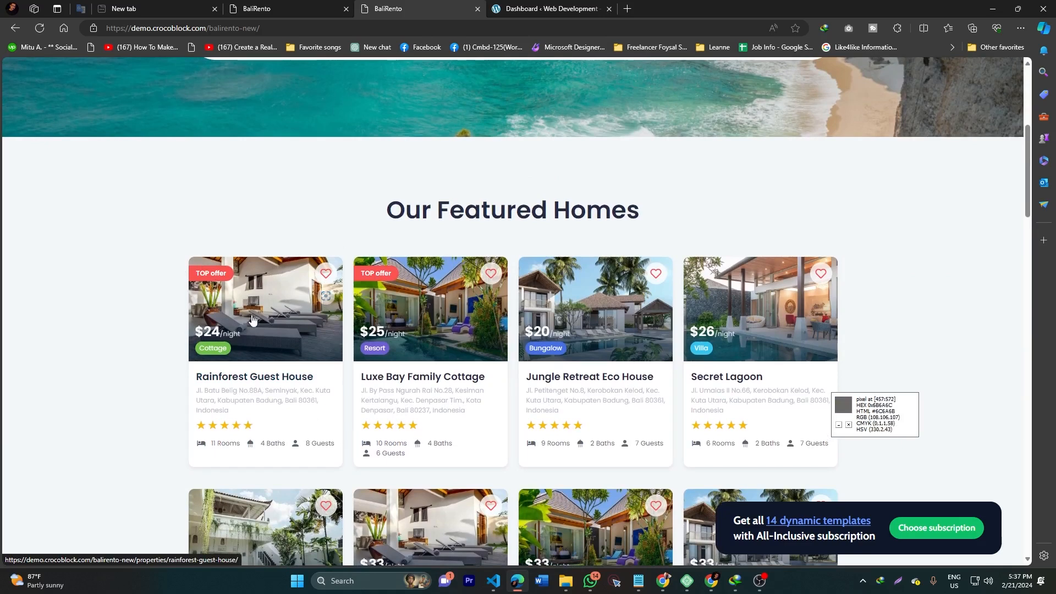
# Examine the Rainforest Guest House page and the featured home cards on the BaliRento demo, then return to the WordPress dashboard
pyautogui.click(269, 376)
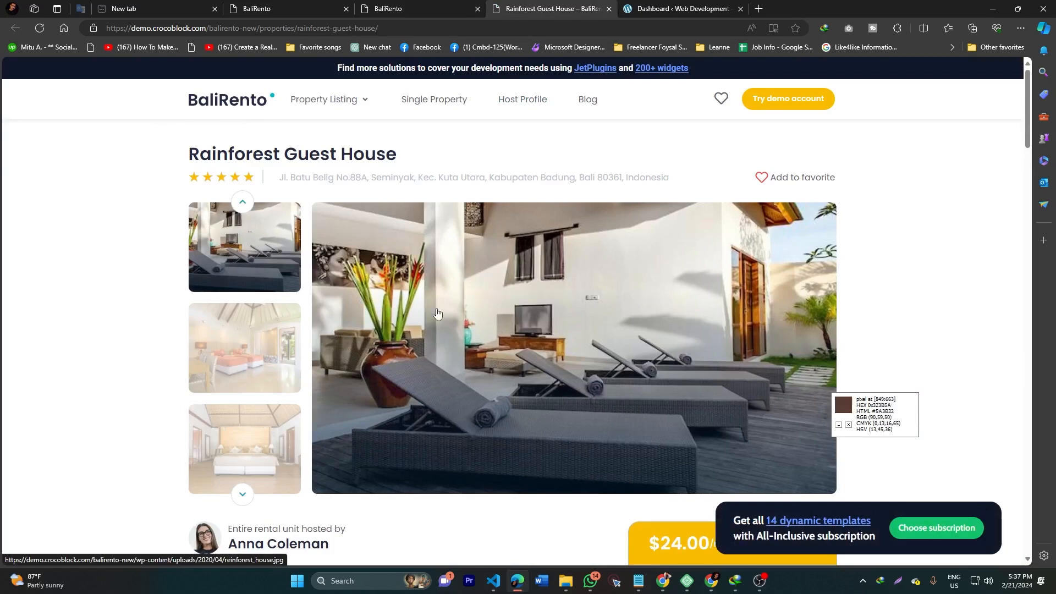
pyautogui.middleClick(527, 4)
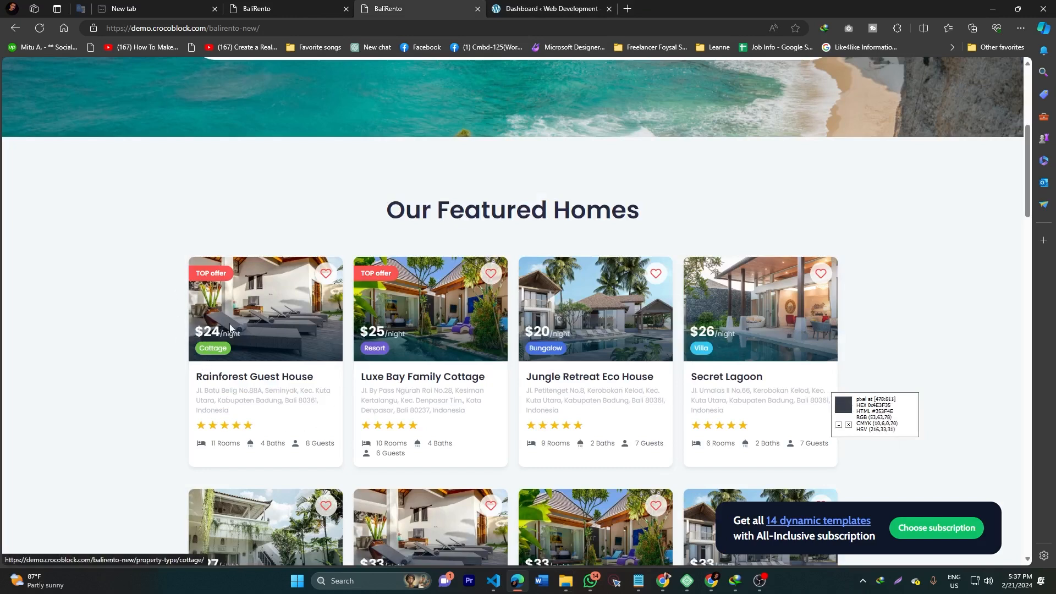
pyautogui.click(515, 4)
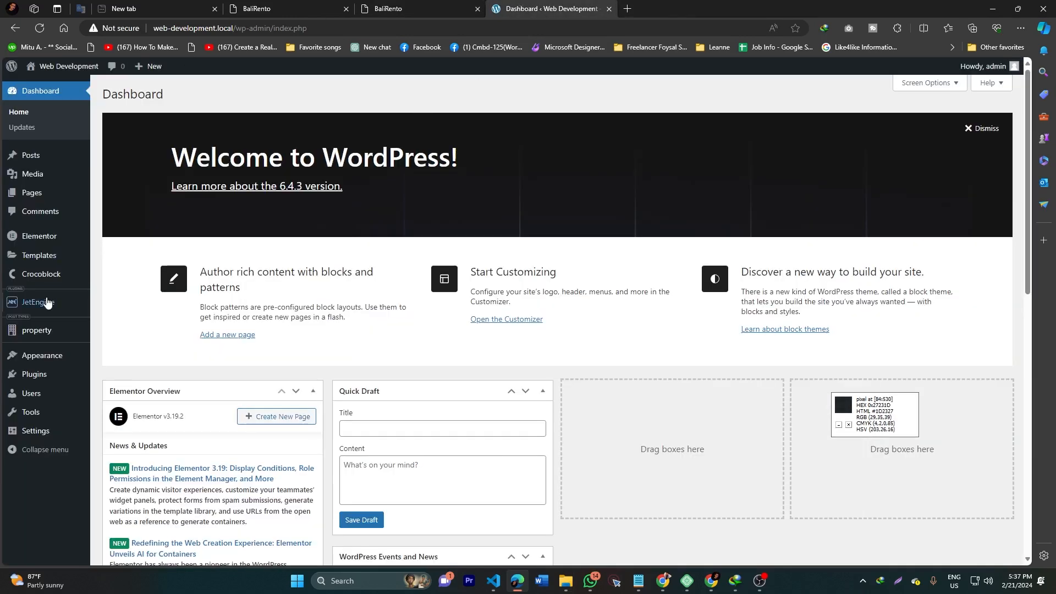
pyautogui.moveTo(47, 303)
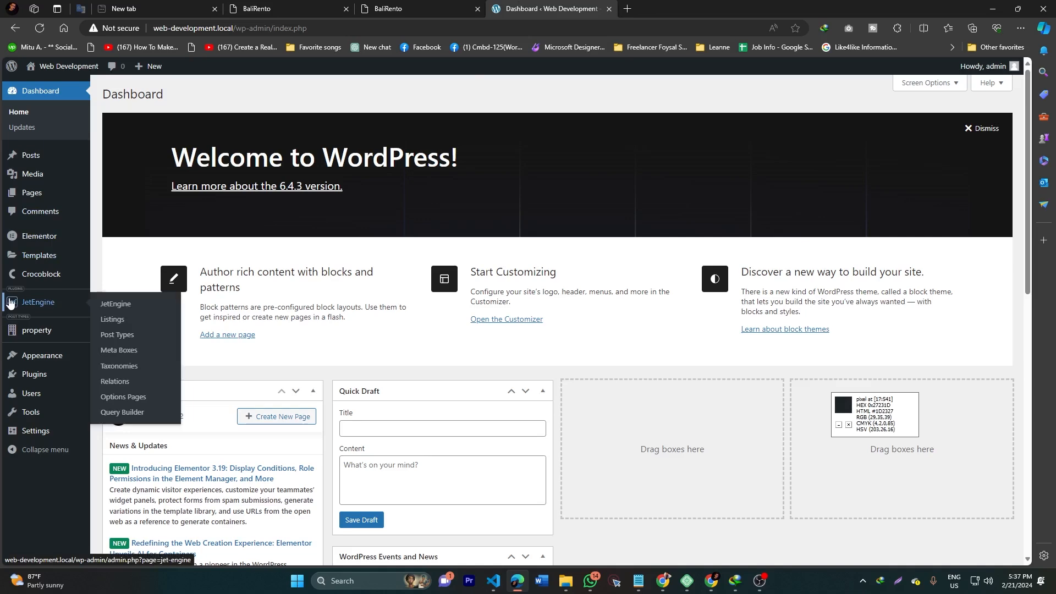
pyautogui.click(390, 5)
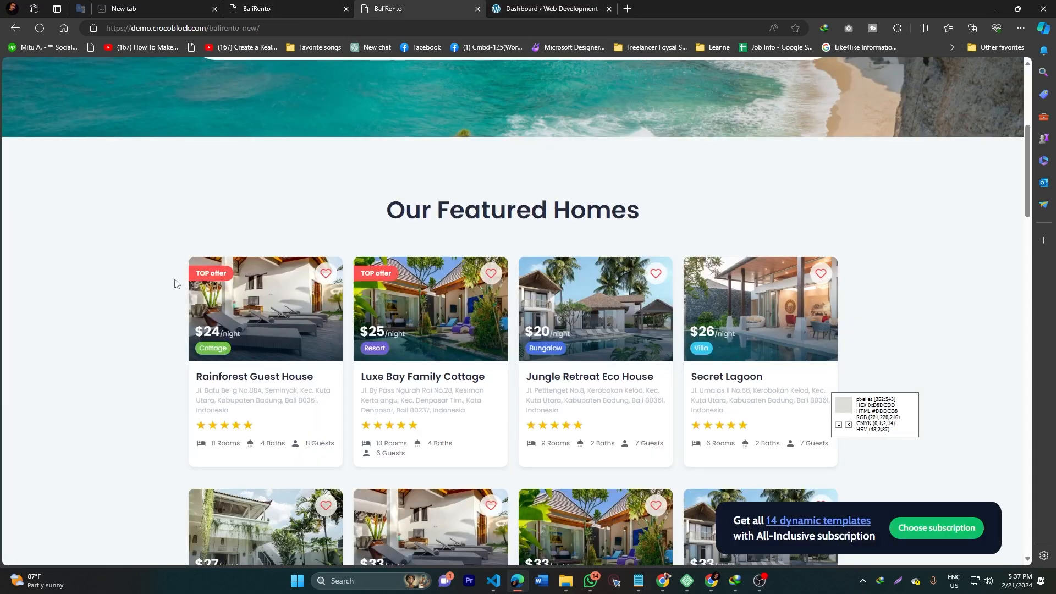
pyautogui.click(525, 5)
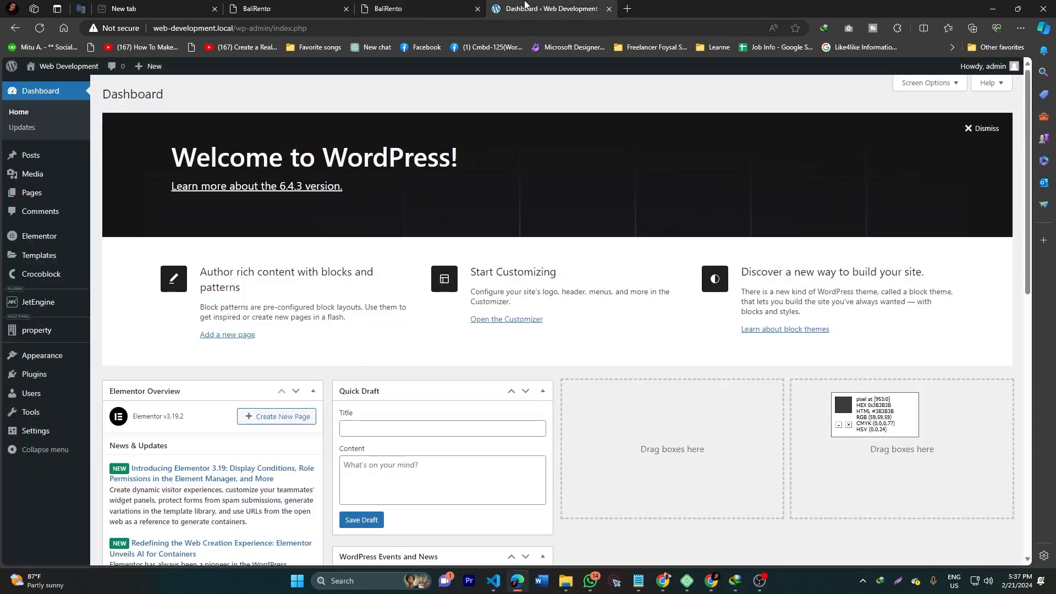
# Create a JetEngine listing item named Main Property Listing with Posts as source, the property post type and the Elementor view
pyautogui.moveTo(38, 303)
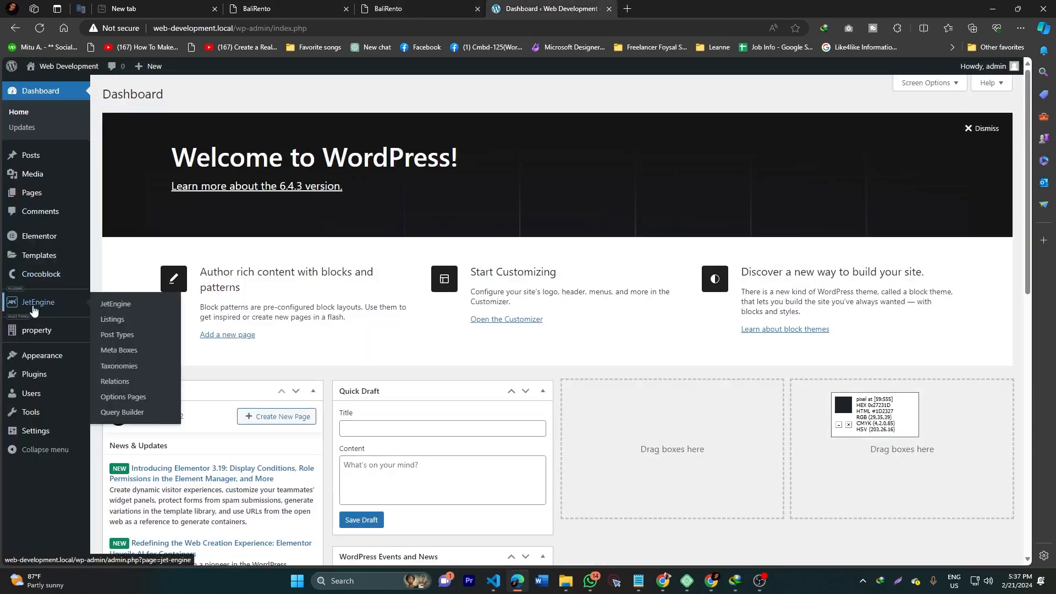
pyautogui.click(113, 320)
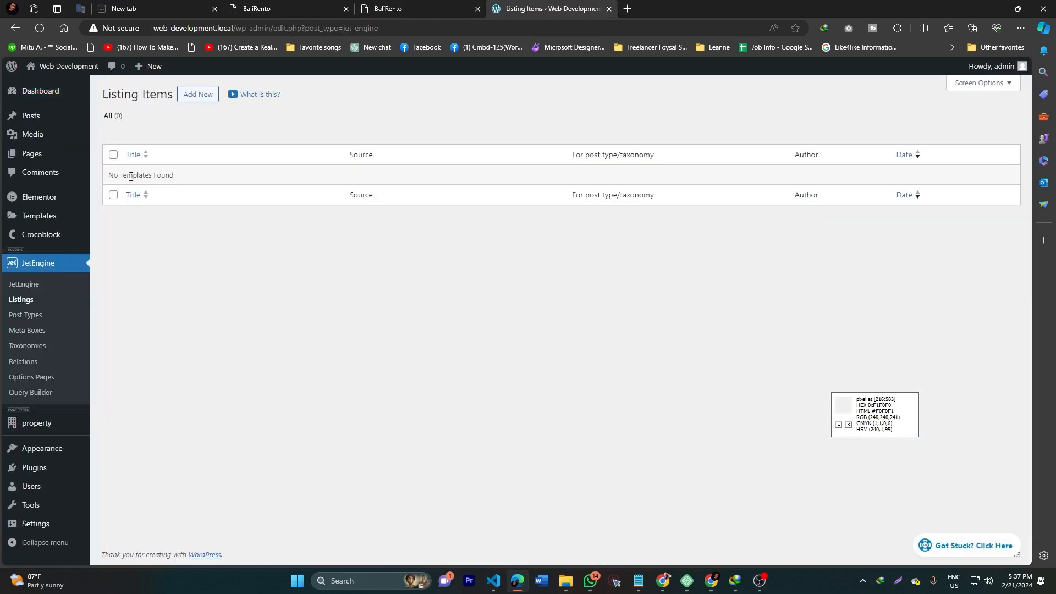
pyautogui.click(196, 95)
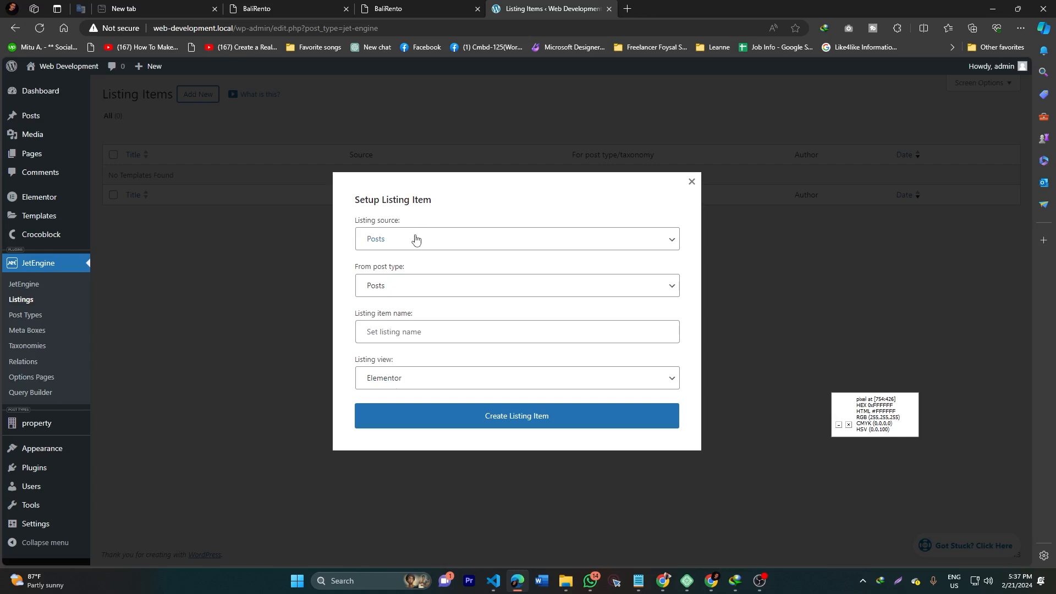
pyautogui.click(387, 289)
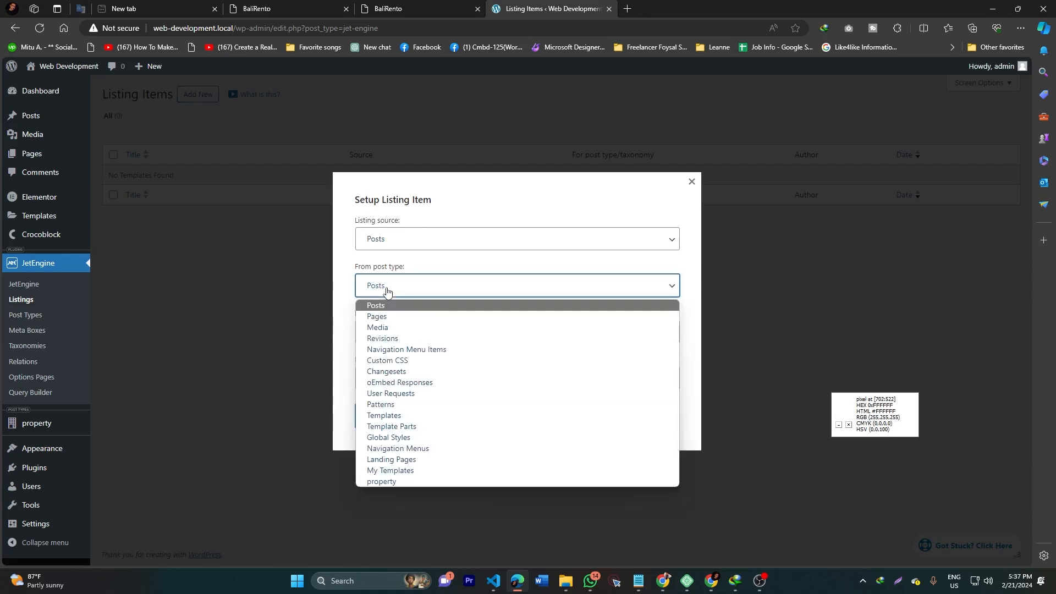
pyautogui.click(392, 482)
pyautogui.click(403, 335)
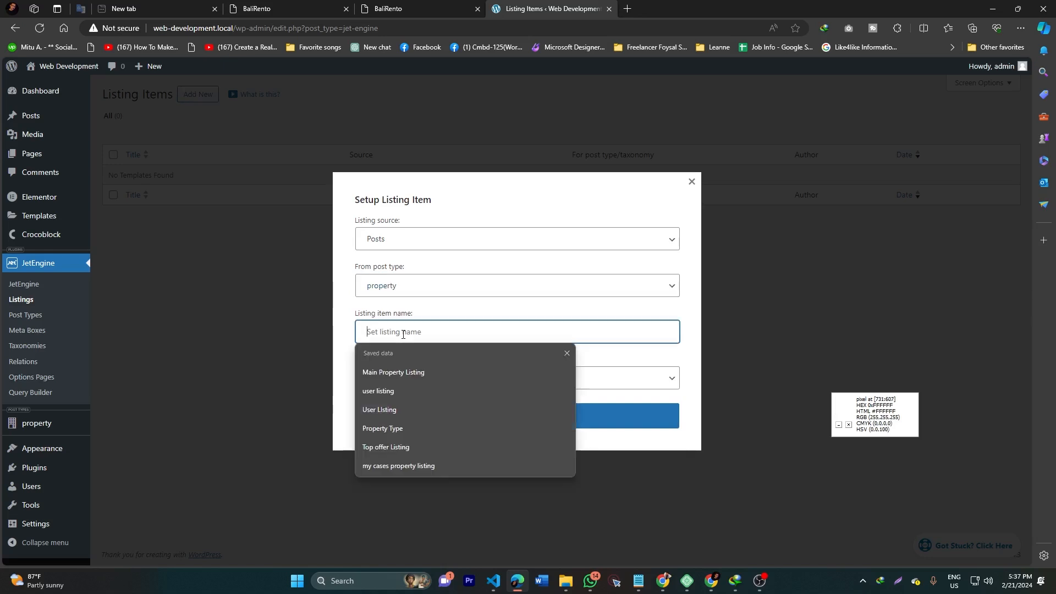
pyautogui.click(408, 372)
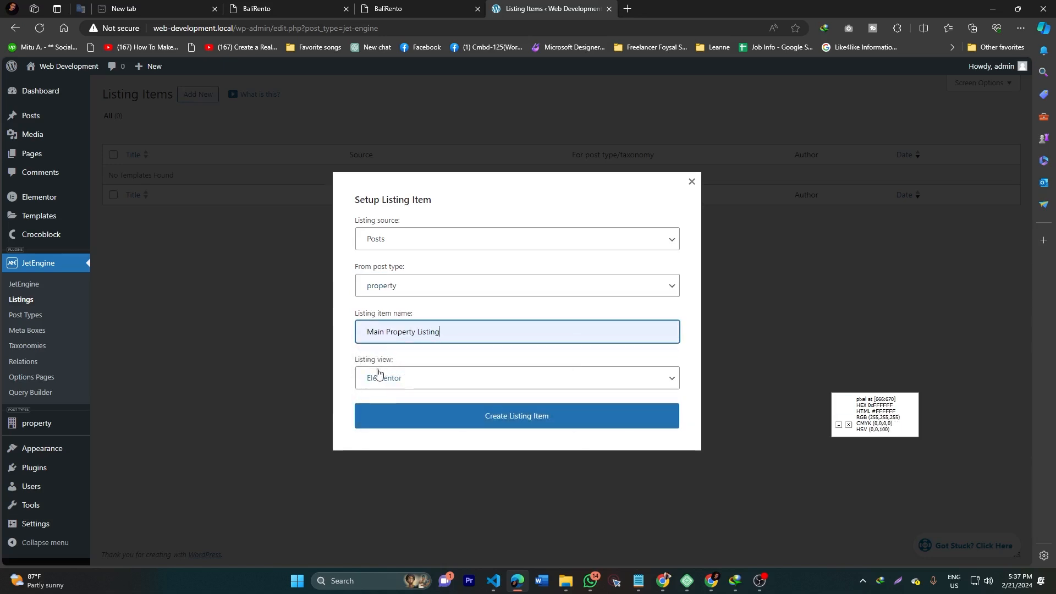
pyautogui.click(513, 420)
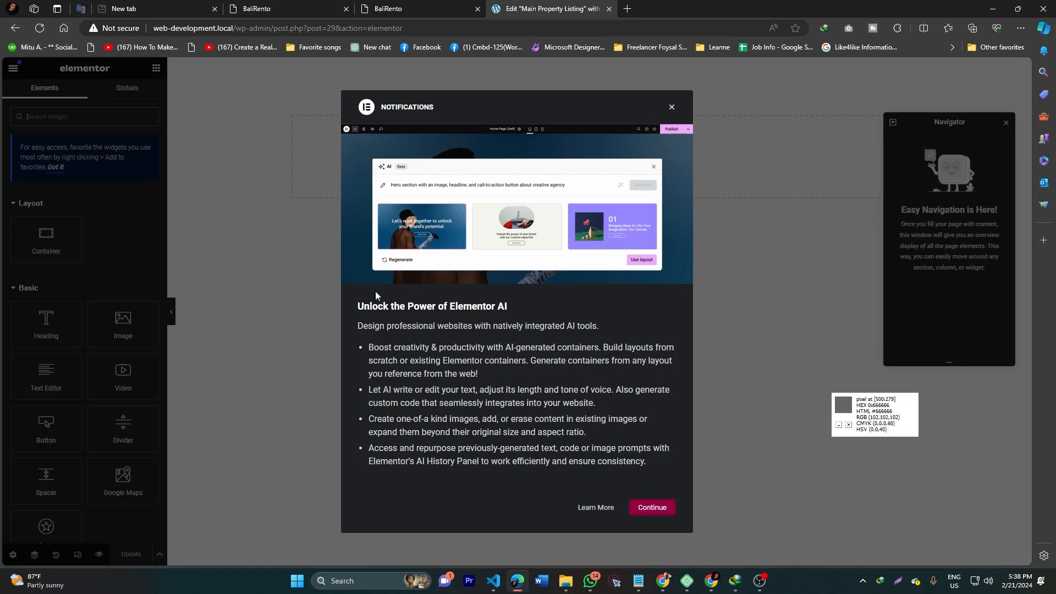
# Dismiss the Elementor AI notification and set the listing item's preview width to 280
pyautogui.click(671, 107)
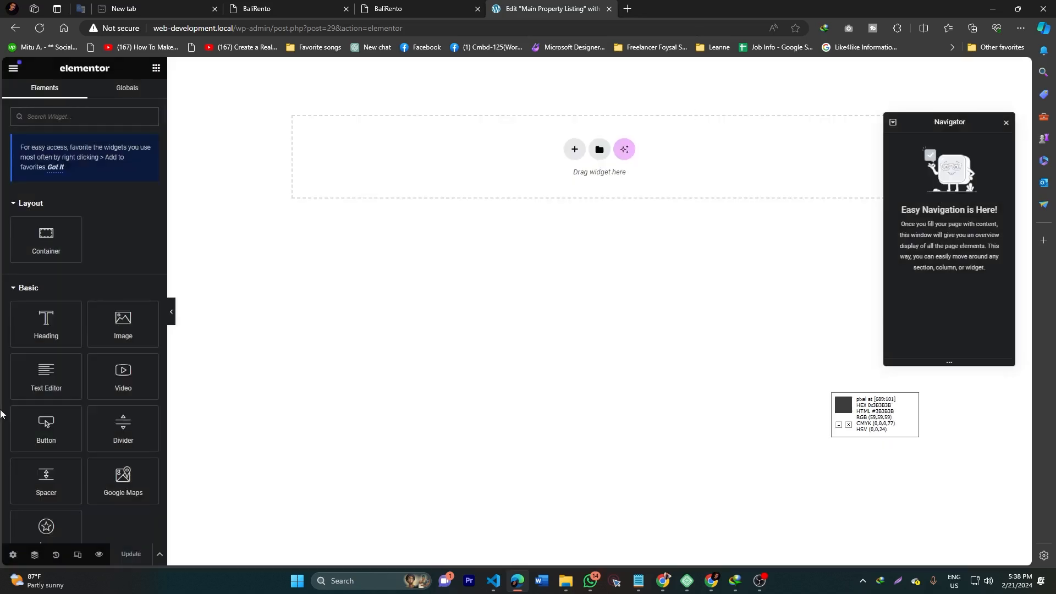
pyautogui.click(13, 555)
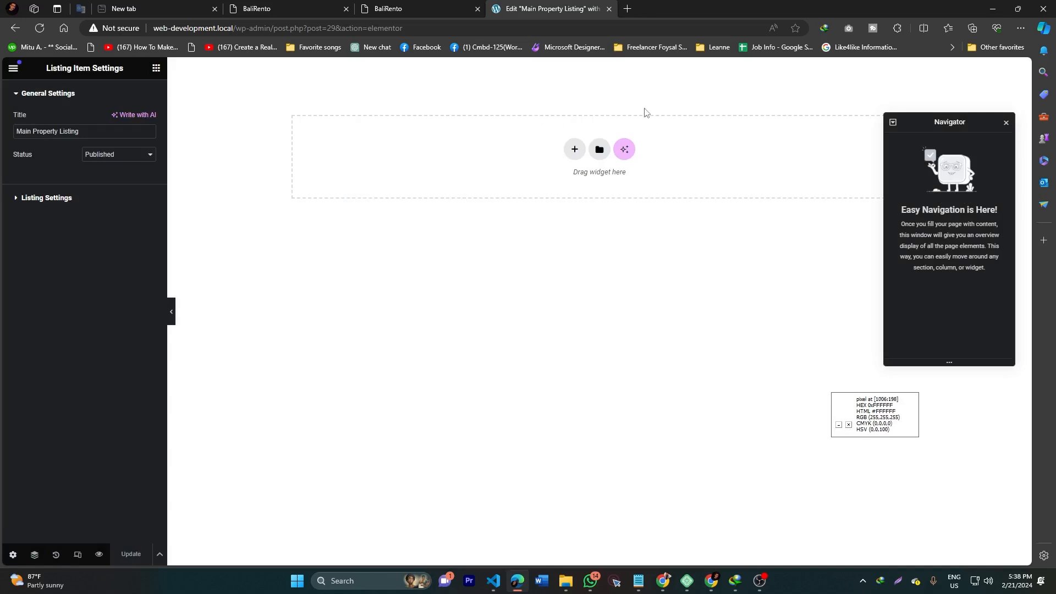
pyautogui.click(443, 6)
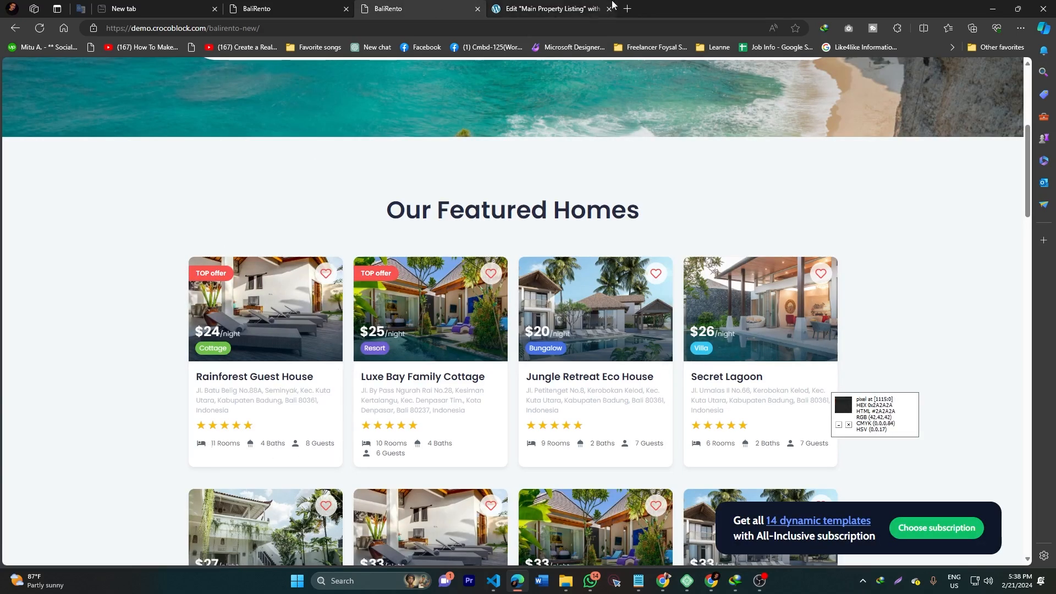
pyautogui.click(591, 9)
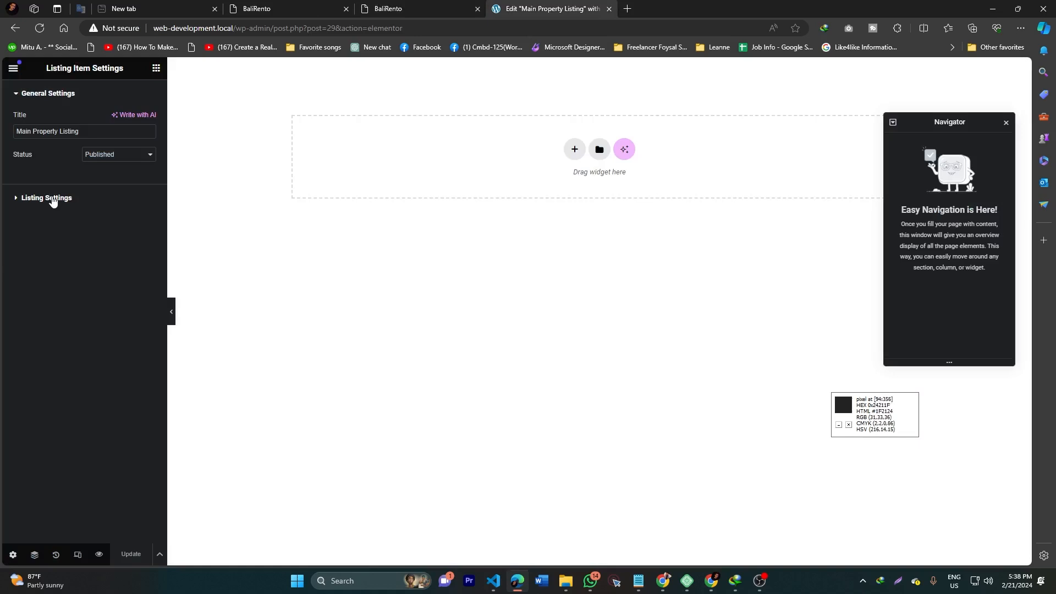
pyautogui.click(52, 199)
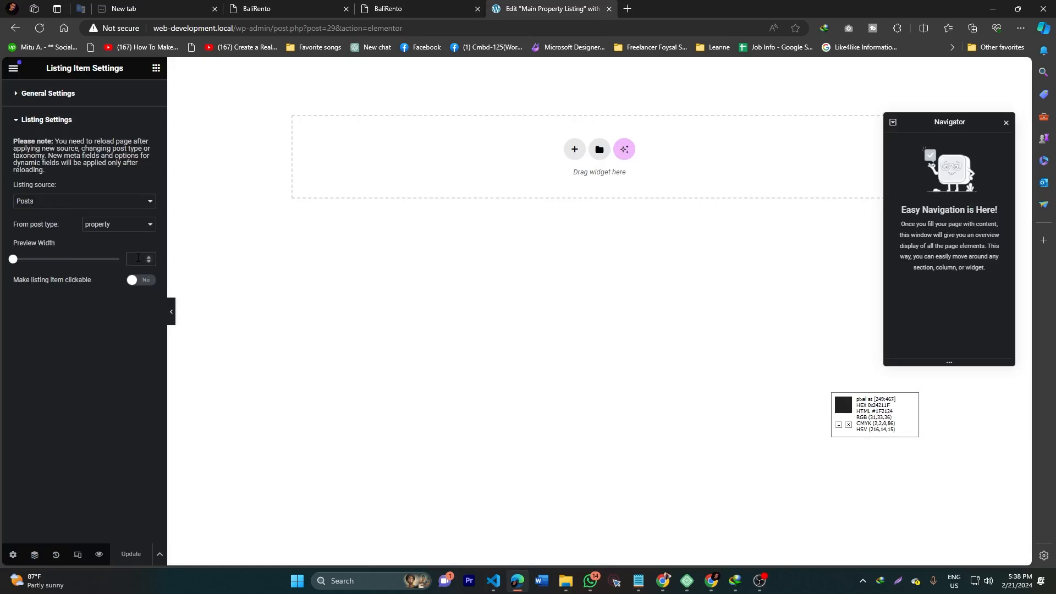
pyautogui.write('280')
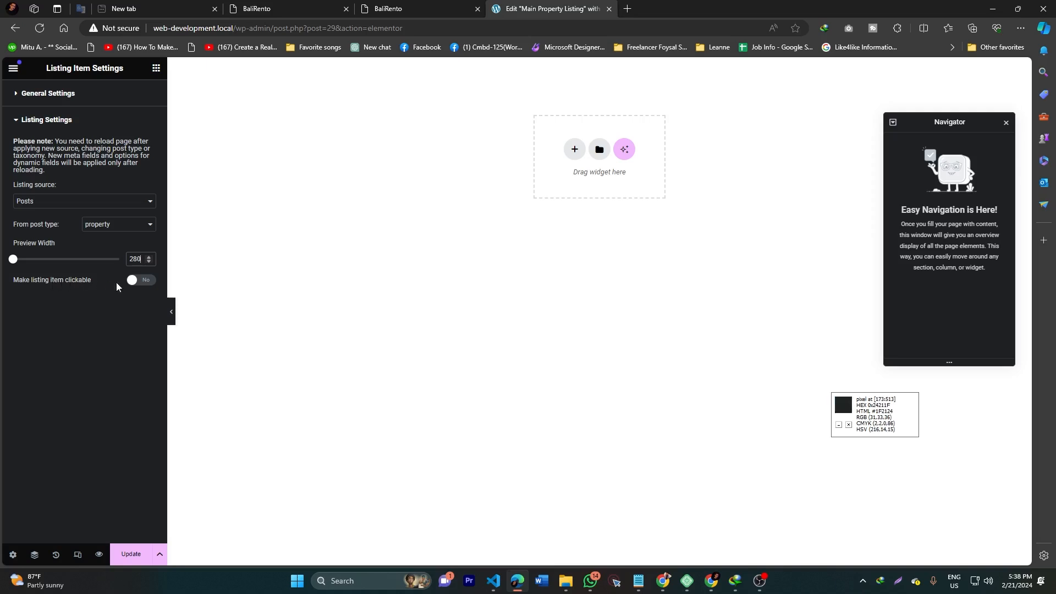
# Make the listing item clickable with its link opening in a new window, and save the listing
pyautogui.click(136, 282)
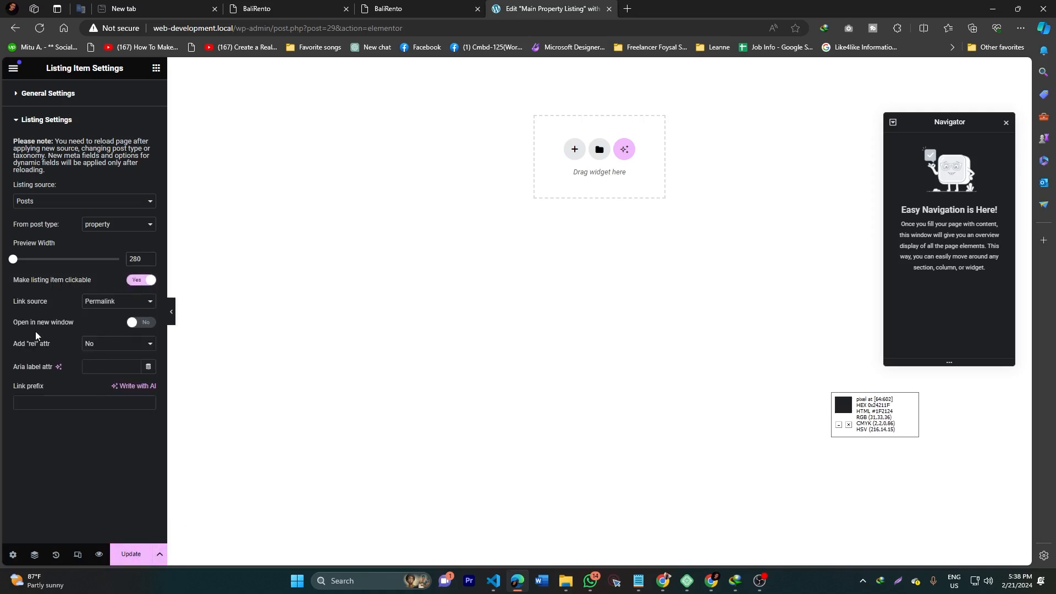
pyautogui.click(139, 324)
pyautogui.click(131, 554)
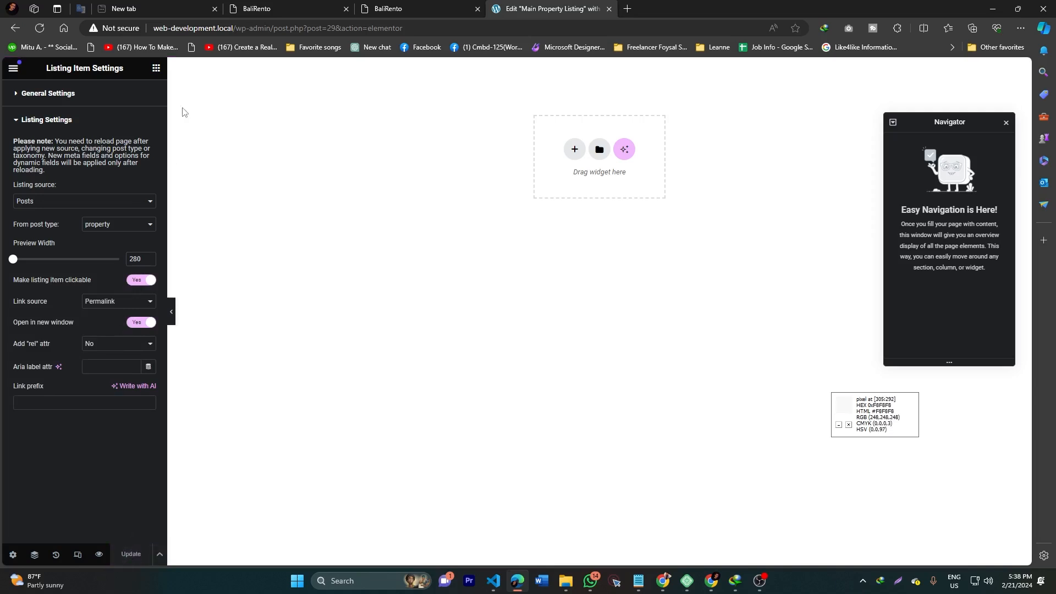
# Check on the BaliRento demo how the Rainforest Guest House card links to its property page, then return to the listing editor
pyautogui.click(387, 9)
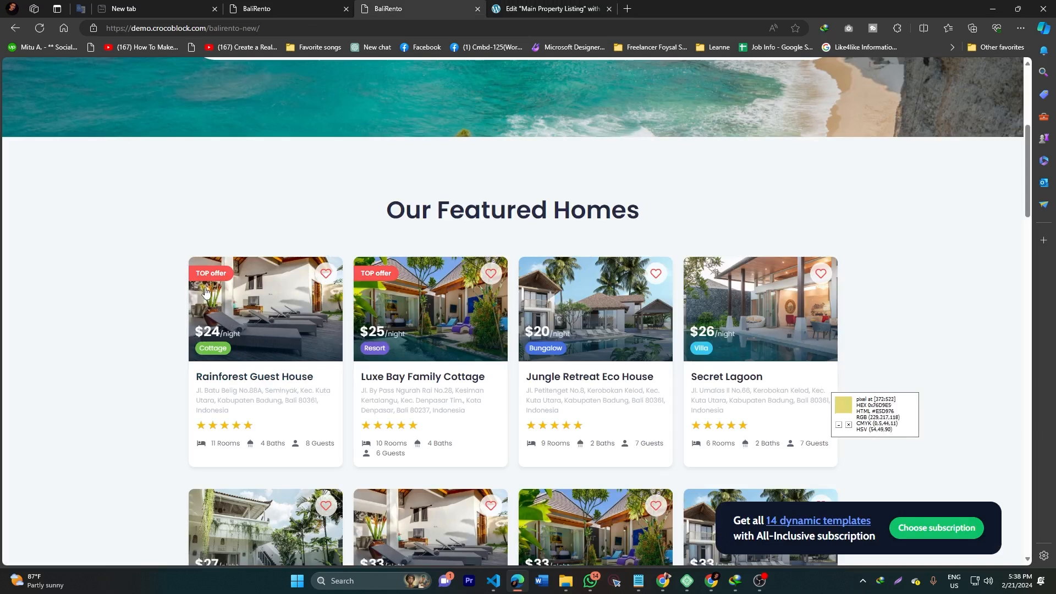
pyautogui.click(280, 331)
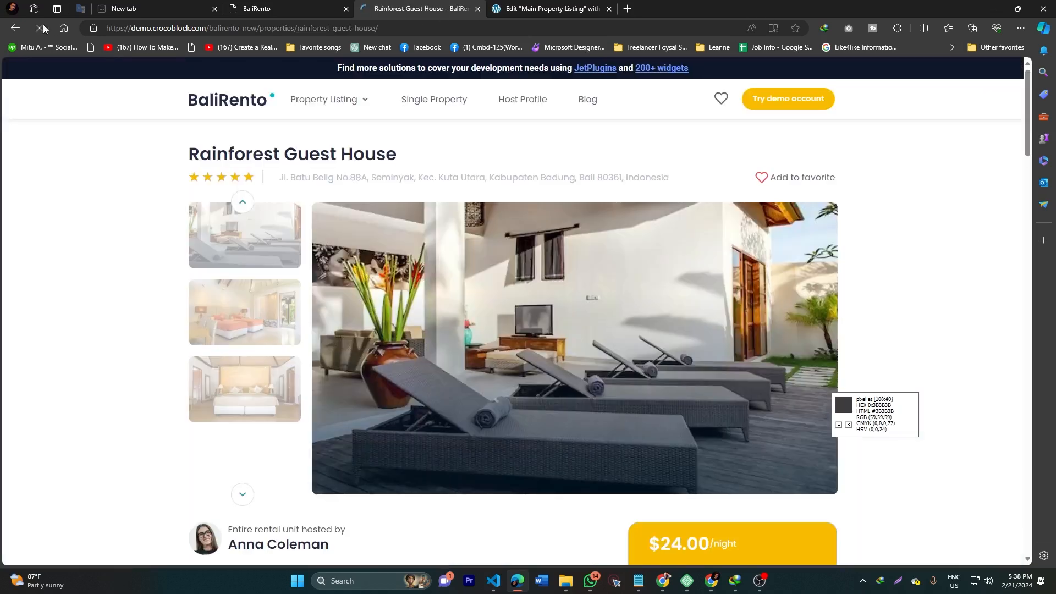
pyautogui.click(15, 27)
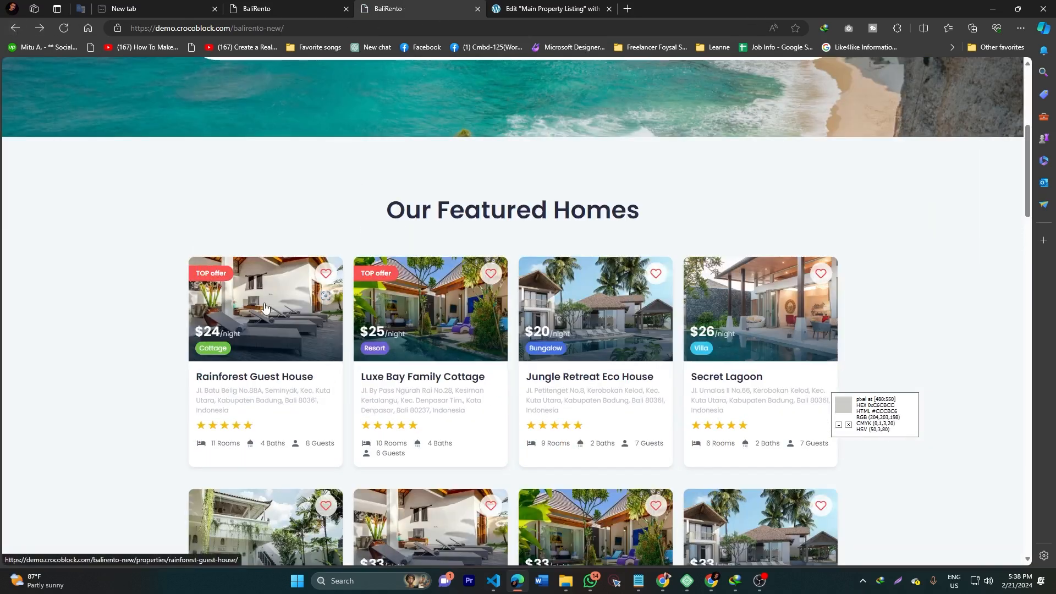
pyautogui.click(514, 10)
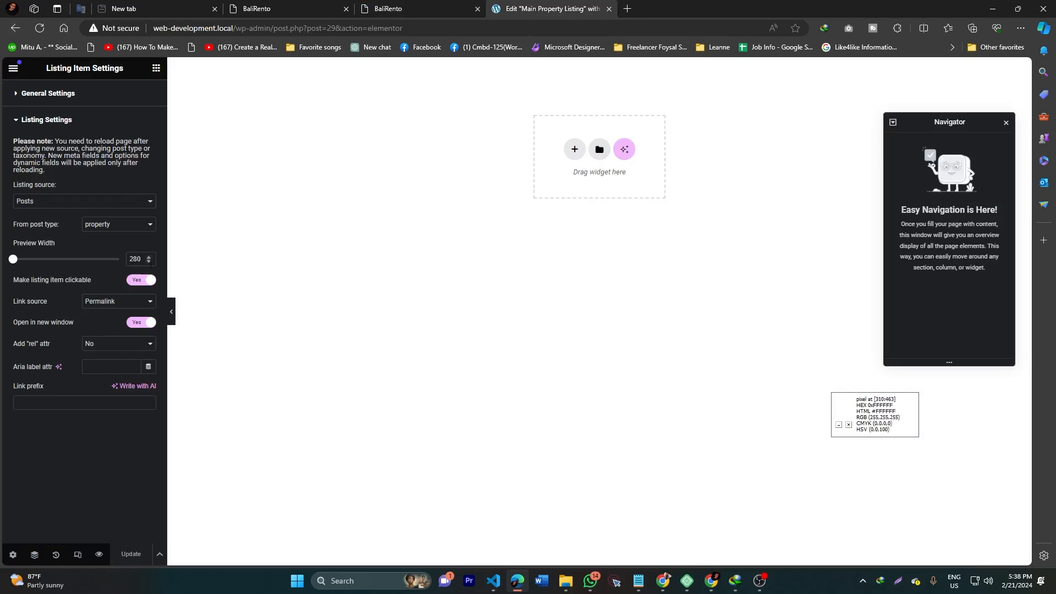
# Add a Dynamic Image listing element to the empty Main Property Listing canvas
pyautogui.click(156, 70)
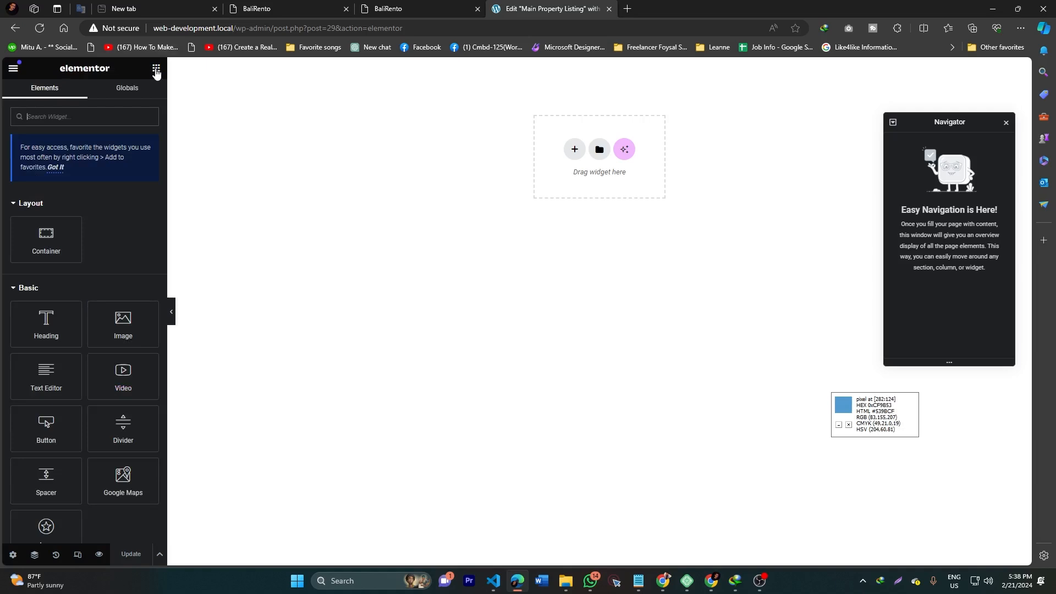
pyautogui.click(382, 8)
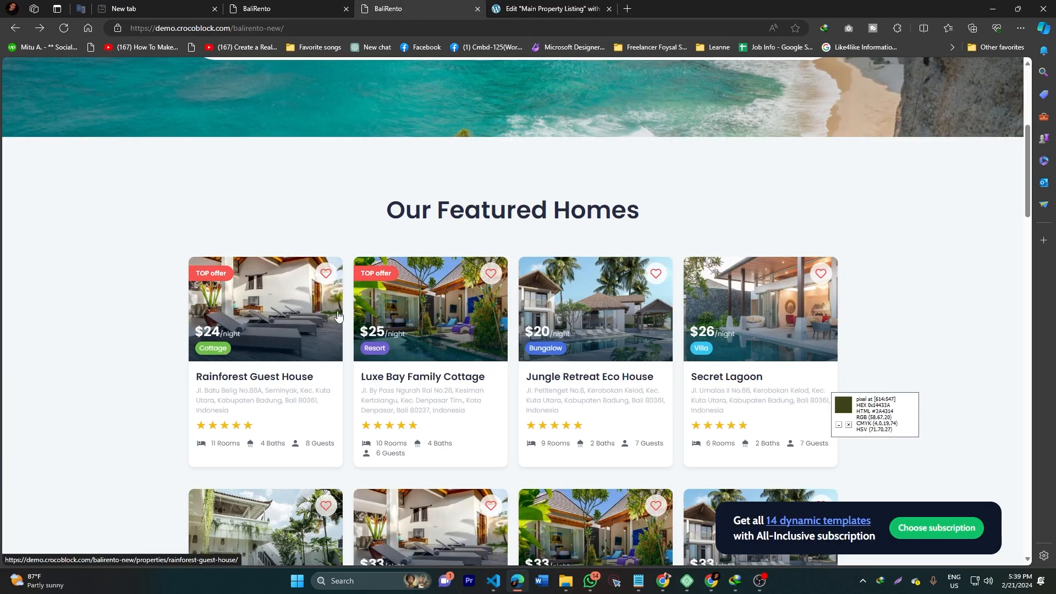
pyautogui.click(531, 7)
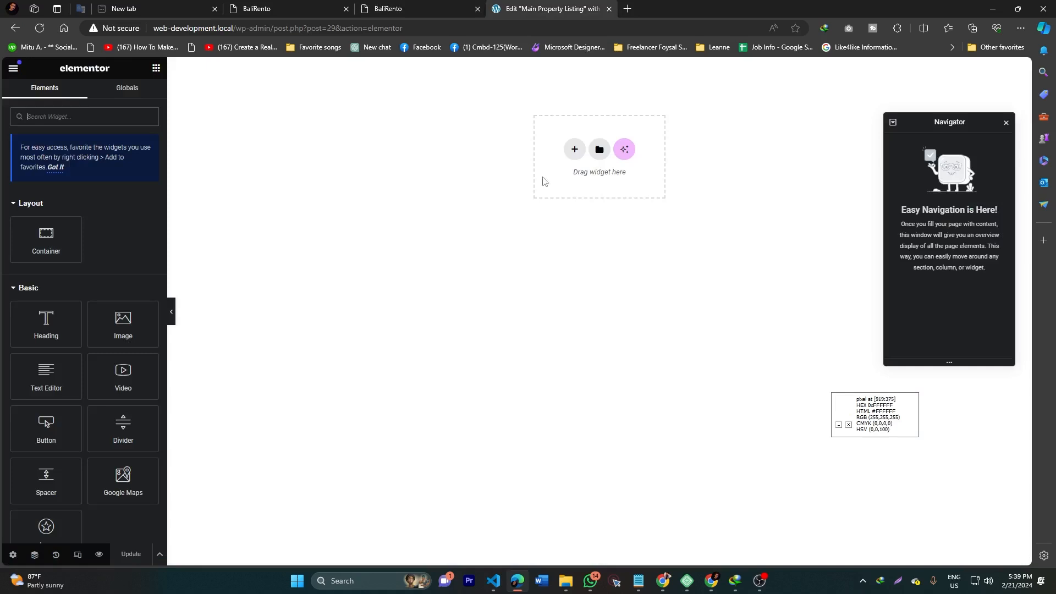
pyautogui.click(28, 287)
pyautogui.click(24, 314)
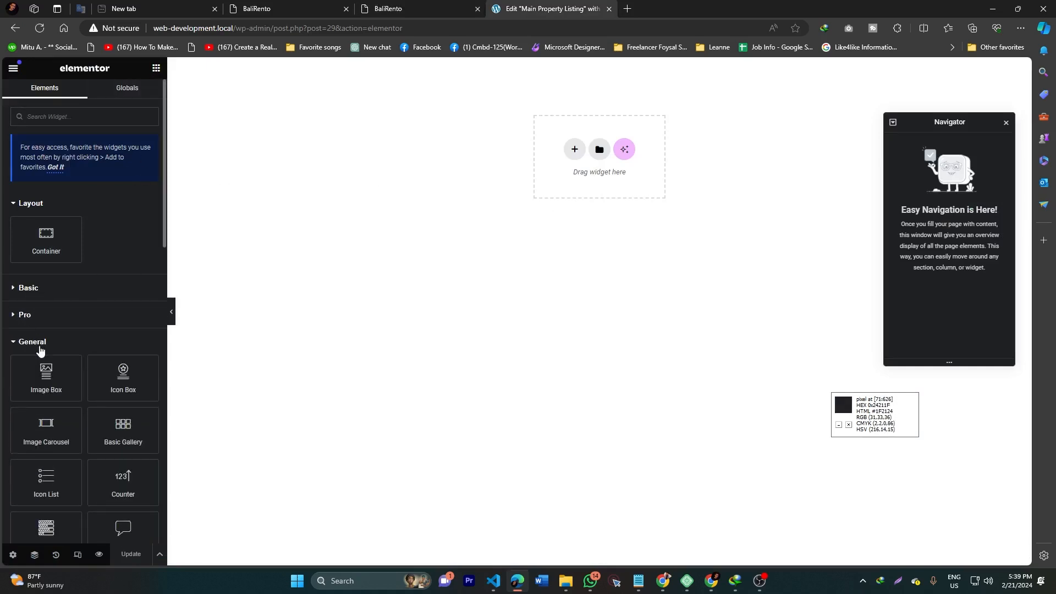
pyautogui.click(40, 346)
pyautogui.scroll(-3, 40, 346)
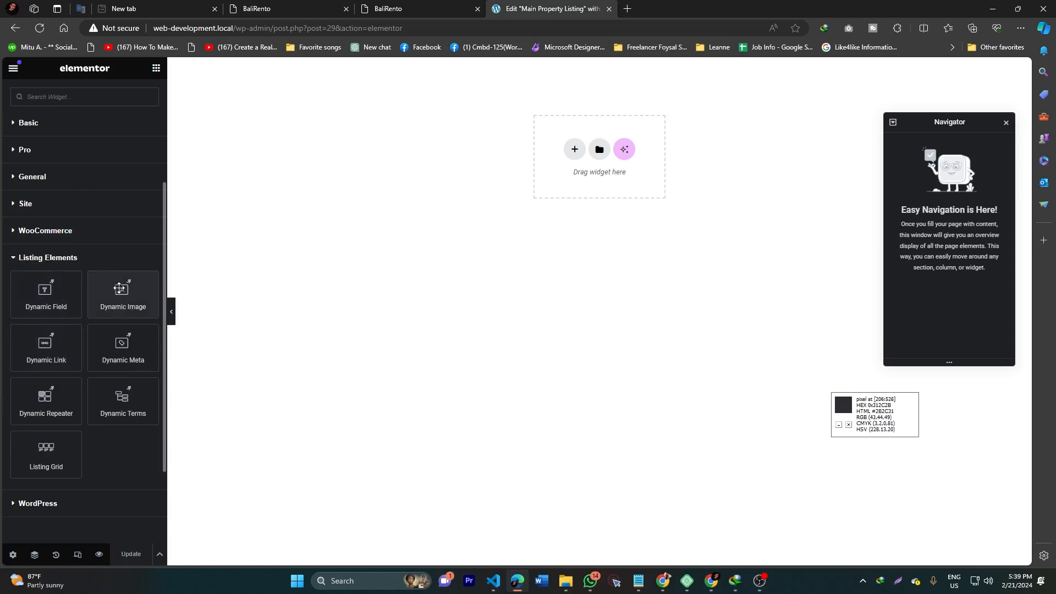
pyautogui.moveTo(120, 288); pyautogui.dragTo(573, 147)
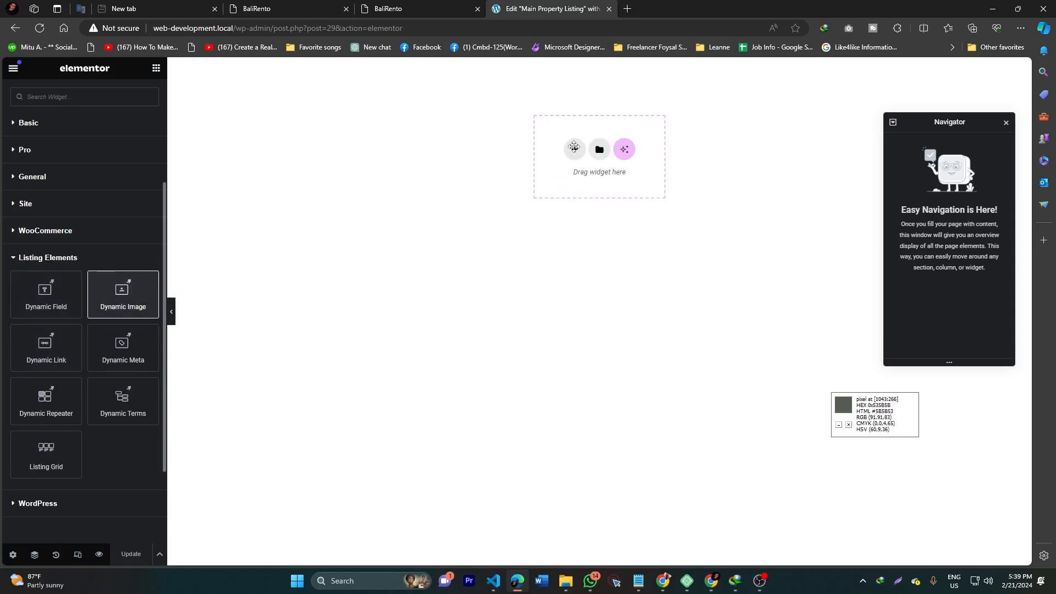
# Set the dynamic image's border radius to 10 px on all four corners
pyautogui.hotkey('ctrl', '+')
pyautogui.hotkey('ctrl', '+')
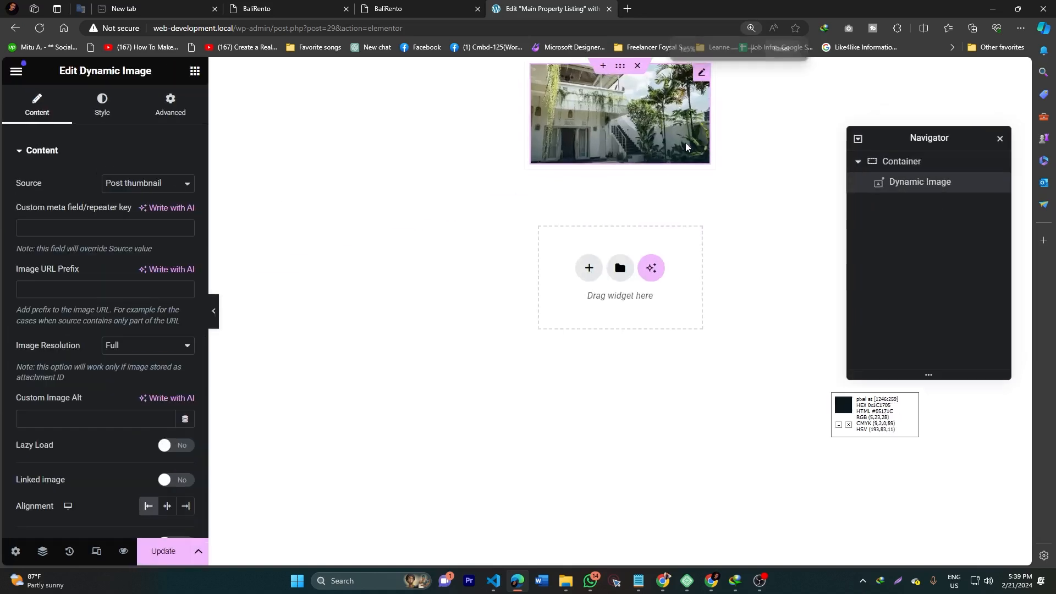
pyautogui.click(782, 48)
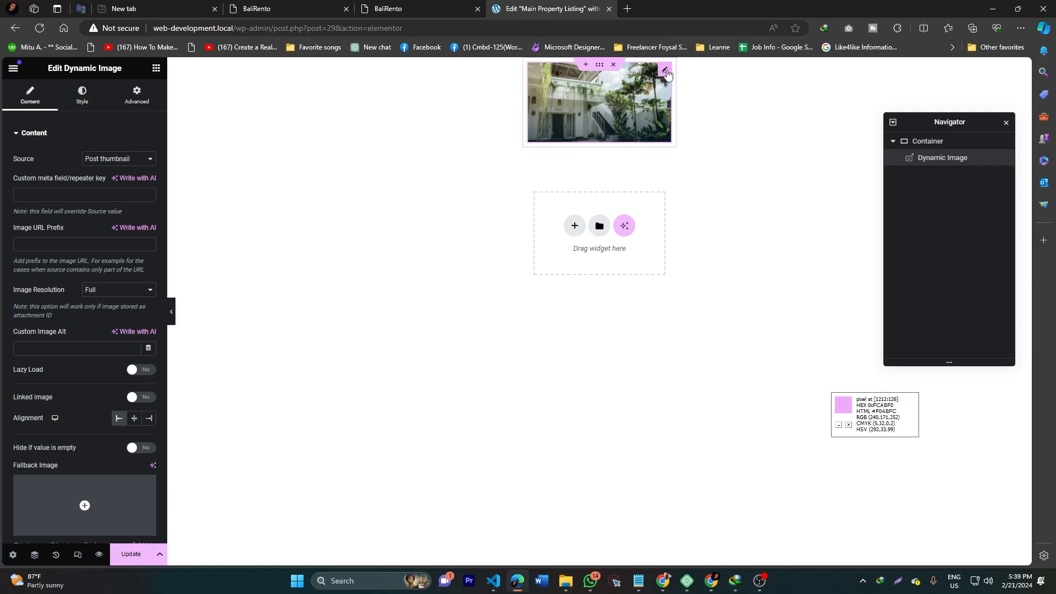
pyautogui.click(80, 100)
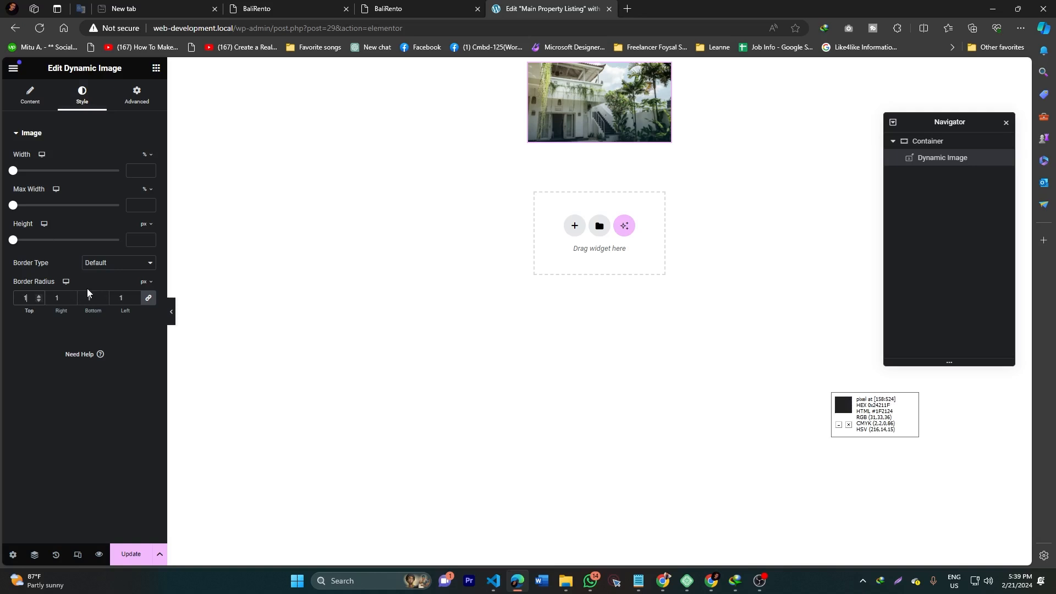
pyautogui.write('10')
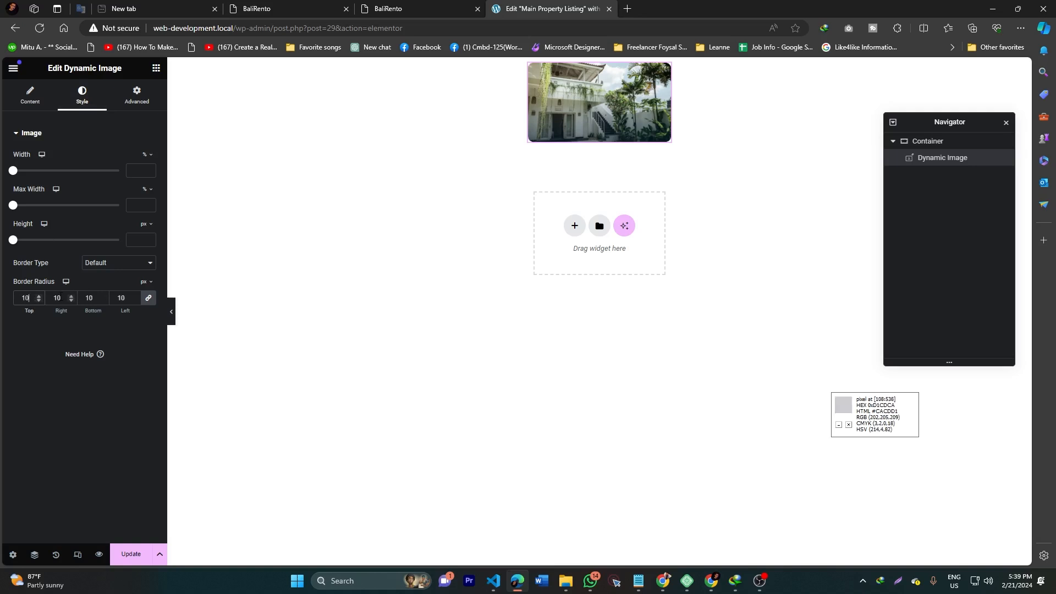
# Unlink the dynamic image's border radius values, keeping top and right at 10 px and setting bottom and left to 0
pyautogui.click(148, 298)
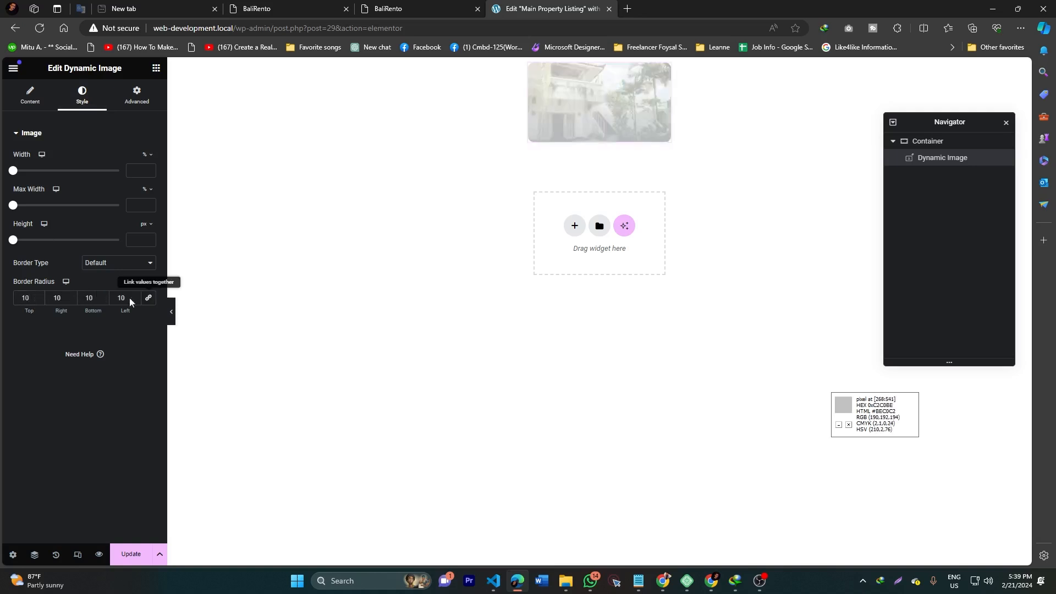
pyautogui.doubleClick(58, 299)
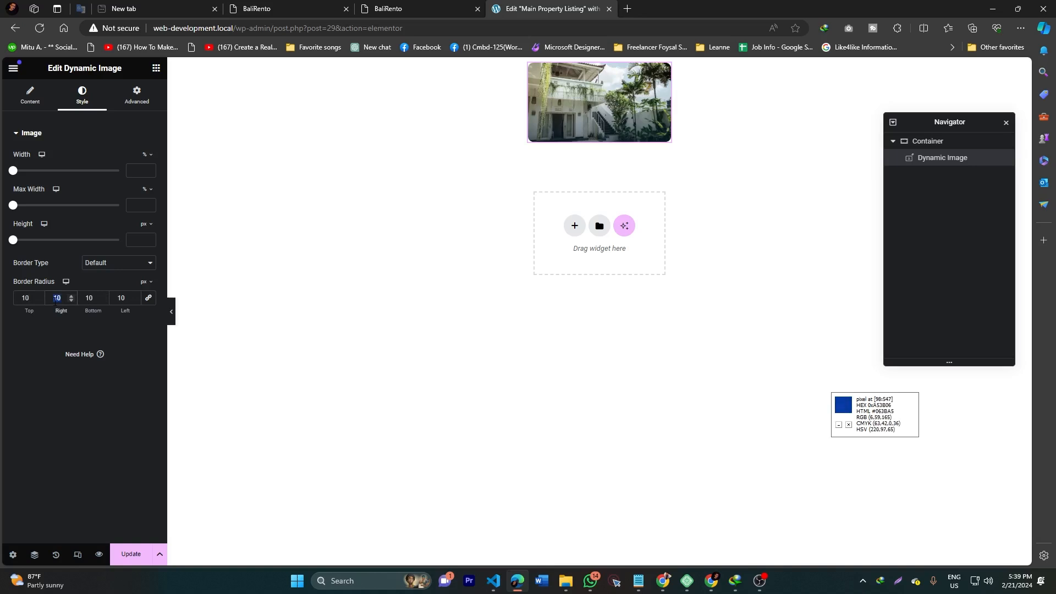
pyautogui.write('0')
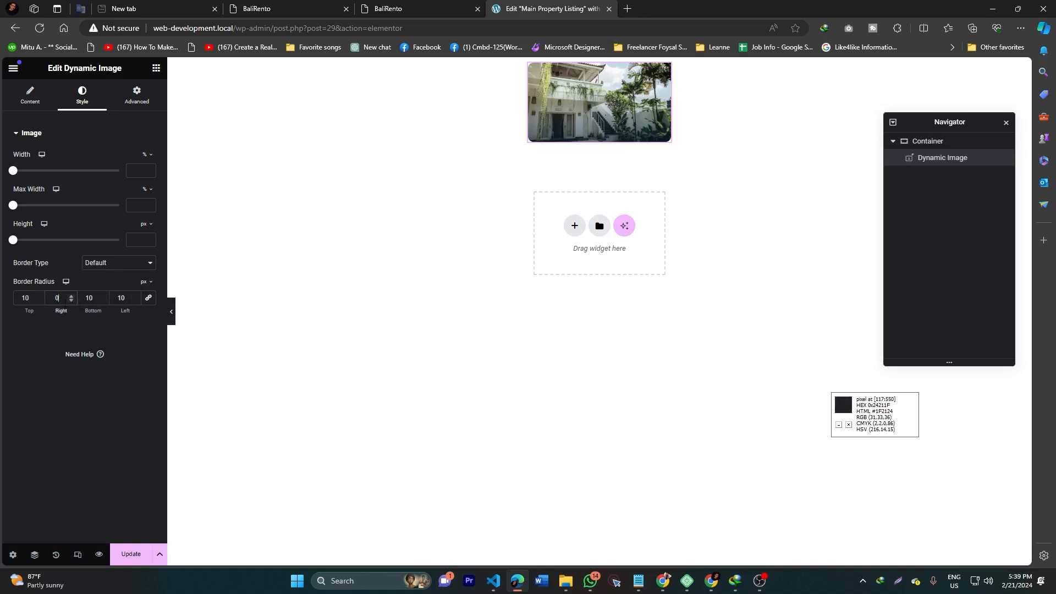
pyautogui.write('10')
pyautogui.click(94, 298)
pyautogui.write('0')
pyautogui.doubleClick(92, 299)
pyautogui.write('0')
pyautogui.press('Tab')
pyautogui.write('0')
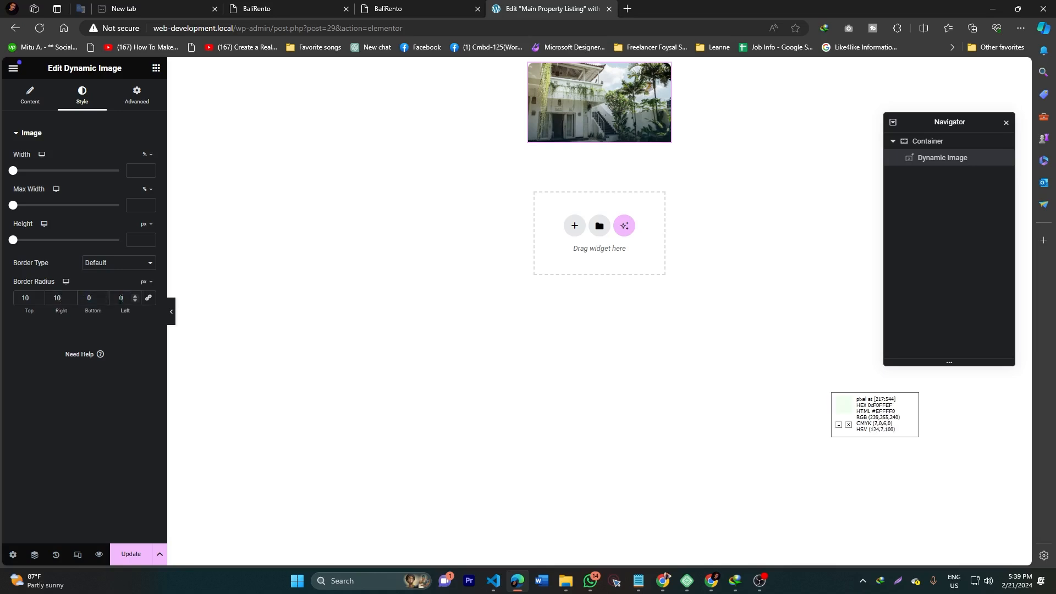
# Check the card images on the BaliRento demo, and set the dynamic image's width to 100% and height to 180 px
pyautogui.click(425, 9)
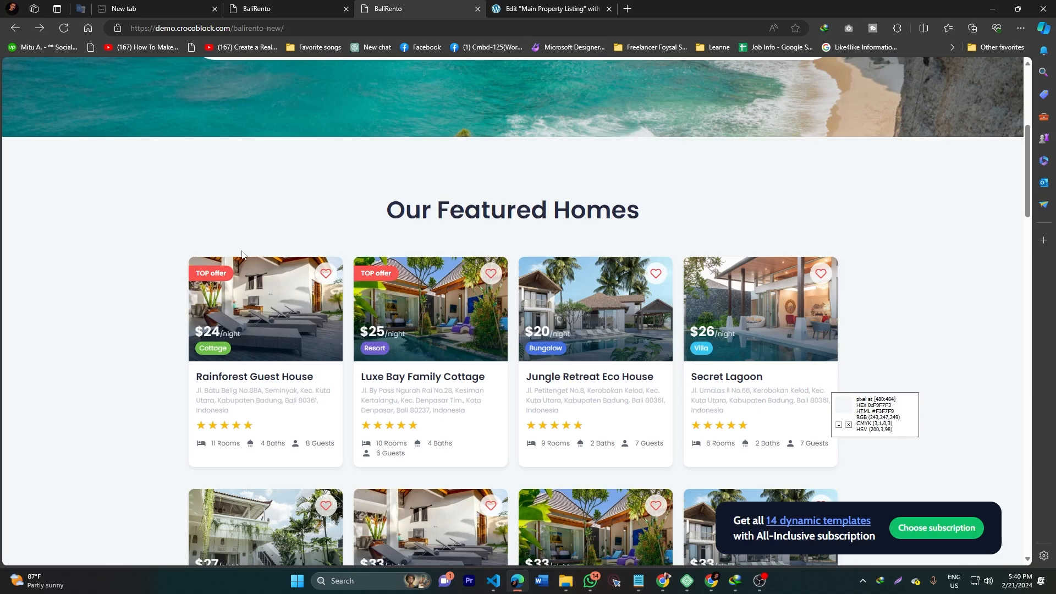
pyautogui.click(566, 7)
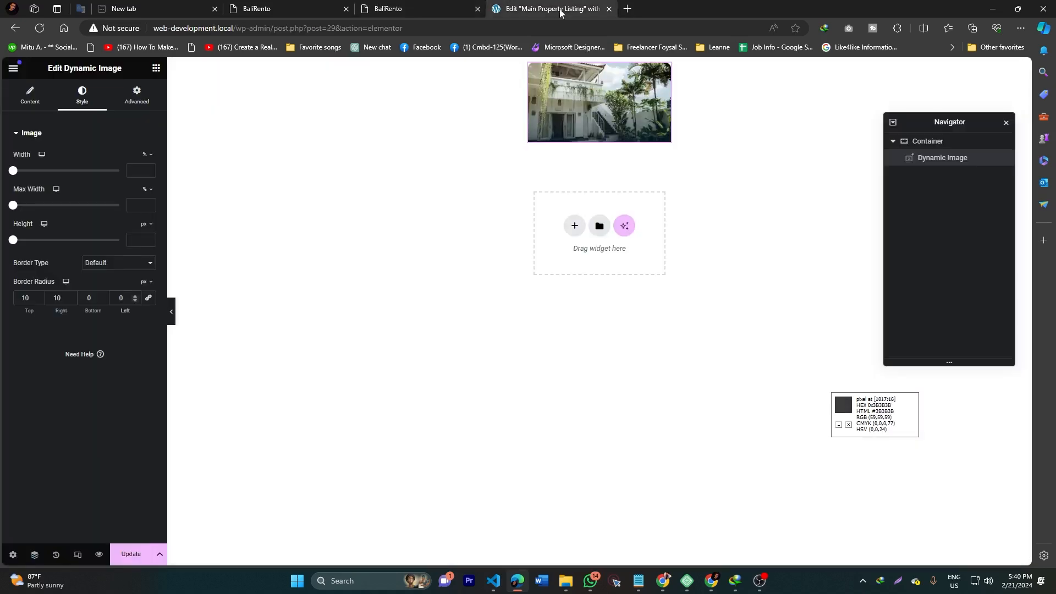
pyautogui.click(664, 72)
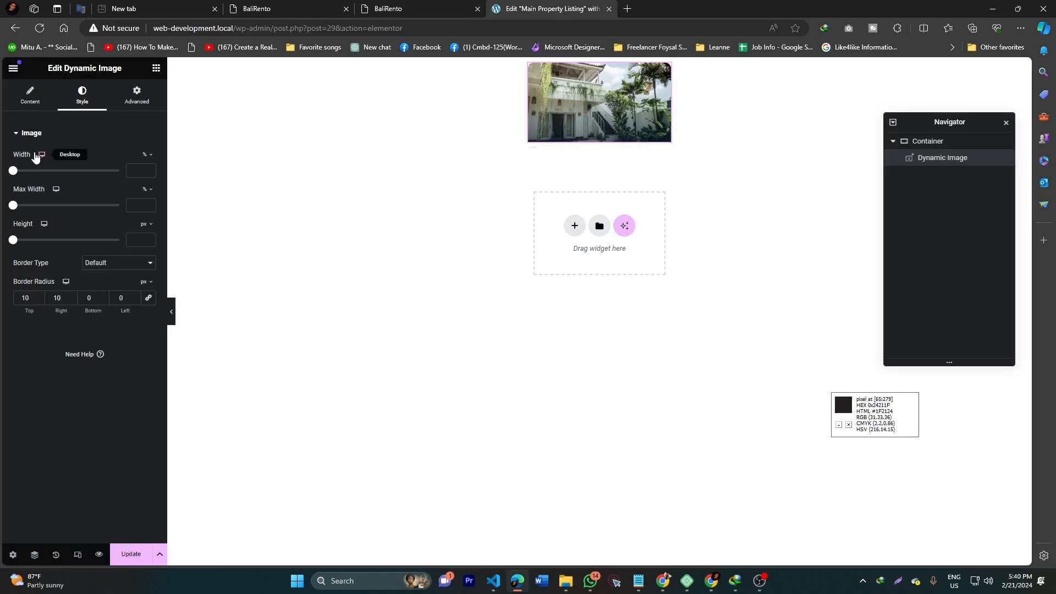
pyautogui.click(38, 135)
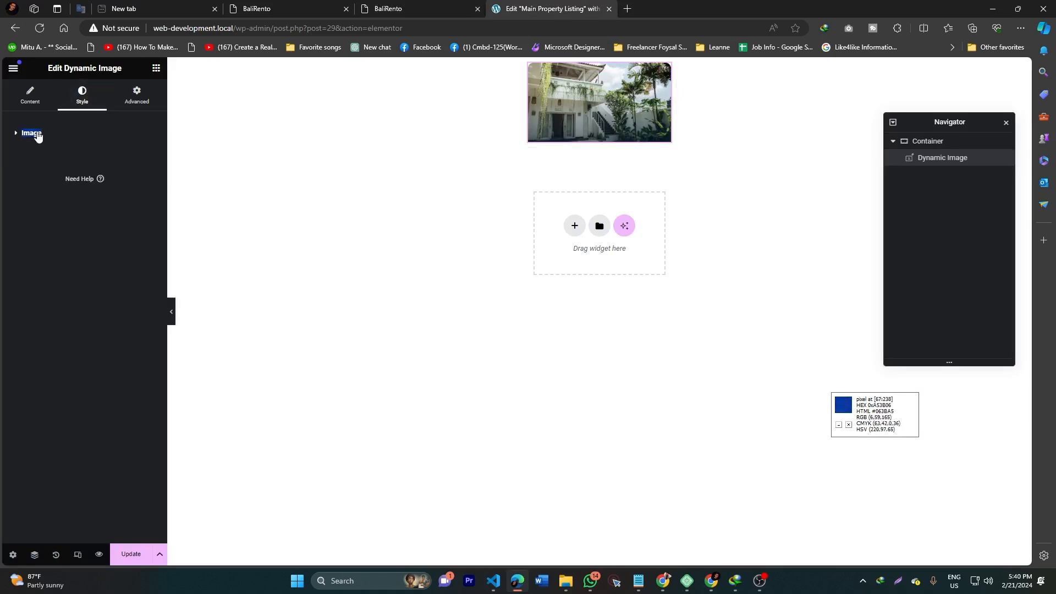
pyautogui.click(37, 136)
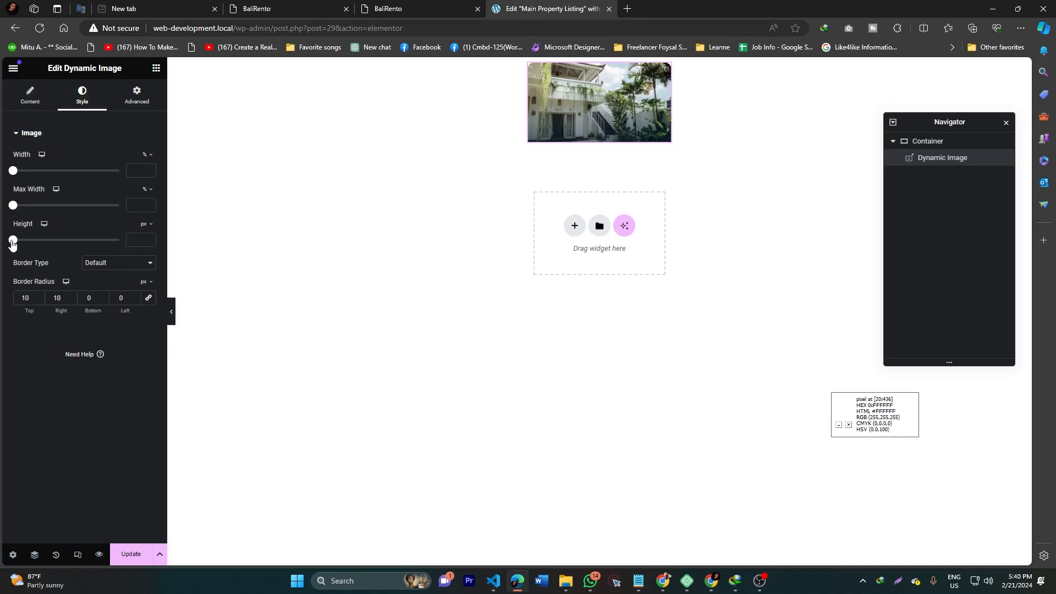
pyautogui.write('200')
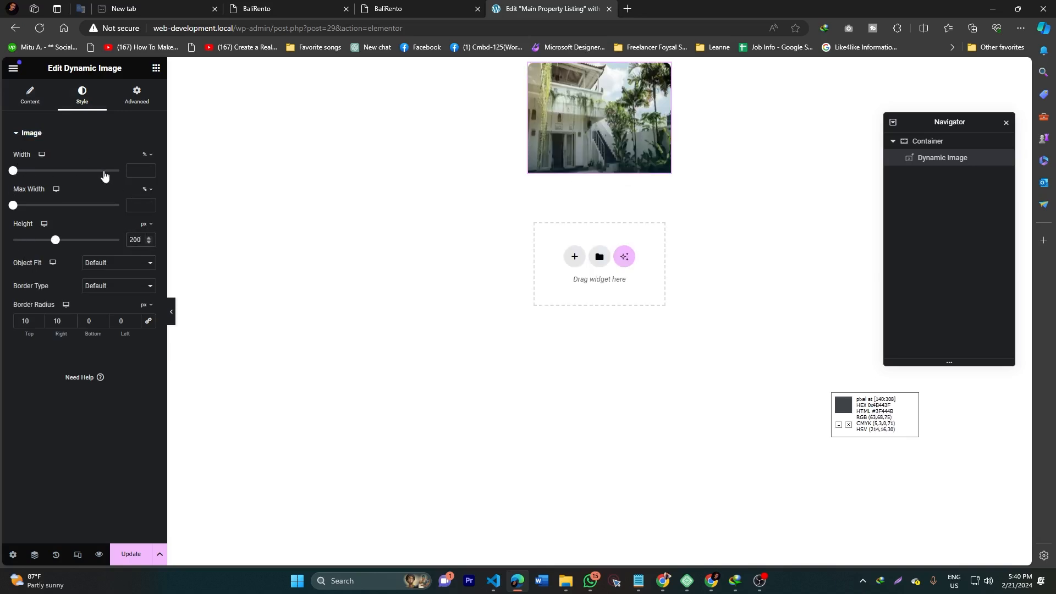
pyautogui.click(138, 171)
pyautogui.write('100')
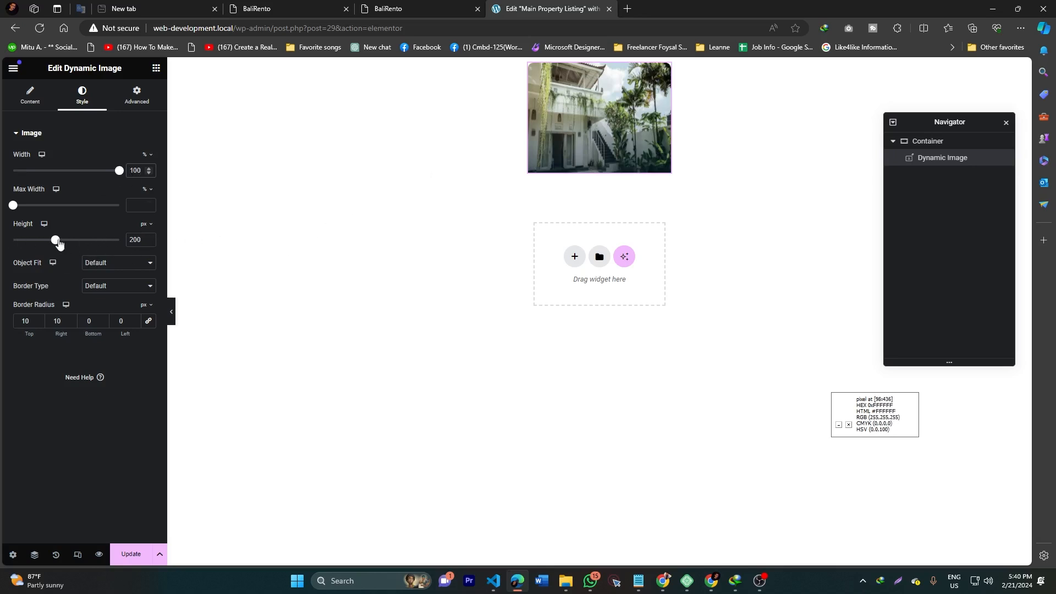
pyautogui.doubleClick(133, 239)
pyautogui.write('180')
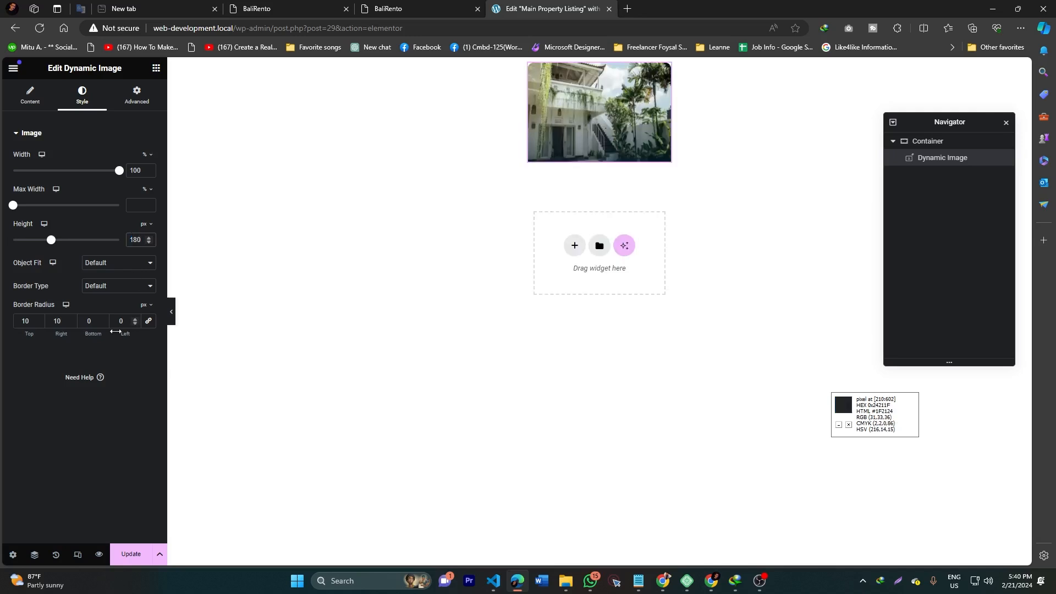
# Examine the TOP offer badge on the BaliRento demo's Rainforest Guest House card and return to the listing editor
pyautogui.click(418, 8)
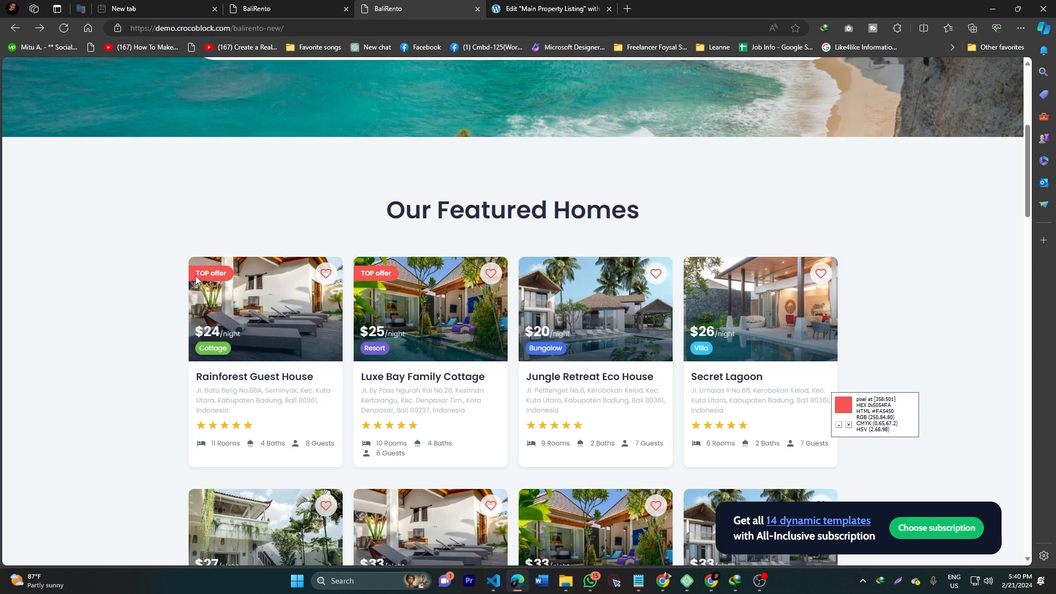
pyautogui.moveTo(196, 275); pyautogui.dragTo(224, 275)
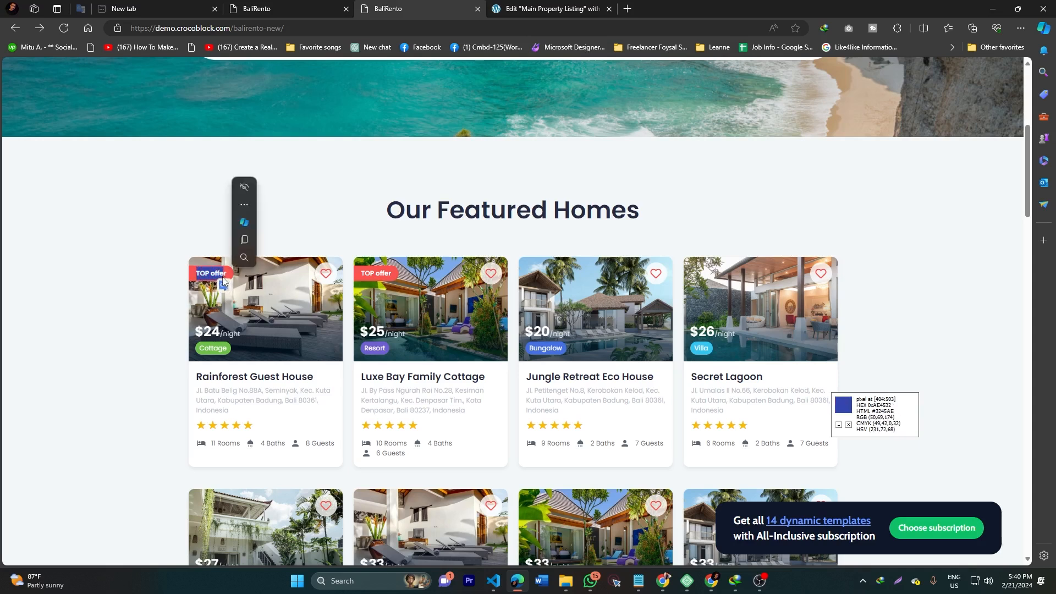
pyautogui.click(152, 281)
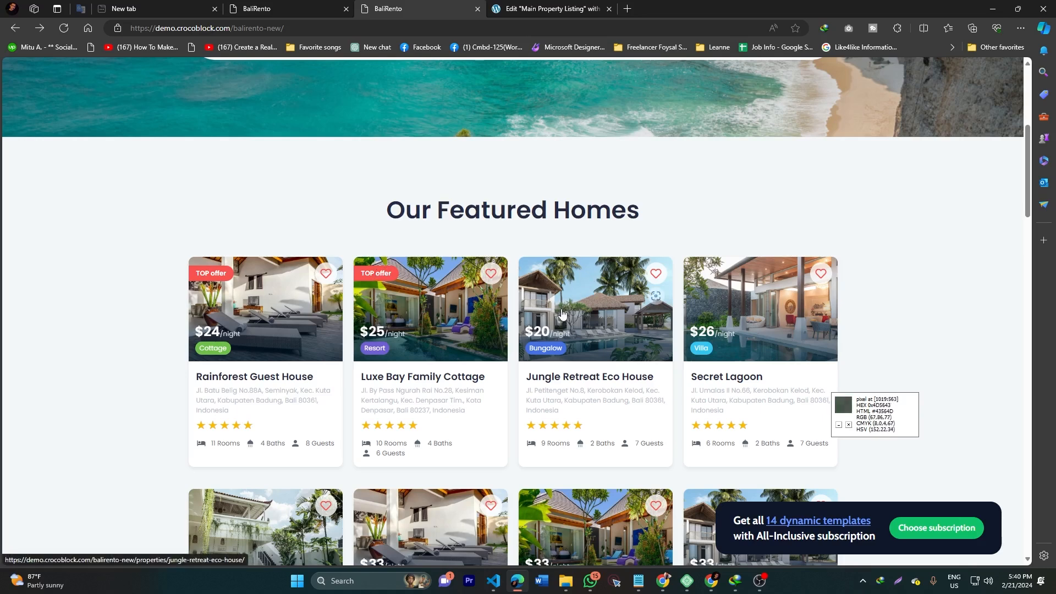
pyautogui.click(544, 8)
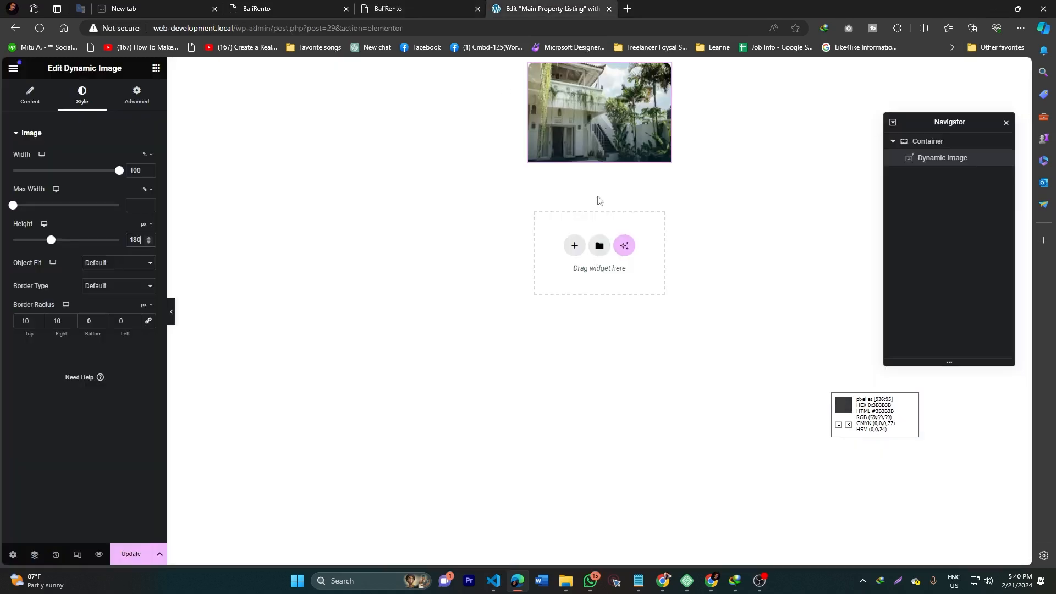
# Find the Heading widget by searching for "tit" and add it below the dynamic image in the container
pyautogui.click(156, 68)
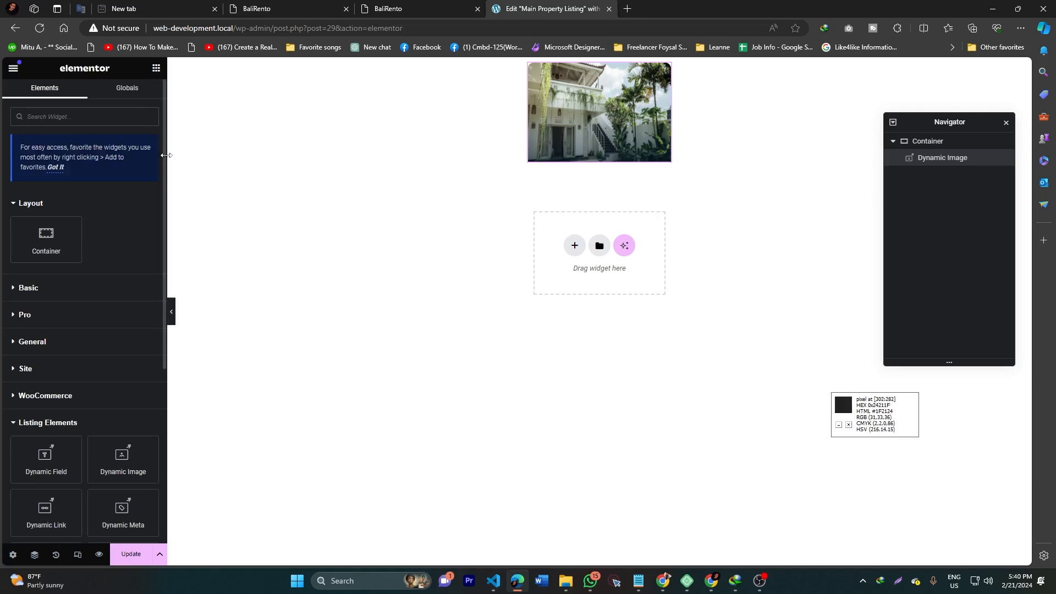
pyautogui.click(75, 121)
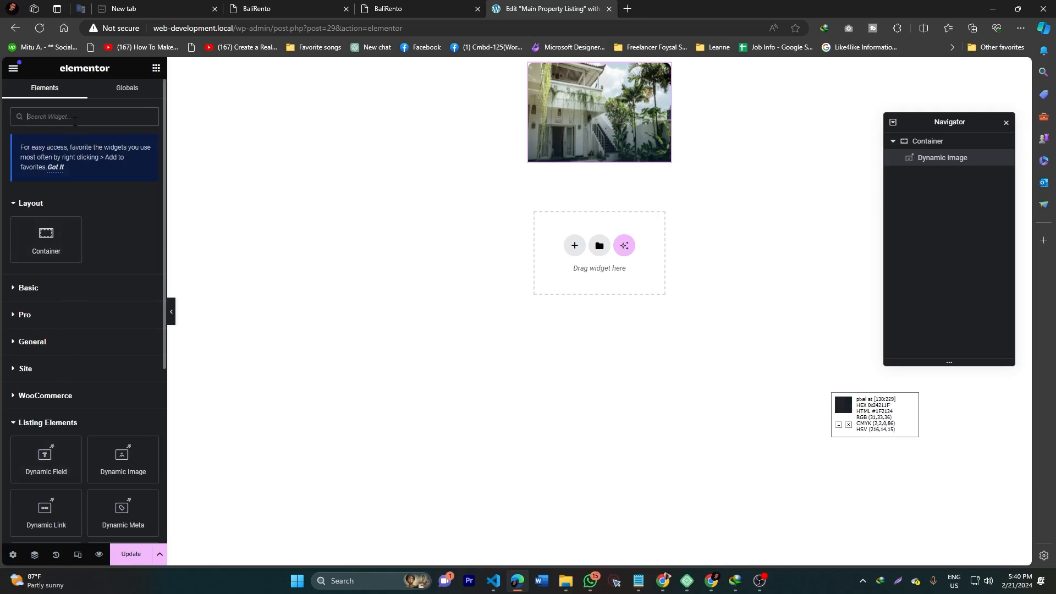
pyautogui.write('tit')
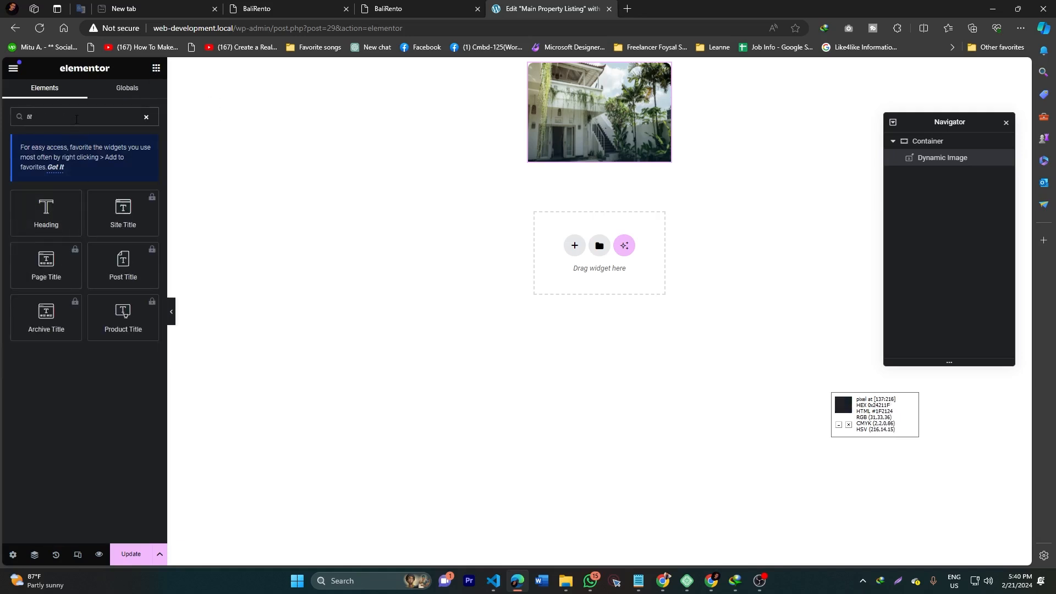
pyautogui.moveTo(47, 212); pyautogui.dragTo(571, 159)
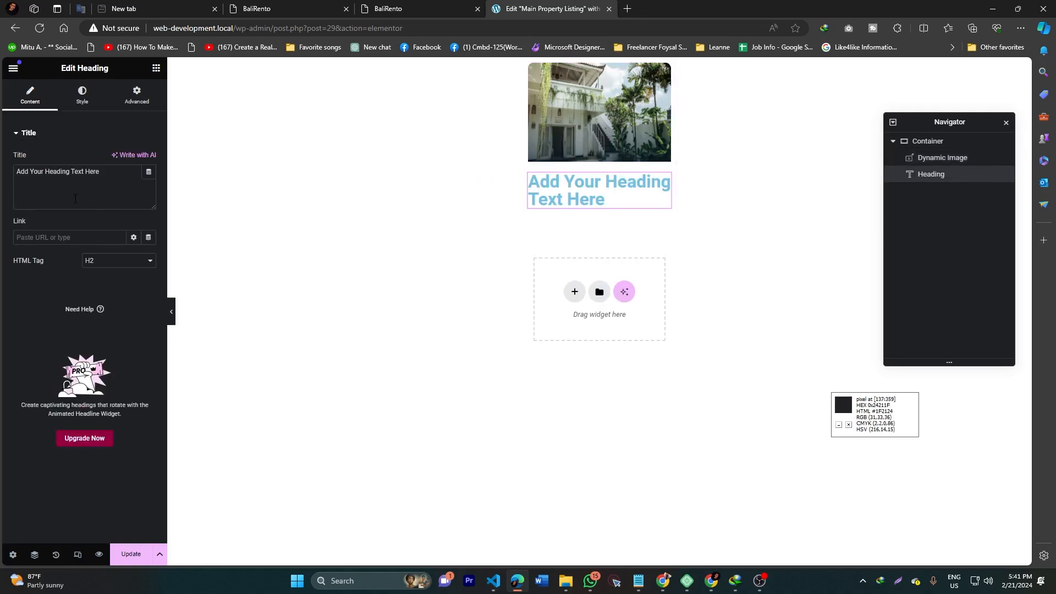
# Replace the heading's placeholder text with "TOP Offer", following the badge wording on the BaliRento demo
pyautogui.click(407, 5)
pyautogui.moveTo(171, 280); pyautogui.dragTo(231, 274)
pyautogui.click(550, 9)
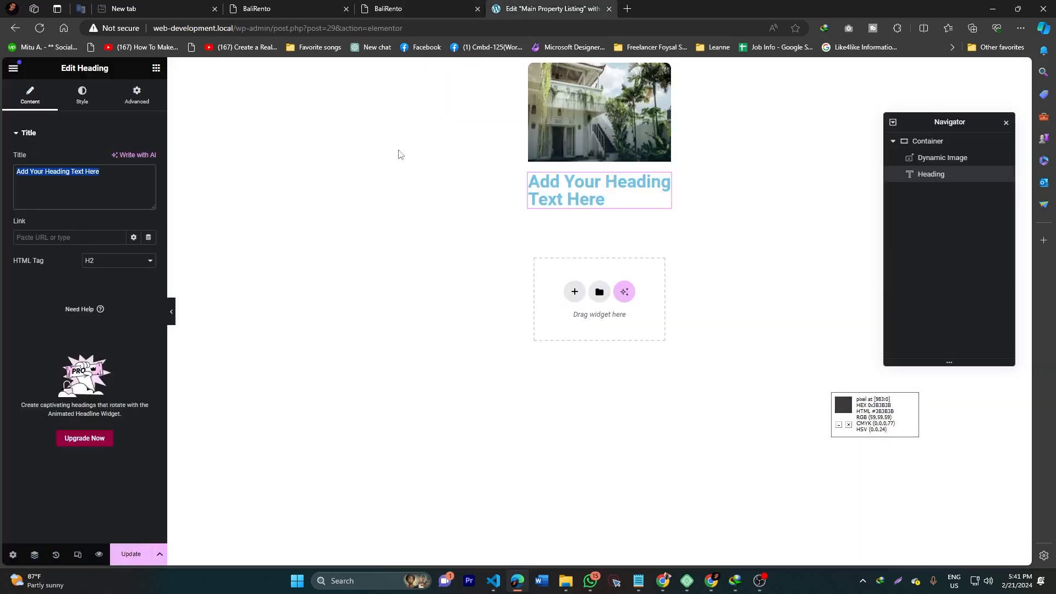
pyautogui.write('T')
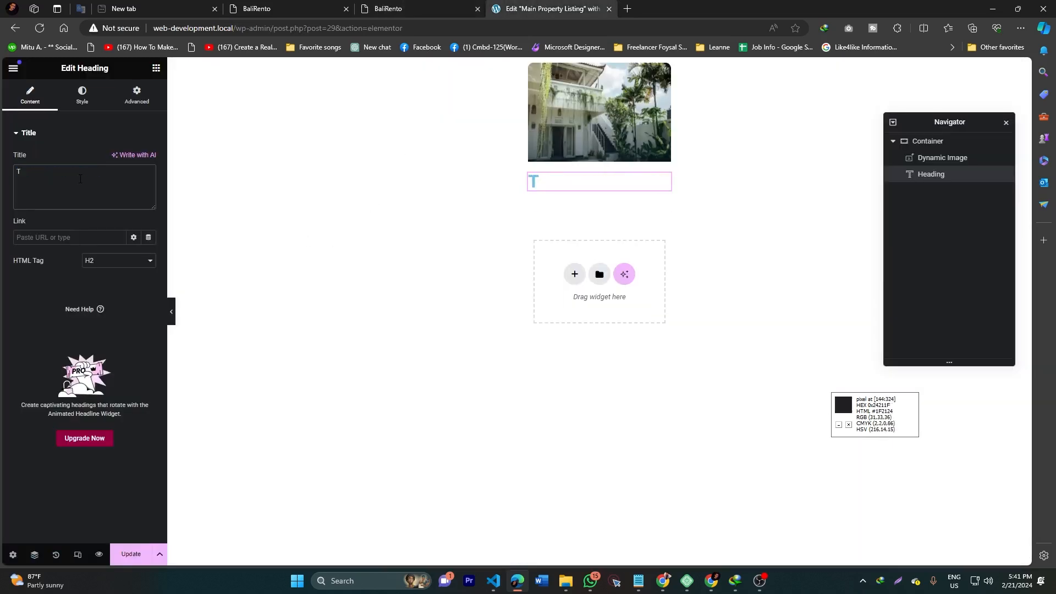
pyautogui.write('OP Offedr')
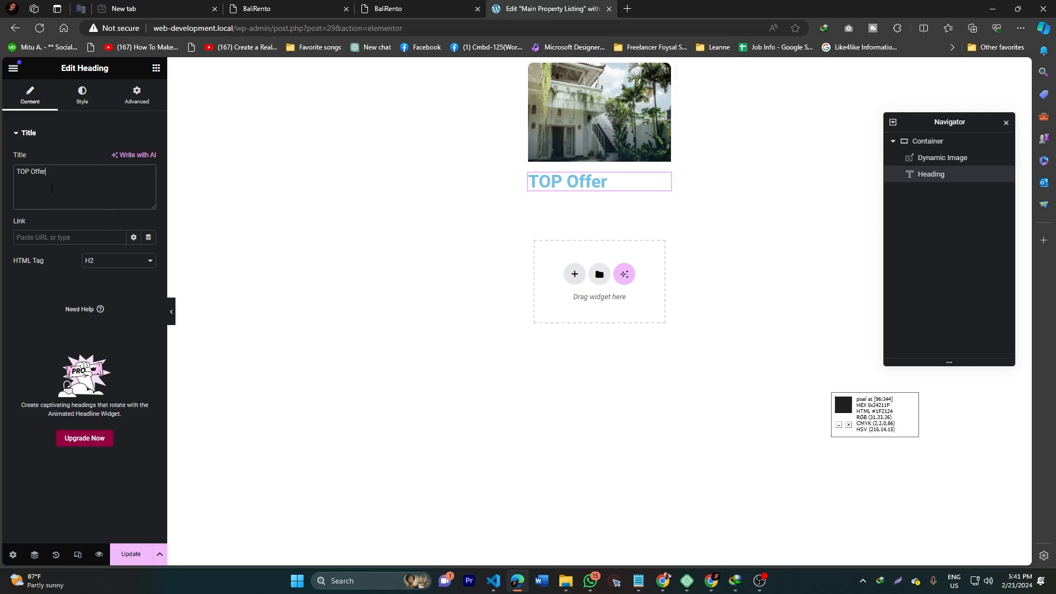
# Set the TOP Offer heading's font size to 15 px and its text color to white, #FFFFFF
pyautogui.click(81, 95)
pyautogui.click(149, 204)
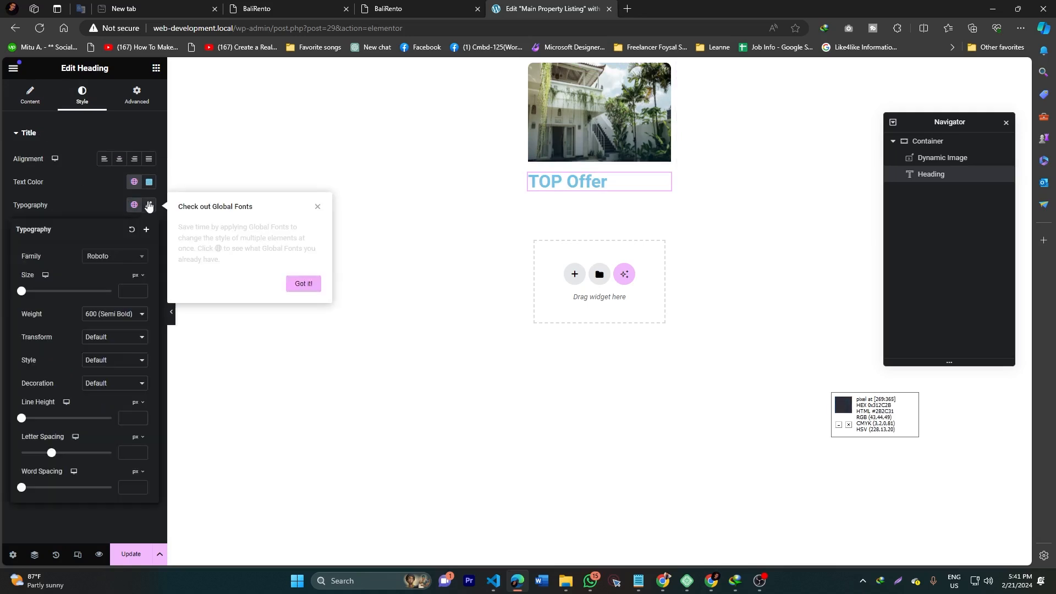
pyautogui.click(133, 294)
pyautogui.write('15')
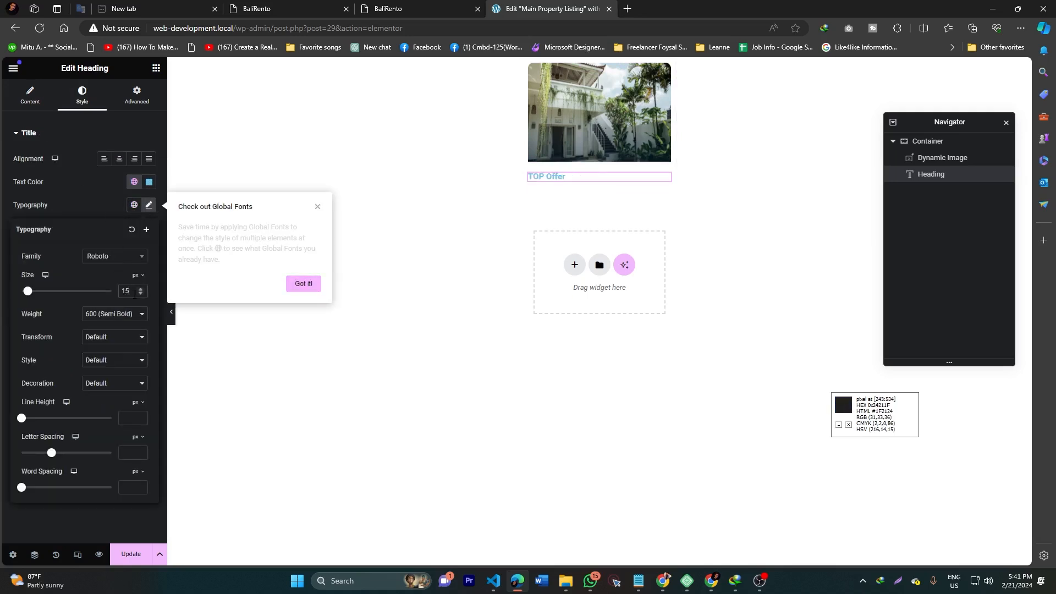
pyautogui.click(148, 181)
pyautogui.moveTo(132, 247); pyautogui.dragTo(51, 219)
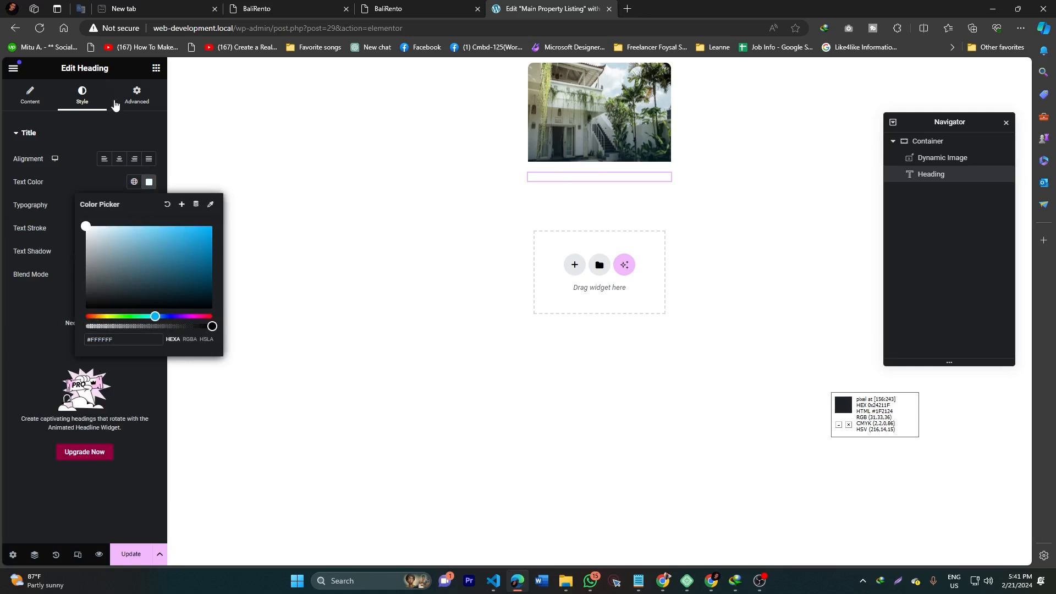
pyautogui.click(21, 351)
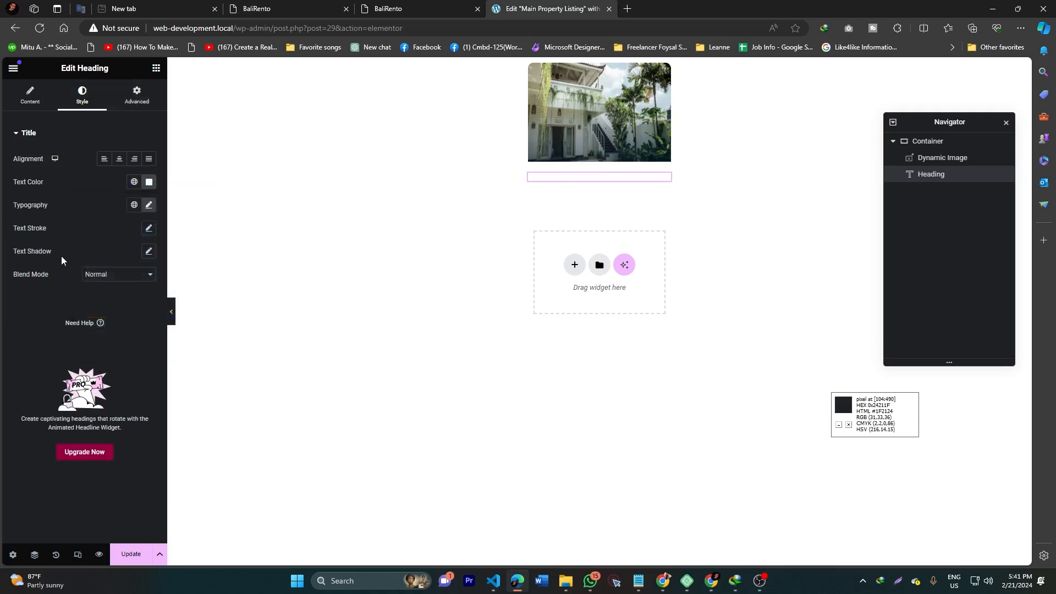
# Give the TOP Offer heading a classic background in the demo badge's red, #FA5450
pyautogui.click(135, 98)
pyautogui.scroll(-4, 46, 468)
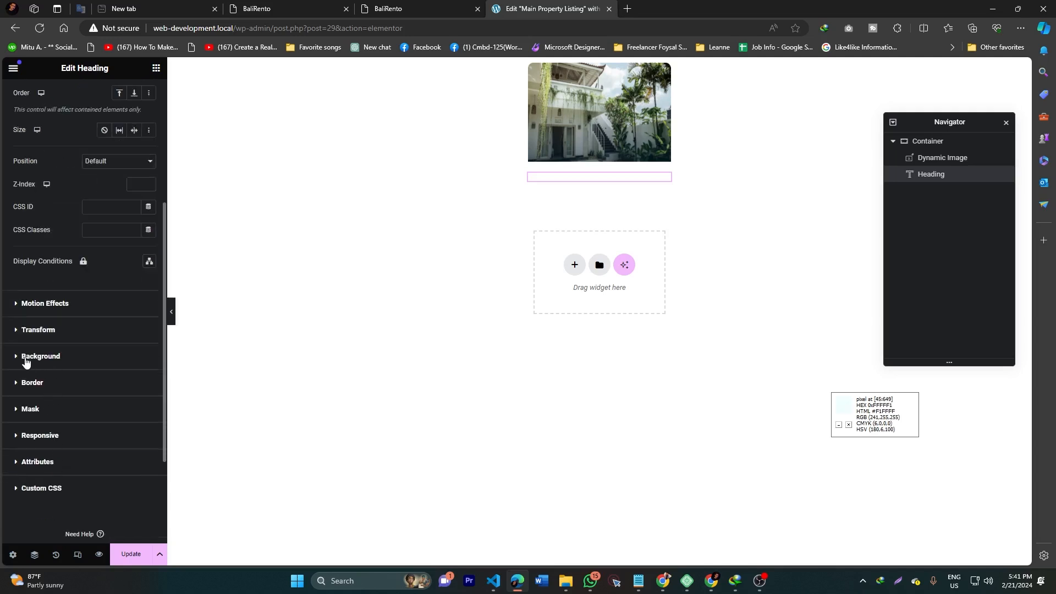
pyautogui.click(50, 359)
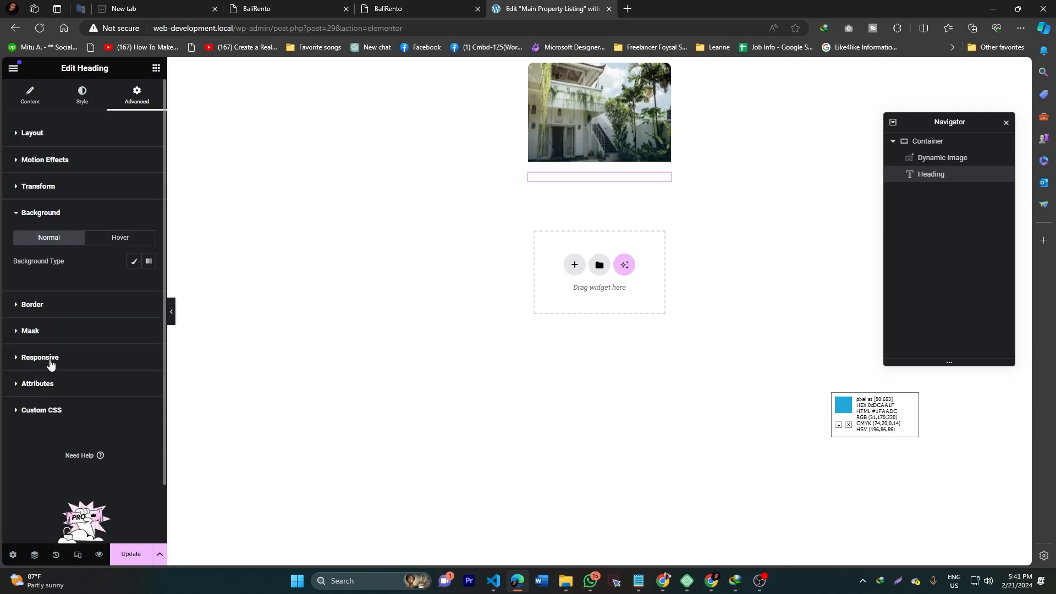
pyautogui.click(134, 264)
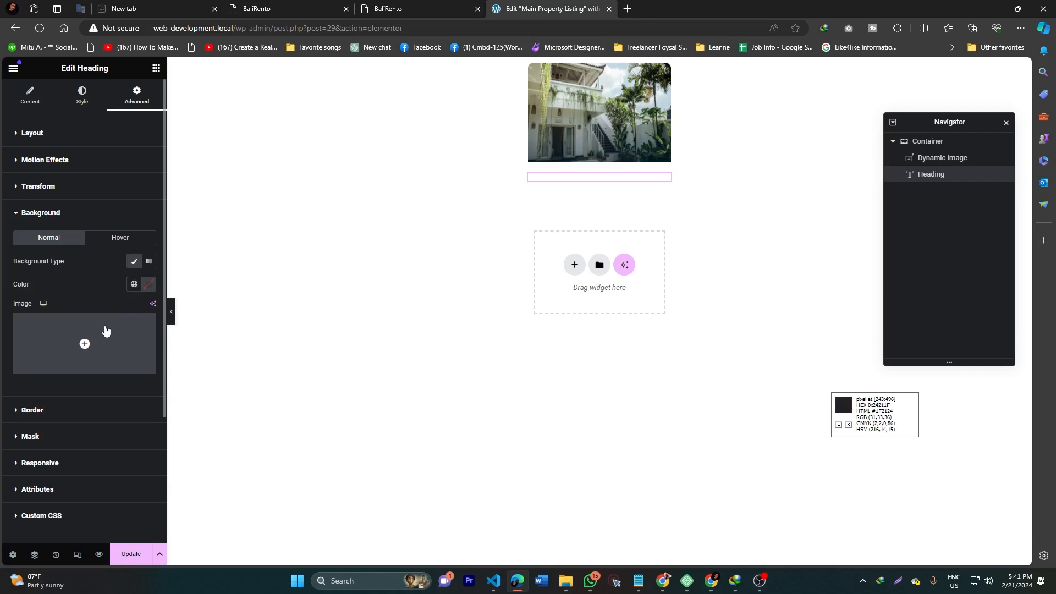
pyautogui.click(290, 8)
pyautogui.scroll(4, 379, 102)
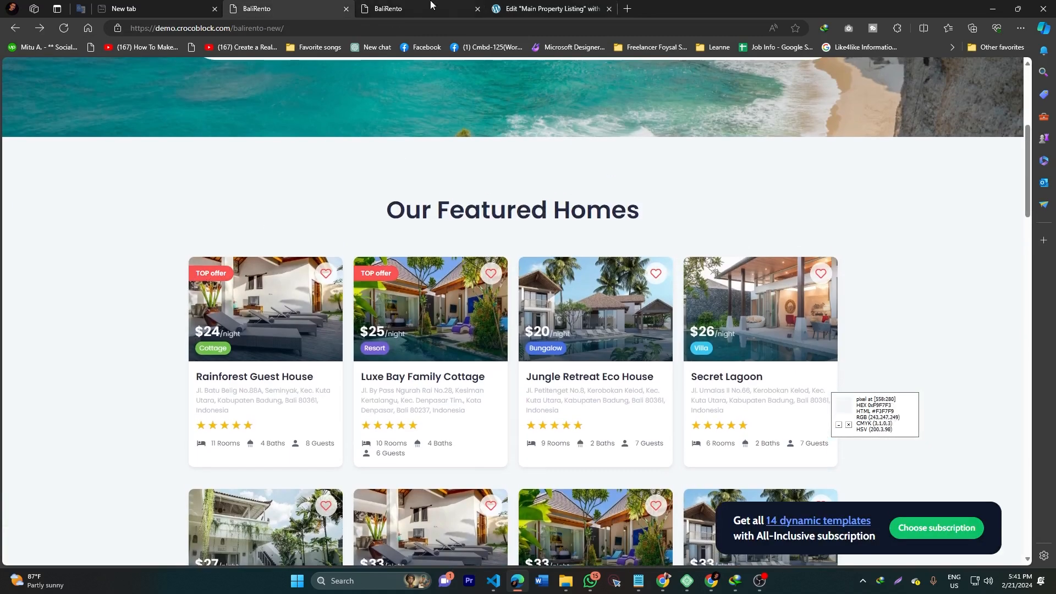
pyautogui.click(536, 9)
pyautogui.click(149, 283)
pyautogui.click(104, 442)
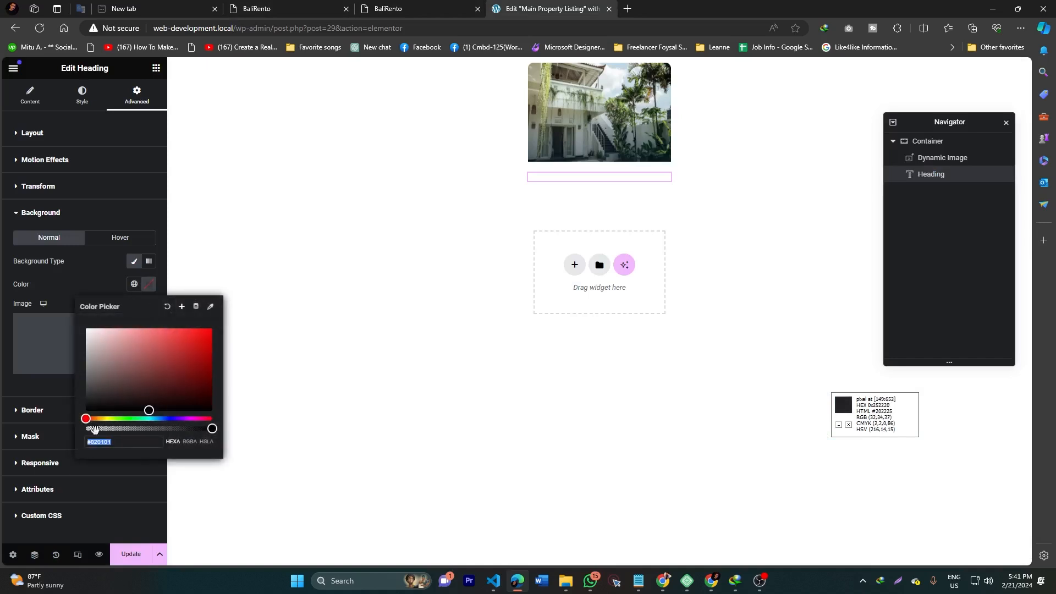
pyautogui.write('#FA5450')
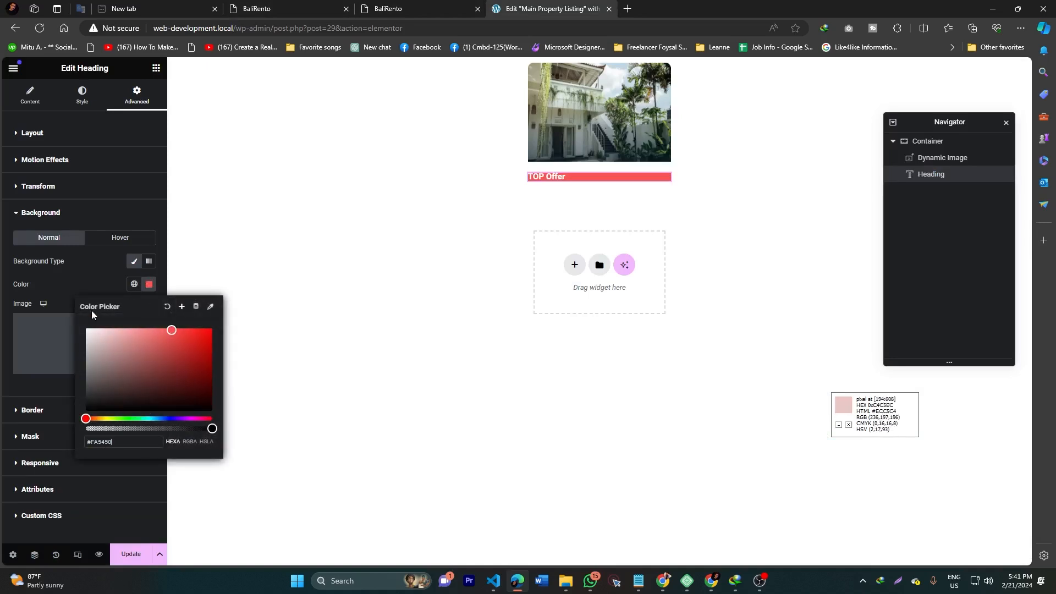
pyautogui.click(68, 286)
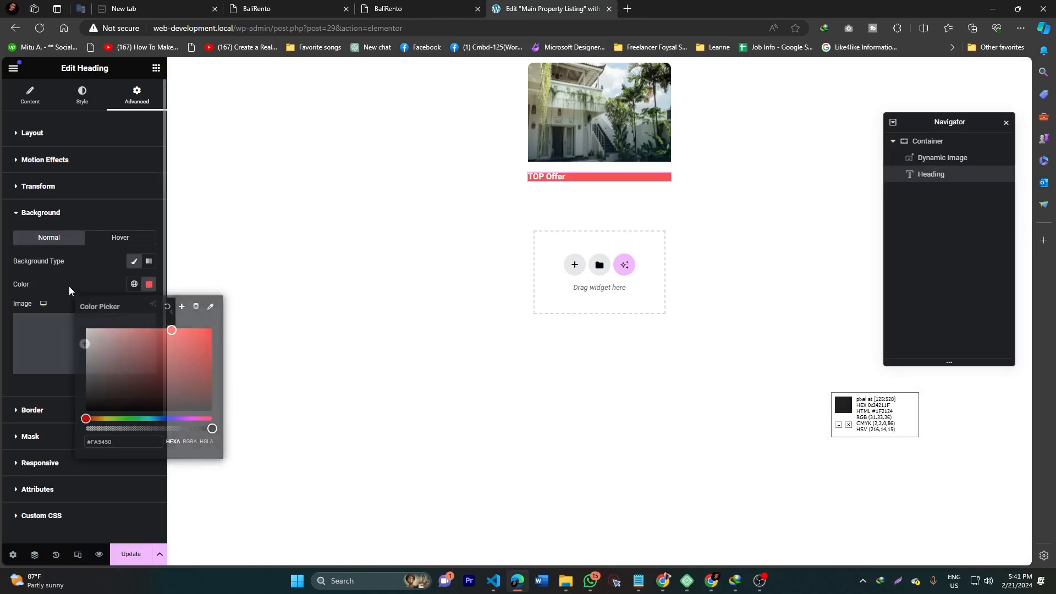
# Set the TOP Offer heading's padding to 5 px above and below and 10 px on both sides, following the demo badge
pyautogui.click(379, 9)
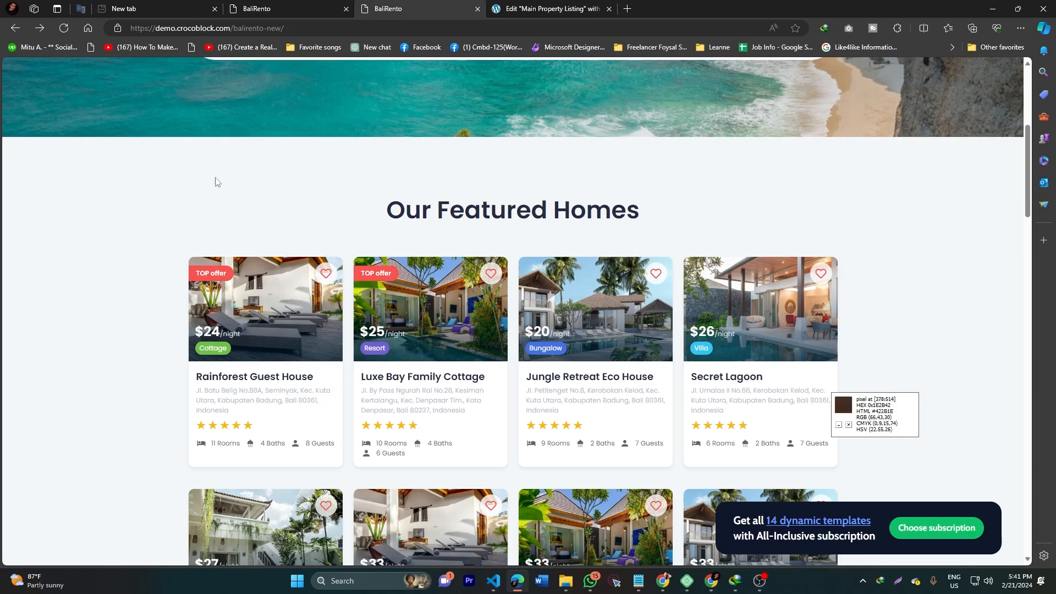
pyautogui.hotkey('ctrl', 'Tab')
pyautogui.click(81, 97)
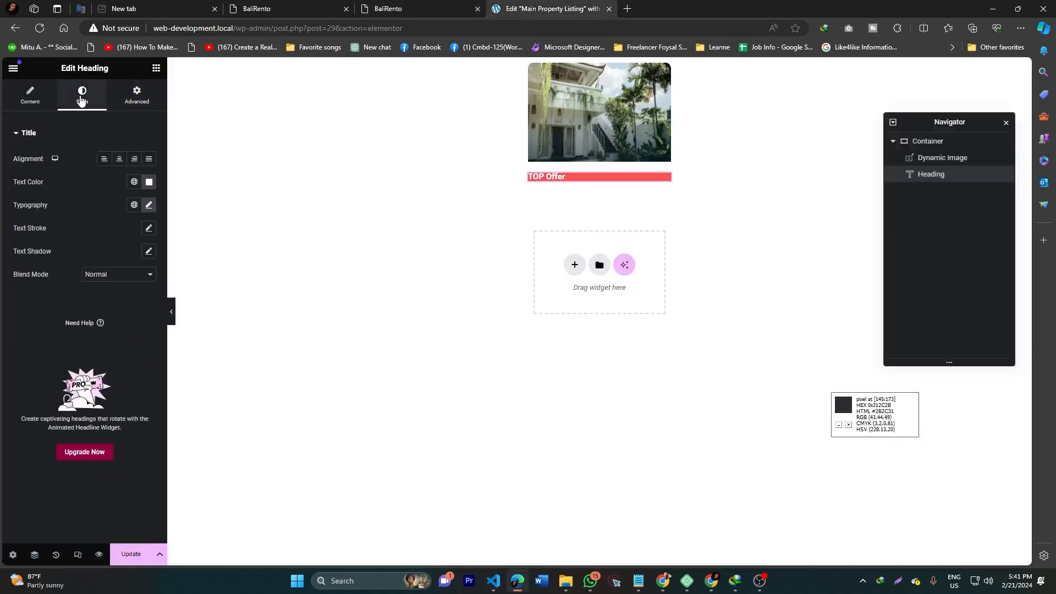
pyautogui.click(132, 95)
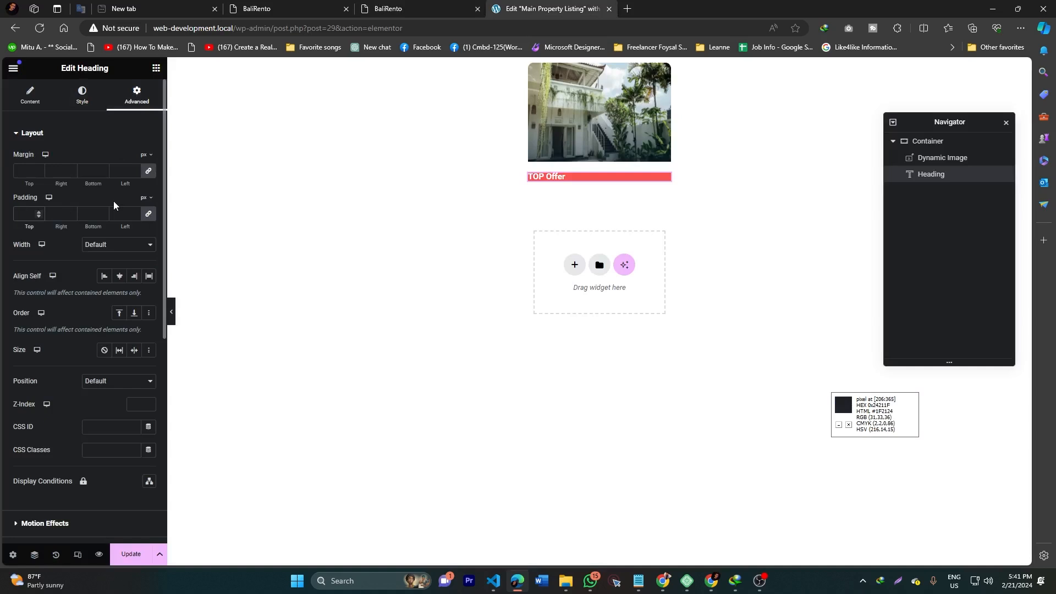
pyautogui.click(149, 215)
pyautogui.write('5')
pyautogui.doubleClick(59, 213)
pyautogui.write('10')
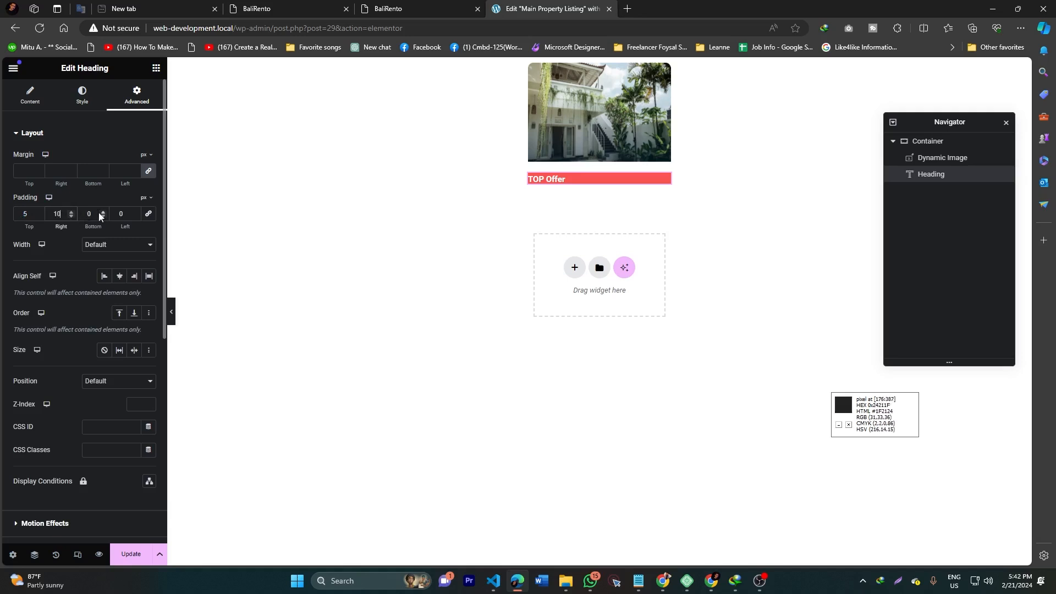
pyautogui.click(85, 212)
pyautogui.write('5')
pyautogui.press('Delete')
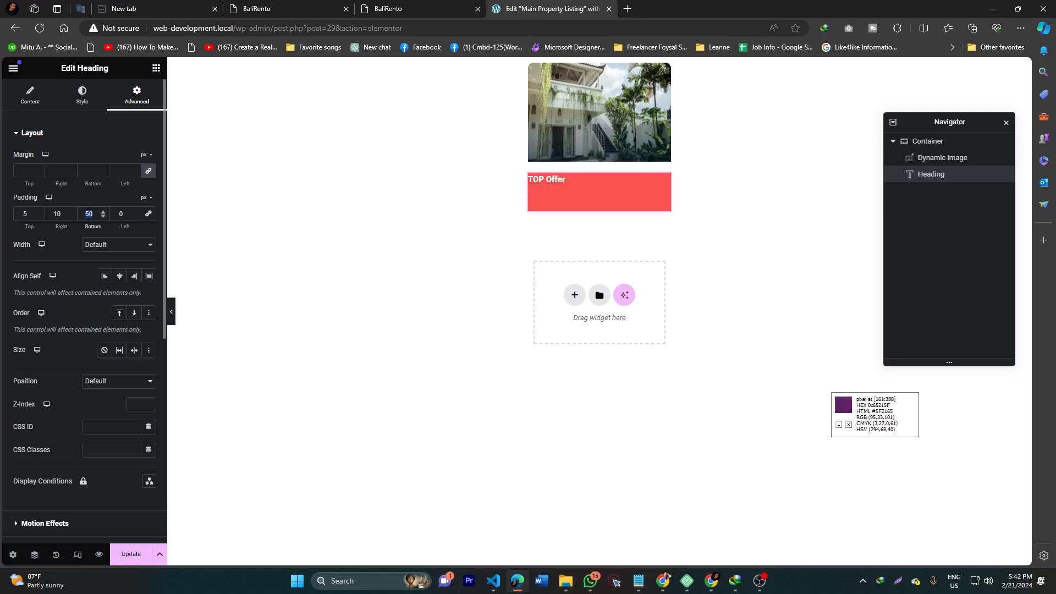
pyautogui.press('Tab')
pyautogui.write('10')
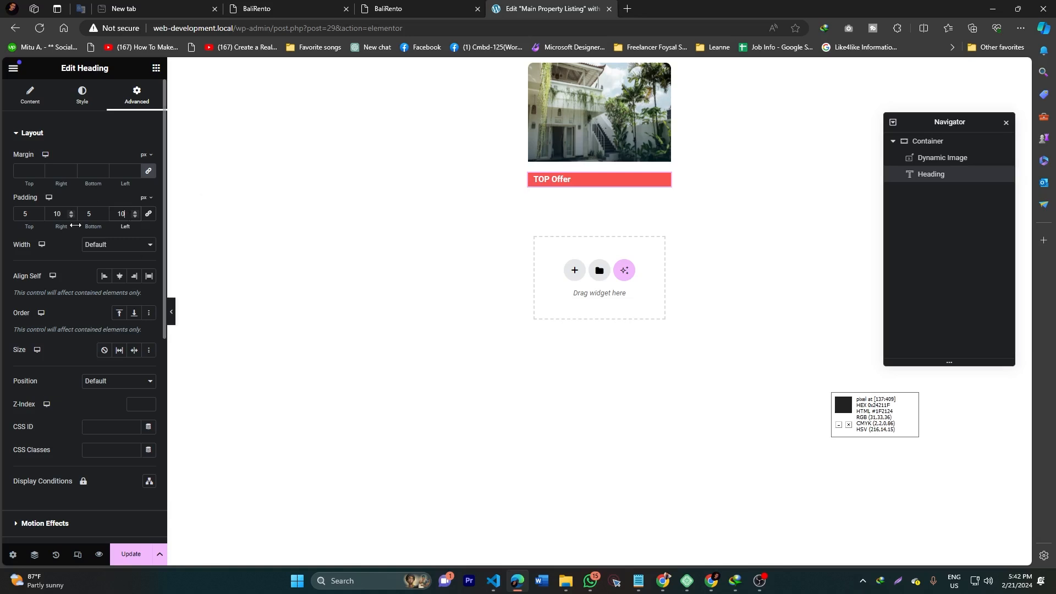
# Switch the TOP Offer heading from default to custom width and reduce it to 30%, using the demo badge as reference
pyautogui.click(371, 8)
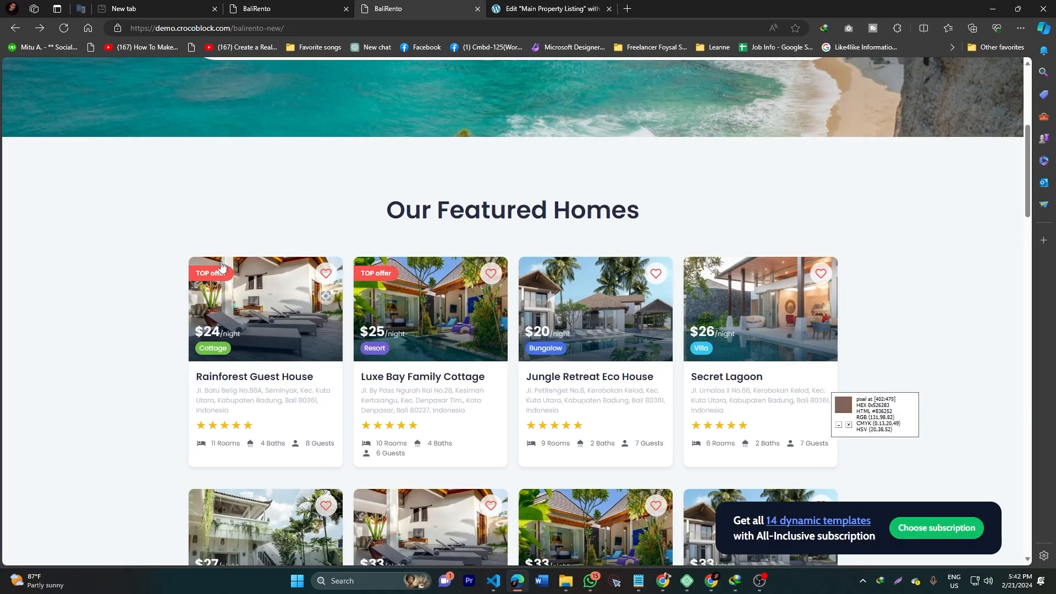
pyautogui.click(547, 8)
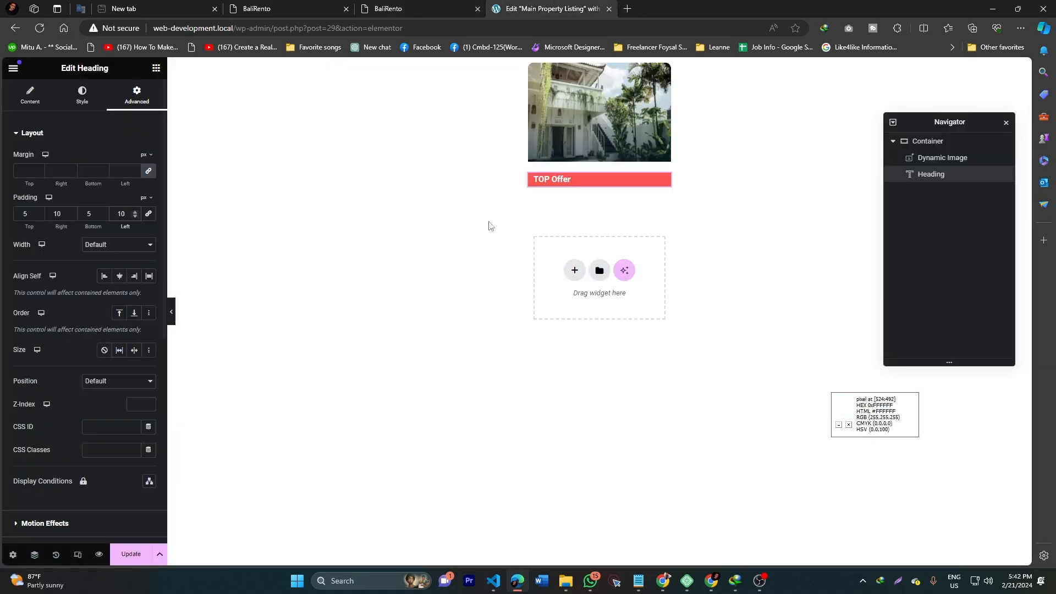
pyautogui.click(97, 382)
pyautogui.click(97, 377)
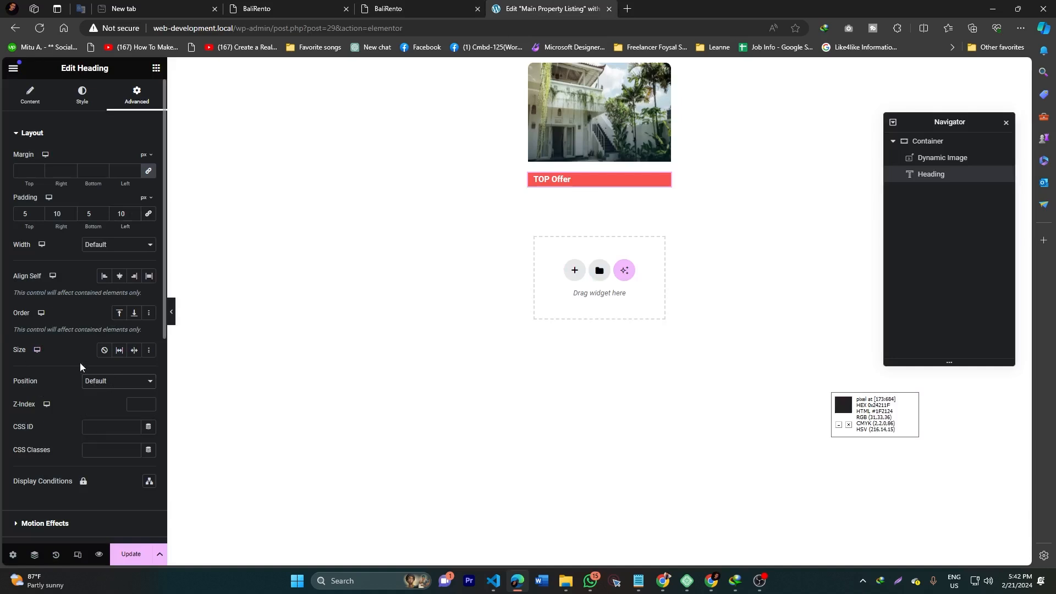
pyautogui.click(93, 247)
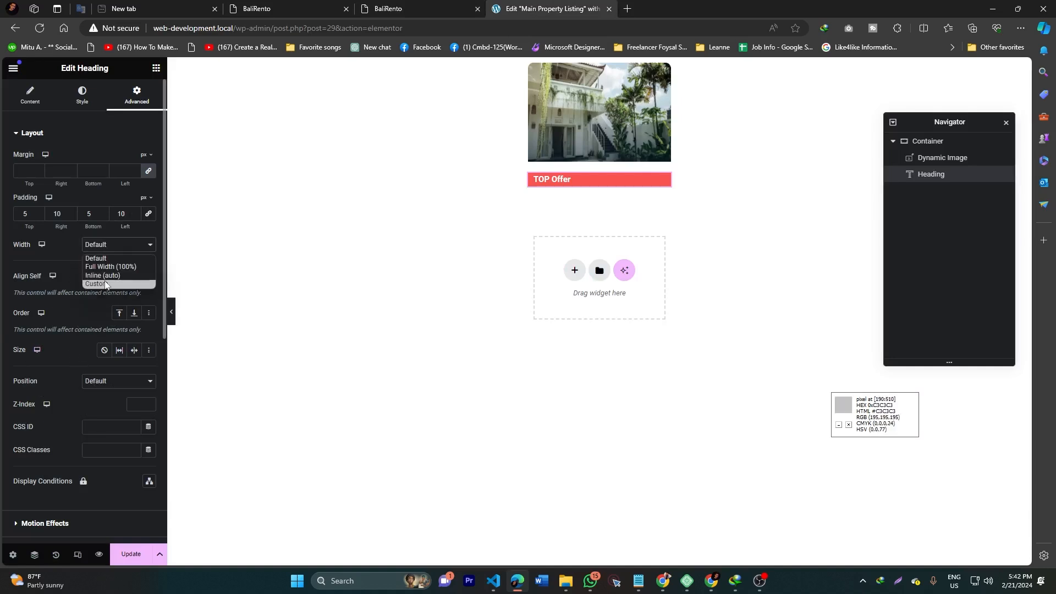
pyautogui.click(106, 276)
pyautogui.click(113, 246)
pyautogui.click(106, 283)
pyautogui.moveTo(13, 279); pyautogui.dragTo(59, 282)
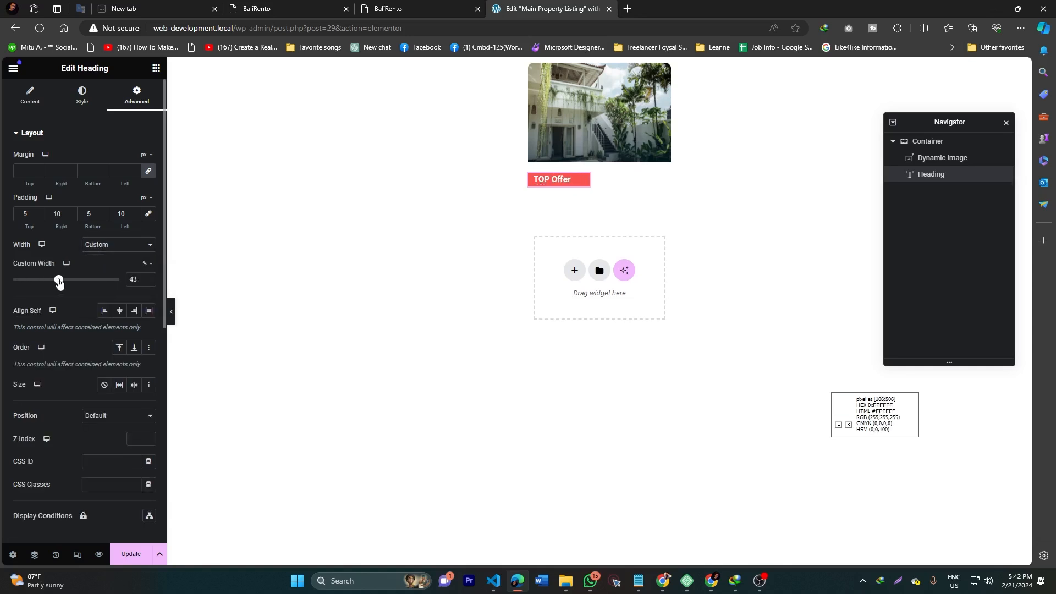
pyautogui.doubleClick(133, 280)
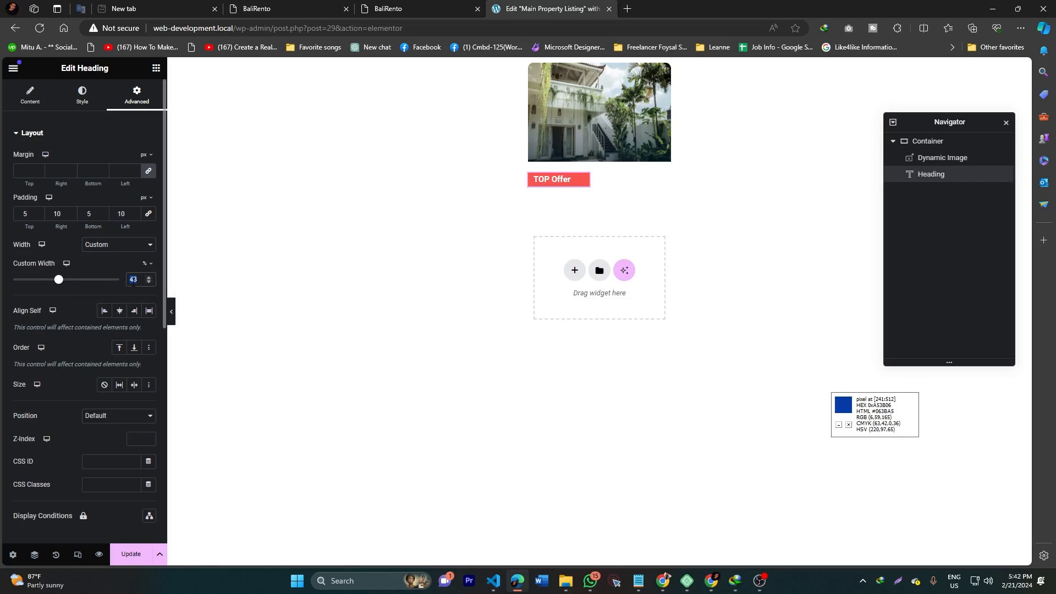
pyautogui.write('30')
pyautogui.doubleClick(133, 280)
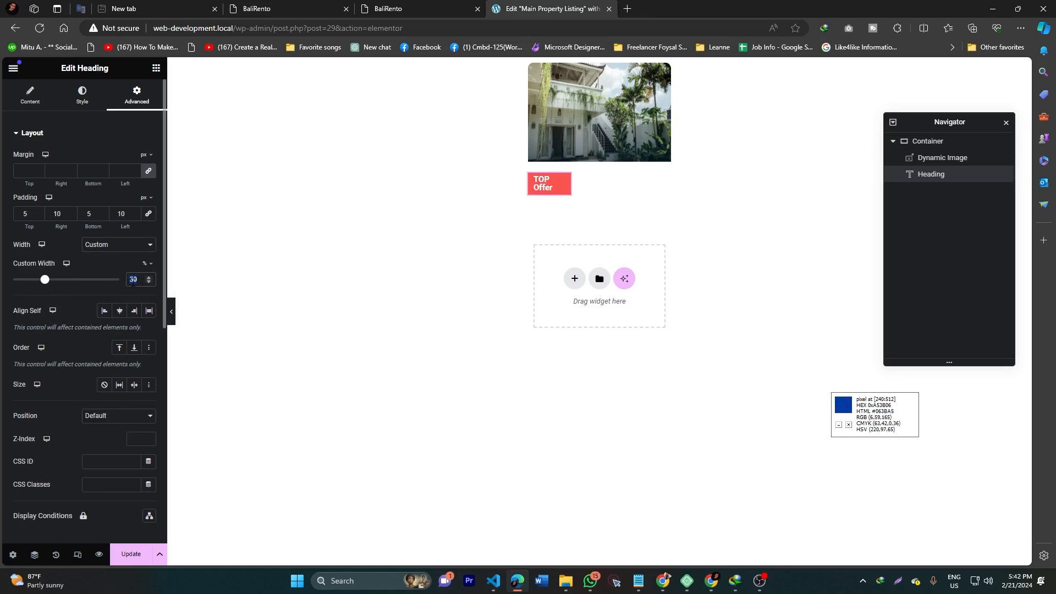
# Try larger font sizes of 20 and 17 px on the TOP Offer heading, then restore 15 px
pyautogui.click(82, 97)
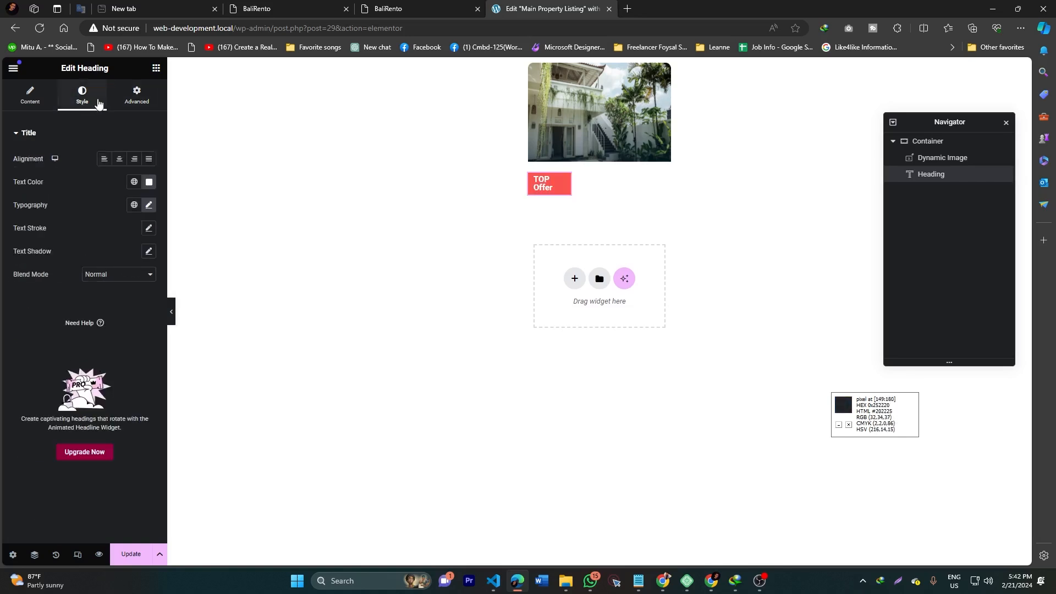
pyautogui.click(148, 204)
pyautogui.click(28, 295)
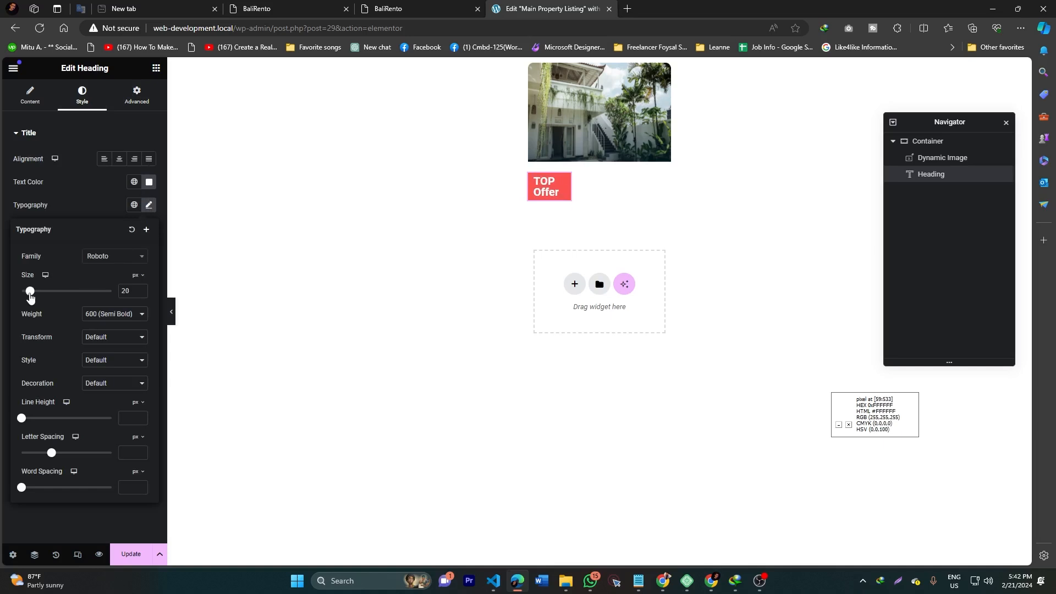
pyautogui.moveTo(29, 297); pyautogui.dragTo(30, 297)
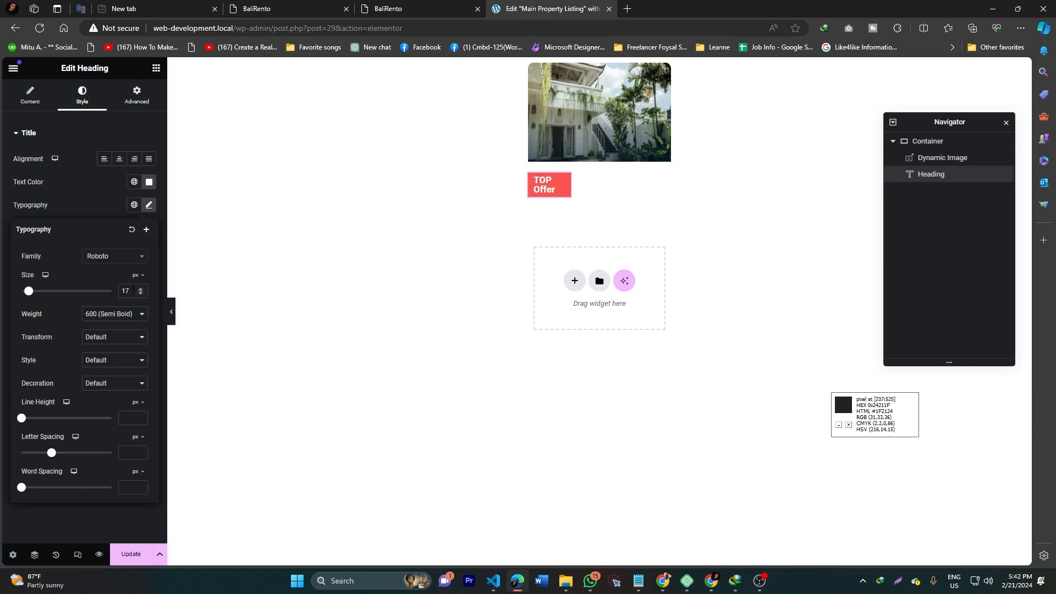
pyautogui.press('BackSpace')
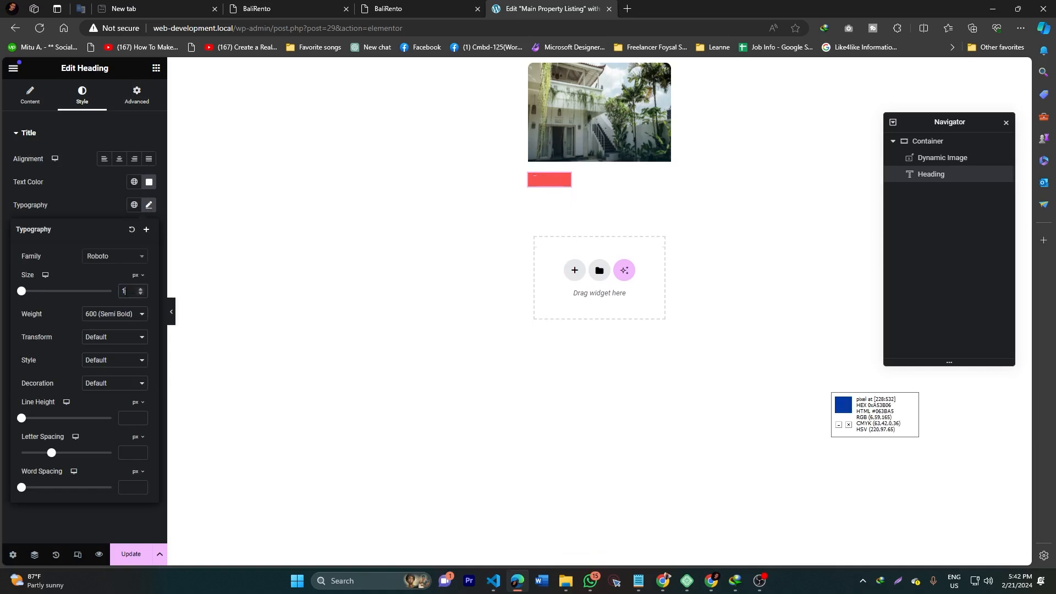
pyautogui.write('5')
# Widen the TOP Offer heading's custom width to 45%
pyautogui.click(135, 94)
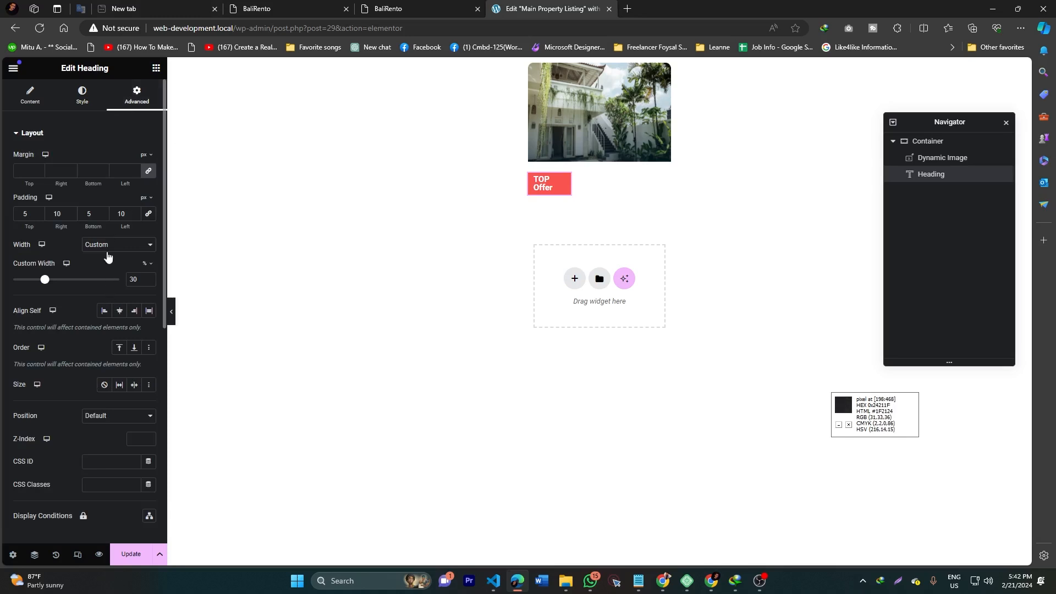
pyautogui.moveTo(47, 283); pyautogui.dragTo(62, 283)
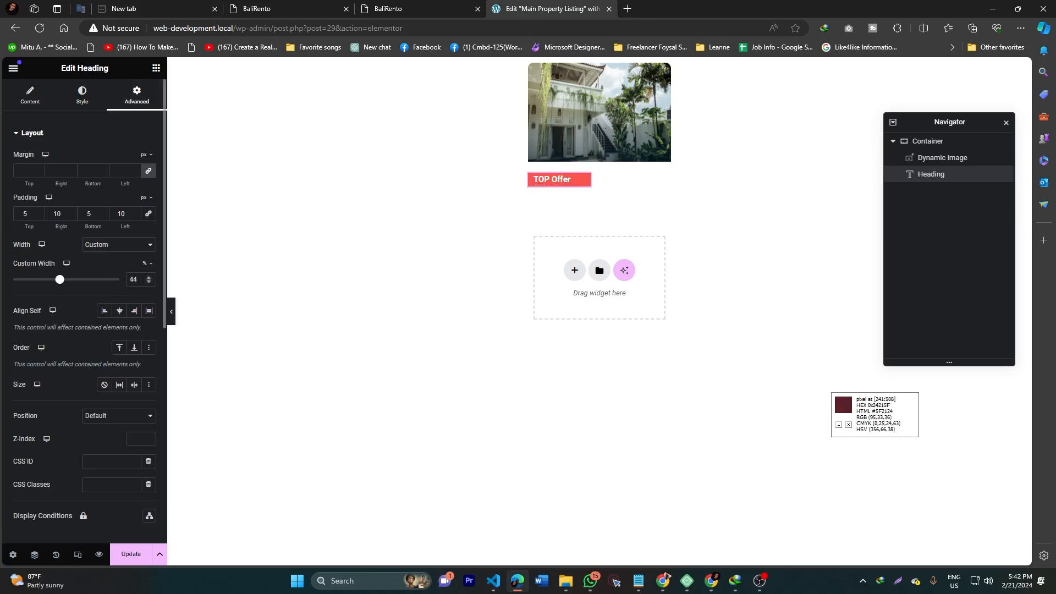
pyautogui.click(148, 277)
# Round only the TOP Offer heading's right-hand corners with unlinked border radius values of 0, 10, 10 and 0 px
pyautogui.scroll(-2, 62, 303)
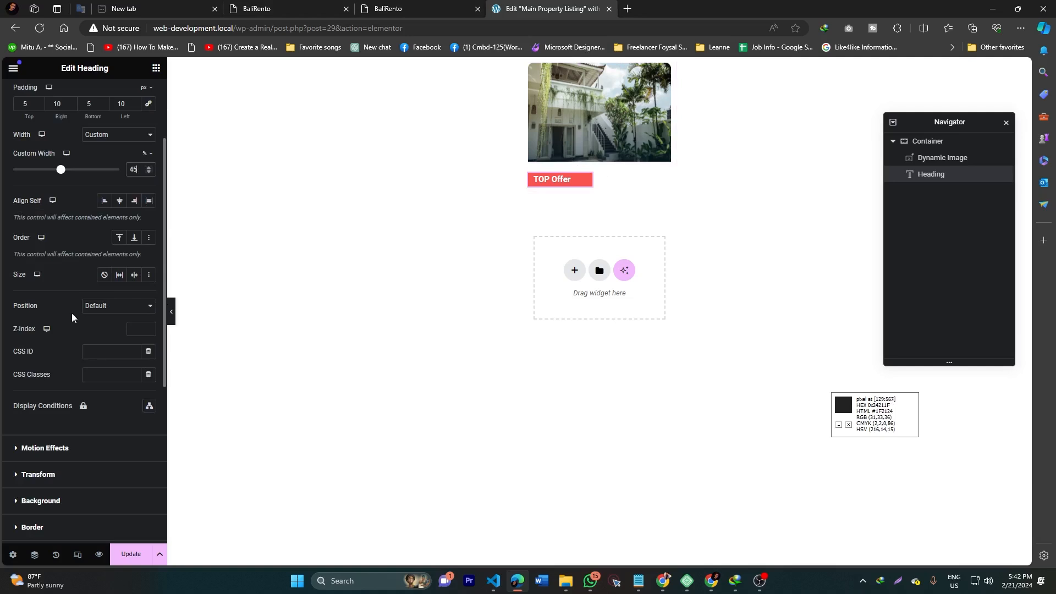
pyautogui.scroll(5, 71, 312)
pyautogui.click(82, 94)
pyautogui.click(148, 103)
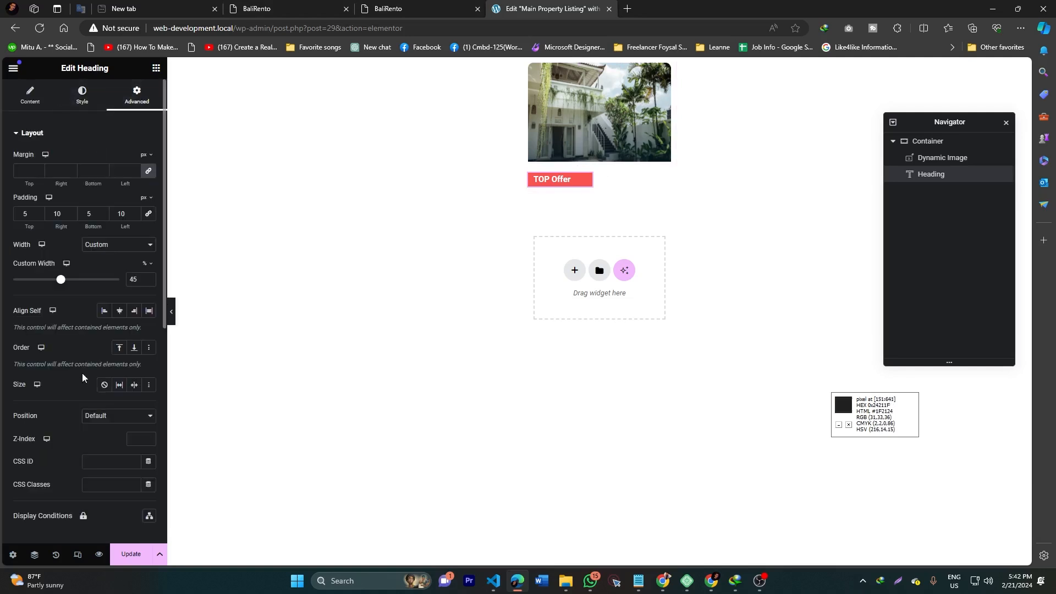
pyautogui.scroll(-4, 59, 420)
pyautogui.click(58, 419)
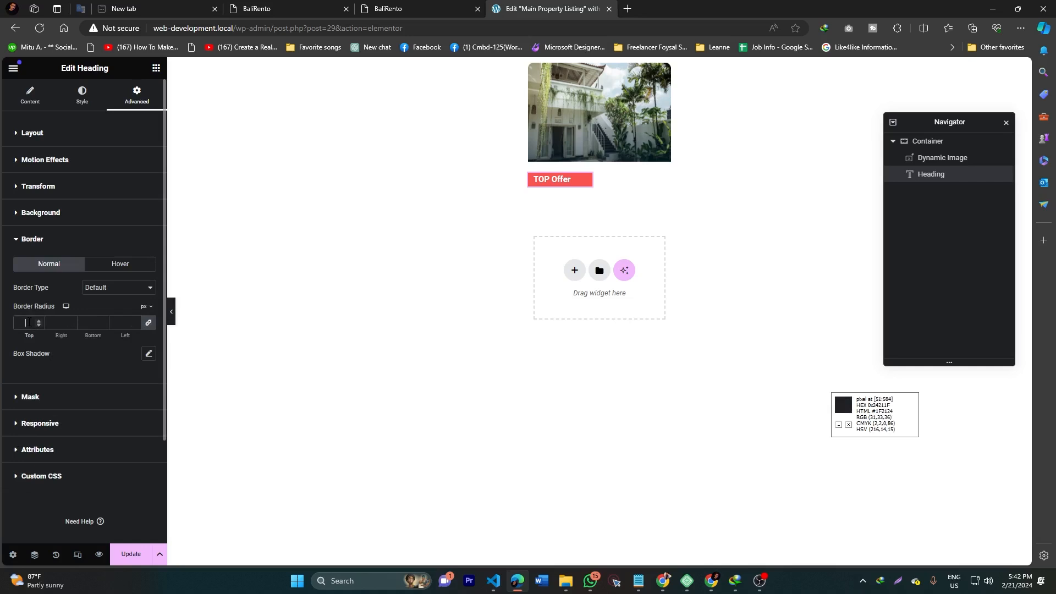
pyautogui.click(148, 324)
pyautogui.write('10')
pyautogui.click(82, 321)
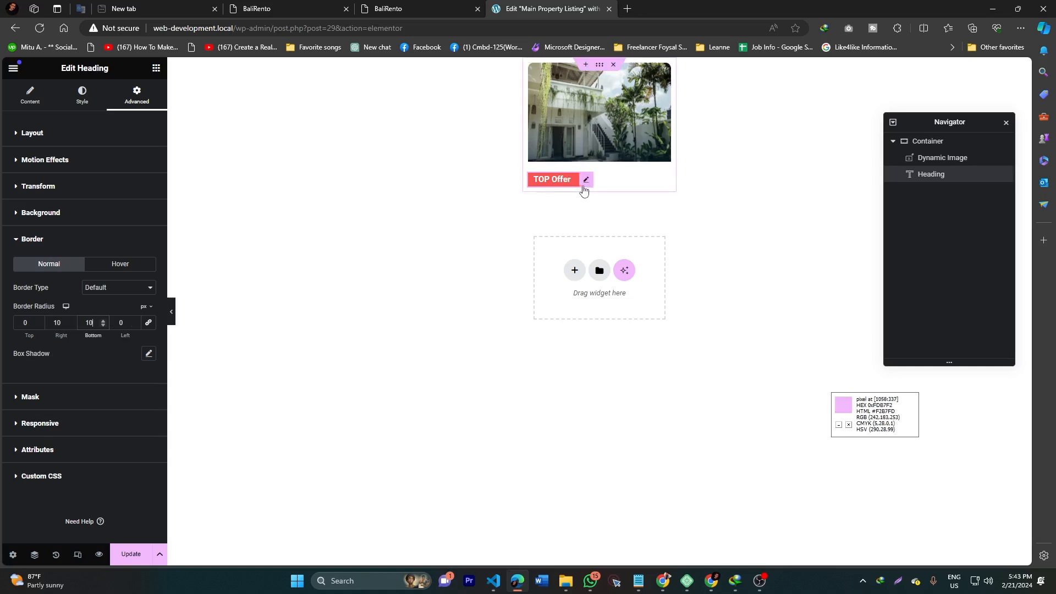
# Position the TOP Offer heading absolutely over the image, with a 10 px horizontal and a 33 px vertical offset
pyautogui.click(25, 239)
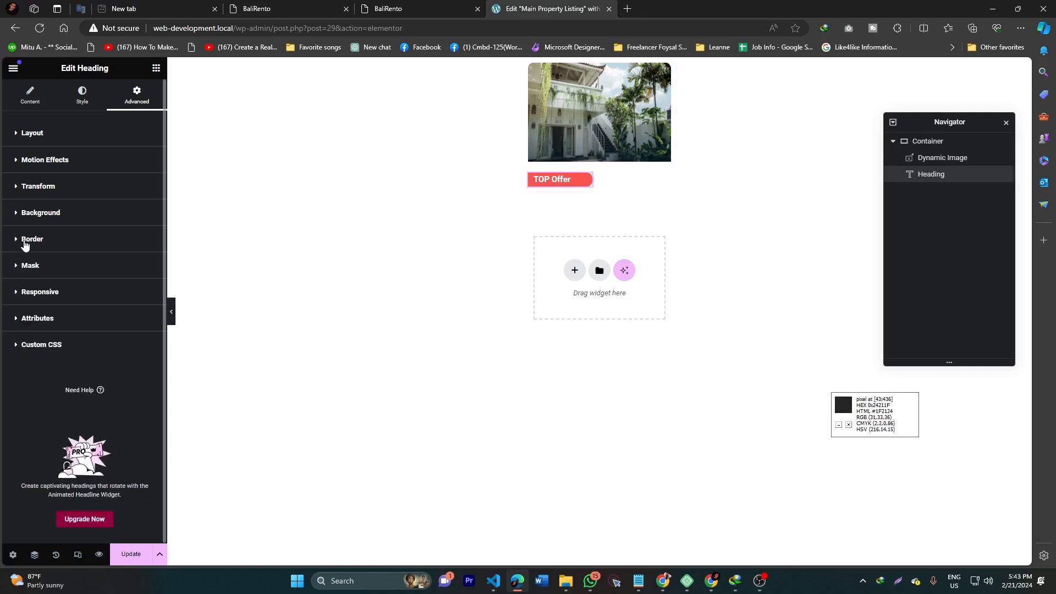
pyautogui.click(40, 138)
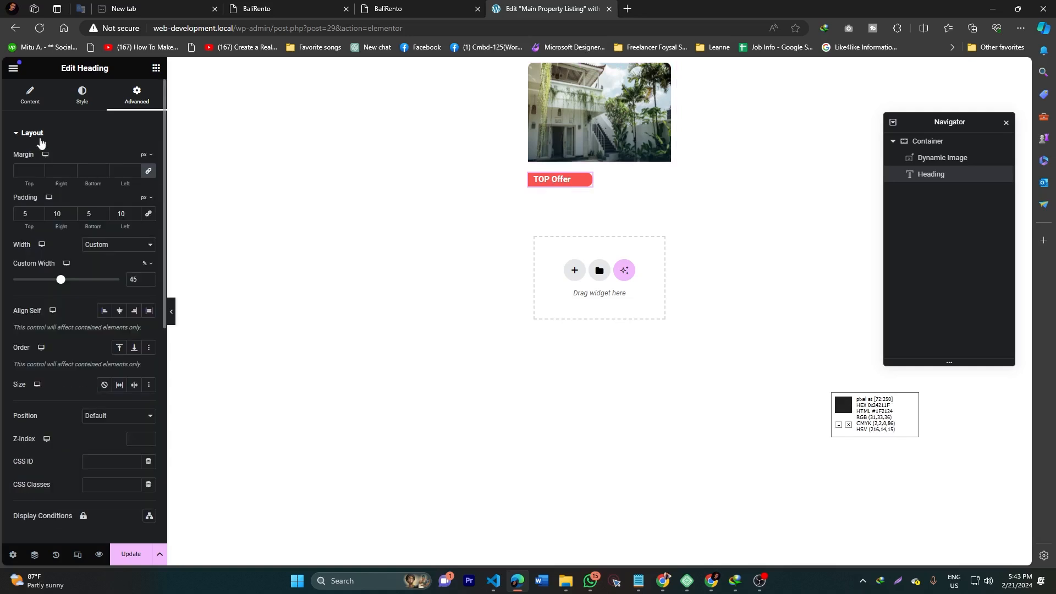
pyautogui.click(110, 418)
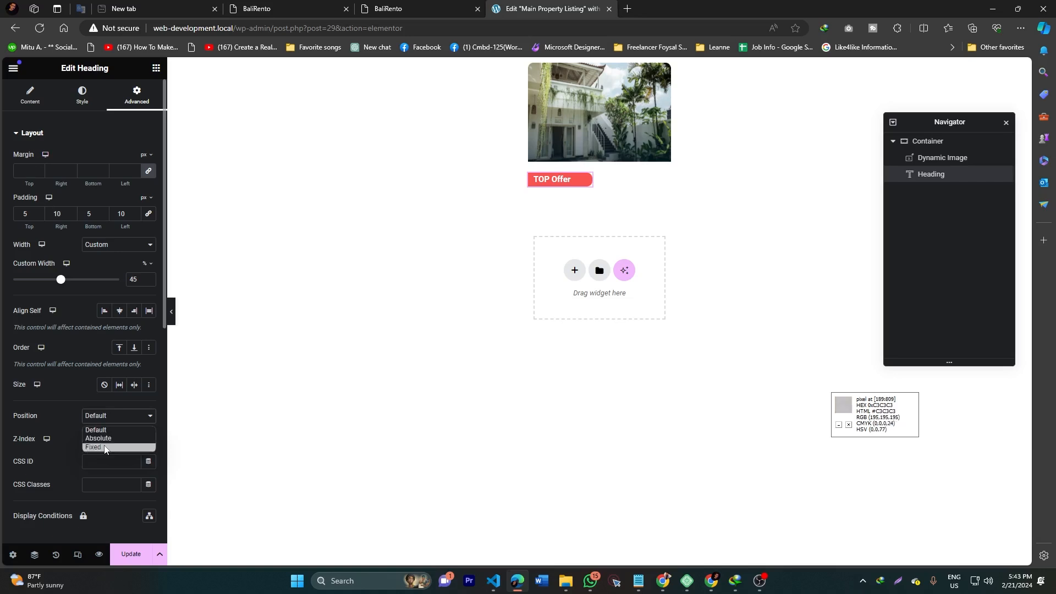
pyautogui.click(96, 438)
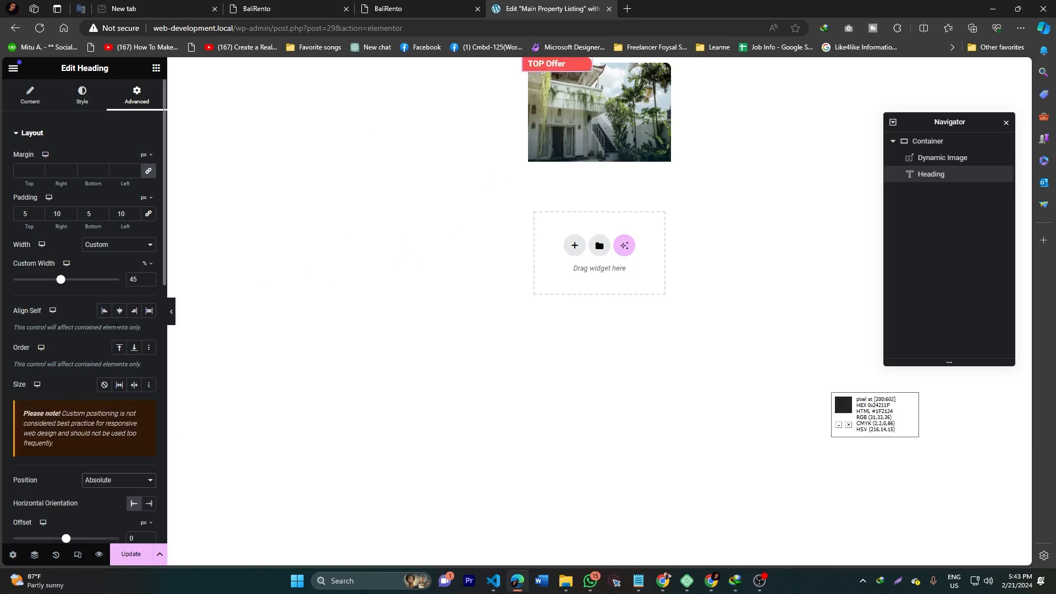
pyautogui.scroll(-3, 105, 294)
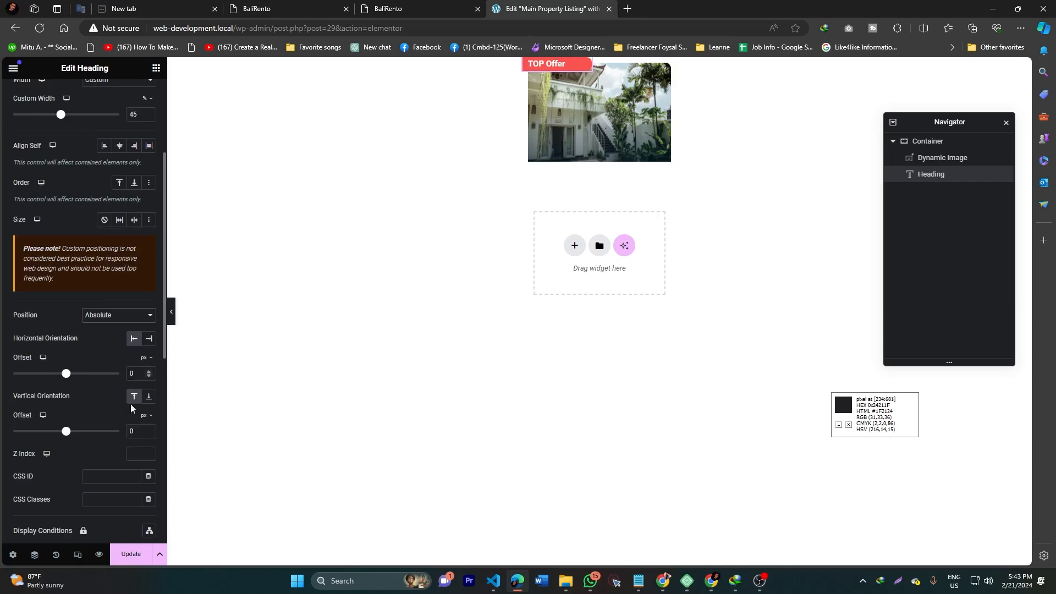
pyautogui.write('33')
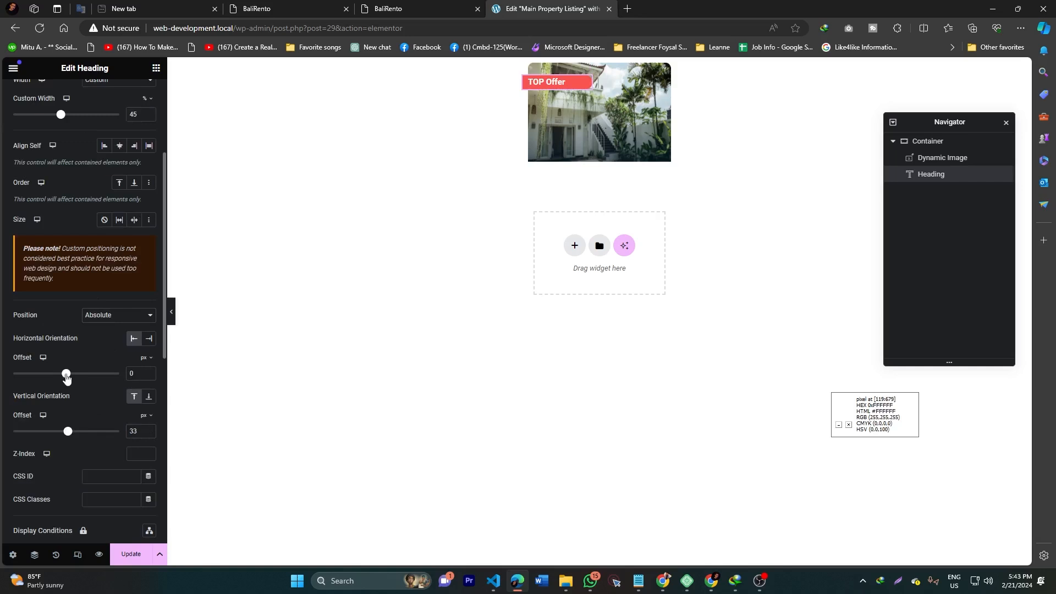
pyautogui.moveTo(66, 376); pyautogui.dragTo(67, 376)
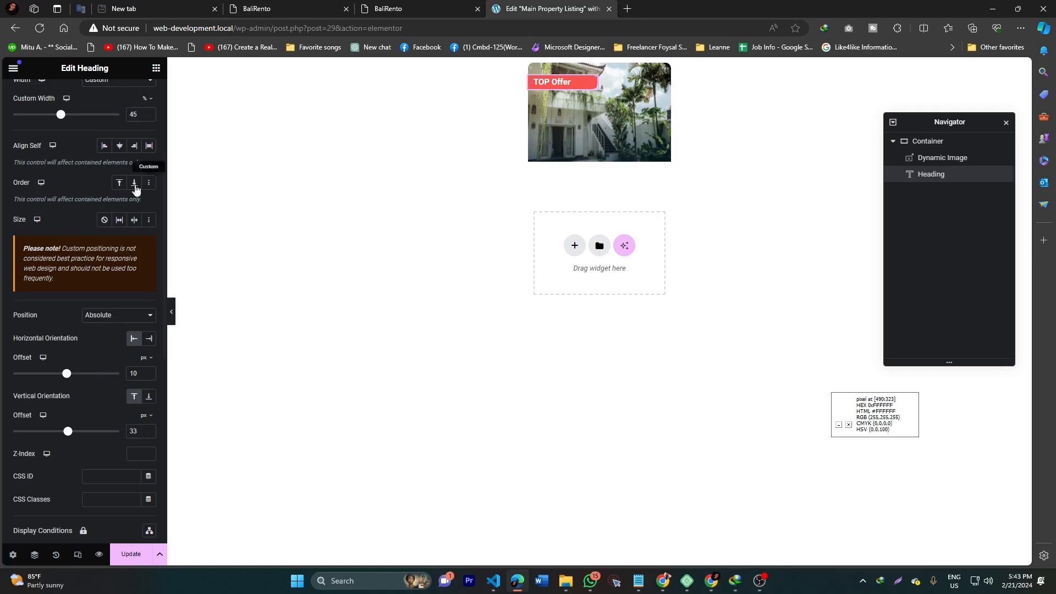
# Narrow the TOP Offer heading's custom width so the badge fits its text more closely, and update the listing item
pyautogui.scroll(3, 87, 192)
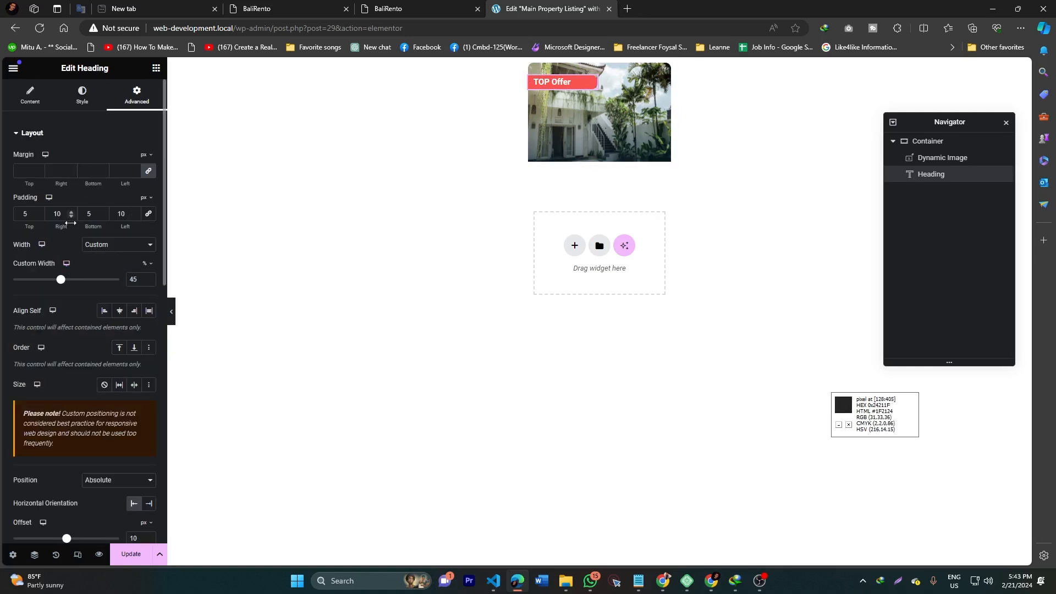
pyautogui.moveTo(57, 282); pyautogui.dragTo(55, 286)
pyautogui.click(39, 138)
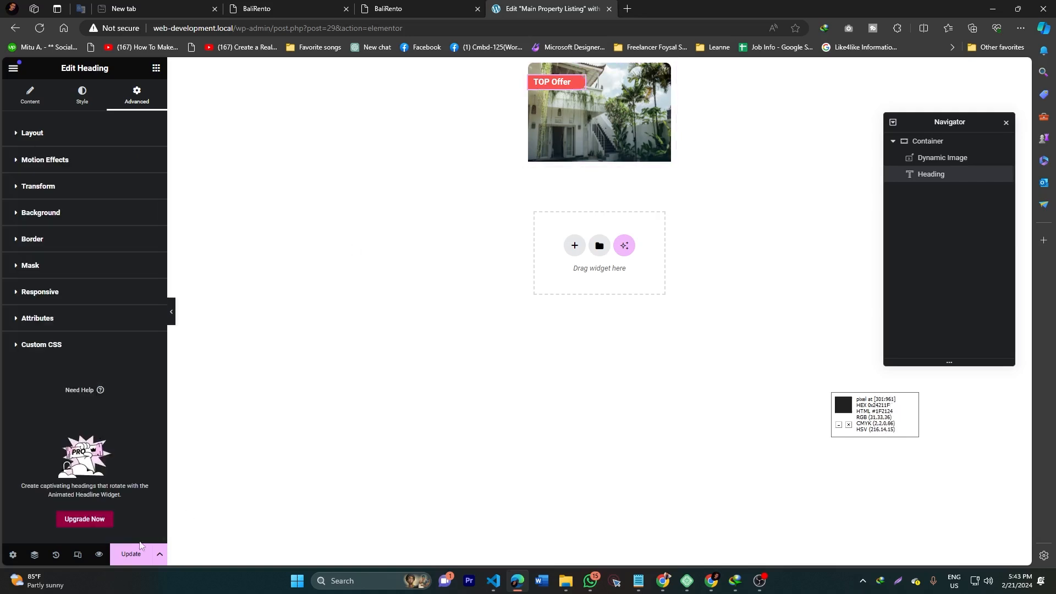
pyautogui.click(122, 555)
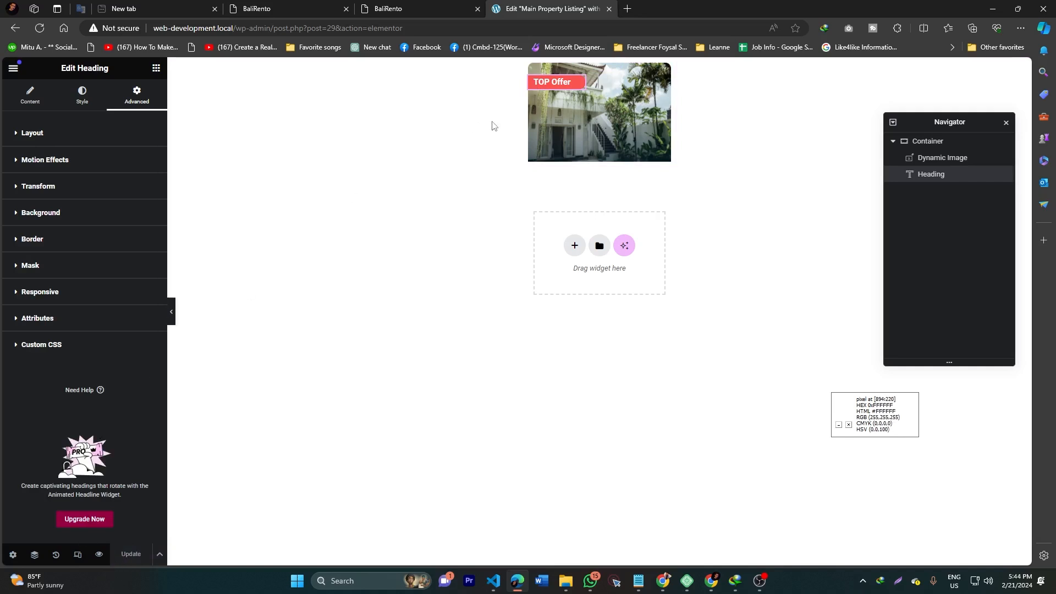
# Compare the finished TOP Offer badge with the featured home cards on the BaliRento demo
pyautogui.click(422, 6)
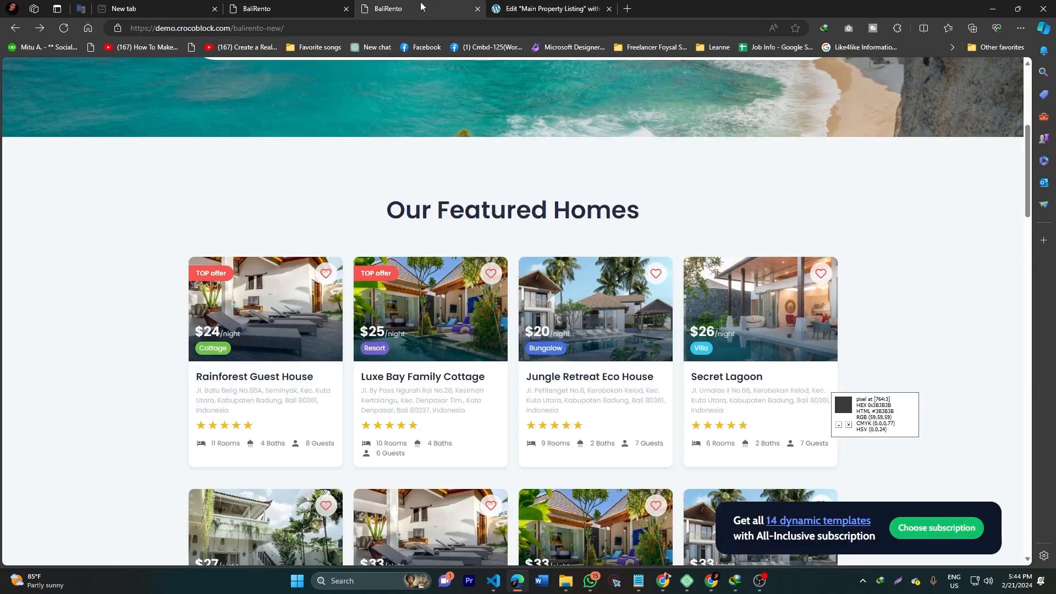
pyautogui.click(524, 6)
pyautogui.click(422, 7)
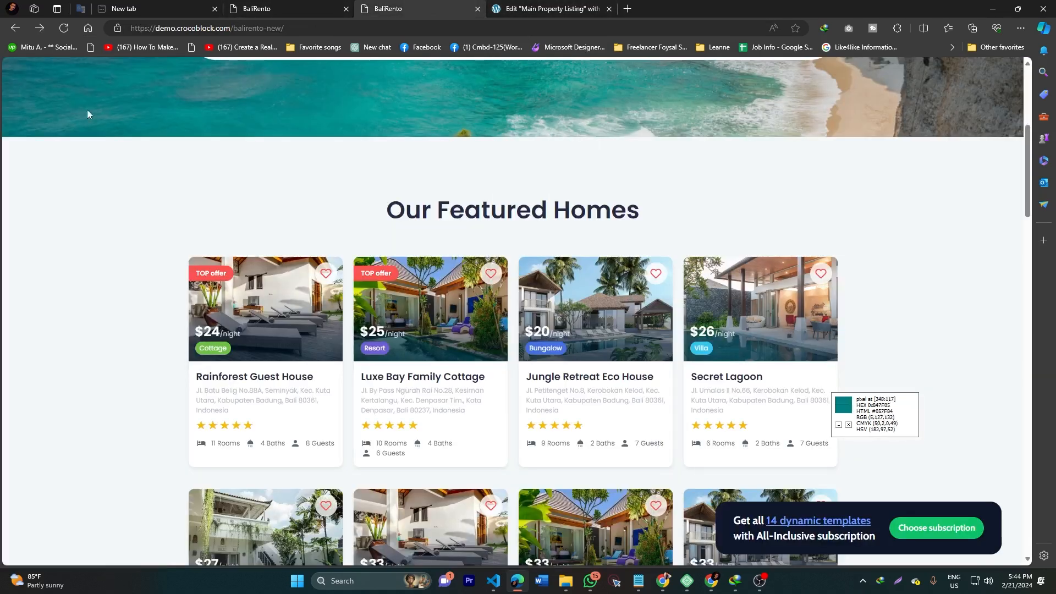
# From the listing item editor, use the Finder to open the WordPress dashboard, and open the property posts list in a separate tab
pyautogui.click(552, 5)
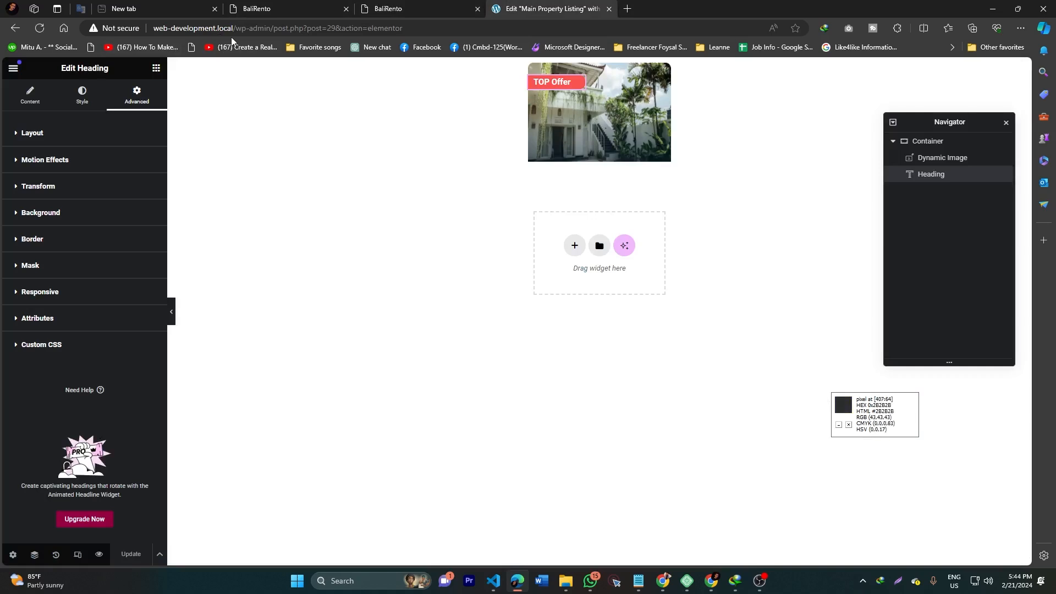
pyautogui.hotkey('ctrl', 'e')
pyautogui.write('dash')
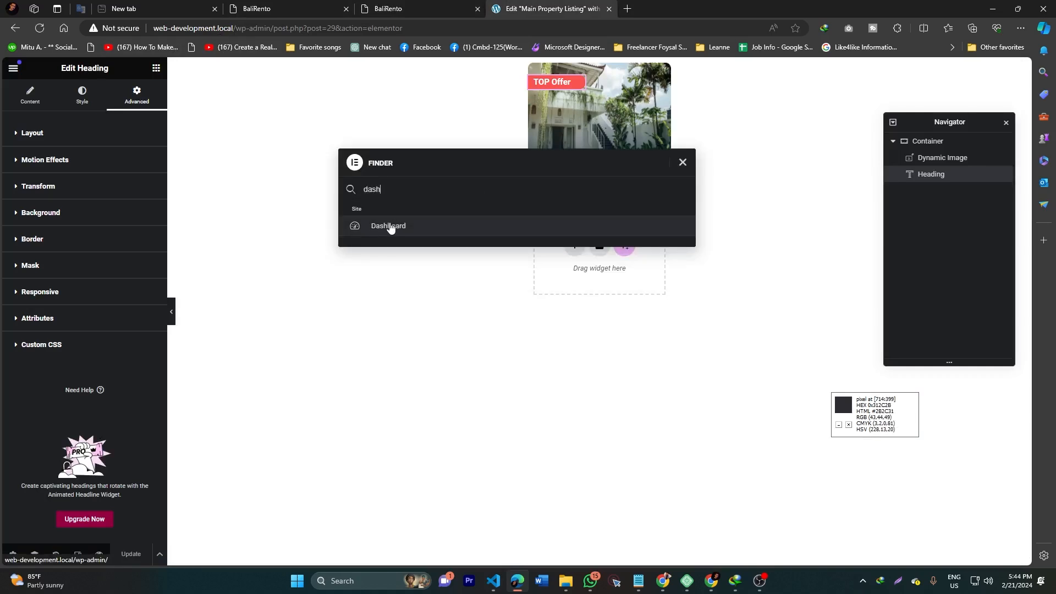
pyautogui.click(390, 227)
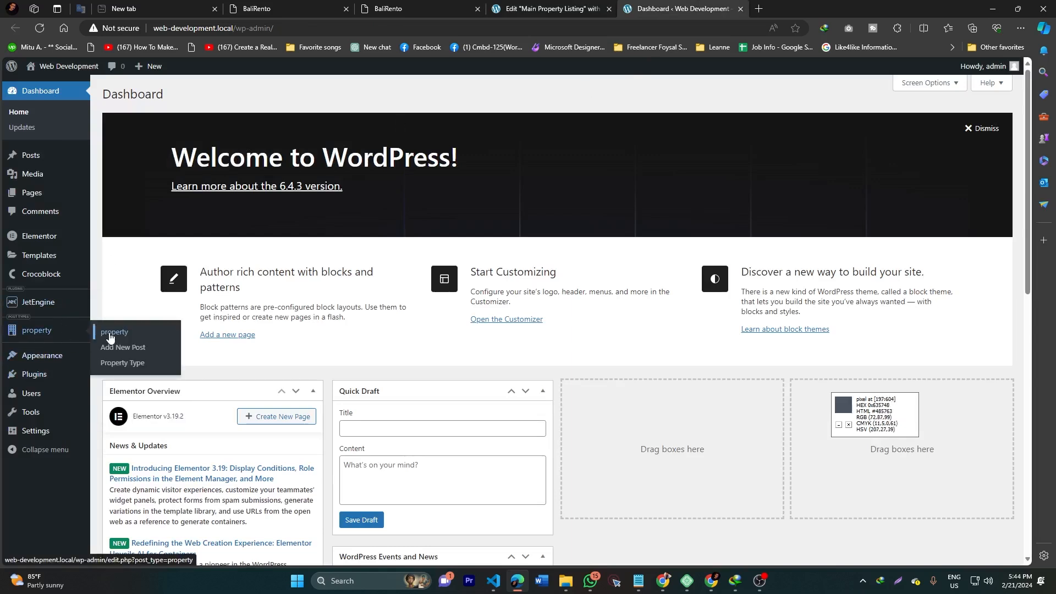
pyautogui.middleClick(37, 335)
pyautogui.click(807, 4)
pyautogui.click(677, 8)
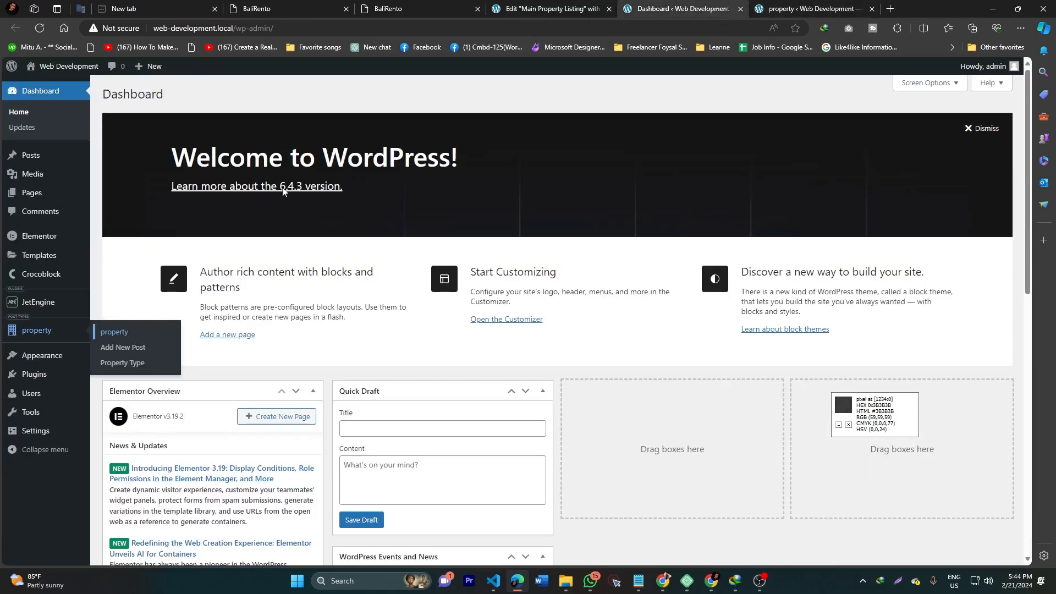
# Open the property post type's JetEngine settings in a new tab and examine the Badge meta field's type and options
pyautogui.moveTo(90, 319)
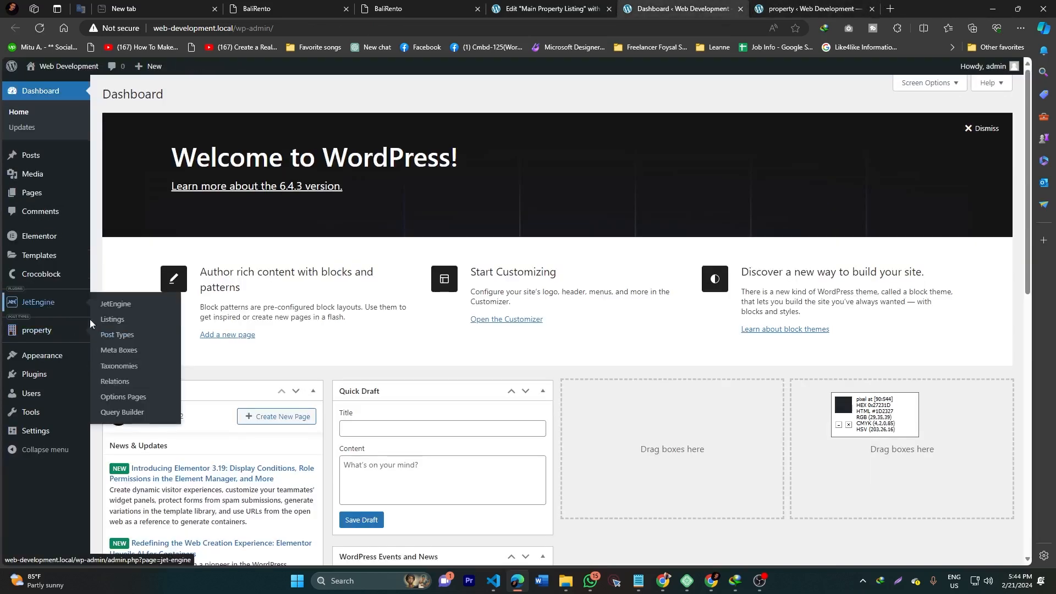
pyautogui.middleClick(118, 334)
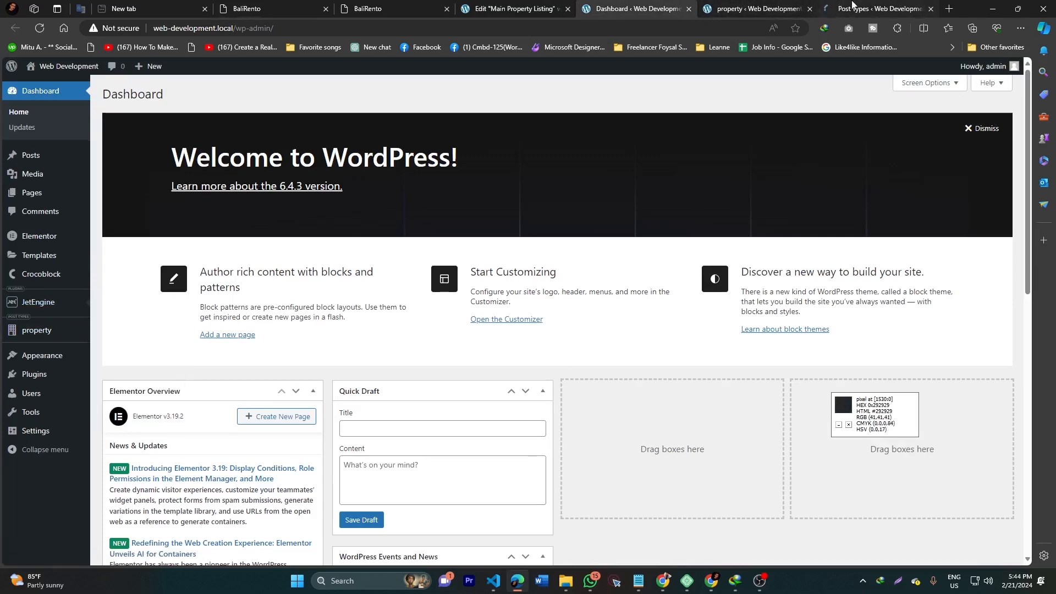
pyautogui.click(872, 7)
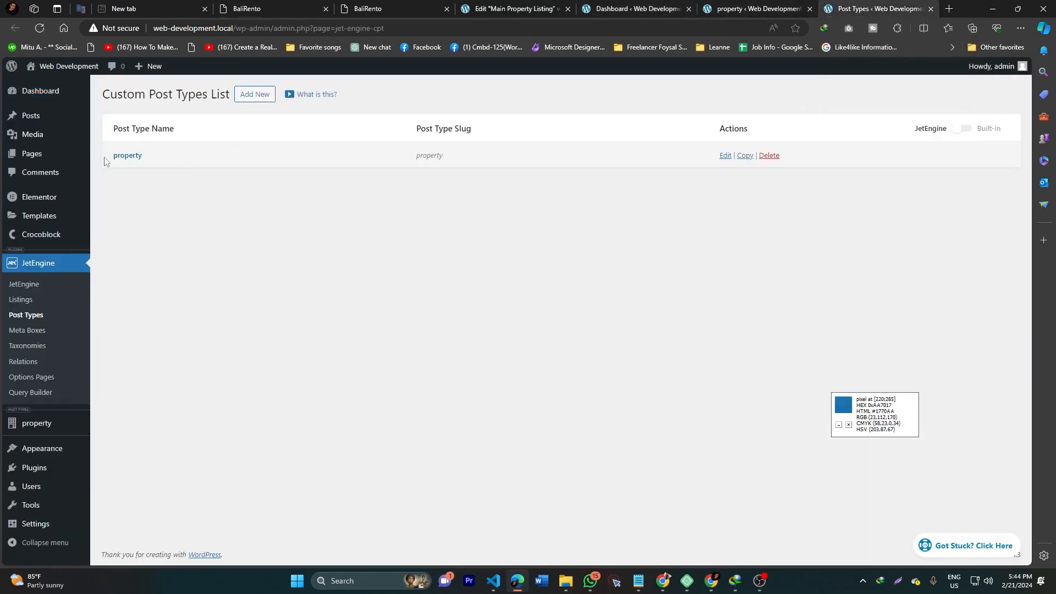
pyautogui.click(725, 156)
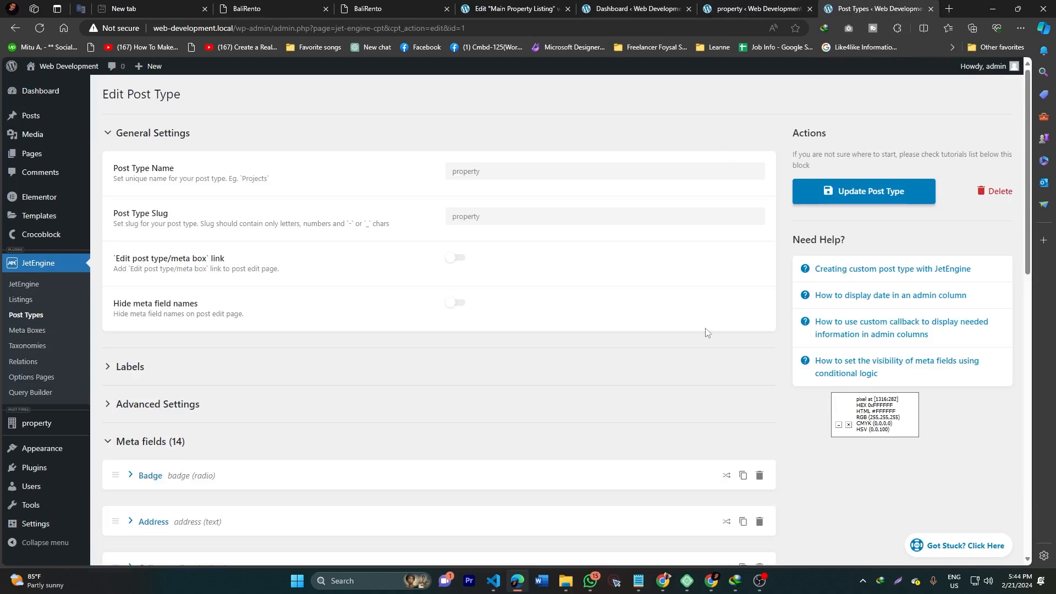
pyautogui.scroll(-8, 393, 357)
pyautogui.scroll(4, 391, 358)
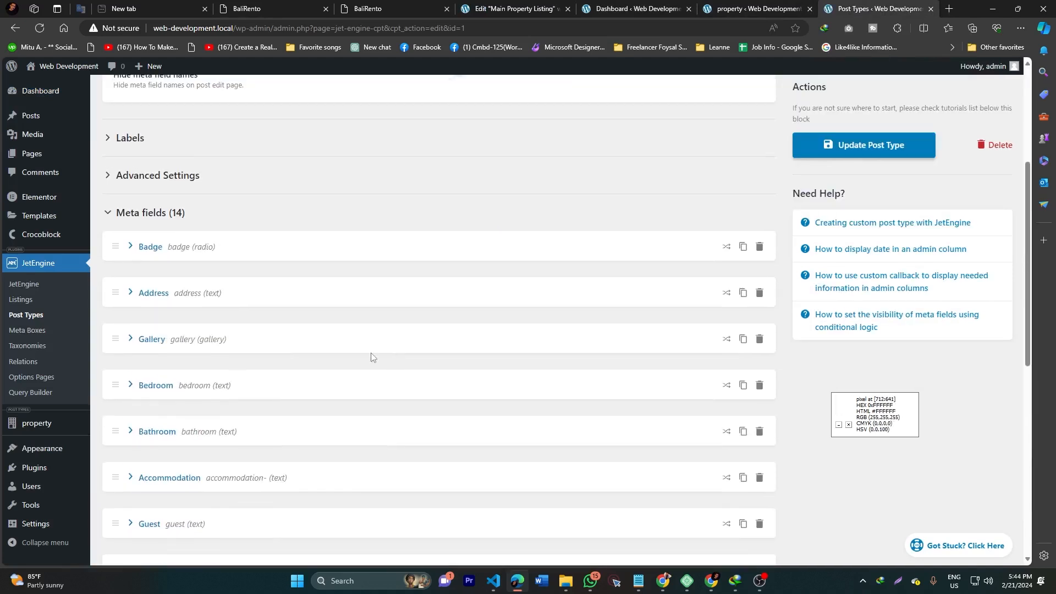
pyautogui.click(130, 249)
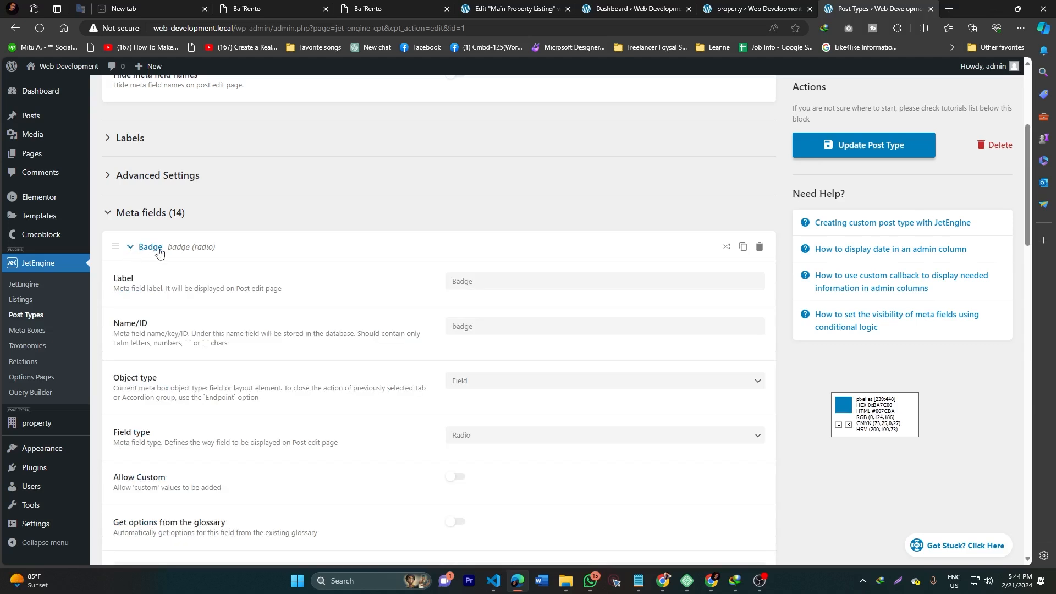
pyautogui.scroll(-5, 144, 275)
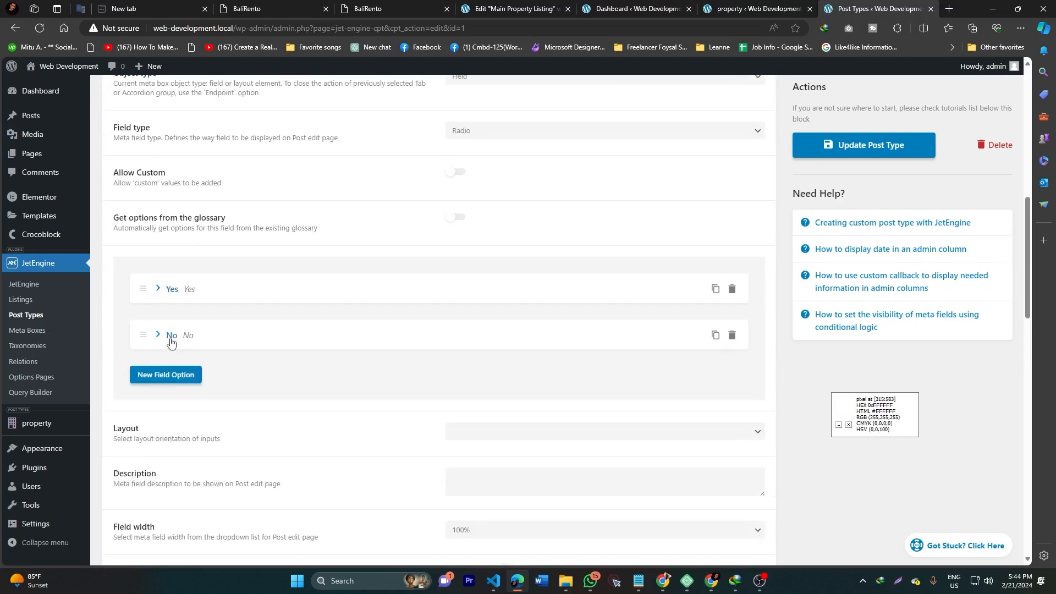
# Open the Luxe Bay Family Cottage property post and compare its Badge choice with the options defined in the Badge meta field
pyautogui.click(729, 4)
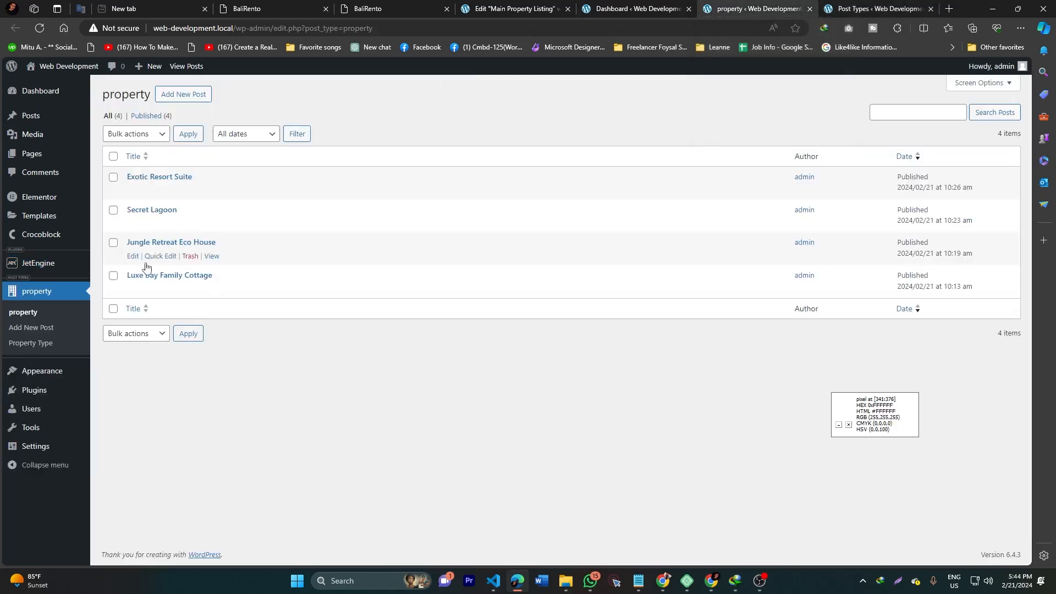
pyautogui.click(136, 293)
pyautogui.scroll(-4, 134, 292)
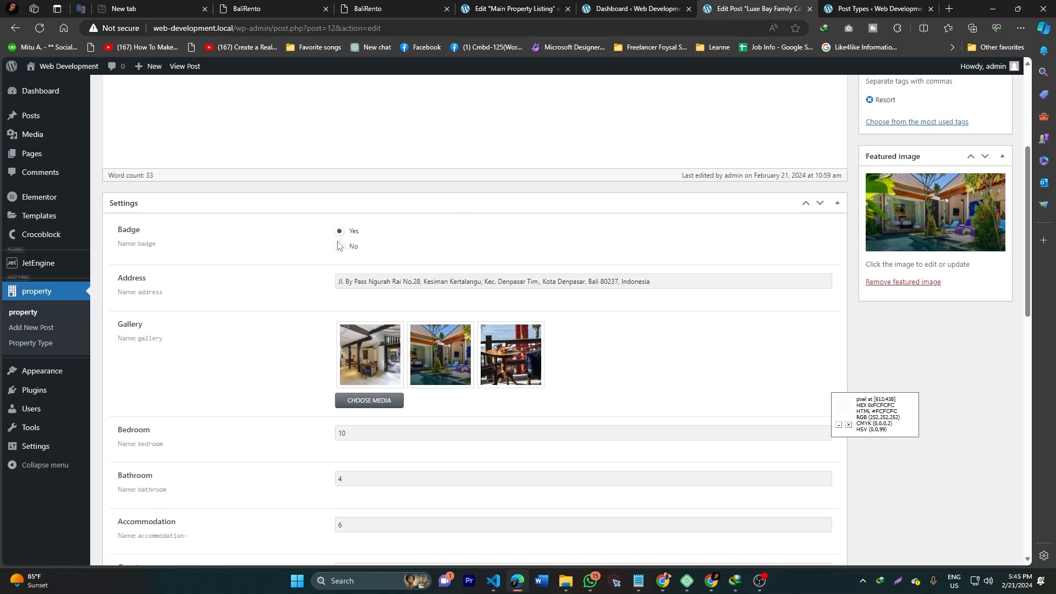
pyautogui.click(874, 9)
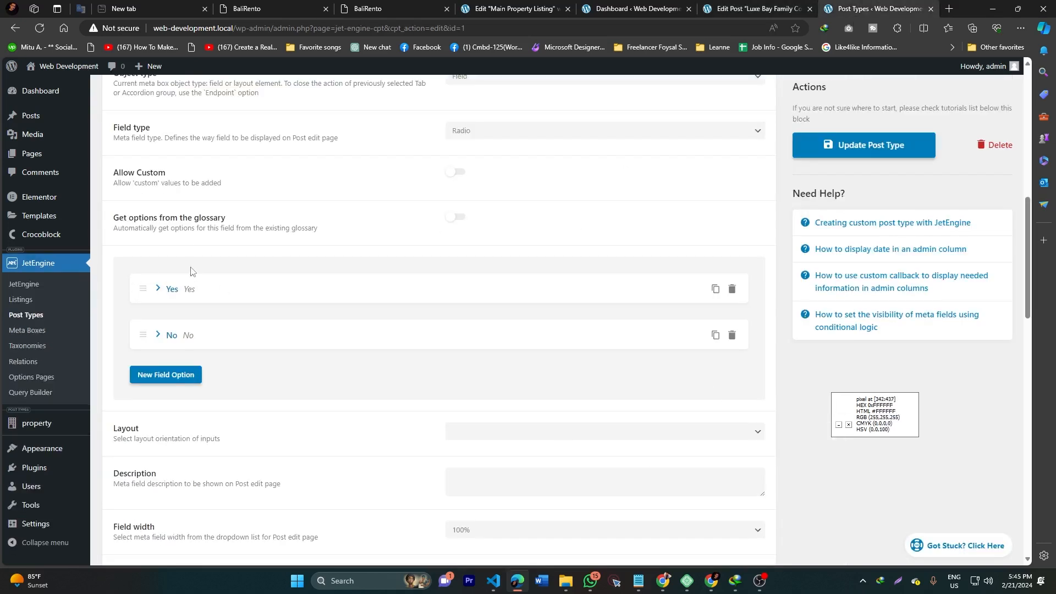
pyautogui.scroll(3, 189, 273)
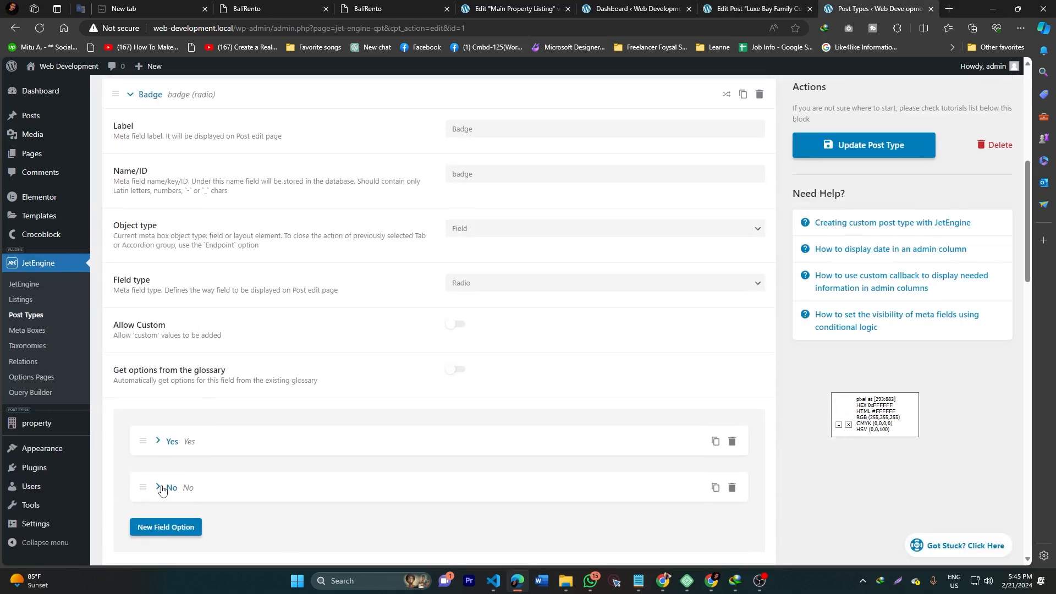
pyautogui.hotkey('ctrl', 'shift', 'Tab')
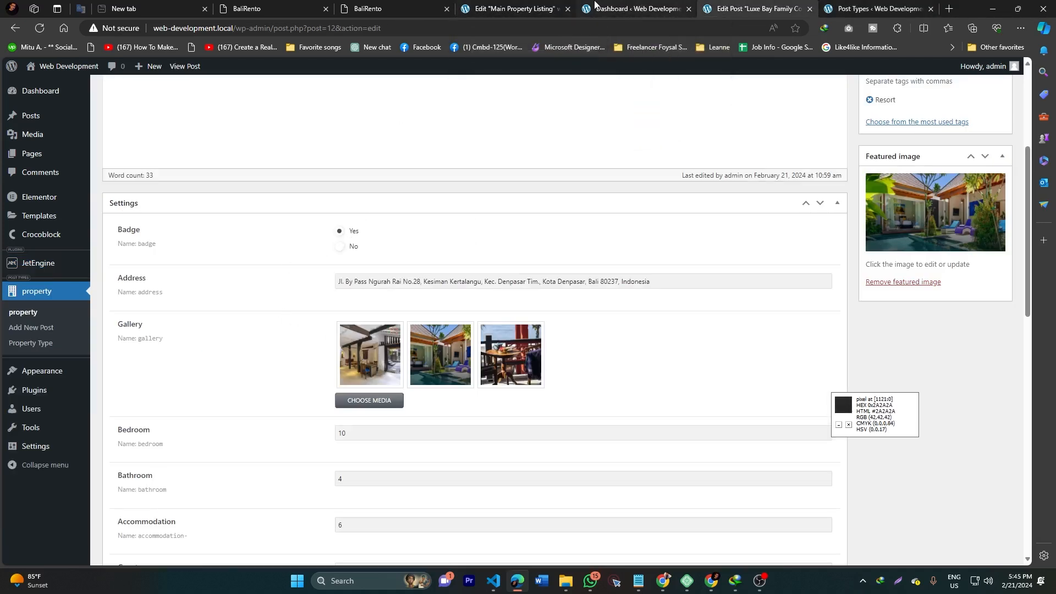
# Return to the listing item editor and check the TOP Offer heading's advanced settings for a visibility section
pyautogui.click(619, 10)
pyautogui.click(509, 9)
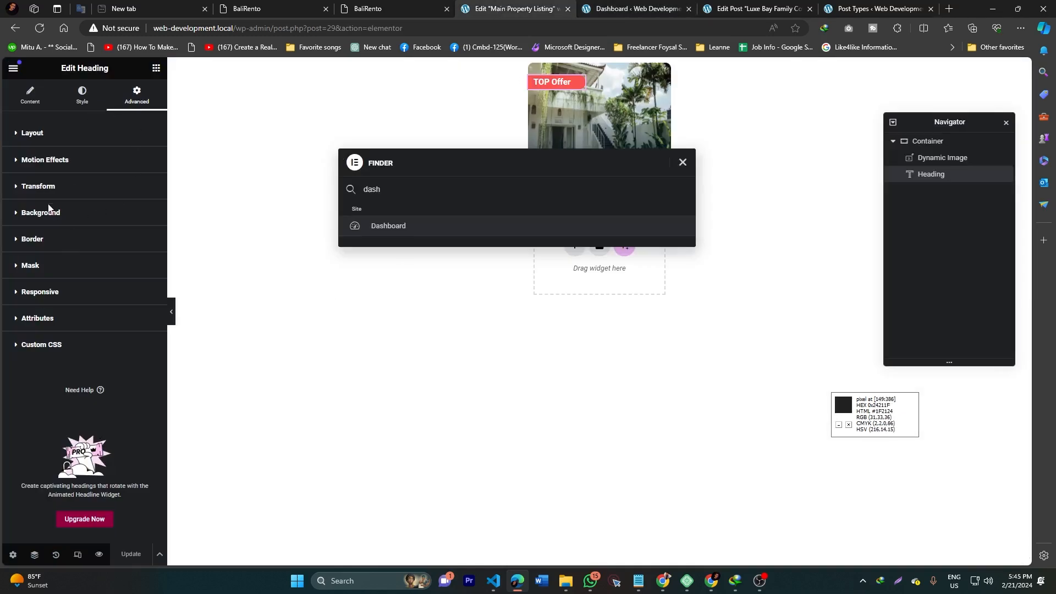
pyautogui.click(44, 138)
pyautogui.click(44, 138)
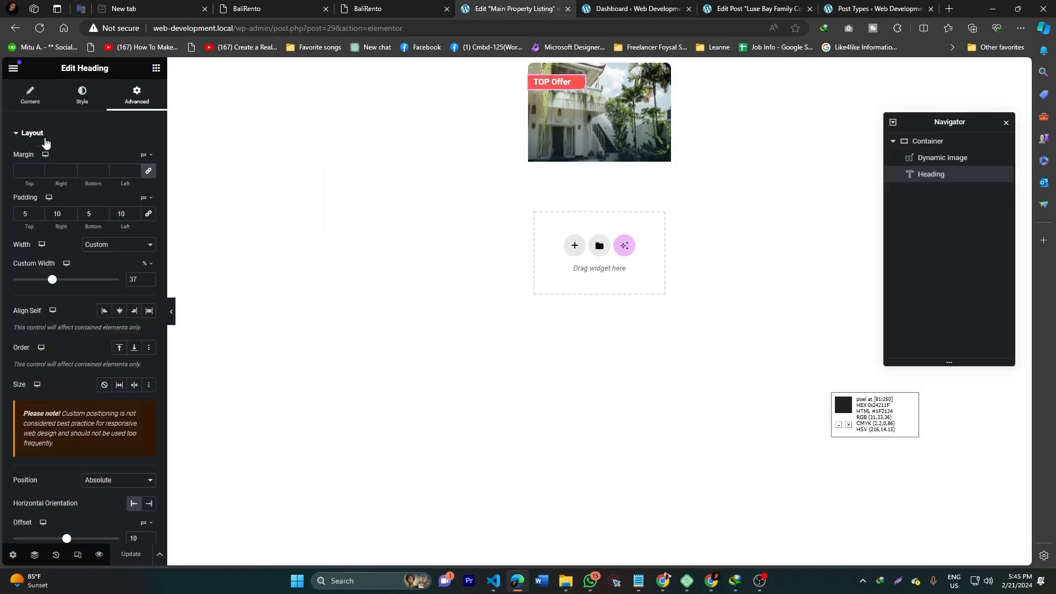
pyautogui.click(44, 138)
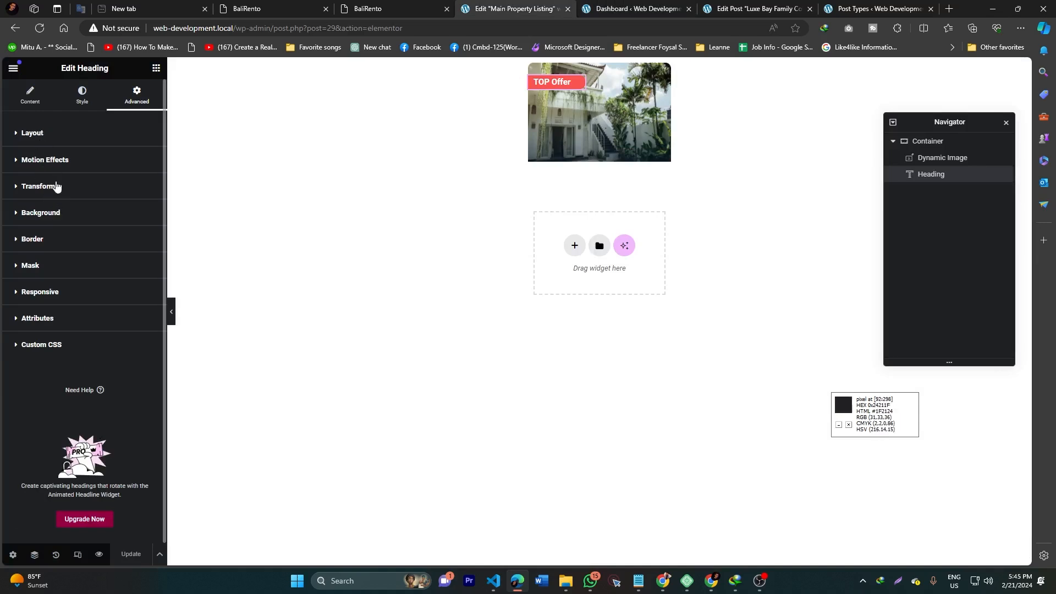
# Enable JetEngine's Dynamic Visibility for Widgets and Sections module and save the module settings
pyautogui.click(633, 9)
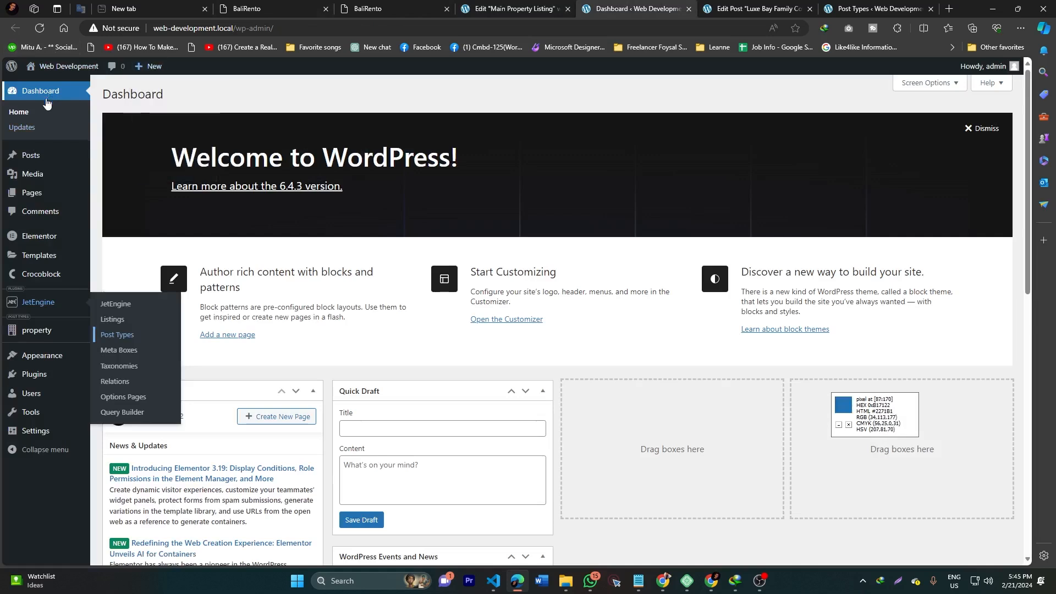
pyautogui.moveTo(35, 309)
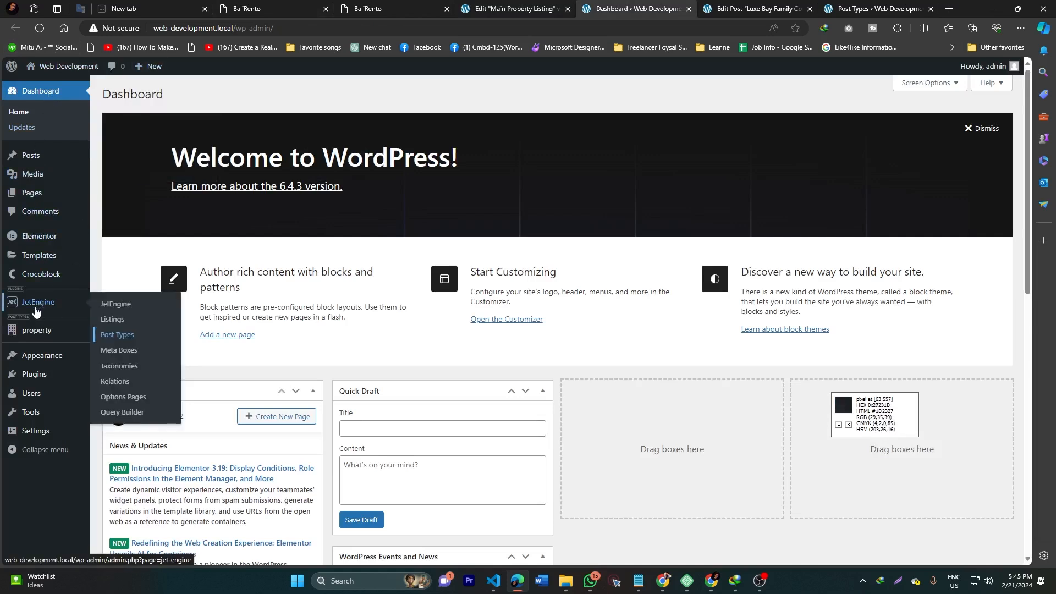
pyautogui.click(110, 304)
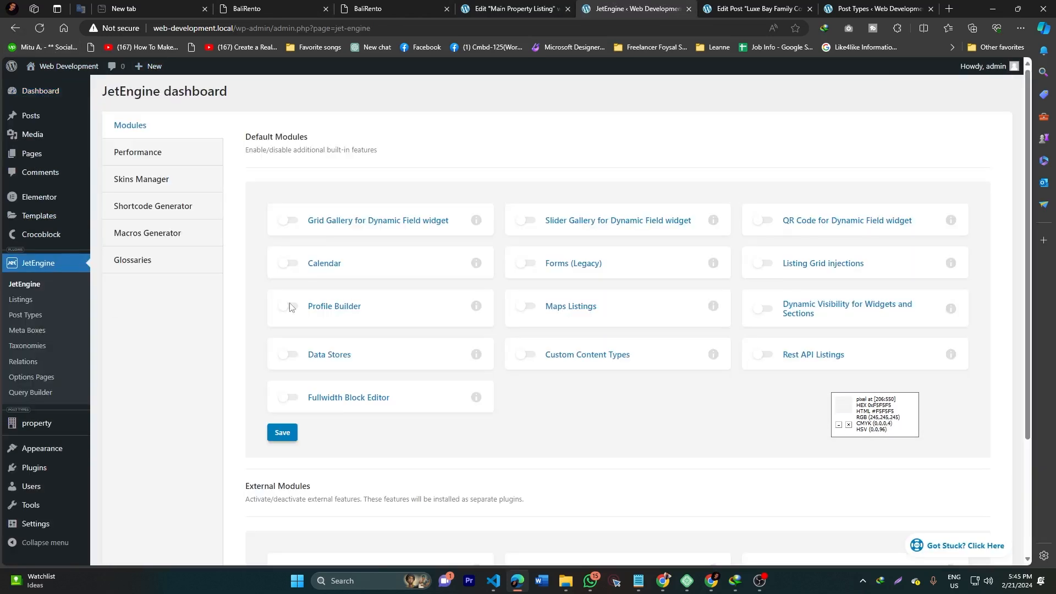
pyautogui.click(762, 308)
pyautogui.click(278, 436)
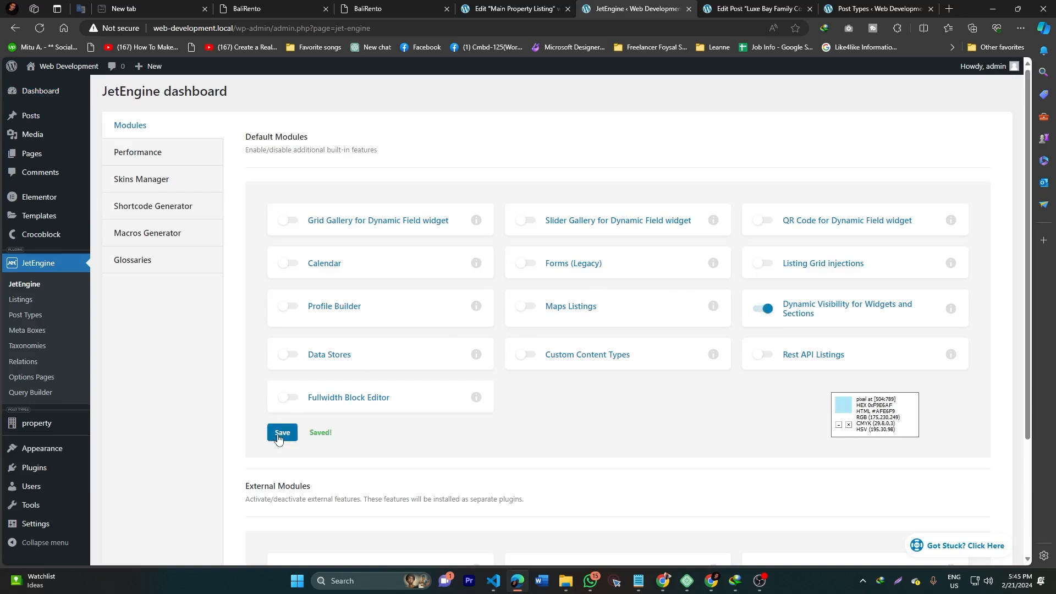
# Reload the listing item editor and reopen the TOP Offer heading's advanced settings with the Layout section collapsed
pyautogui.click(518, 9)
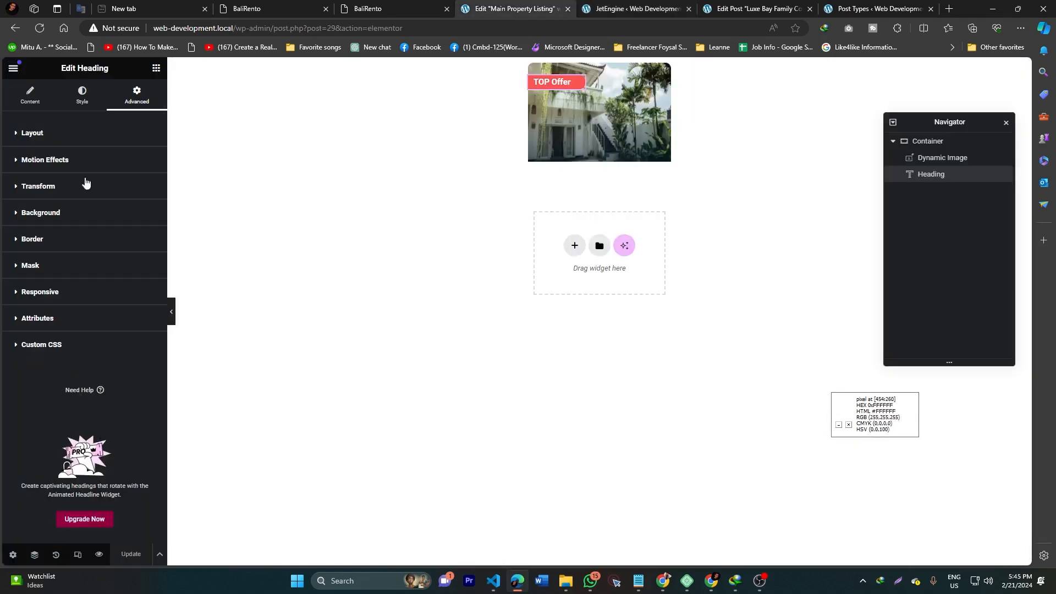
pyautogui.click(39, 28)
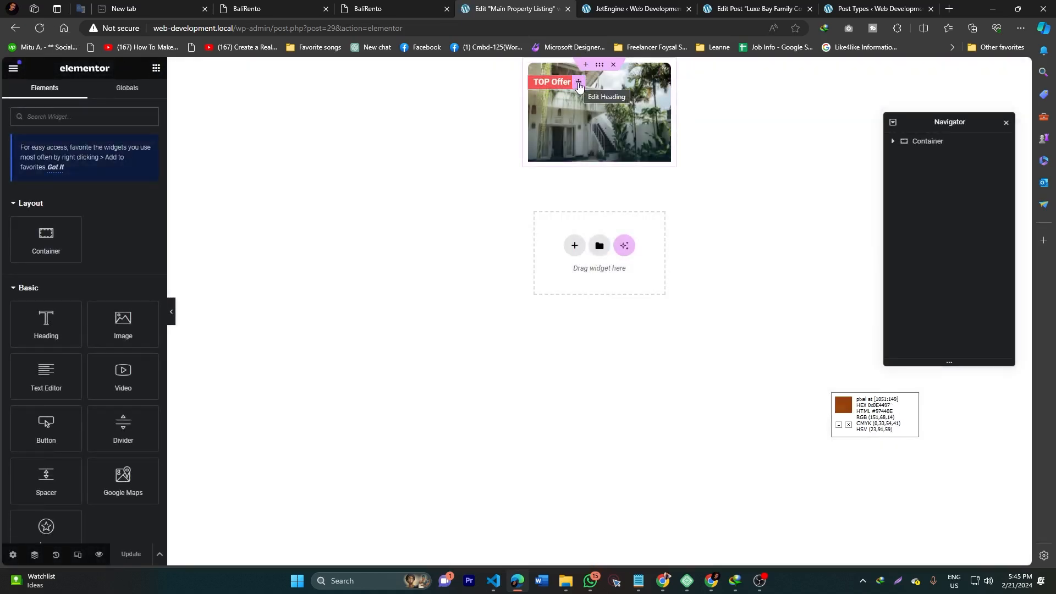
pyautogui.click(578, 83)
pyautogui.click(135, 97)
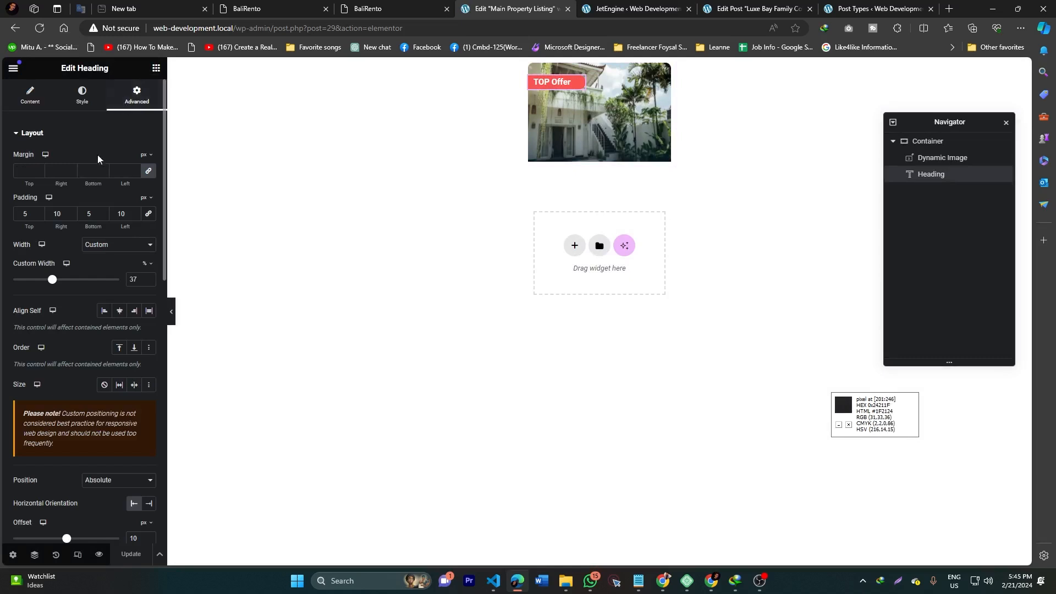
pyautogui.click(60, 136)
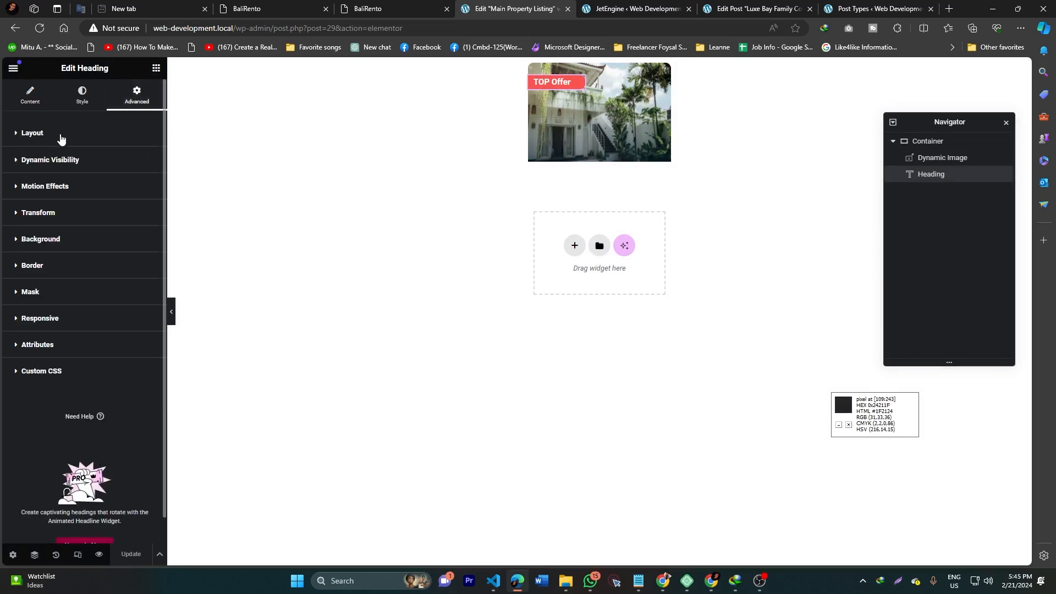
# Enable Dynamic Visibility on the TOP Offer heading with the condition type Show element if condition met
pyautogui.click(68, 166)
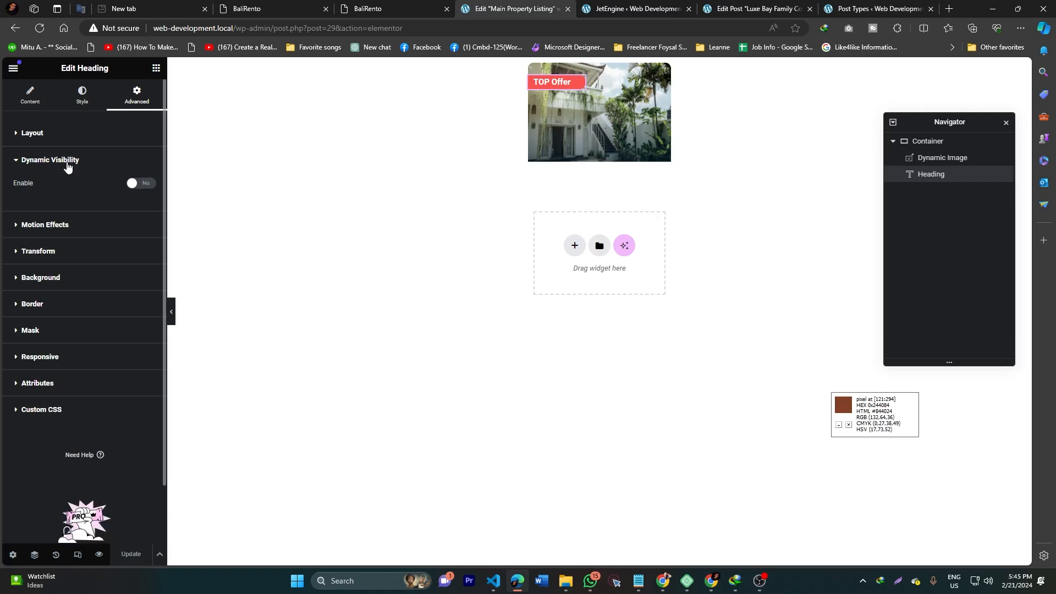
pyautogui.click(144, 185)
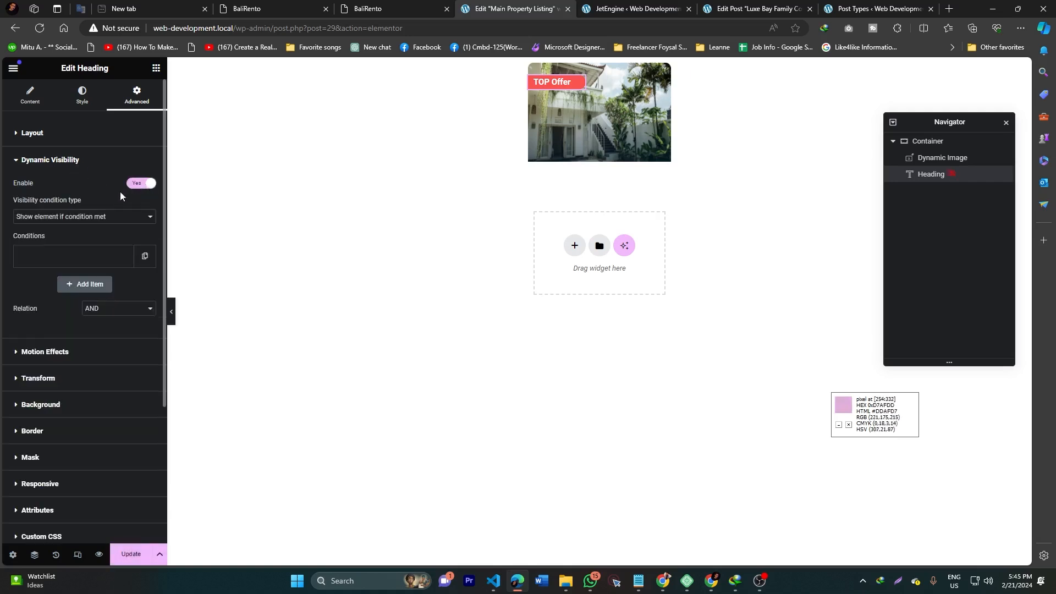
pyautogui.click(75, 219)
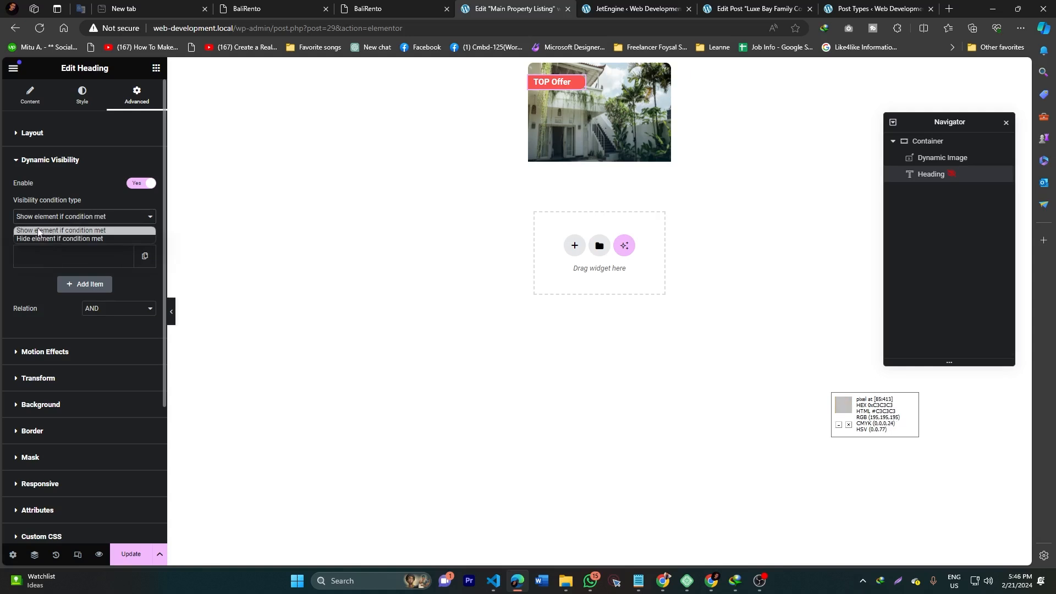
pyautogui.click(100, 231)
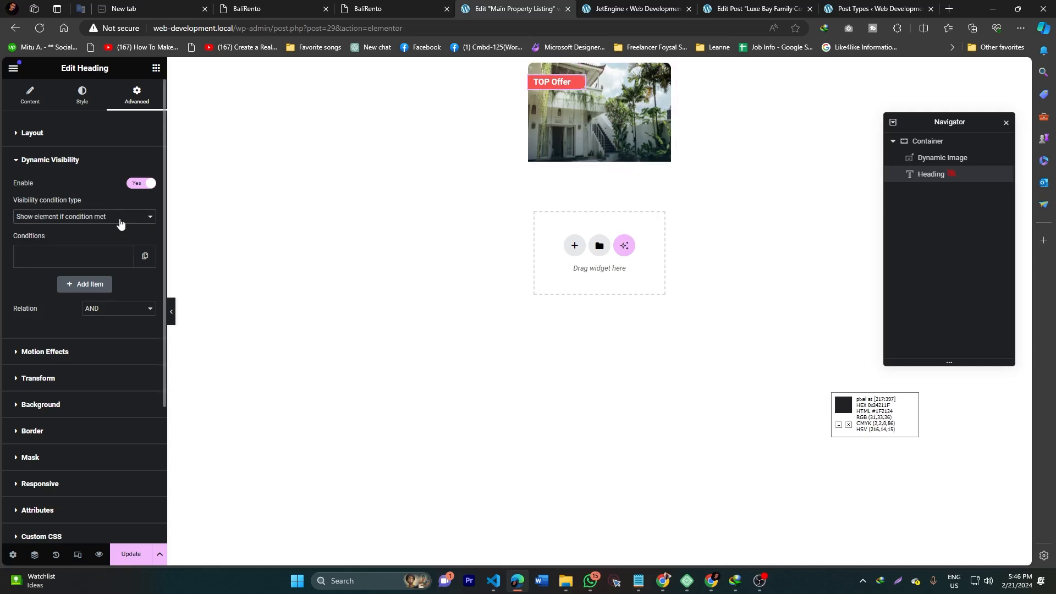
# Set the first dynamic visibility condition of the TOP Offer heading to Equal
pyautogui.click(68, 259)
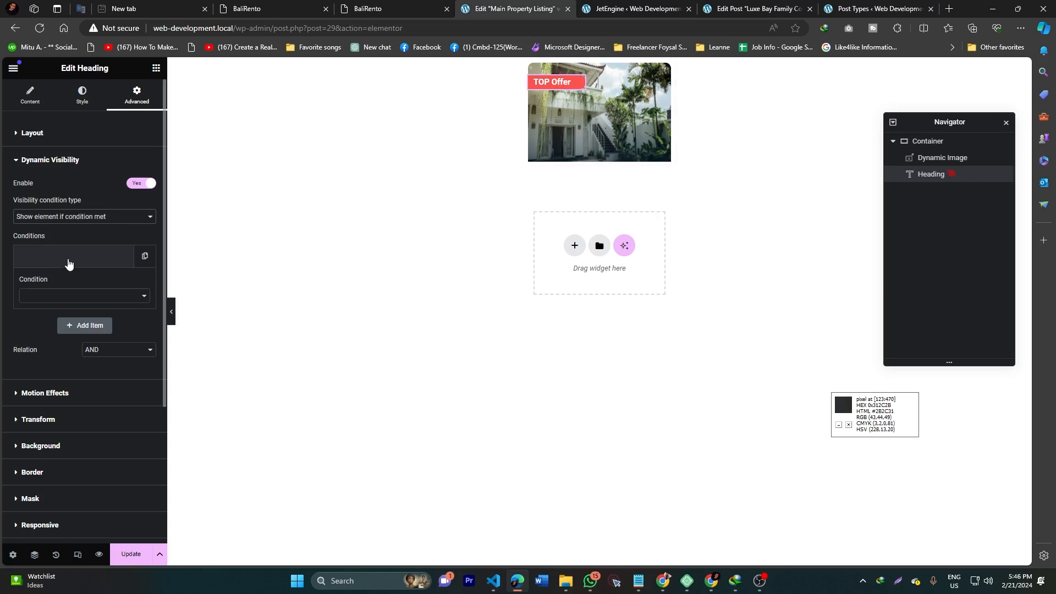
pyautogui.click(61, 298)
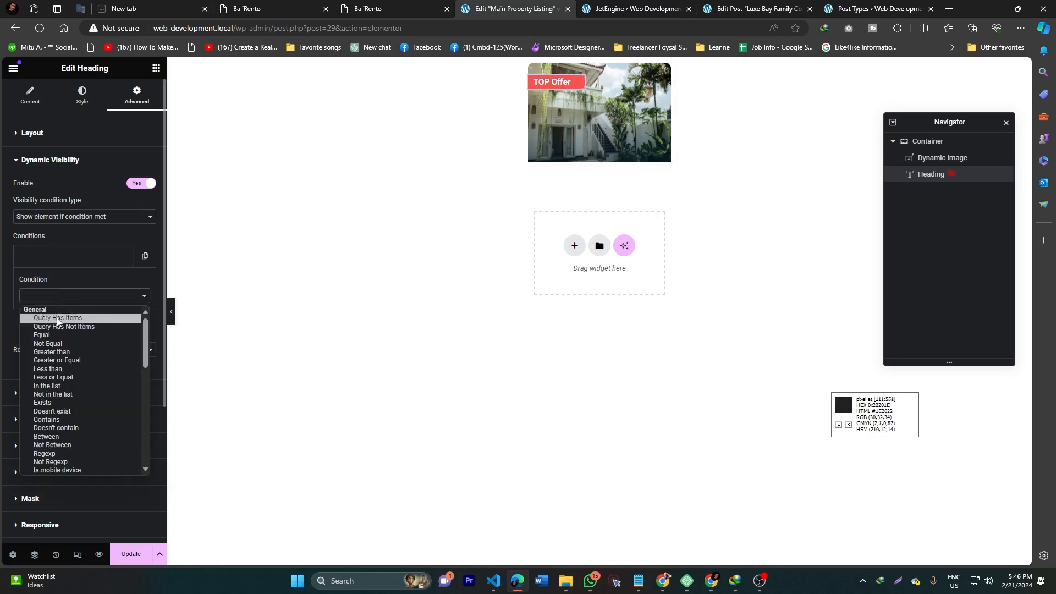
pyautogui.click(58, 335)
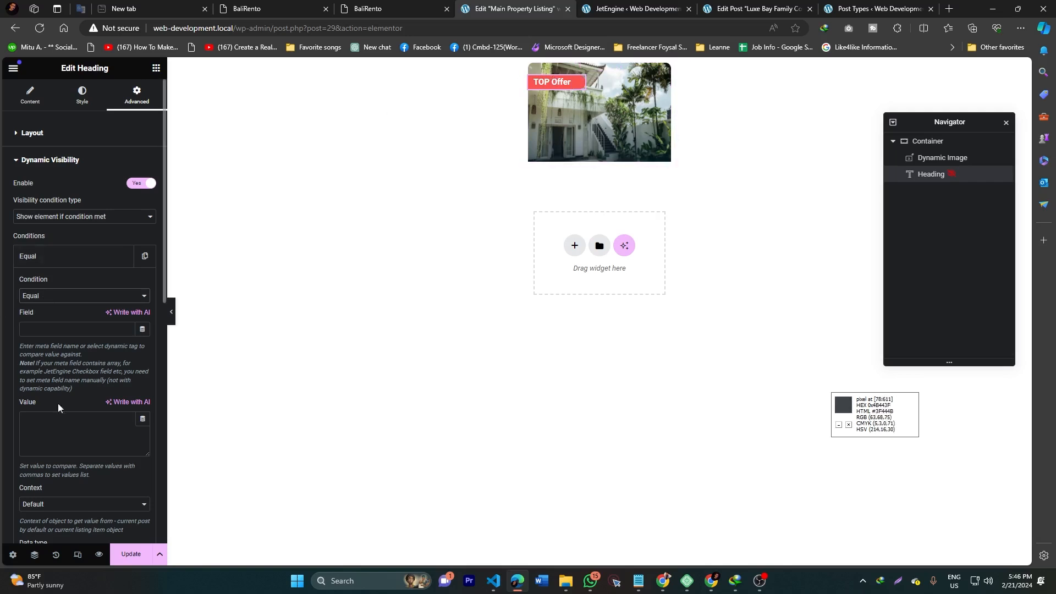
# Copy the Yes option's value from the Badge meta field in the post type settings and enter Yes as the condition's comparison value
pyautogui.click(55, 428)
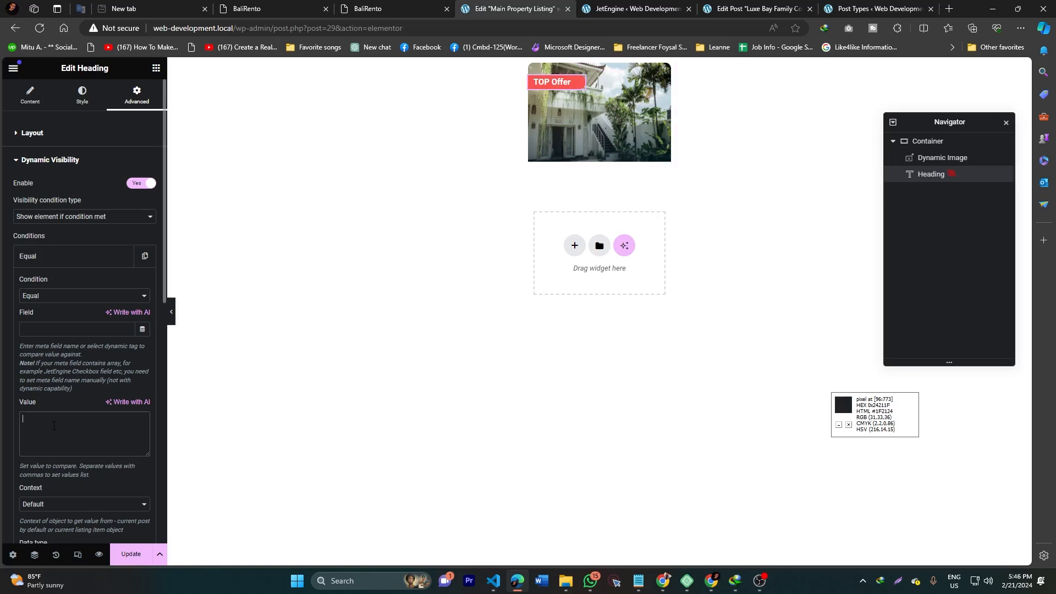
pyautogui.click(871, 9)
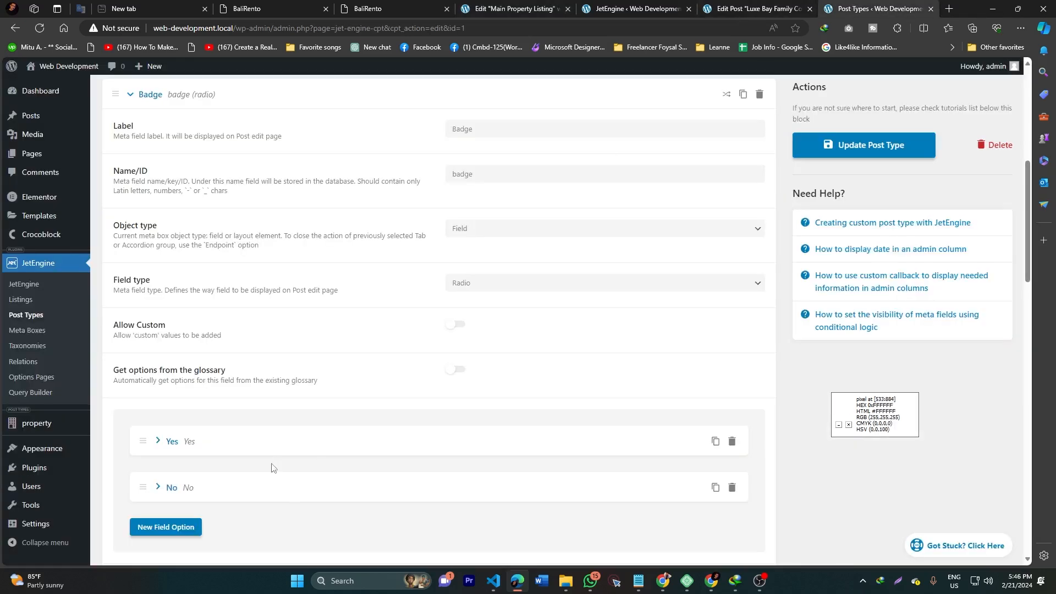
pyautogui.click(164, 443)
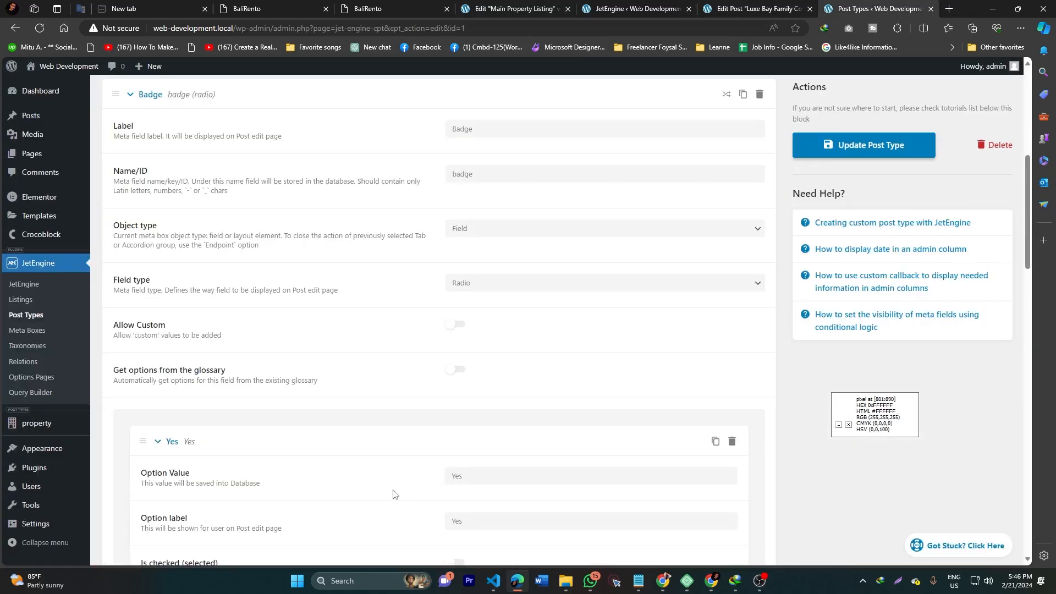
pyautogui.doubleClick(460, 481)
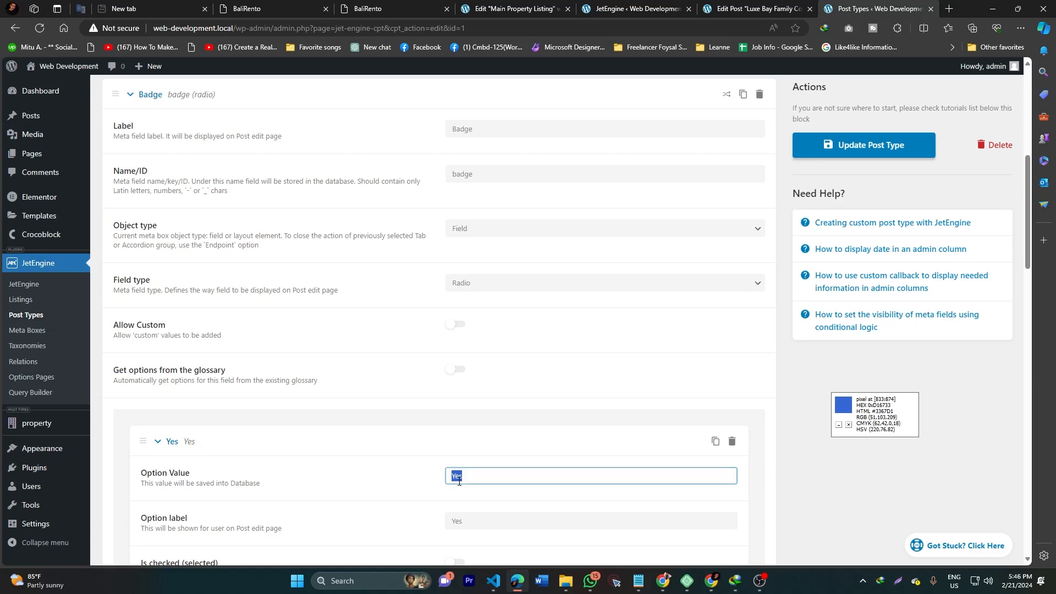
pyautogui.click(501, 10)
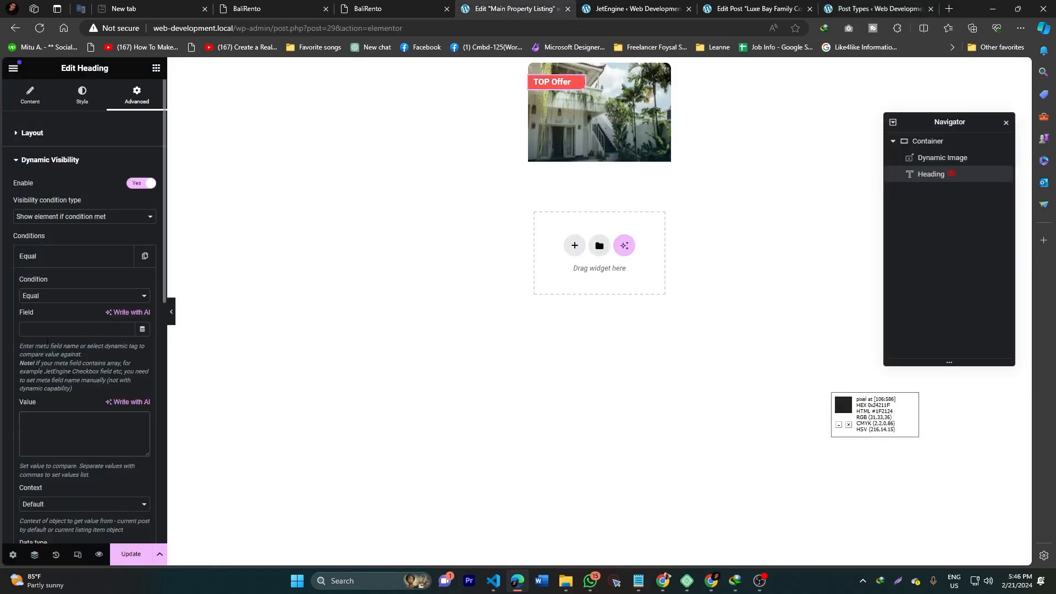
pyautogui.scroll(-2, 64, 424)
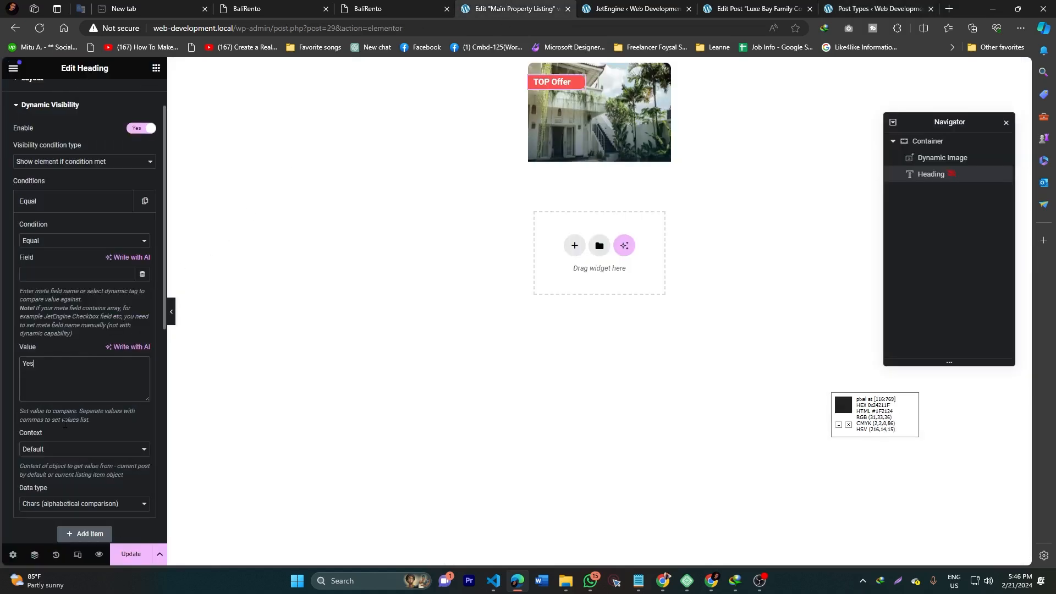
# Keep the condition's context at Default and save the listing item
pyautogui.click(55, 394)
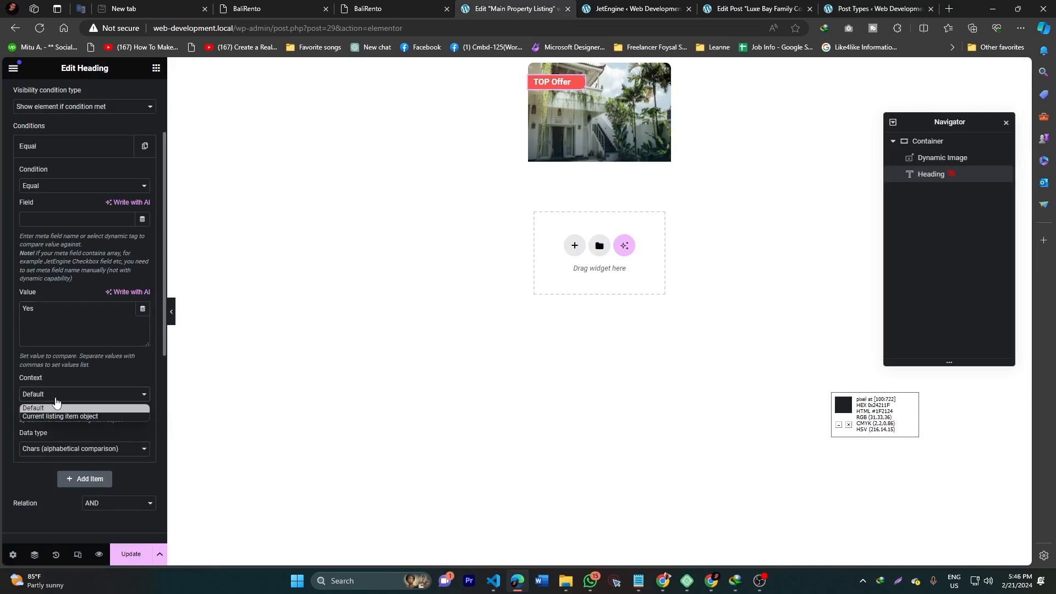
pyautogui.click(56, 407)
pyautogui.click(130, 555)
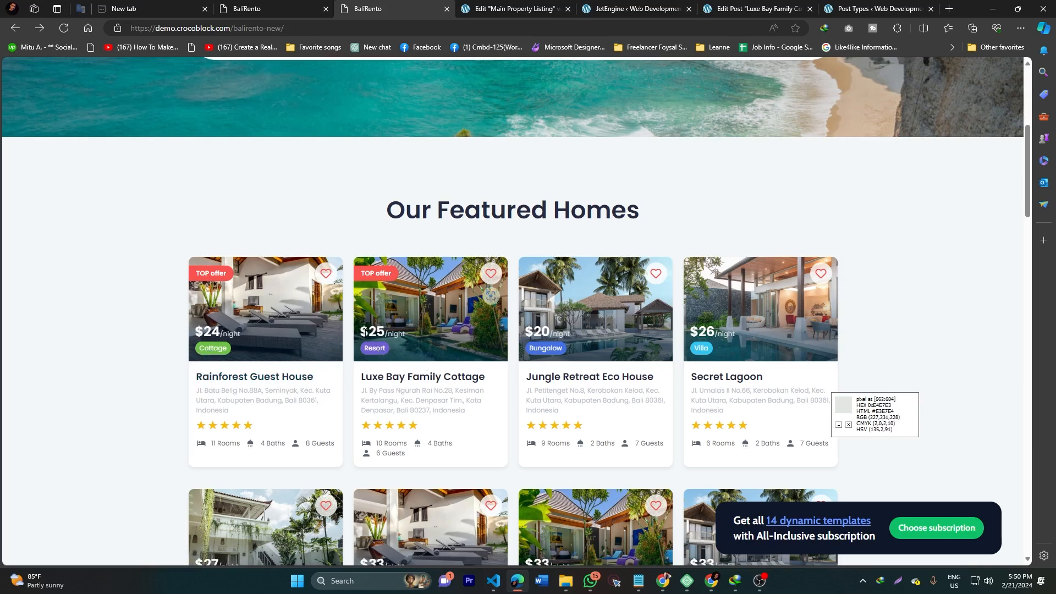
# Check the nightly price on BaliRento's featured home cards and add a Heading widget for it below the property image in the listing item
pyautogui.moveTo(359, 331); pyautogui.dragTo(401, 334)
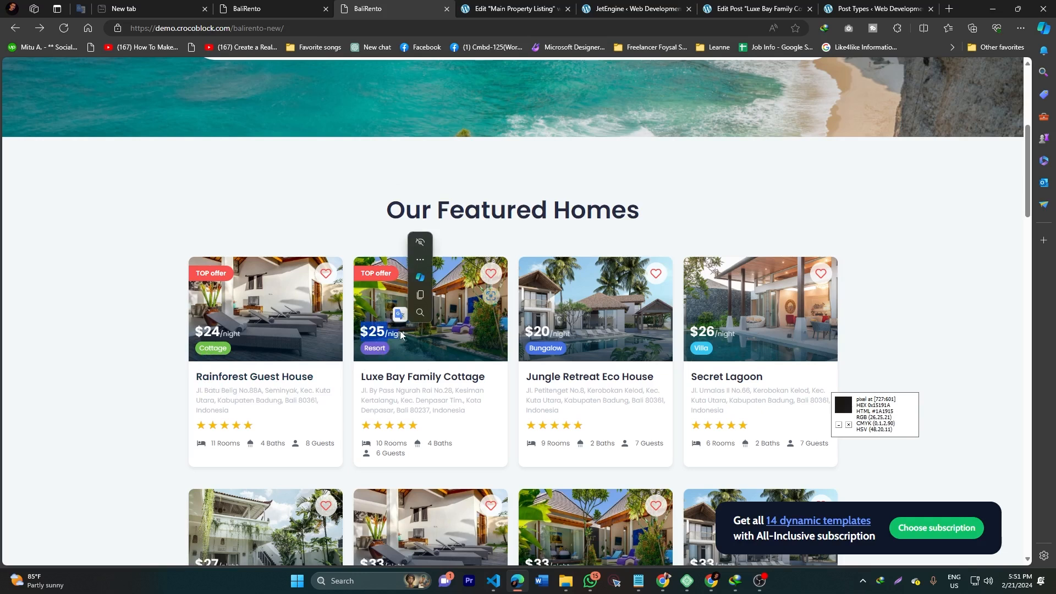
pyautogui.click(385, 248)
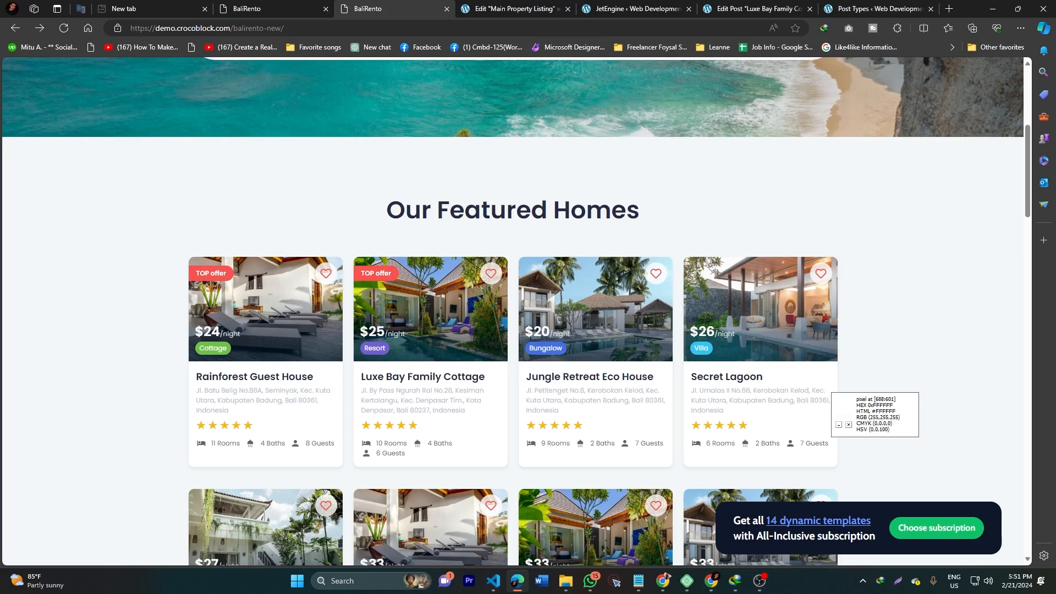
pyautogui.click(549, 9)
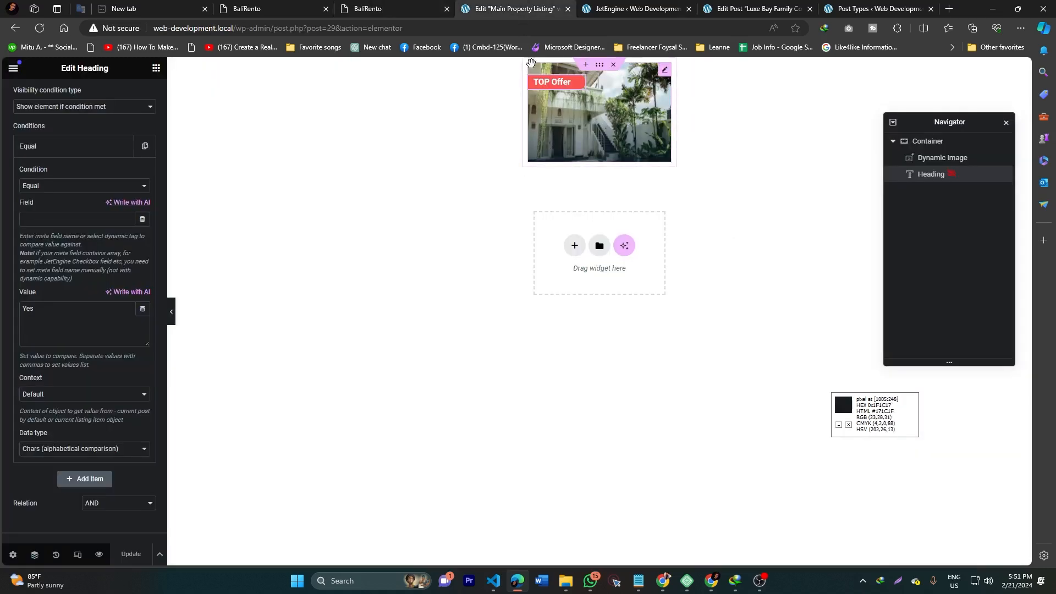
pyautogui.click(157, 68)
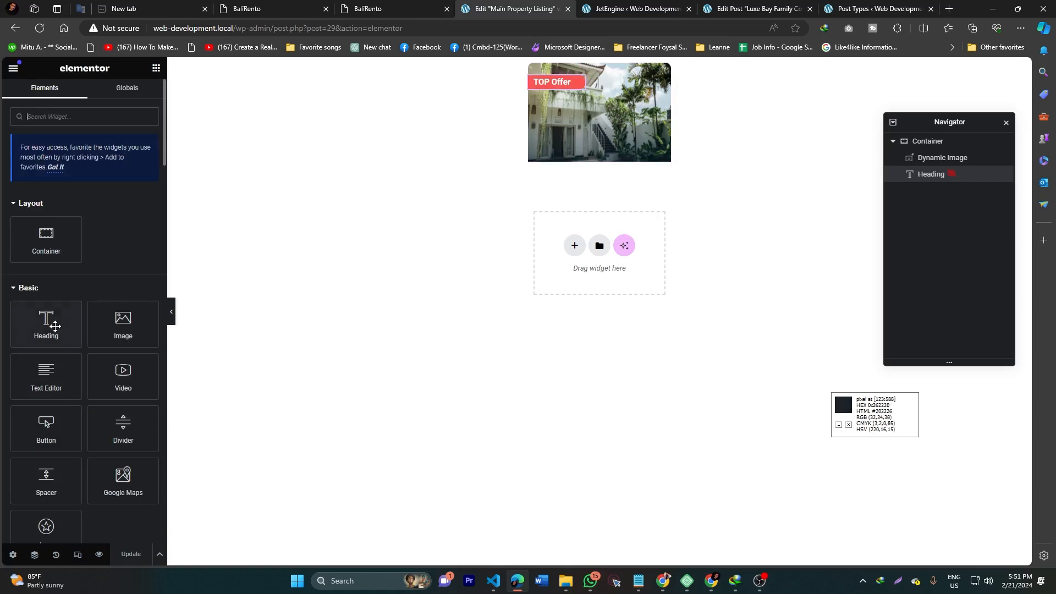
pyautogui.moveTo(43, 324); pyautogui.dragTo(575, 164)
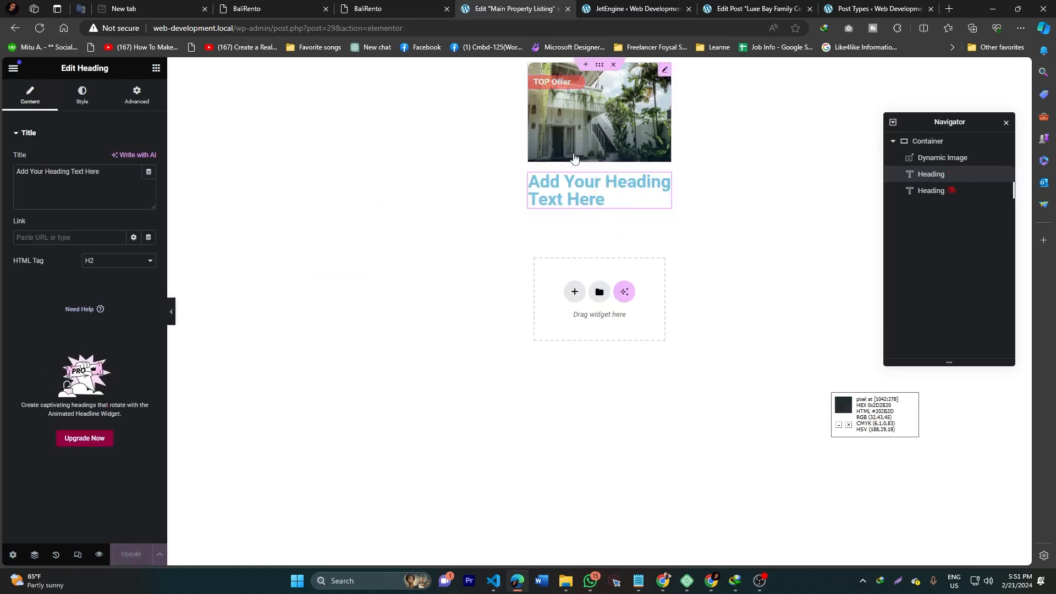
# Replace the new heading's title with $24/night on a single line, following the price text on the BaliRento card
pyautogui.tripleClick(77, 172)
pyautogui.click(385, 8)
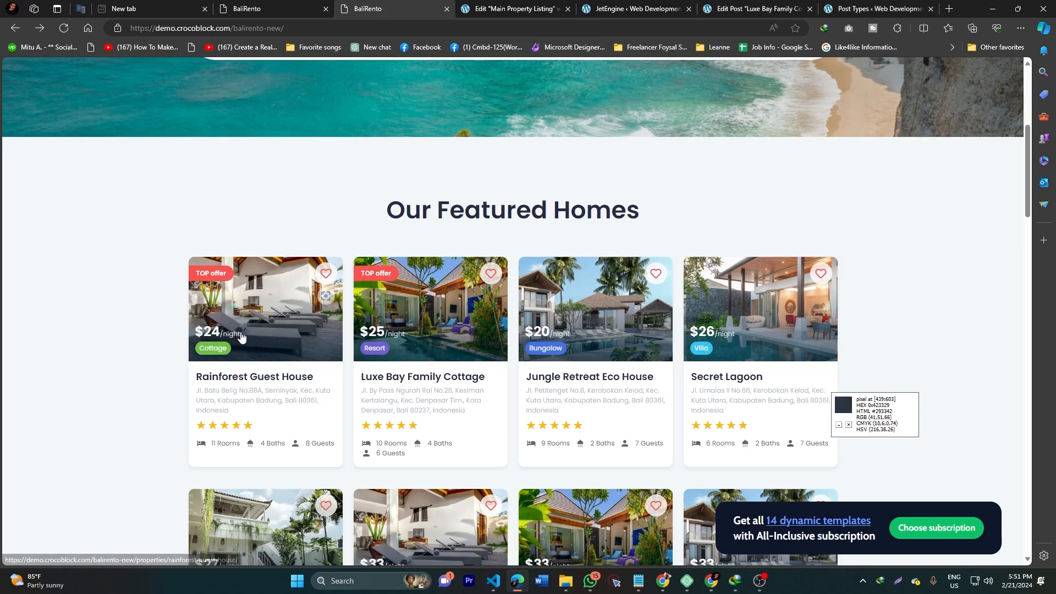
pyautogui.moveTo(198, 332); pyautogui.dragTo(222, 334)
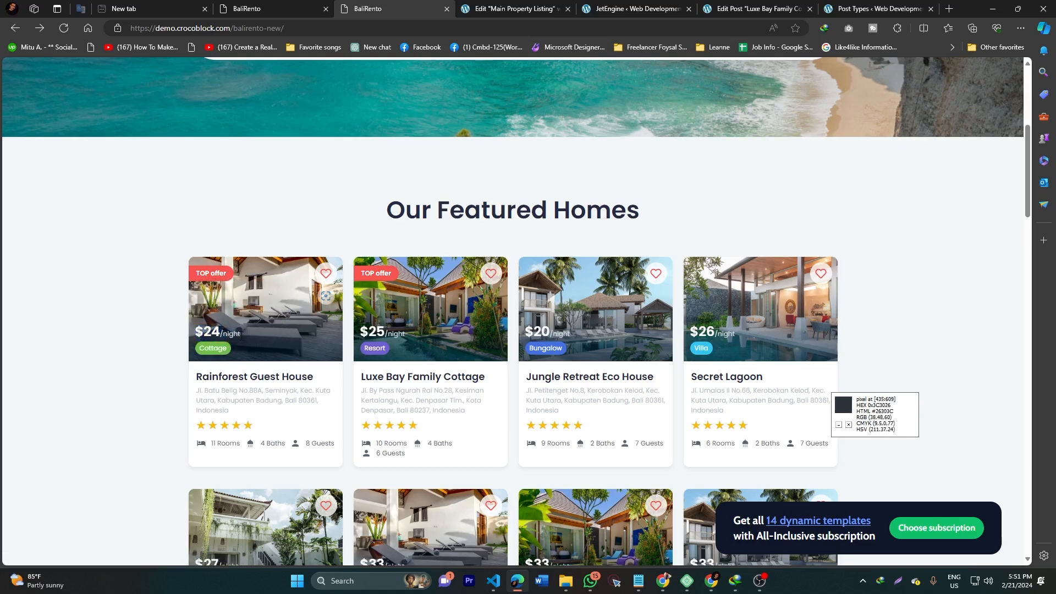
pyautogui.click(558, 5)
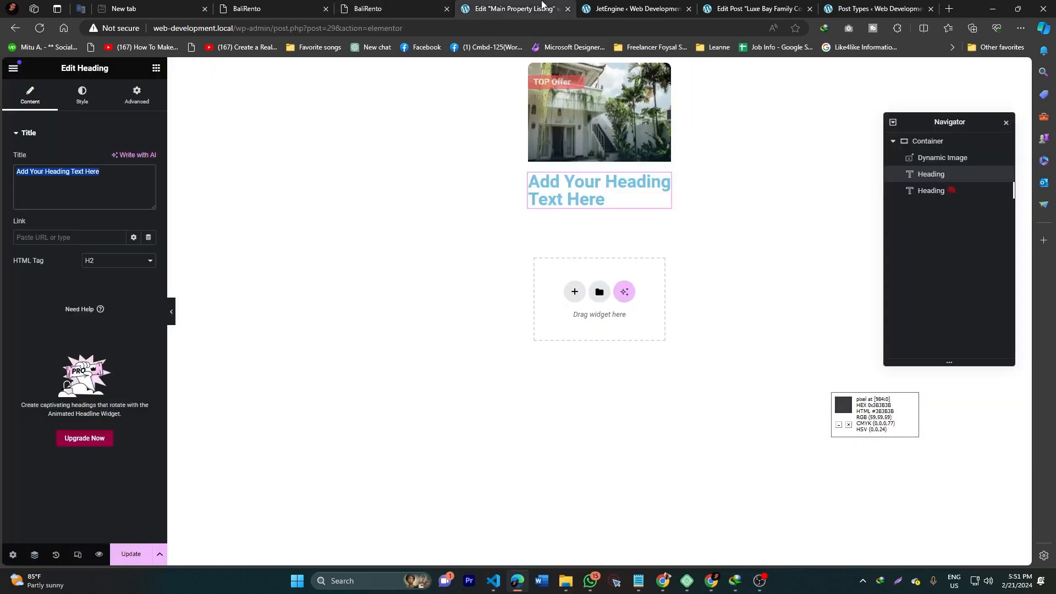
pyautogui.tripleClick(94, 178)
pyautogui.write('$24 /night')
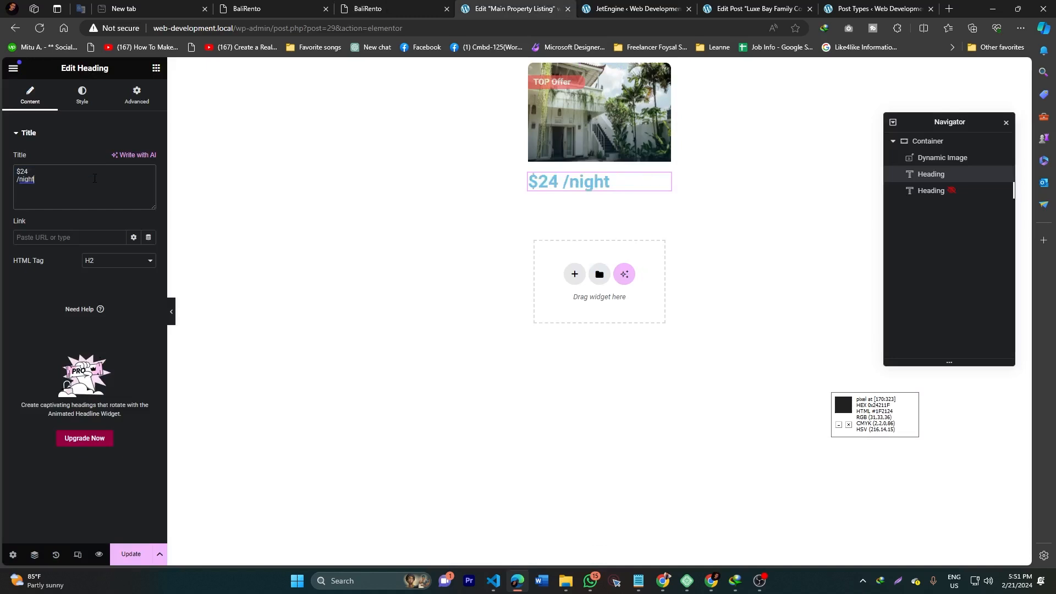
pyautogui.press('BackSpace')
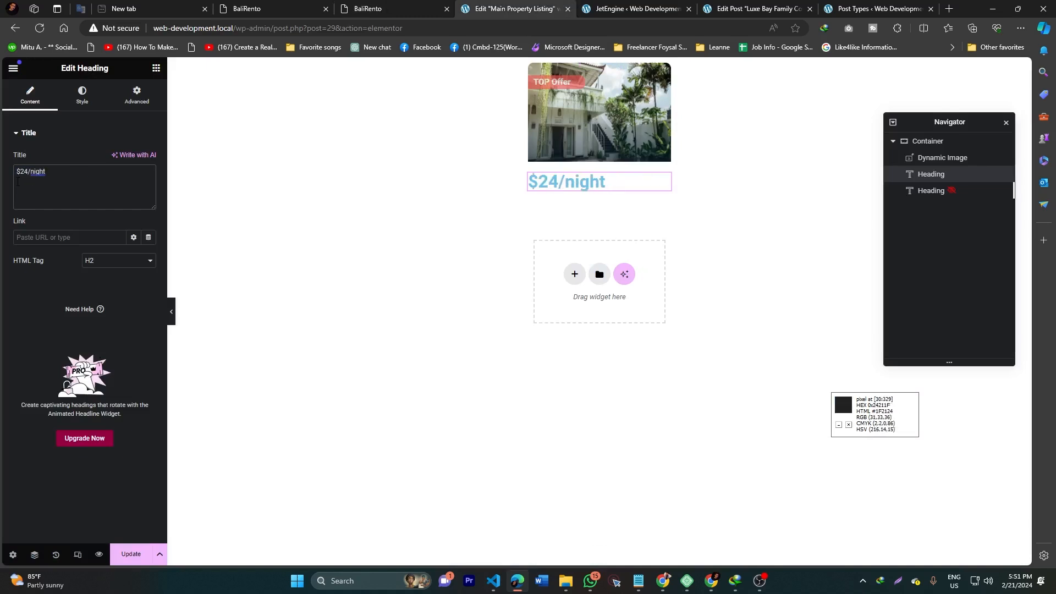
# Set the price heading's text color to white
pyautogui.click(82, 96)
pyautogui.click(148, 182)
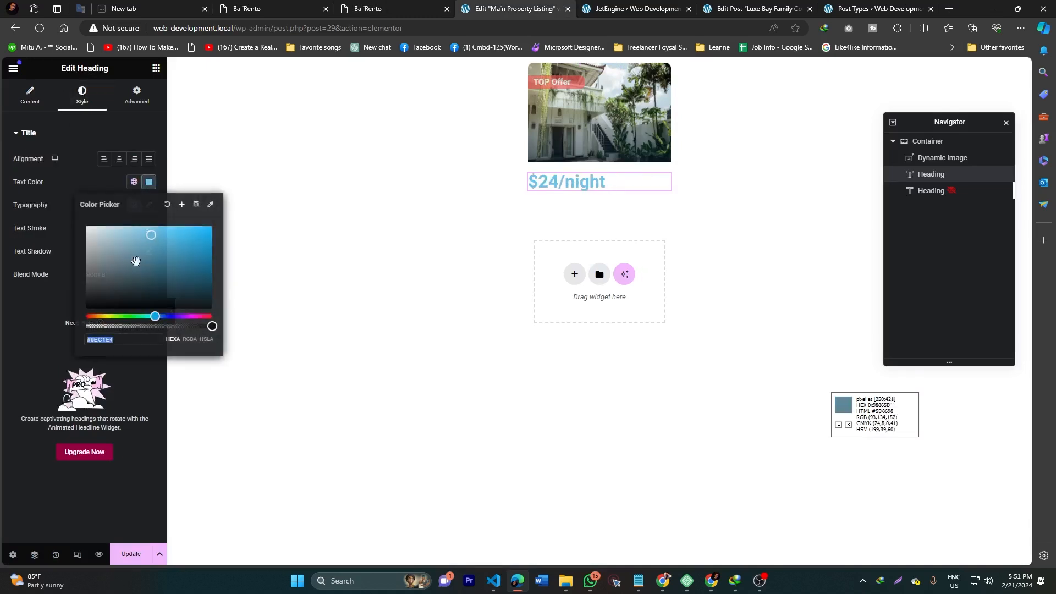
pyautogui.moveTo(135, 260); pyautogui.dragTo(53, 200)
# Position the price heading absolutely with a horizontal offset of 10 px and a vertical offset of about 93 px
pyautogui.click(132, 99)
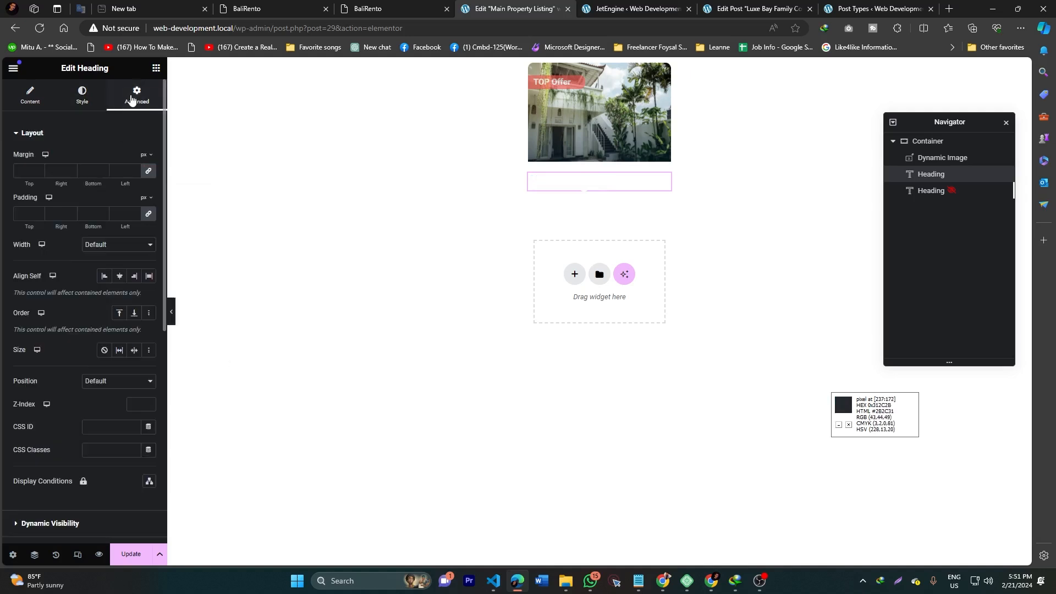
pyautogui.click(116, 381)
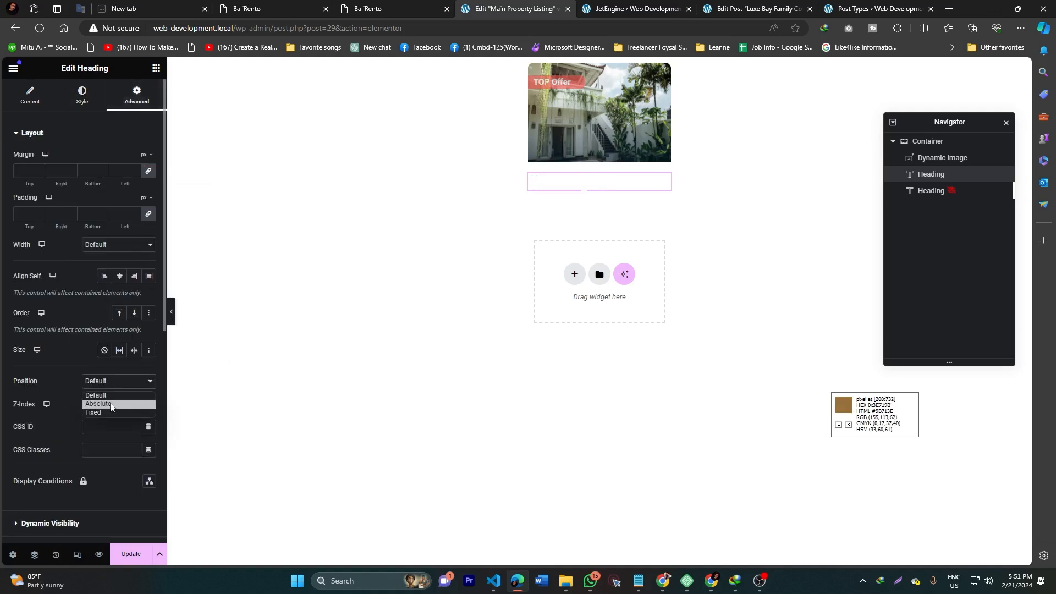
pyautogui.click(112, 400)
pyautogui.scroll(-2, 92, 477)
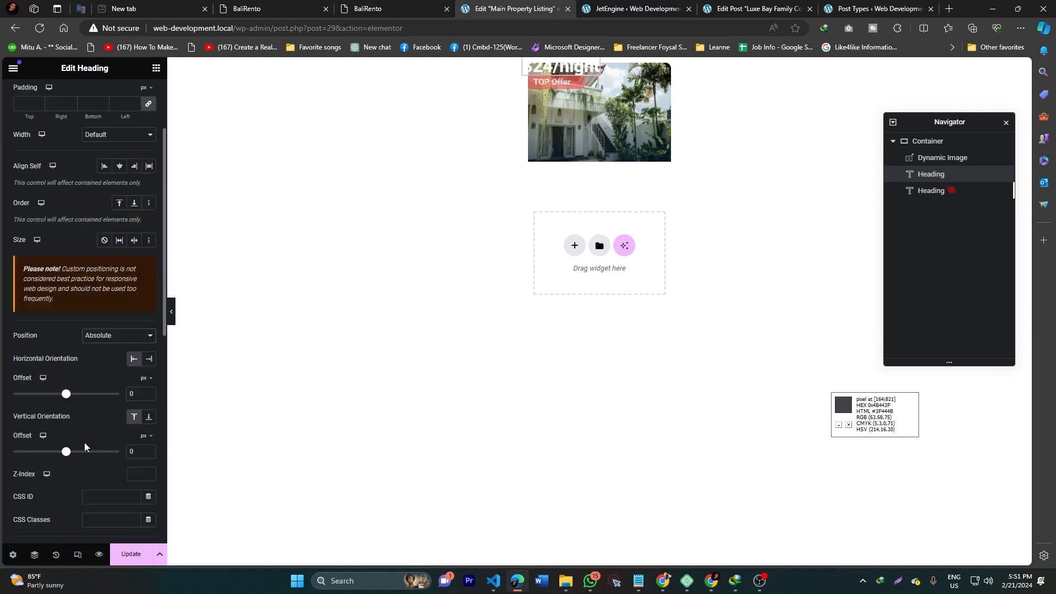
pyautogui.doubleClick(132, 394)
pyautogui.write('10')
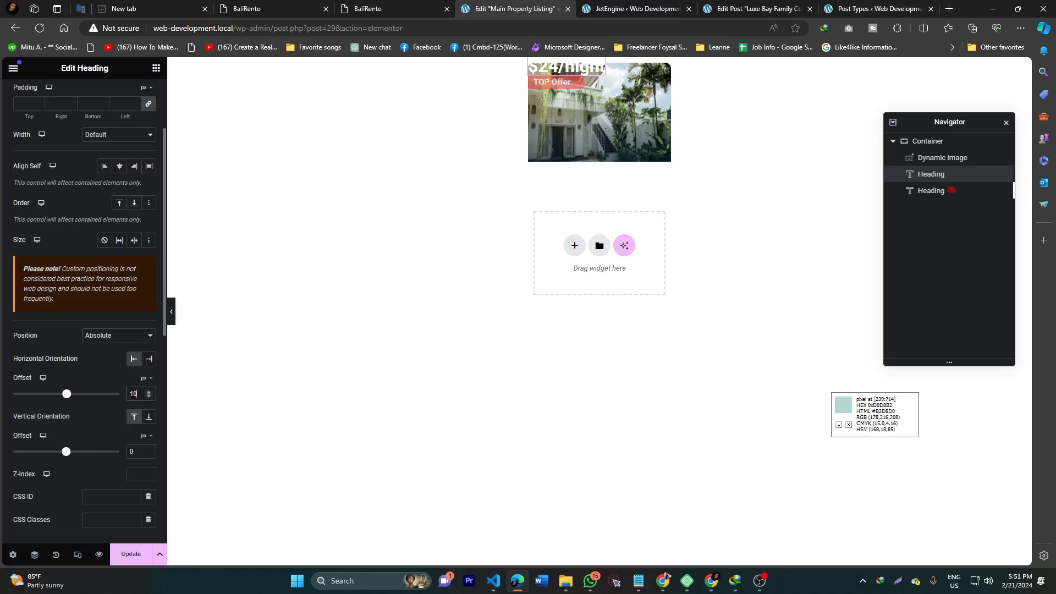
pyautogui.moveTo(67, 453); pyautogui.dragTo(72, 457)
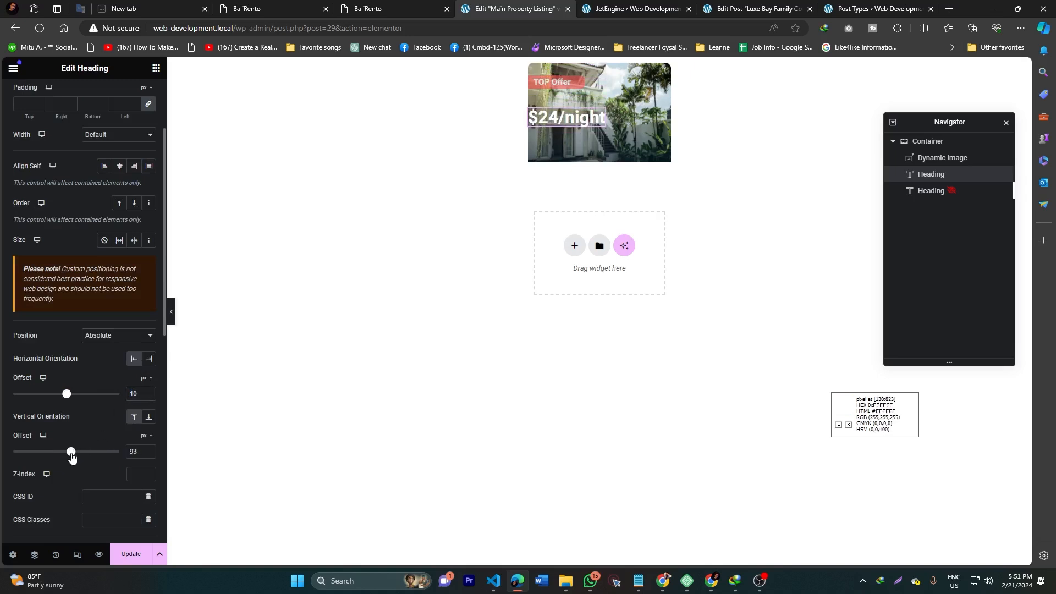
pyautogui.click(148, 454)
pyautogui.click(149, 454)
# Set the price heading's font size to 20 px
pyautogui.scroll(2, 130, 426)
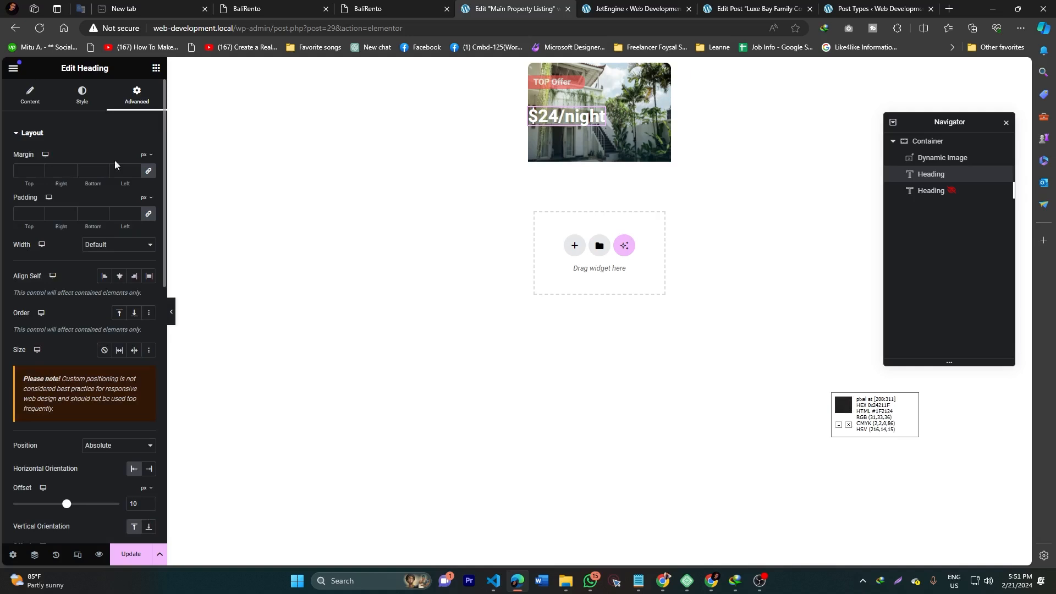
pyautogui.click(82, 104)
pyautogui.click(148, 205)
pyautogui.moveTo(22, 292); pyautogui.dragTo(32, 299)
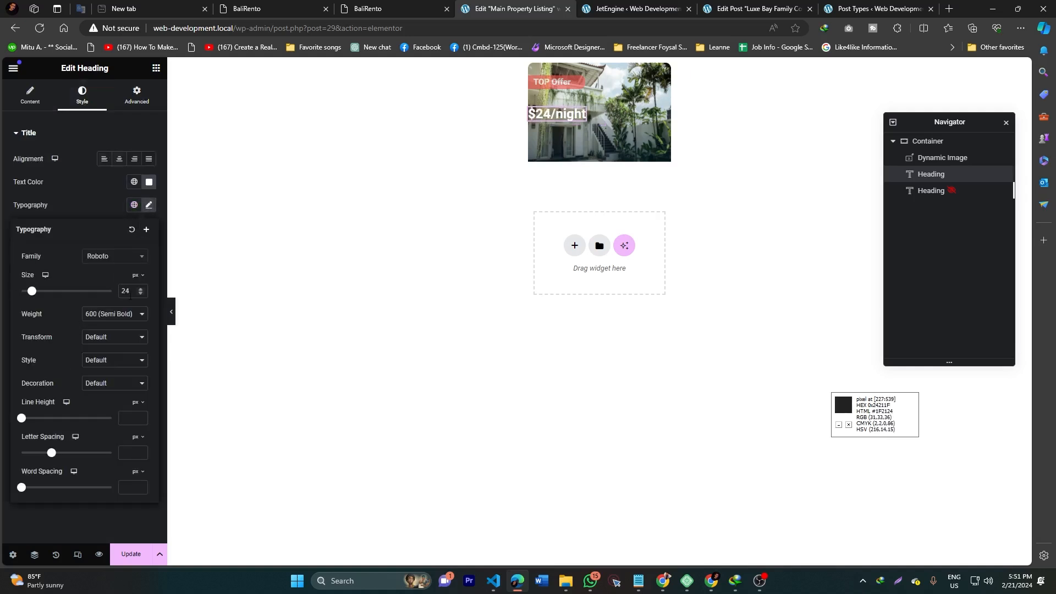
pyautogui.click(139, 294)
pyautogui.click(140, 294)
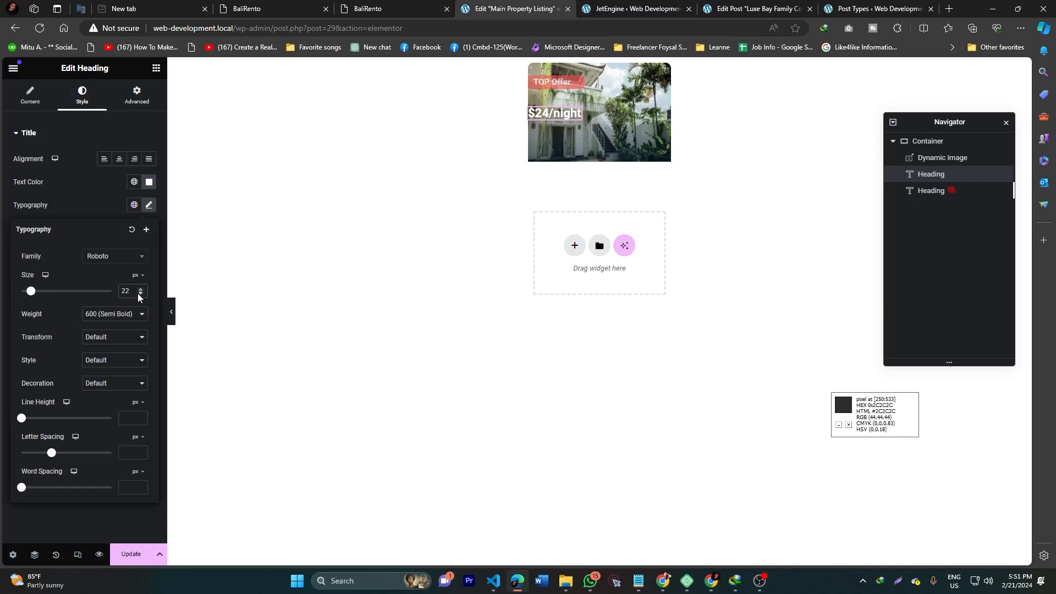
pyautogui.click(140, 293)
pyautogui.click(139, 294)
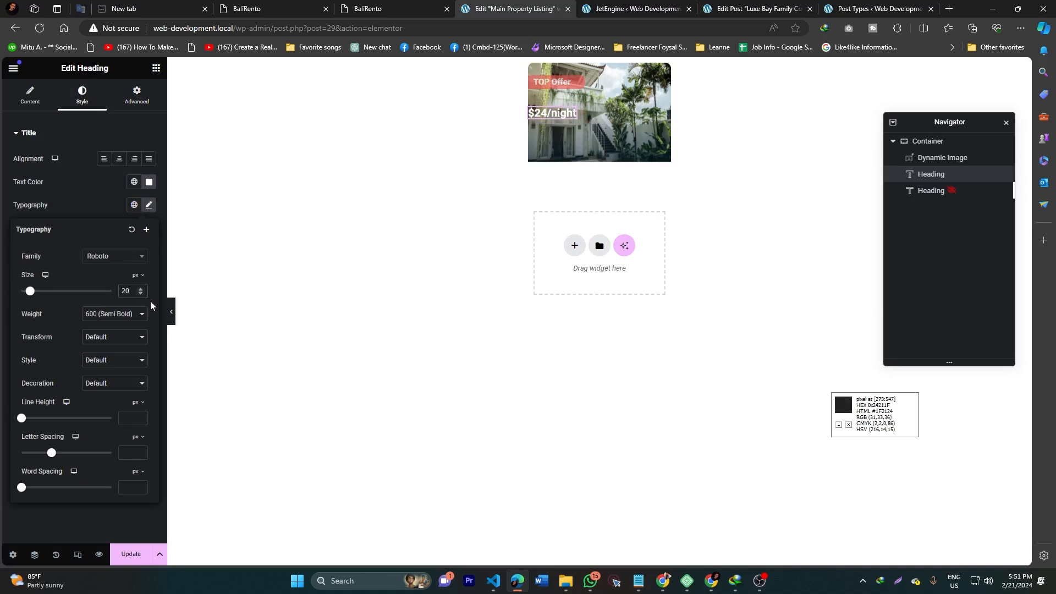
# Add a Dynamic Terms widget below the property image and source its terms from the Property Type taxonomy
pyautogui.click(387, 6)
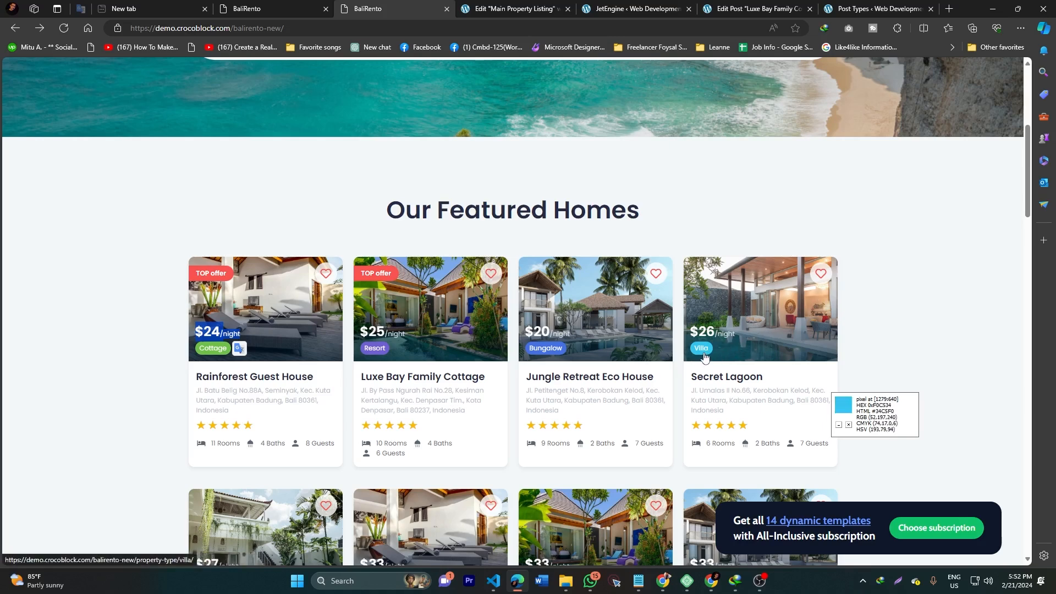
pyautogui.click(517, 9)
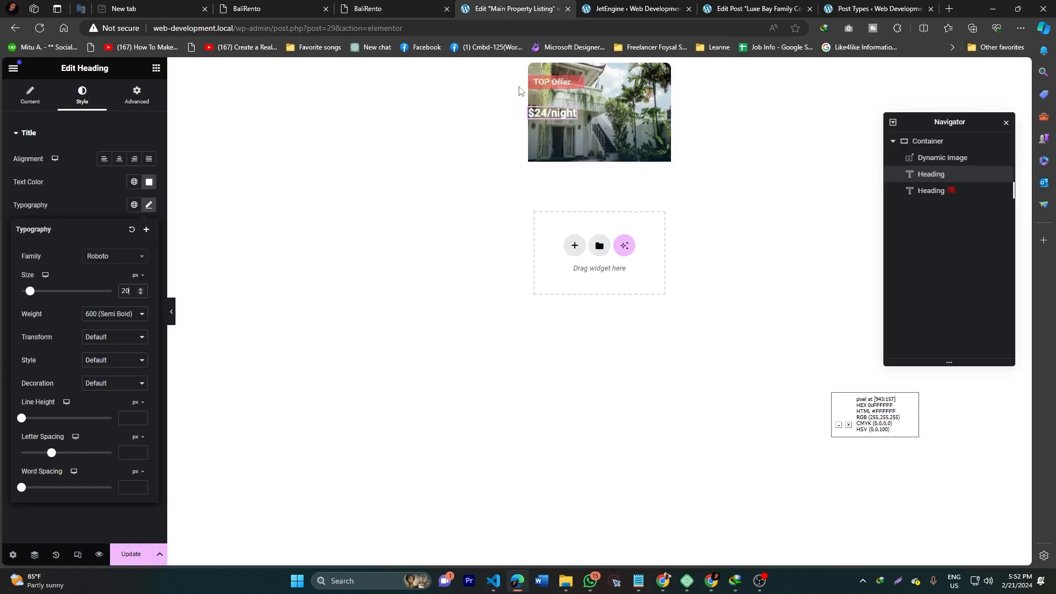
pyautogui.click(156, 69)
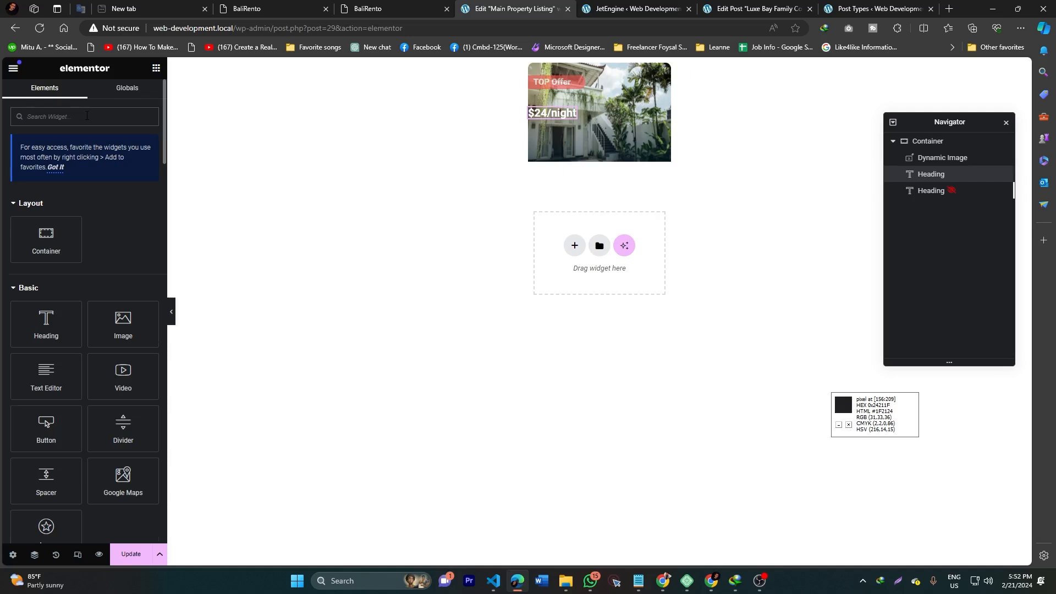
pyautogui.click(87, 116)
pyautogui.write('dyna')
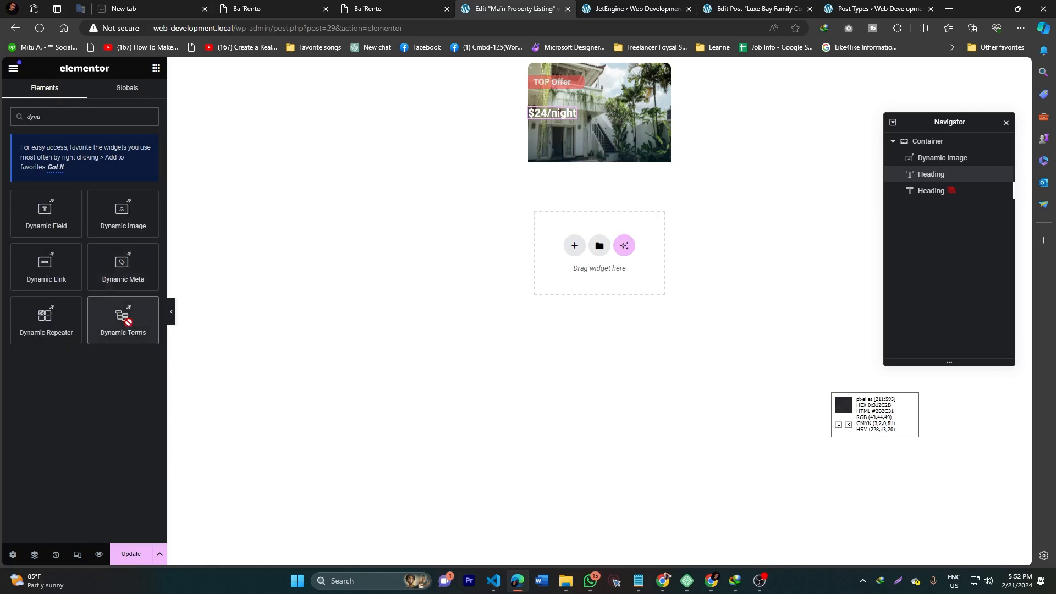
pyautogui.moveTo(123, 322); pyautogui.dragTo(569, 166)
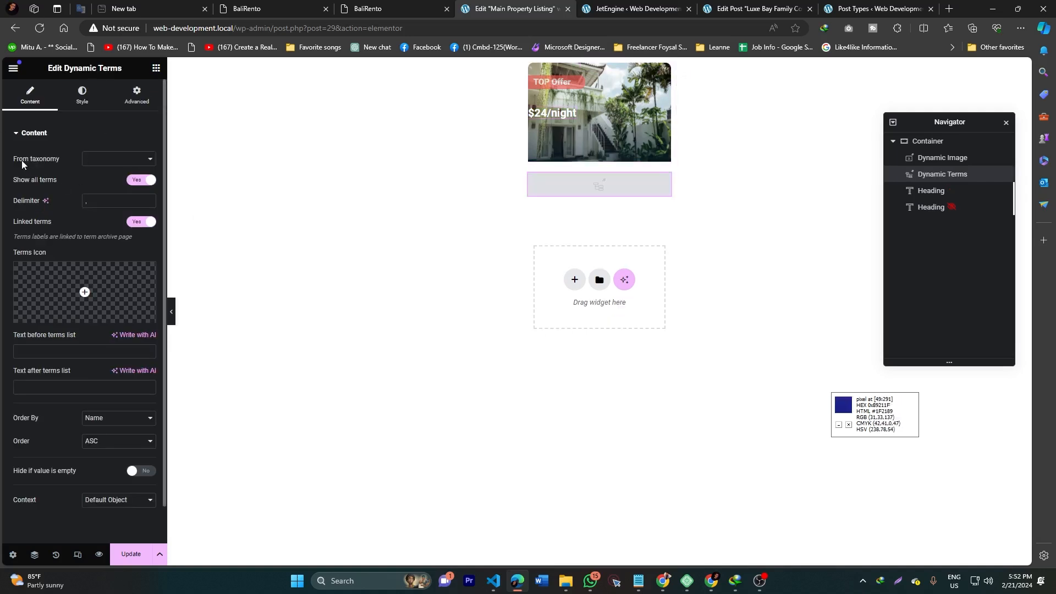
pyautogui.click(113, 161)
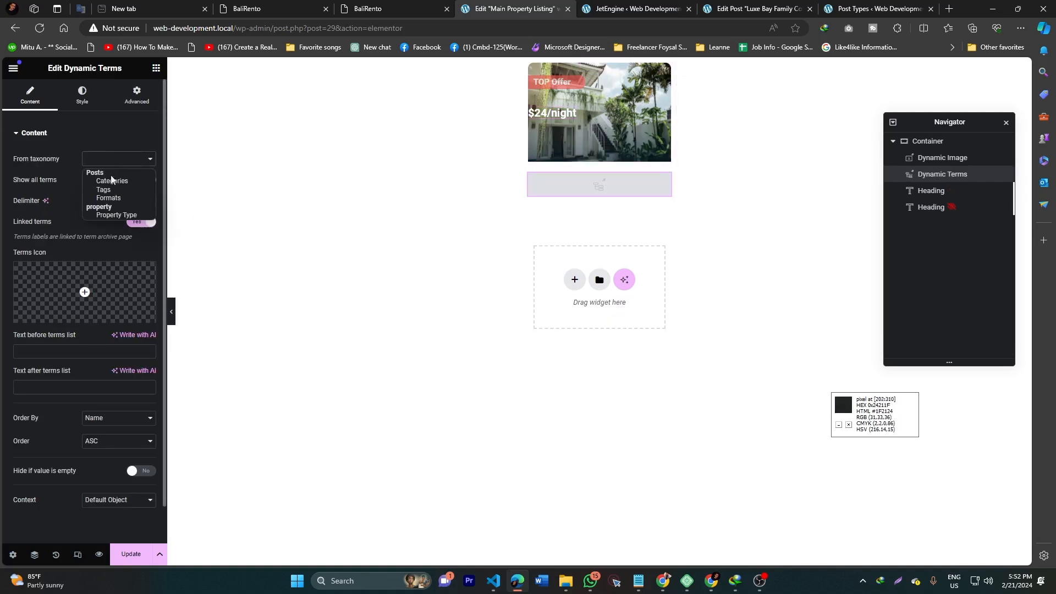
pyautogui.click(116, 215)
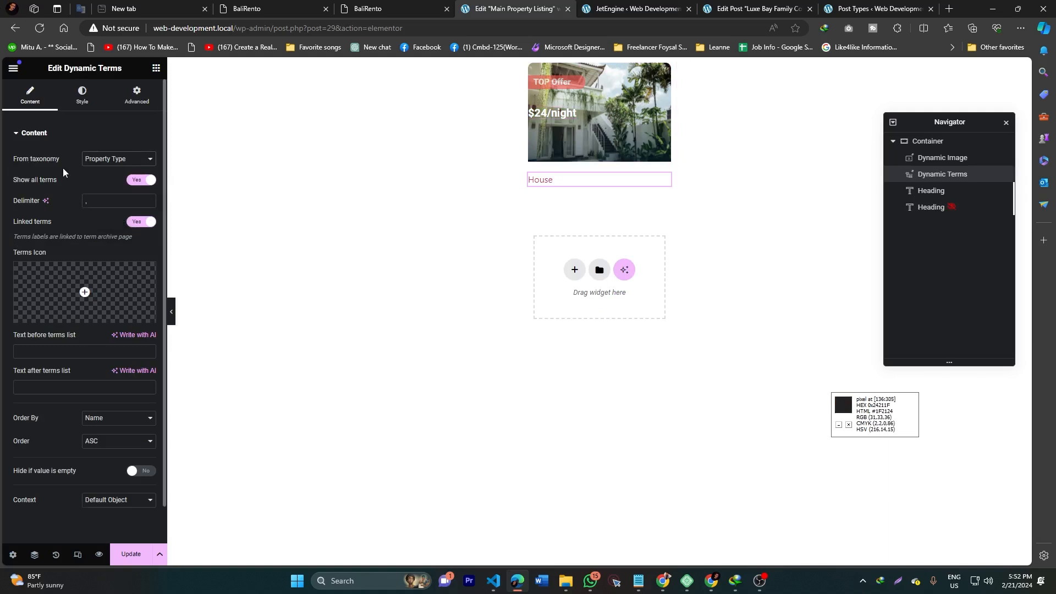
# Examine the Property Type taxonomy in the WordPress admin and open its House term to view the bd color field
pyautogui.click(632, 8)
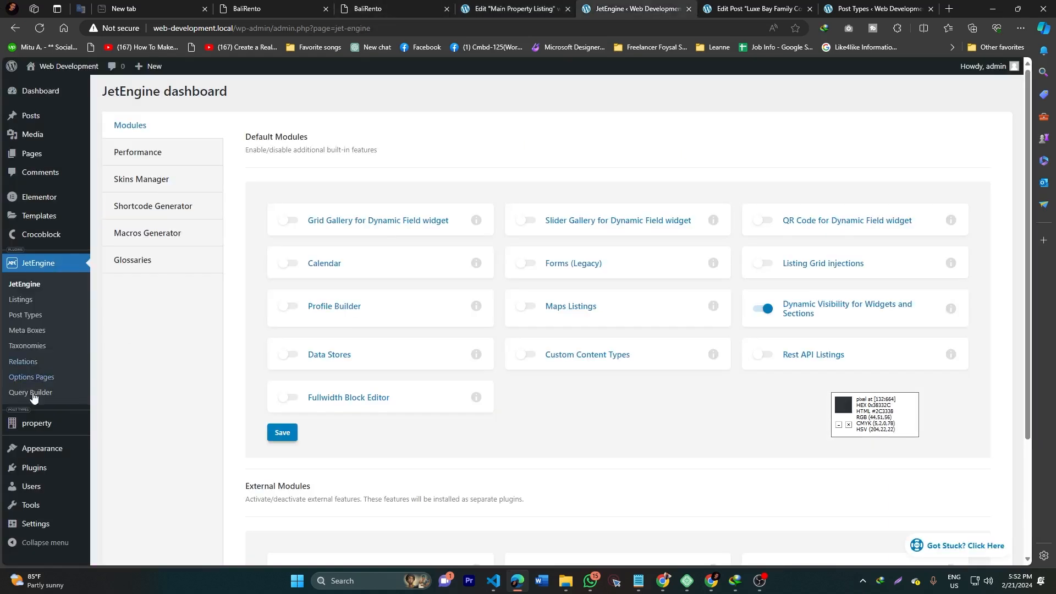
pyautogui.click(28, 349)
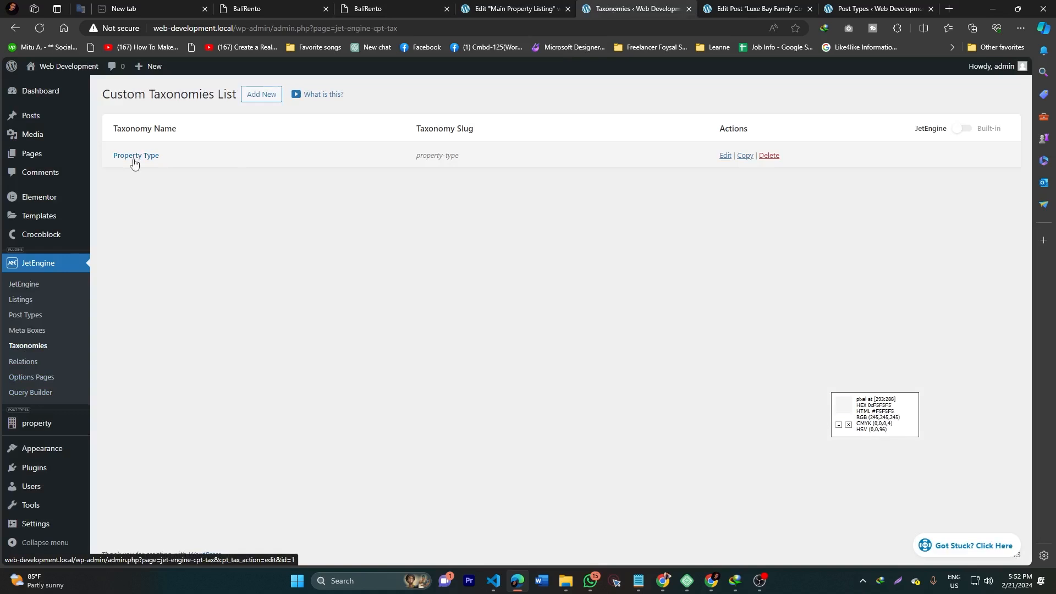
pyautogui.hotkey('ctrl', 'shift', 'Tab')
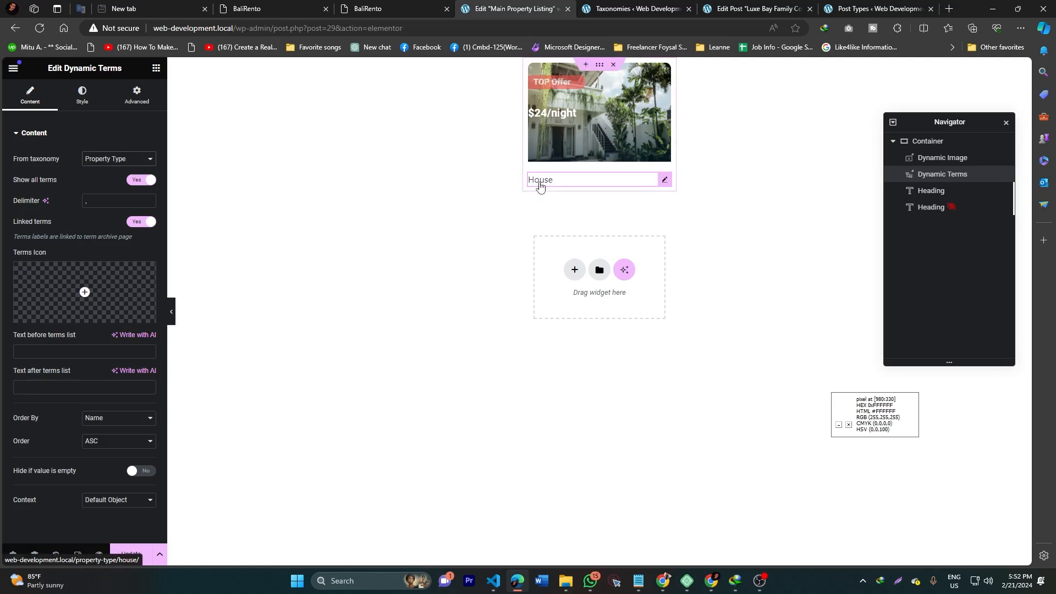
pyautogui.click(601, 8)
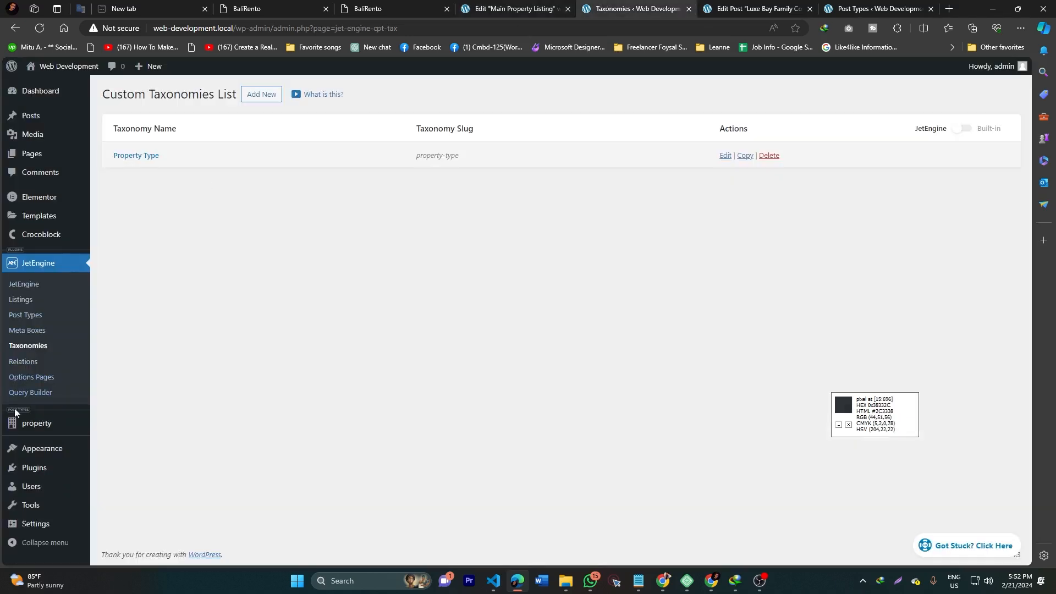
pyautogui.moveTo(33, 429)
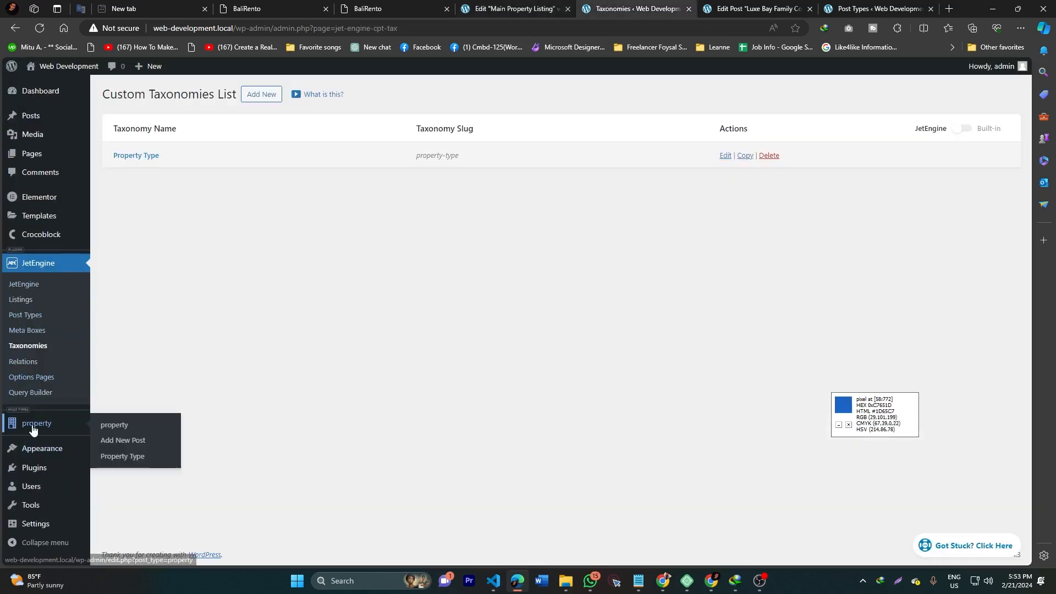
pyautogui.click(113, 457)
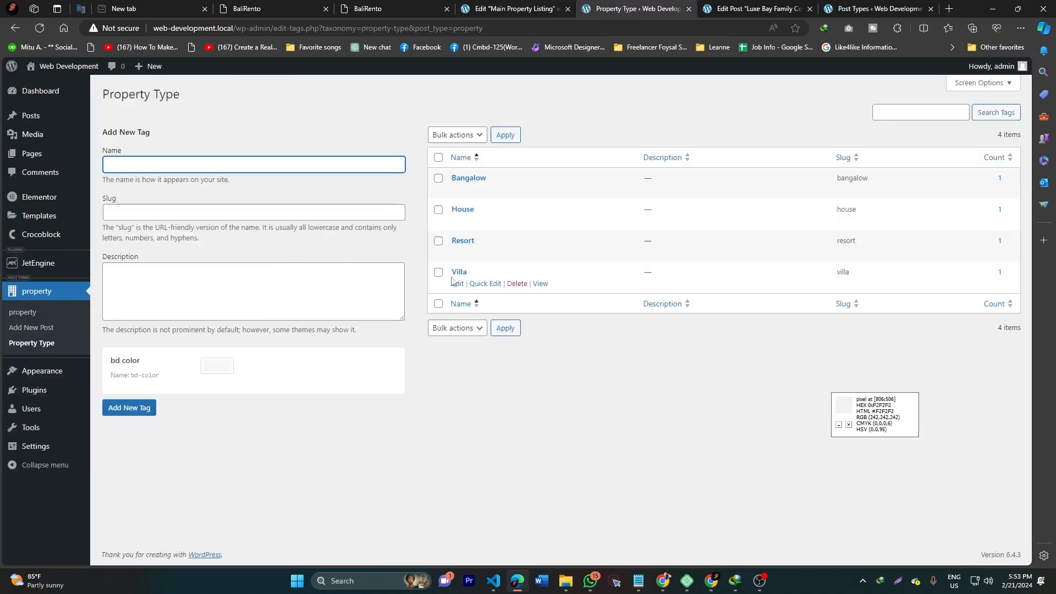
pyautogui.moveTo(460, 251)
pyautogui.click(458, 221)
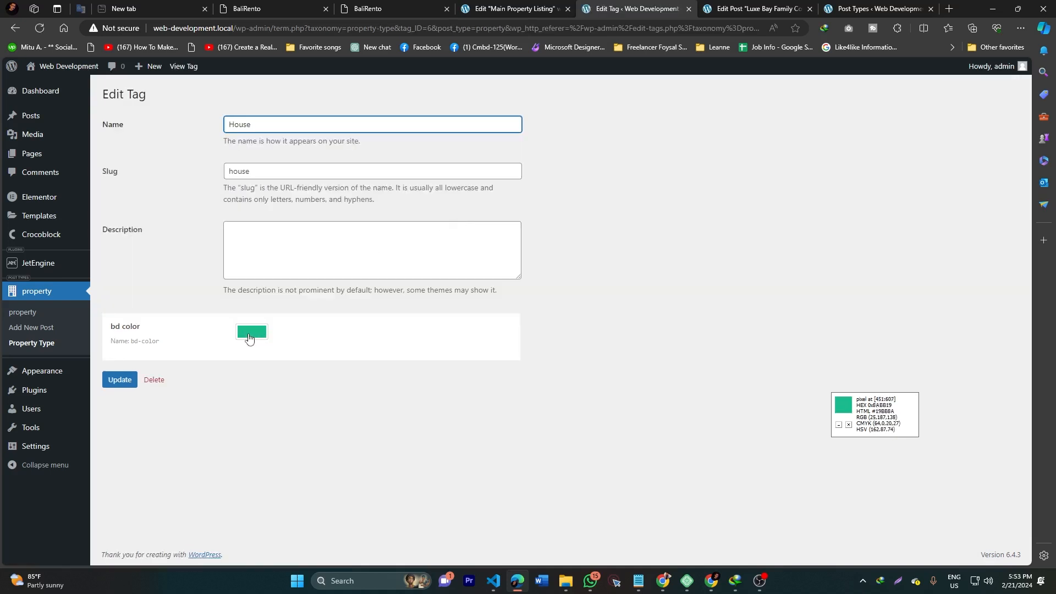
# Give the Dynamic Terms labels a classic background whose color comes from the JetEngine Term Field dynamic tag
pyautogui.click(488, 6)
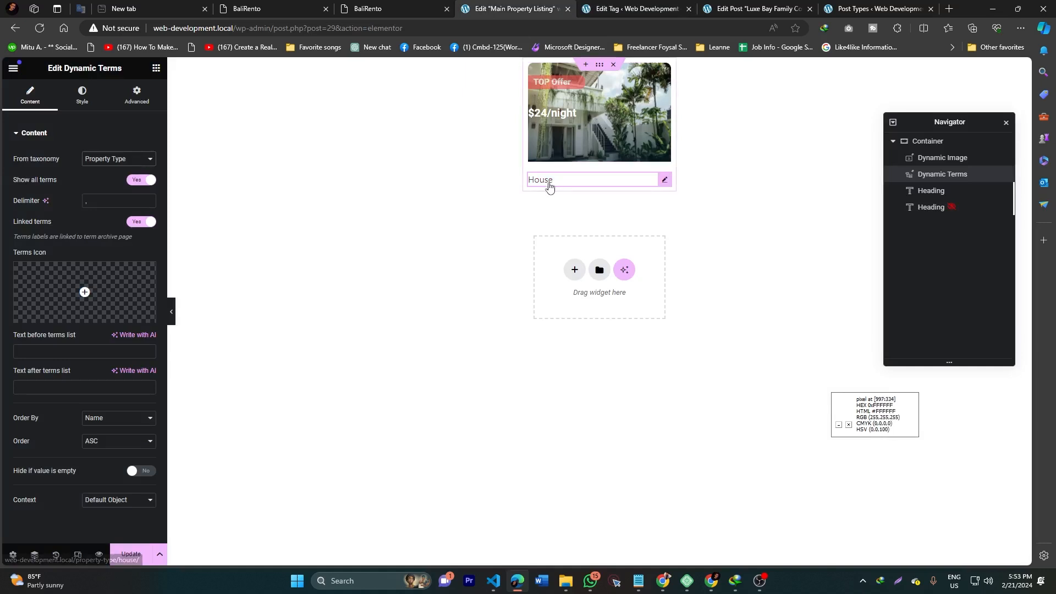
pyautogui.click(83, 98)
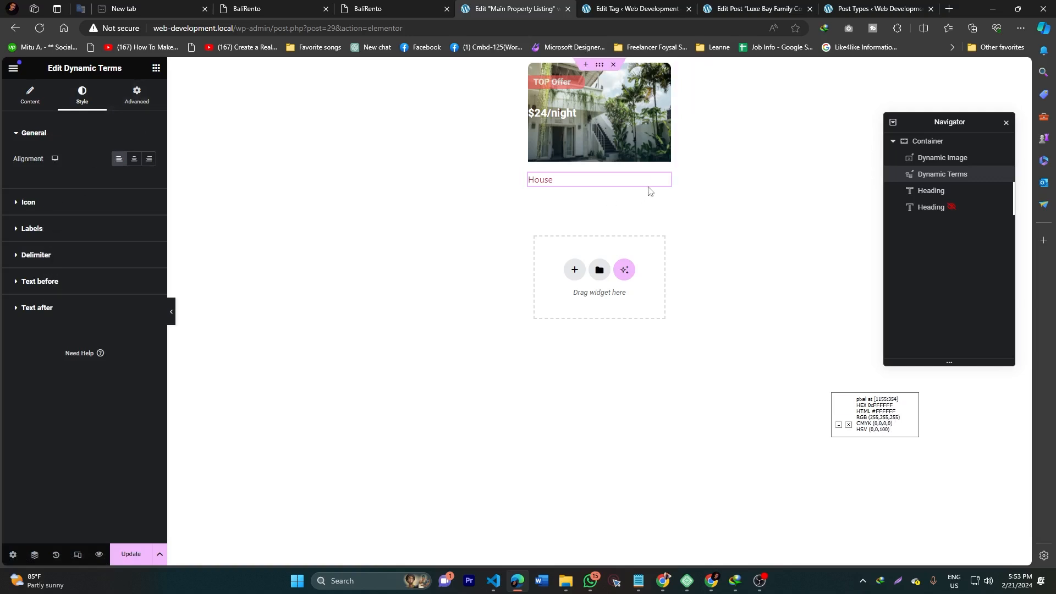
pyautogui.click(139, 99)
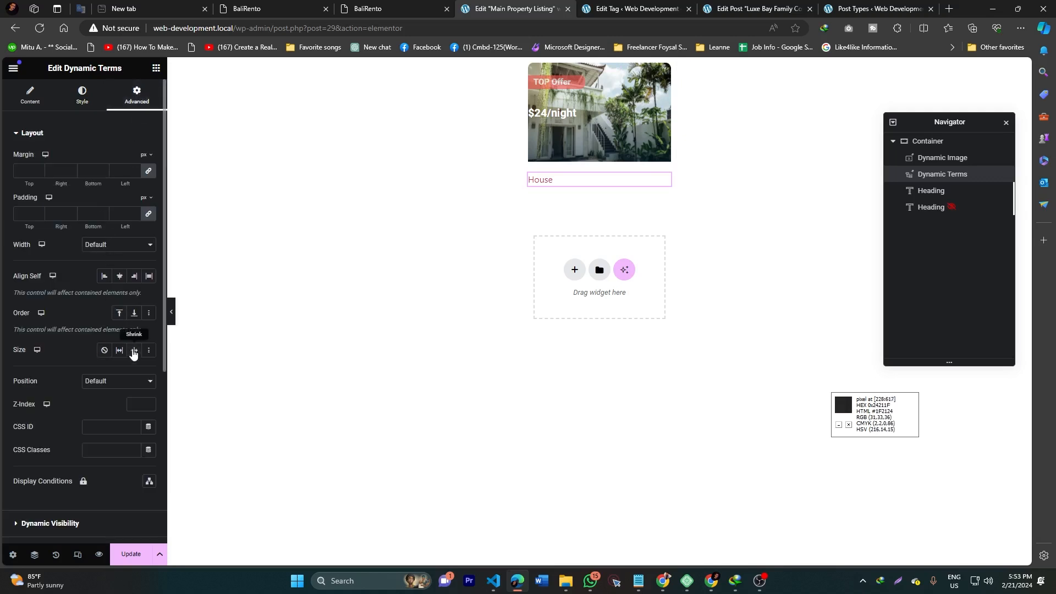
pyautogui.click(73, 101)
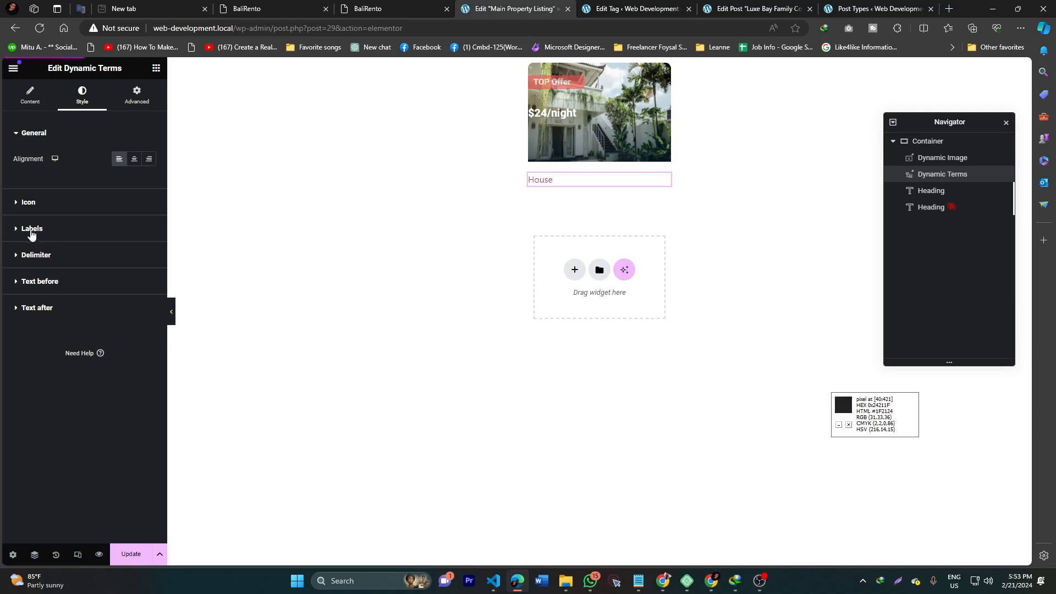
pyautogui.click(35, 229)
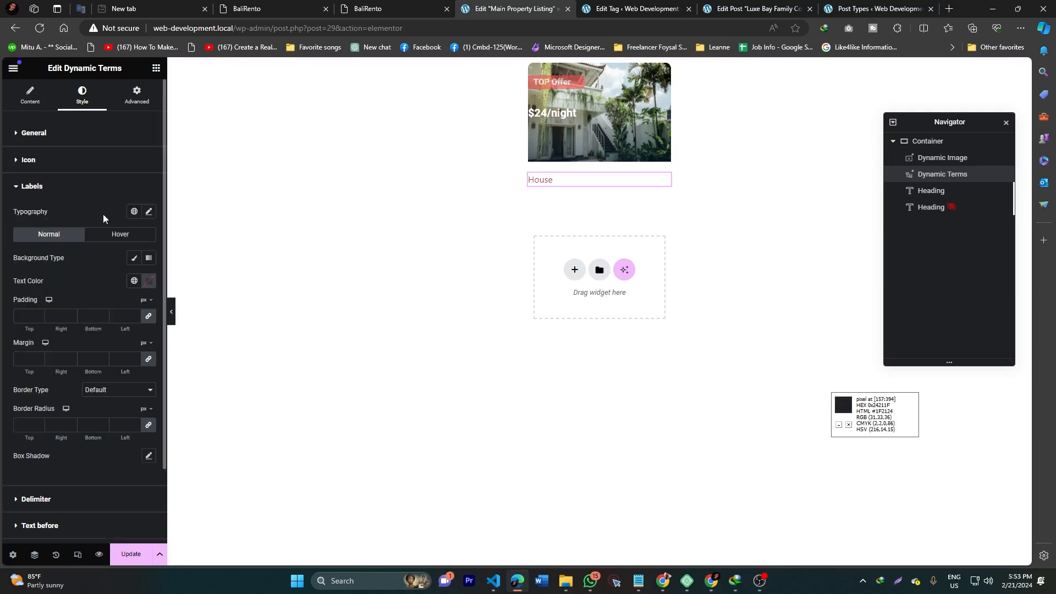
pyautogui.click(134, 258)
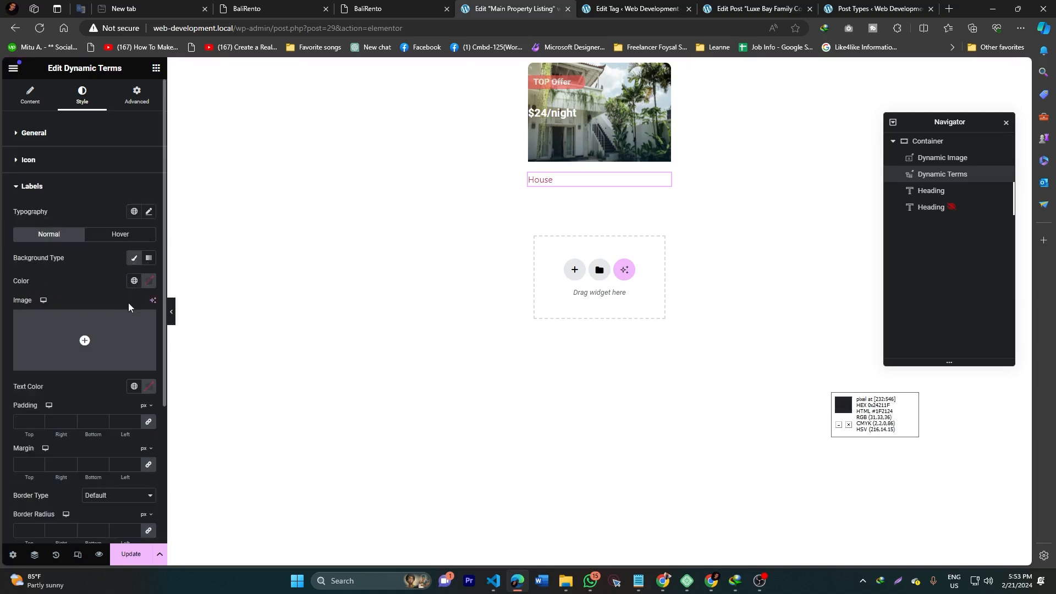
pyautogui.click(148, 282)
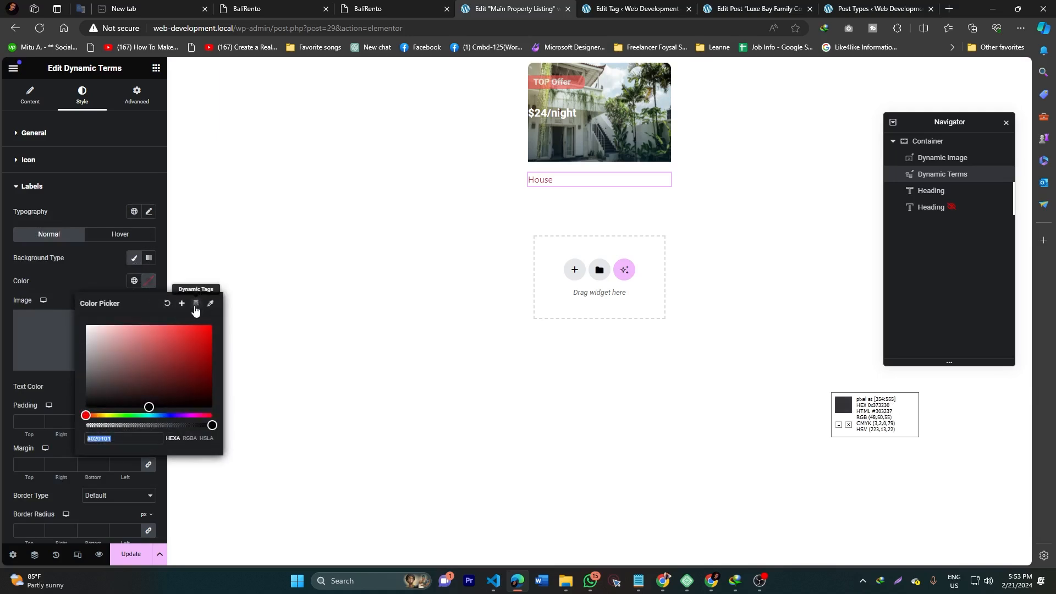
pyautogui.click(197, 306)
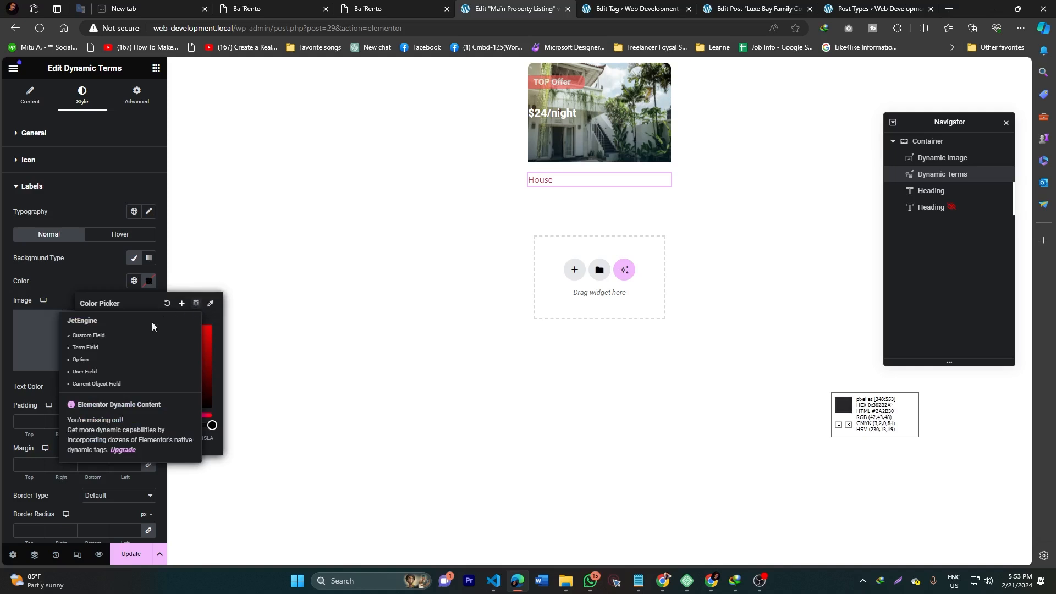
pyautogui.click(101, 349)
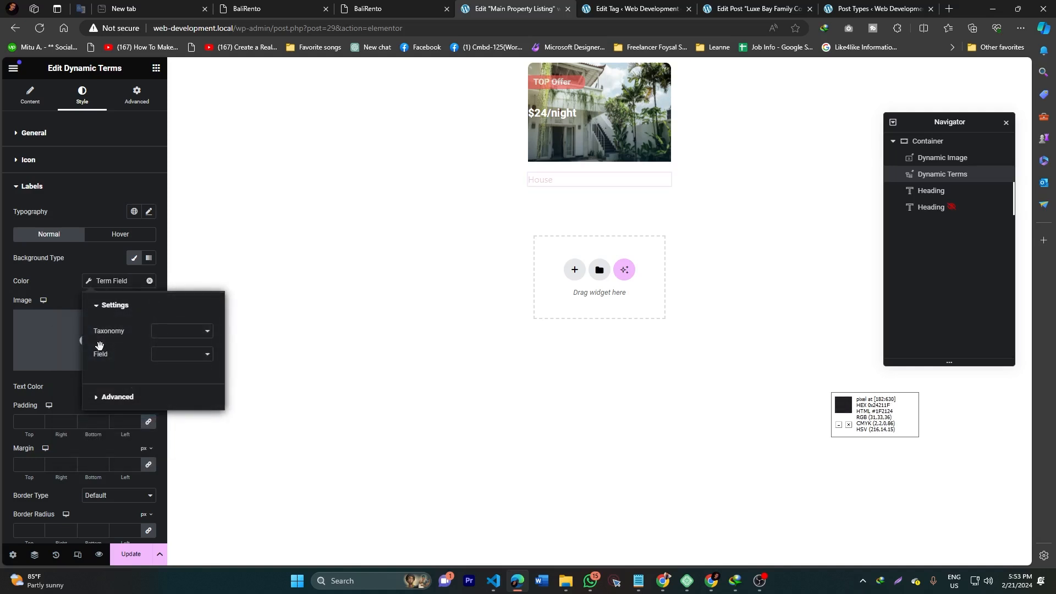
# Set the background color's Term Field tag to the Property Type taxonomy with Meta field as its field
pyautogui.click(173, 332)
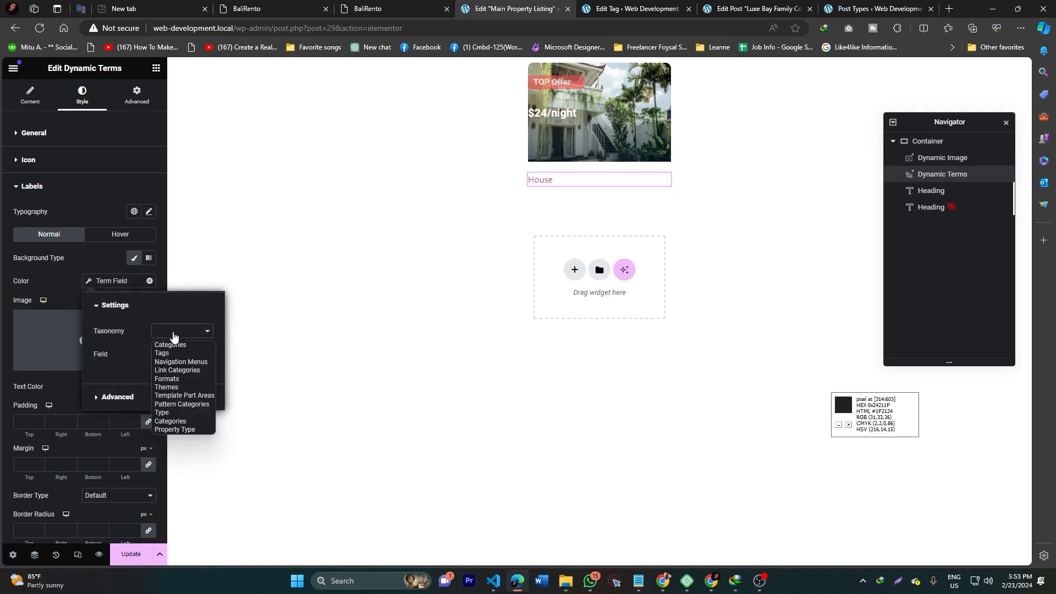
pyautogui.click(182, 430)
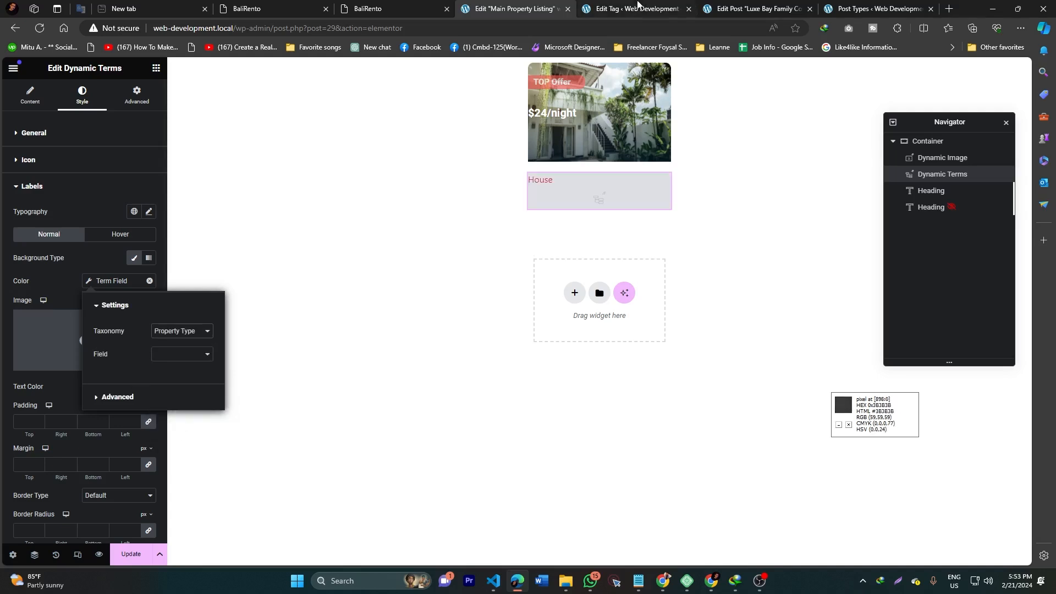
pyautogui.hotkey('ctrl', 'Tab')
pyautogui.click(15, 28)
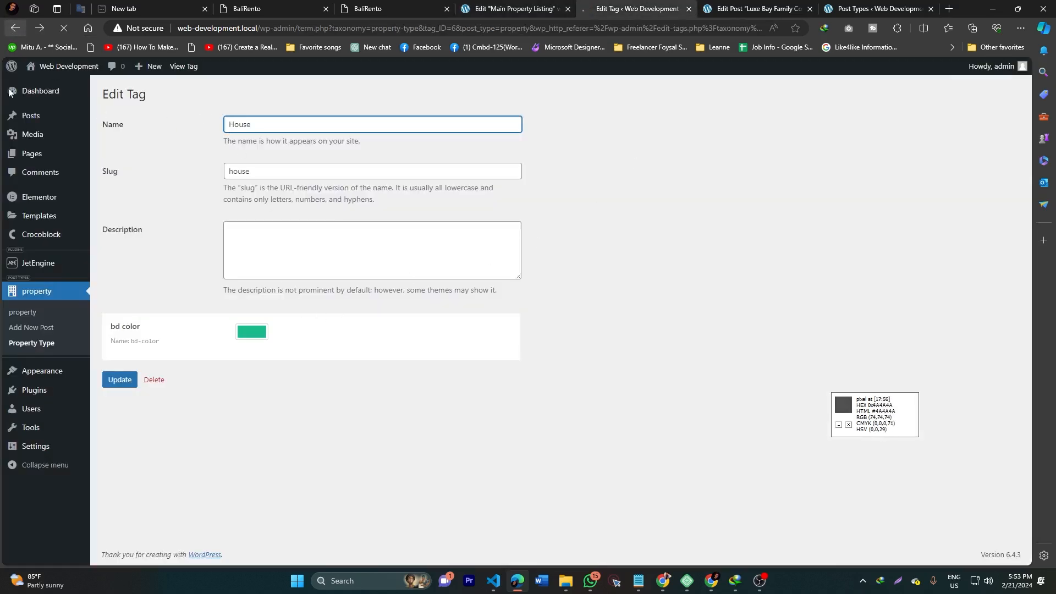
pyautogui.hotkey('ctrl', 'shift', 'Tab')
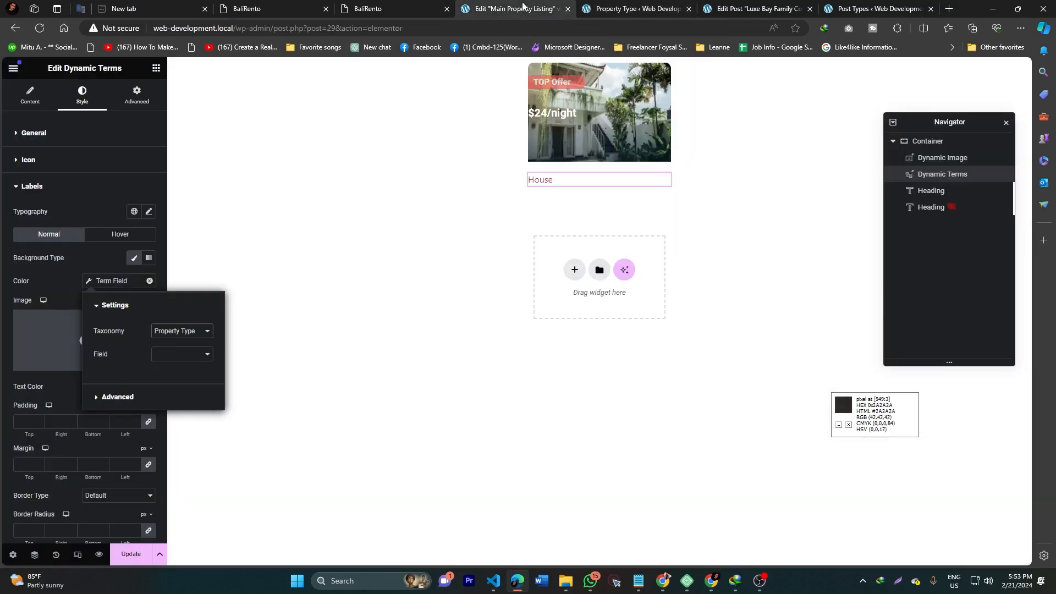
pyautogui.click(193, 360)
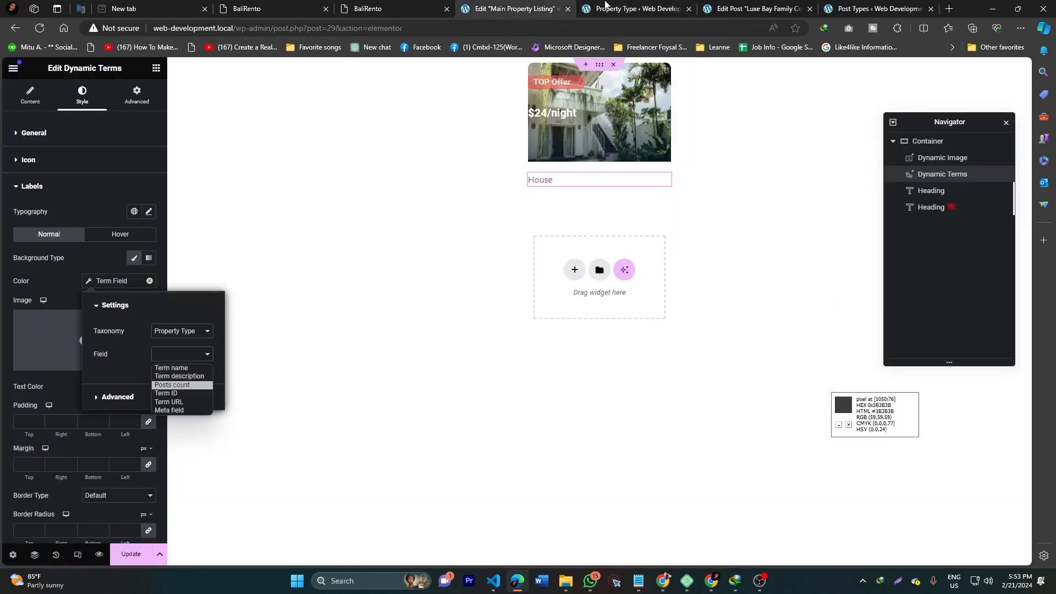
pyautogui.hotkey('ctrl', 'Tab')
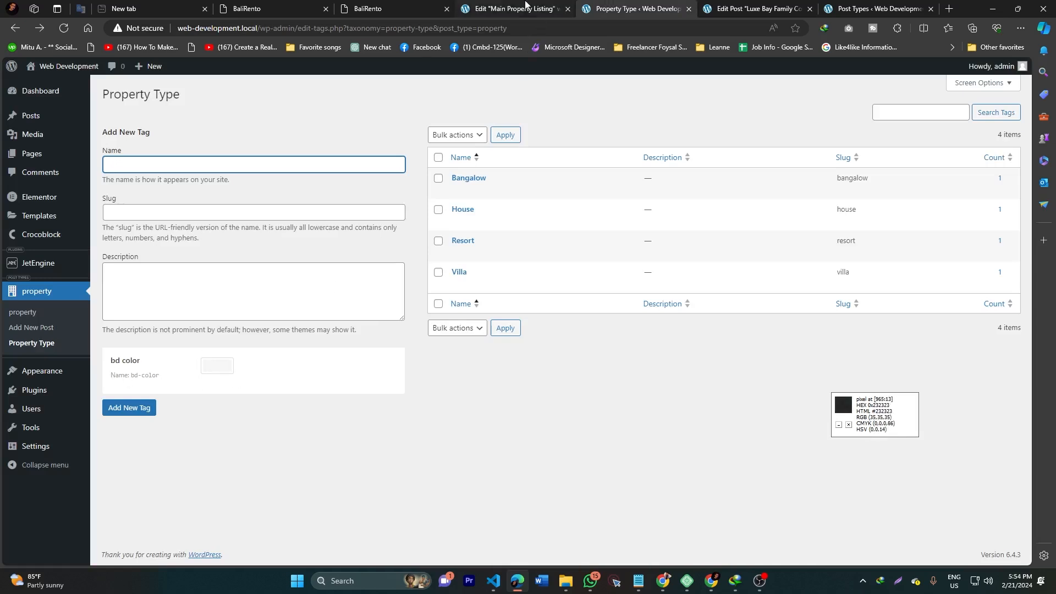
pyautogui.hotkey('ctrl', 'shift', 'Tab')
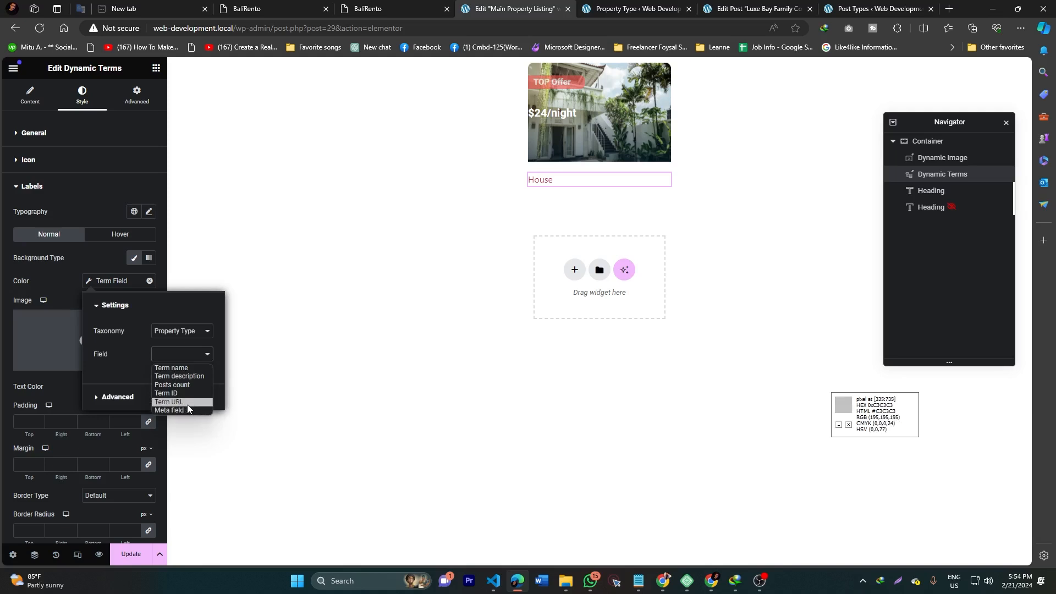
pyautogui.click(170, 410)
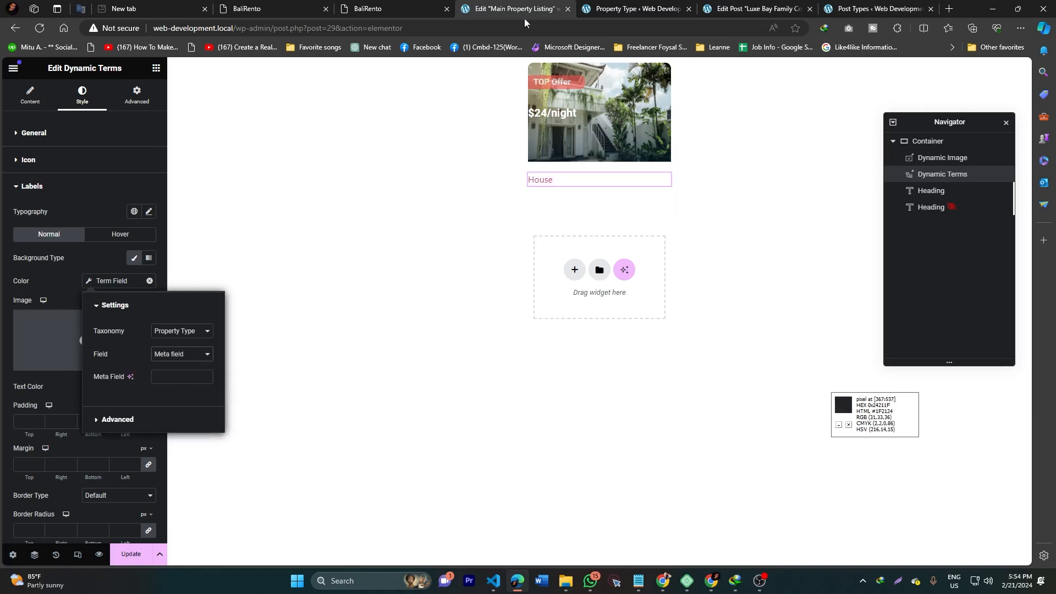
# Open the Property Type taxonomy's edit screen from JetEngine's taxonomies and close the leftover post-editing and post types pages
pyautogui.click(654, 6)
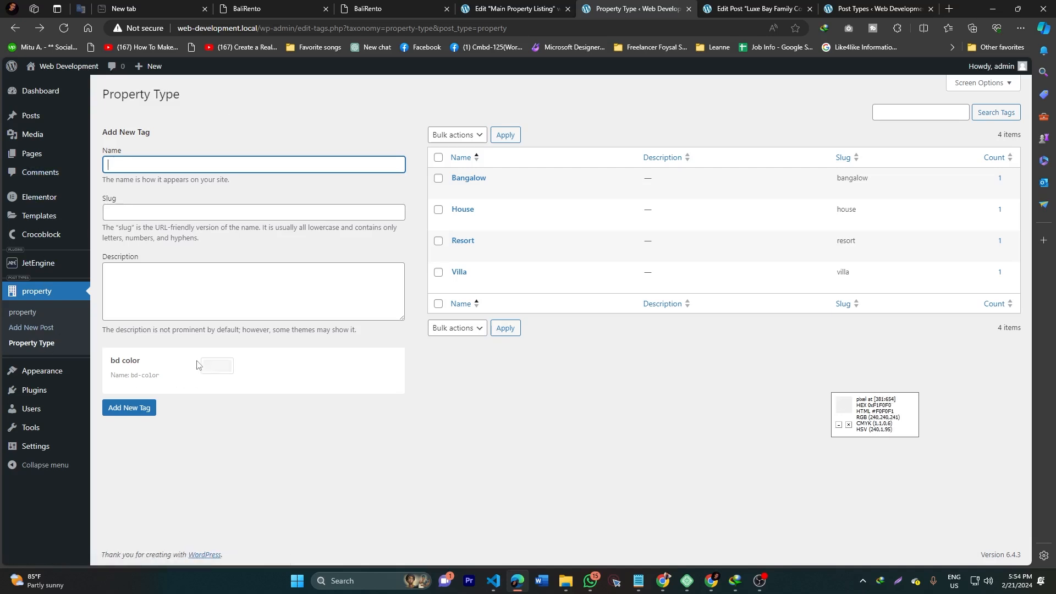
pyautogui.moveTo(131, 375); pyautogui.dragTo(159, 375)
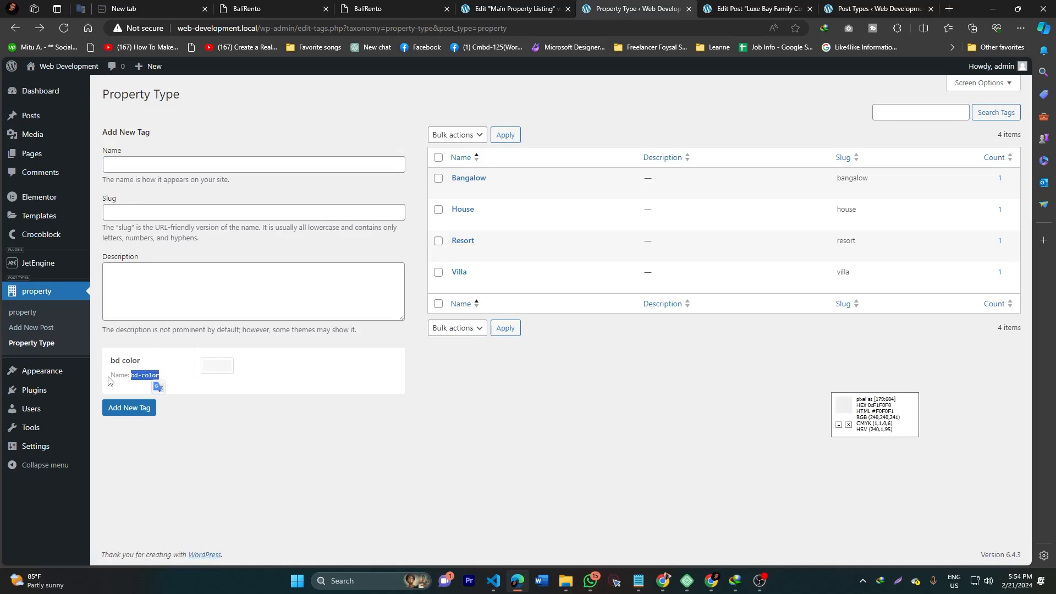
pyautogui.moveTo(49, 265)
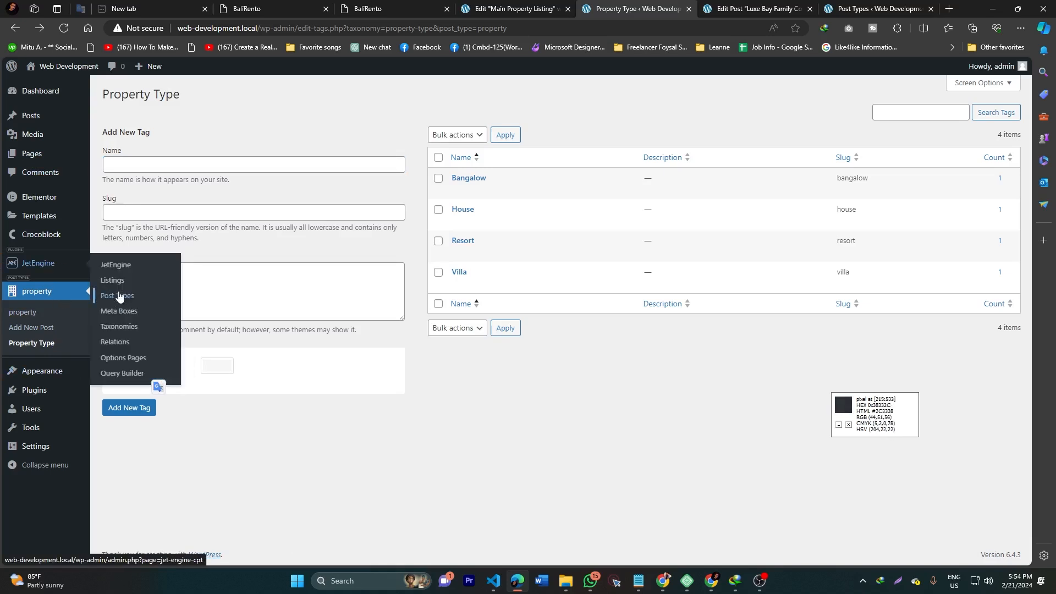
pyautogui.middleClick(116, 327)
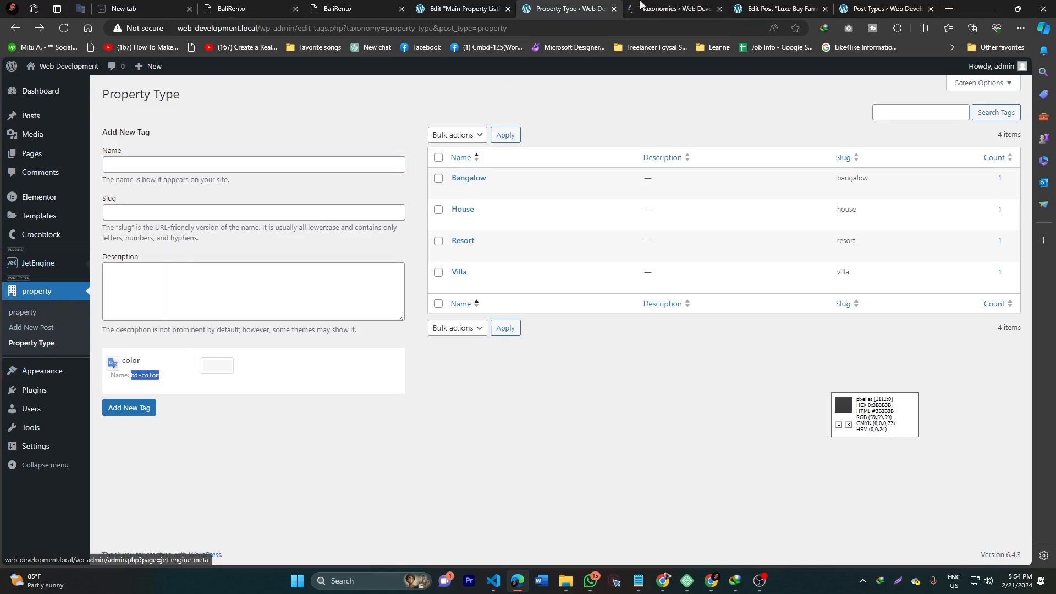
pyautogui.middleClick(803, 5)
pyautogui.middleClick(800, 4)
pyautogui.click(794, 4)
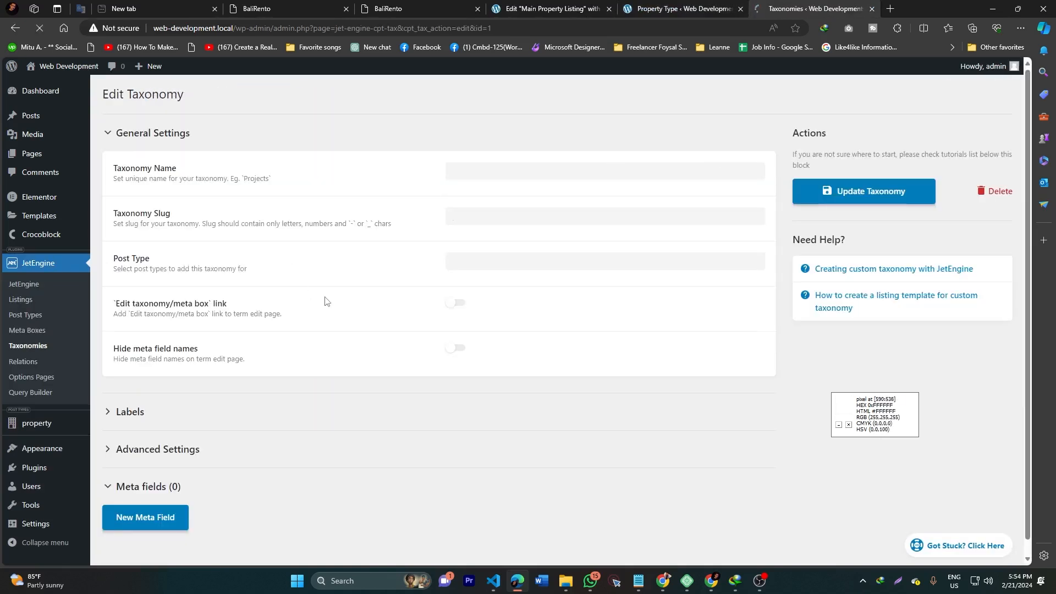
# Expand the bd color meta field in the taxonomy settings and copy its Name/ID, bd-color
pyautogui.scroll(-2, 325, 302)
pyautogui.click(135, 462)
pyautogui.scroll(-5, 136, 464)
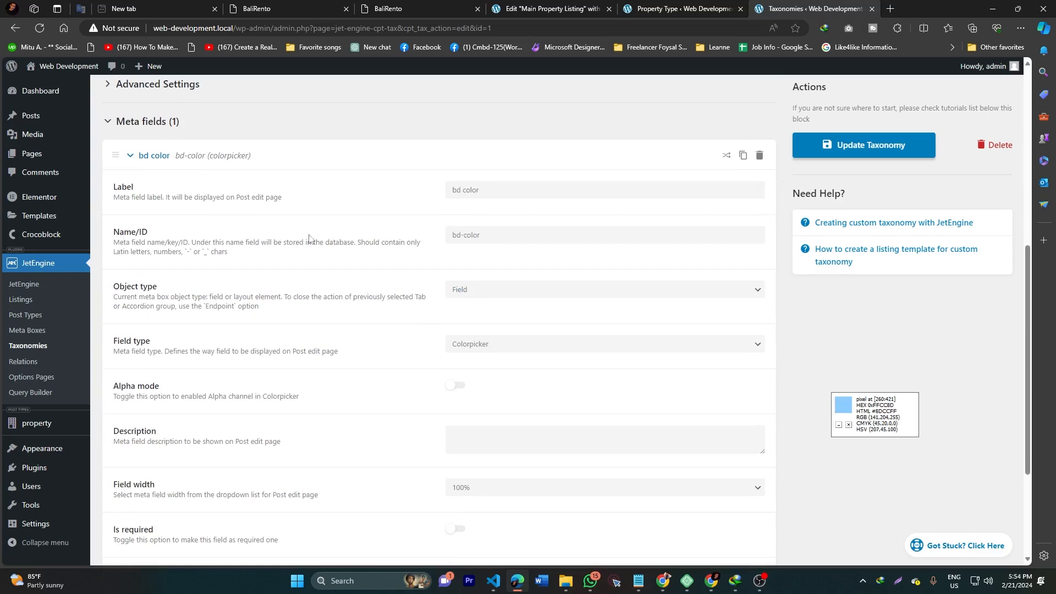
pyautogui.moveTo(482, 235); pyautogui.dragTo(443, 240)
pyautogui.hotkey('ctrl', 'c')
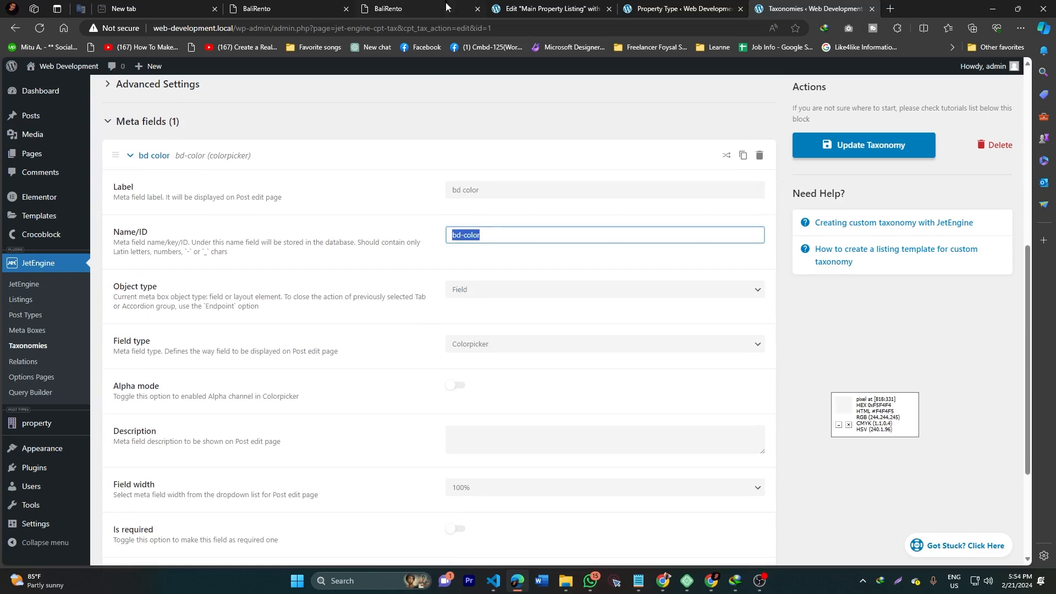
# Enter bd-color as the meta field of the labels' background Term Field tag and set the label text color to white (#FFFFFF)
pyautogui.click(640, 9)
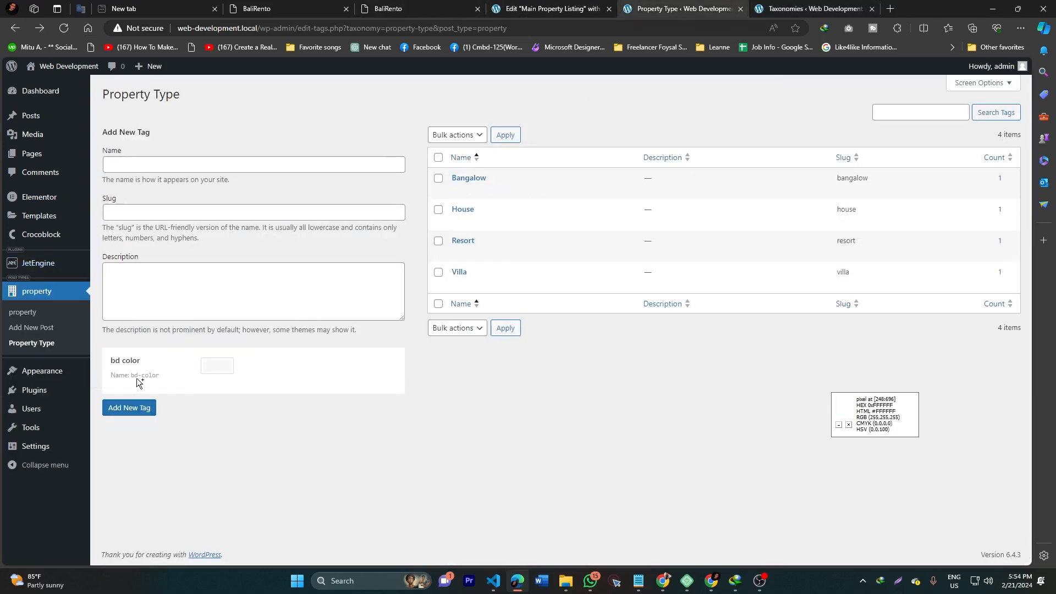
pyautogui.hotkey('ctrl', 'shift', 'Tab')
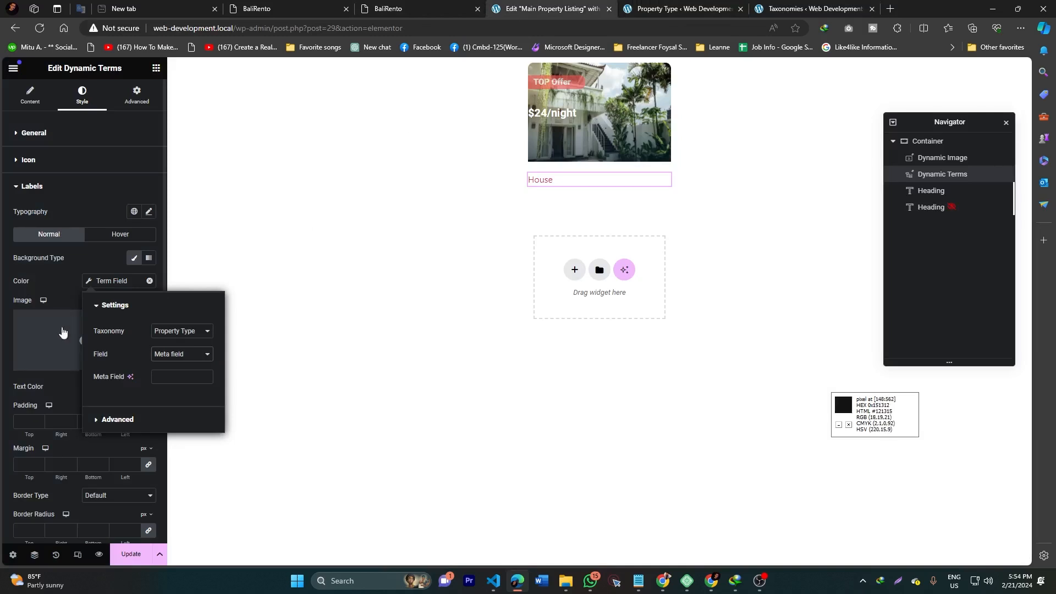
pyautogui.click(170, 376)
pyautogui.hotkey('ctrl', 'v')
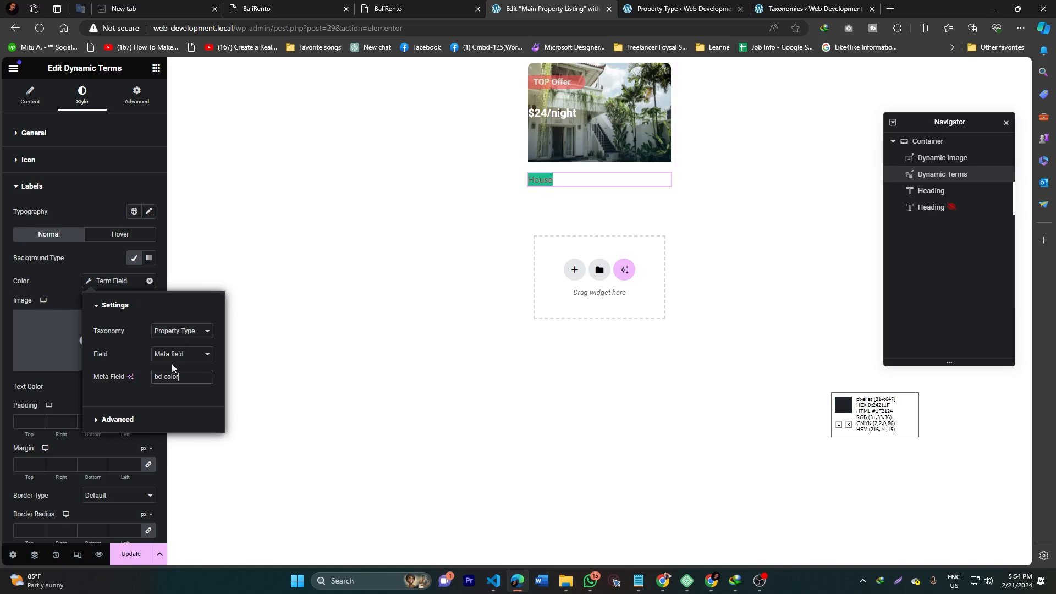
pyautogui.click(53, 283)
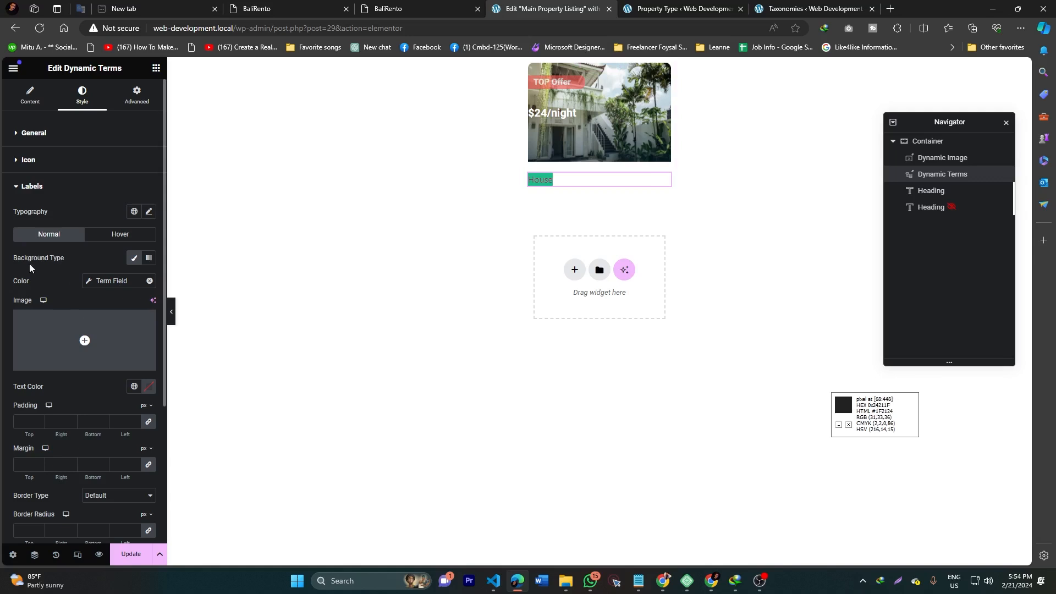
pyautogui.click(149, 387)
pyautogui.moveTo(138, 449); pyautogui.dragTo(85, 430)
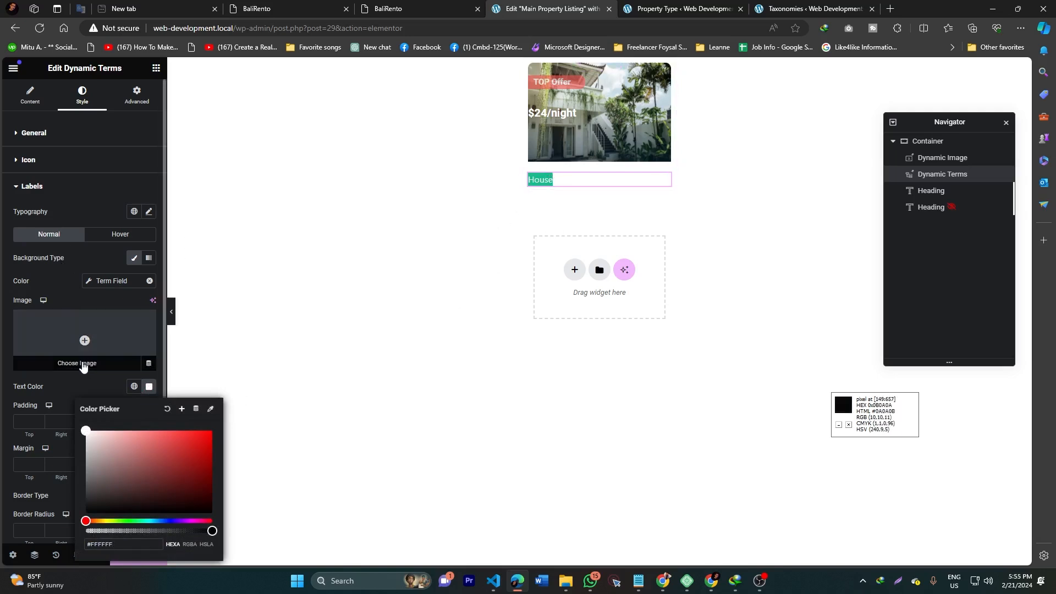
pyautogui.click(135, 98)
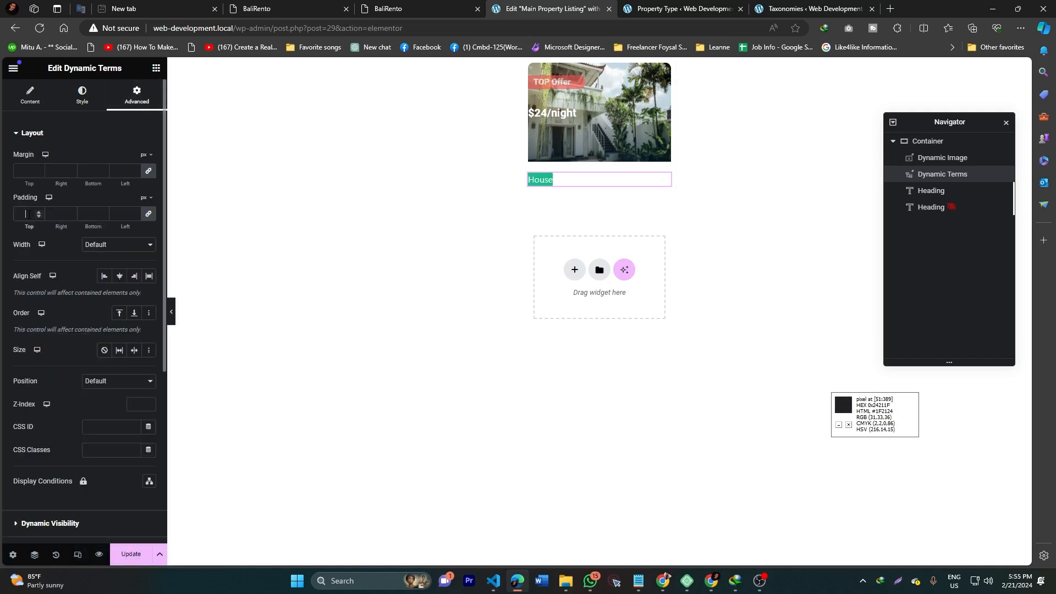
pyautogui.write('3')
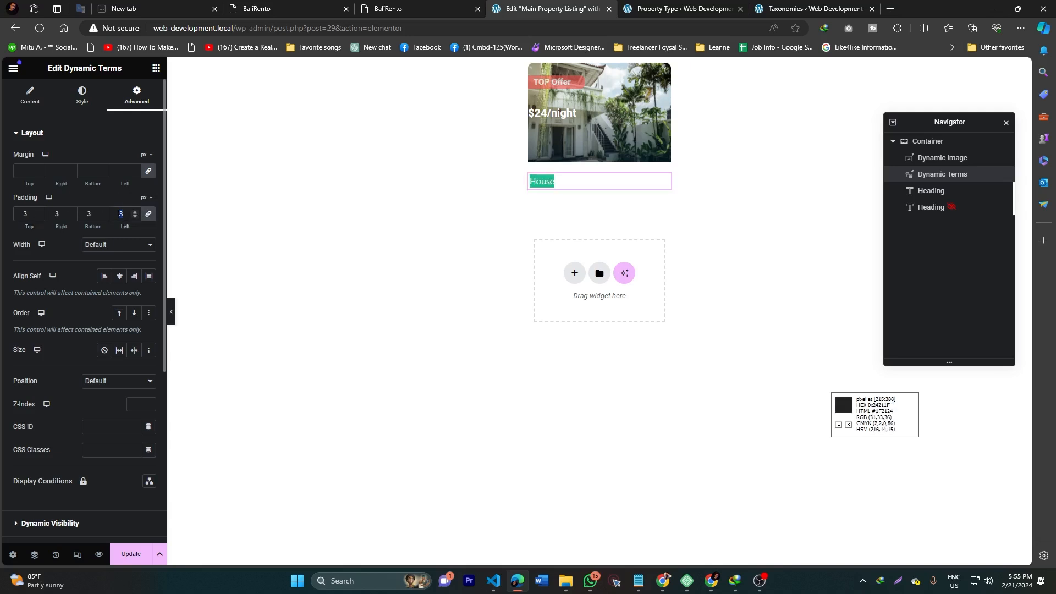
pyautogui.click(82, 94)
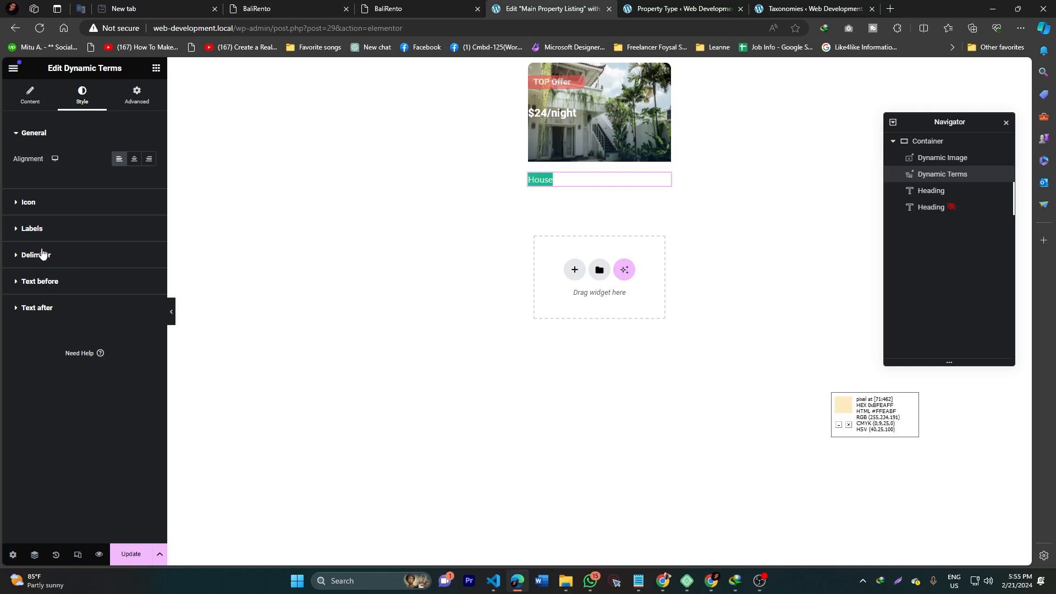
# Set the Dynamic Terms labels' padding, unlinked, to 4 px top and bottom and 8 px right and left
pyautogui.click(44, 230)
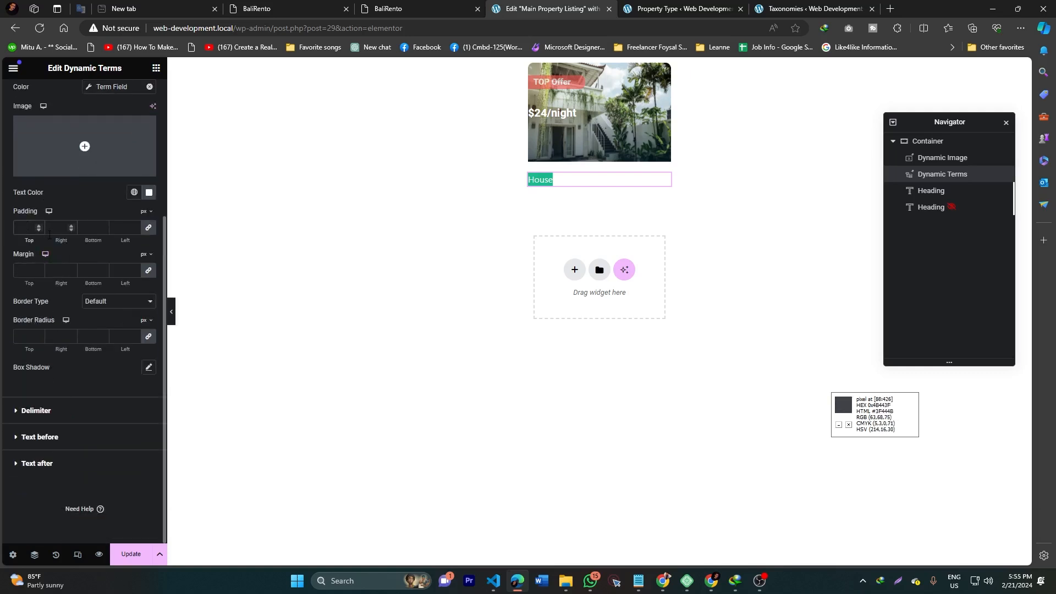
pyautogui.click(149, 229)
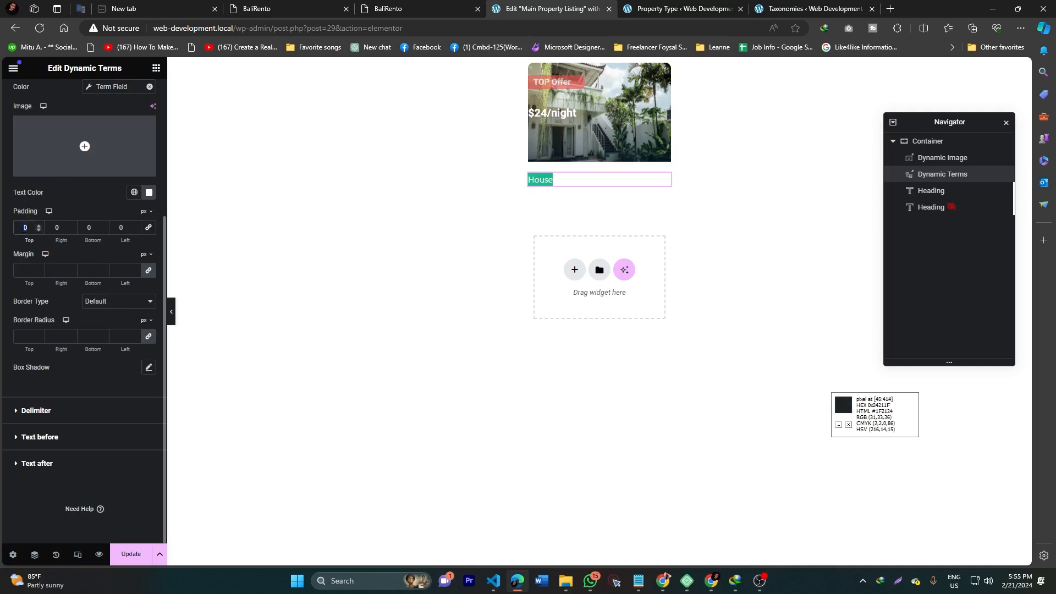
pyautogui.write('4')
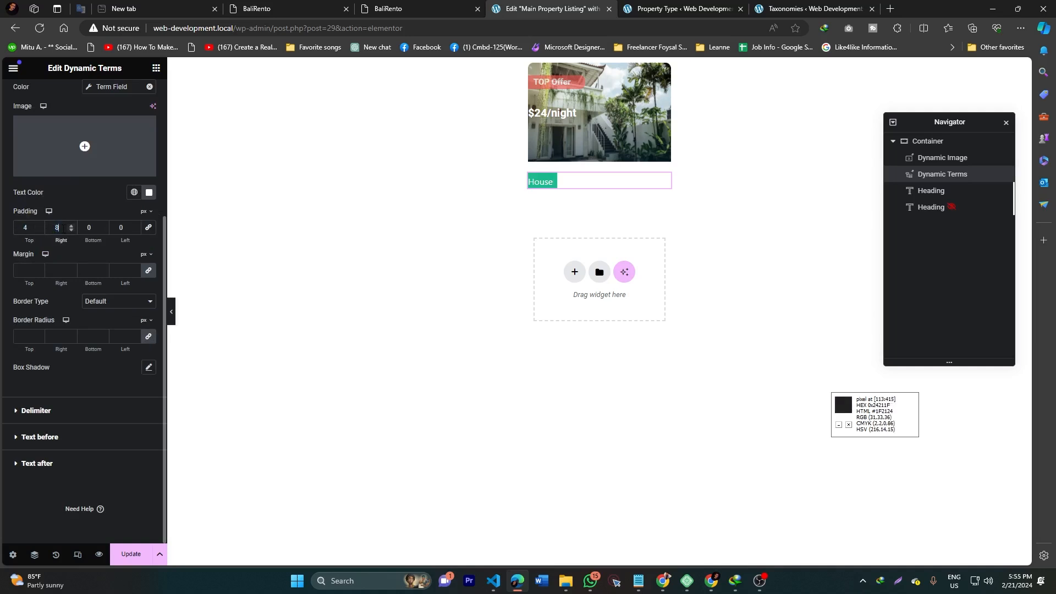
pyautogui.click(89, 230)
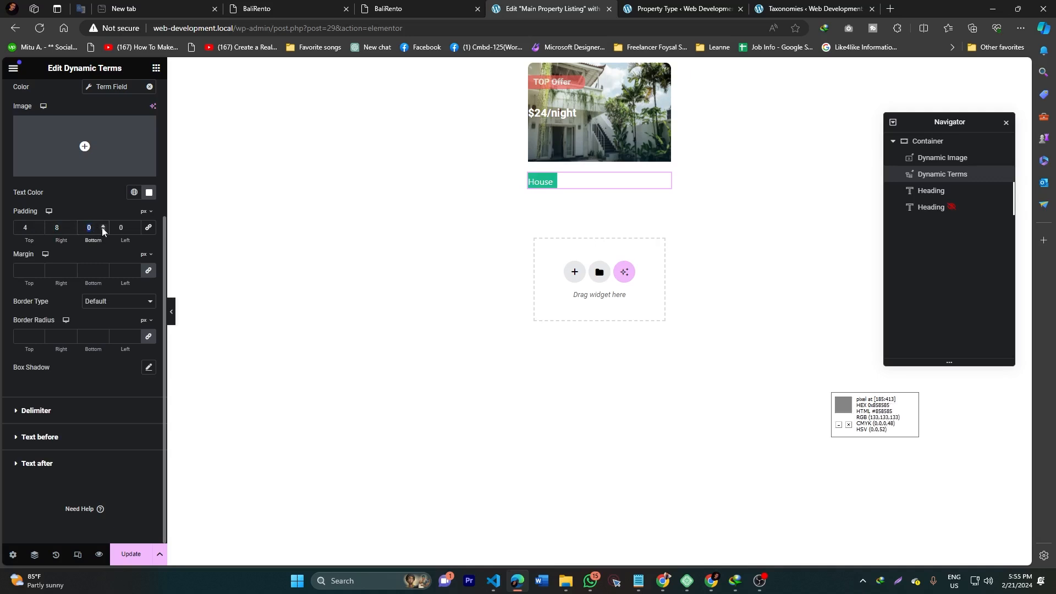
pyautogui.write('4')
pyautogui.click(130, 228)
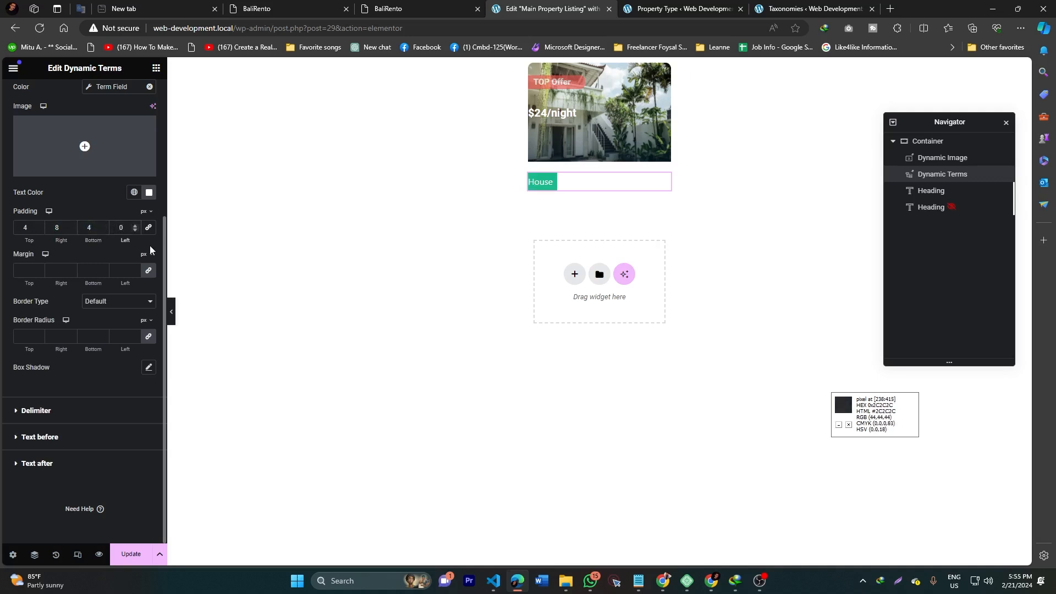
pyautogui.write('8')
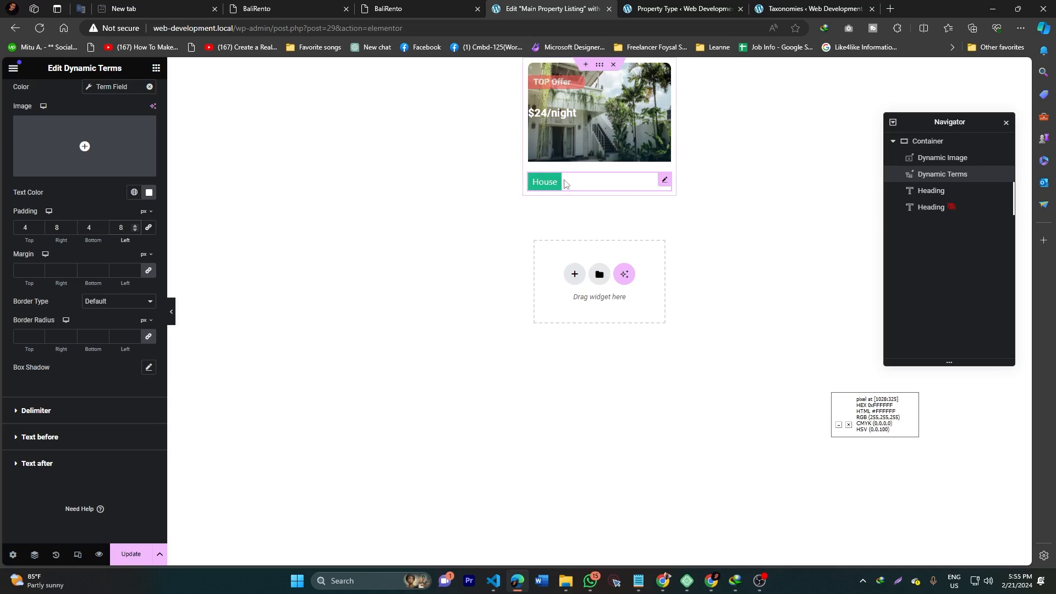
# Compare with the BaliRento cards' type labels and give the Dynamic Terms labels a 15 px border radius on all corners
pyautogui.click(418, 9)
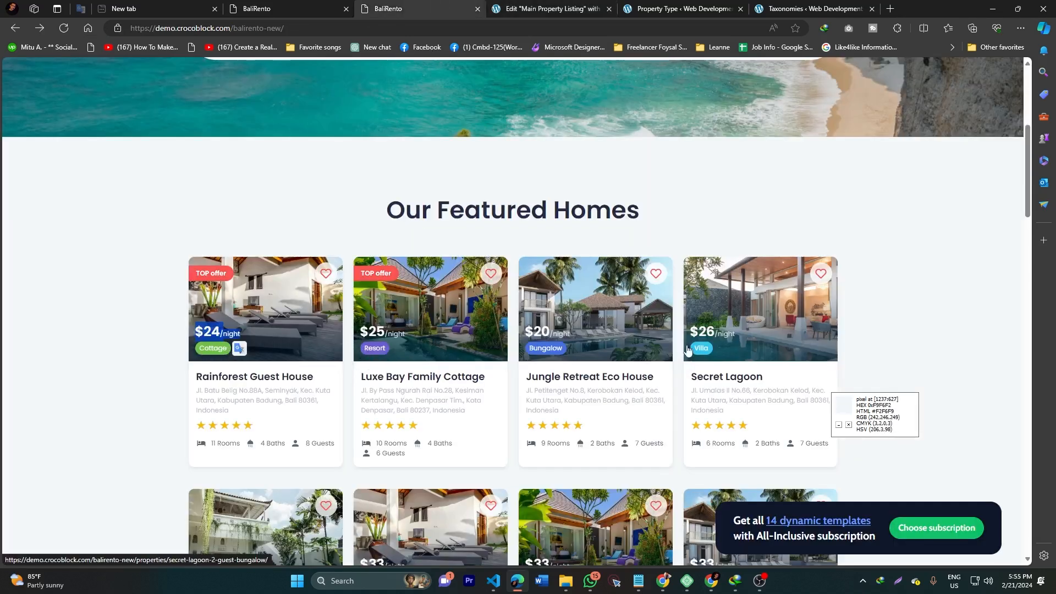
pyautogui.click(523, 9)
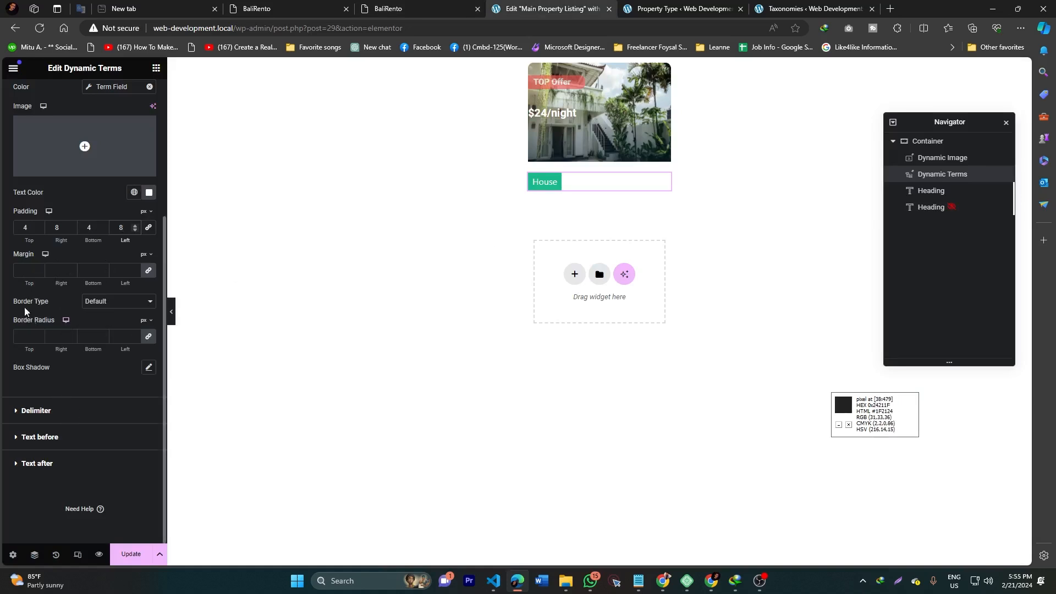
pyautogui.click(27, 336)
pyautogui.write('15')
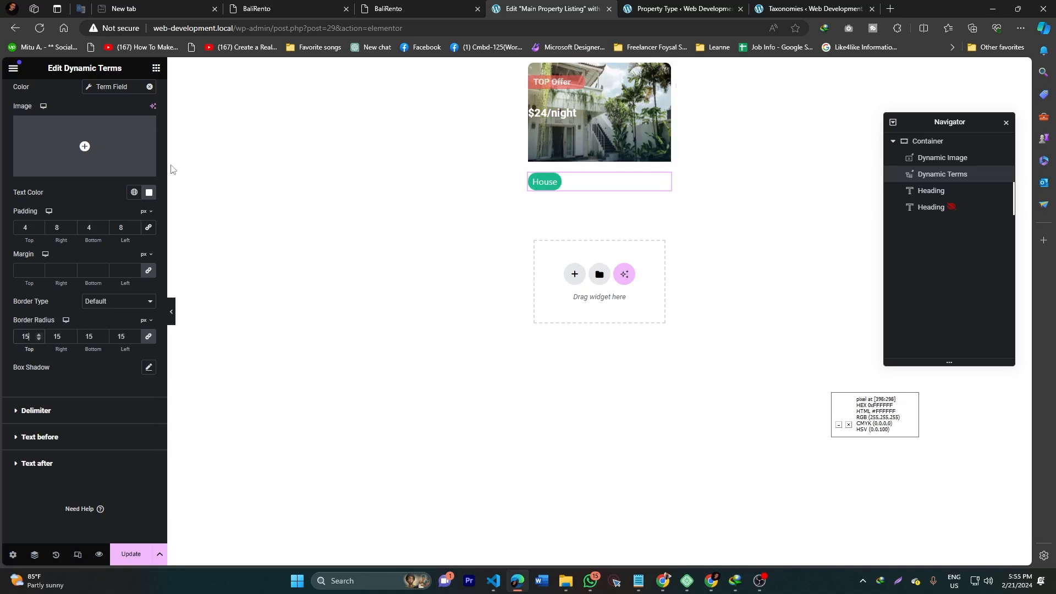
# Position the Dynamic Terms widget absolutely with a horizontal offset of 10 px
pyautogui.scroll(5, 99, 176)
pyautogui.click(137, 99)
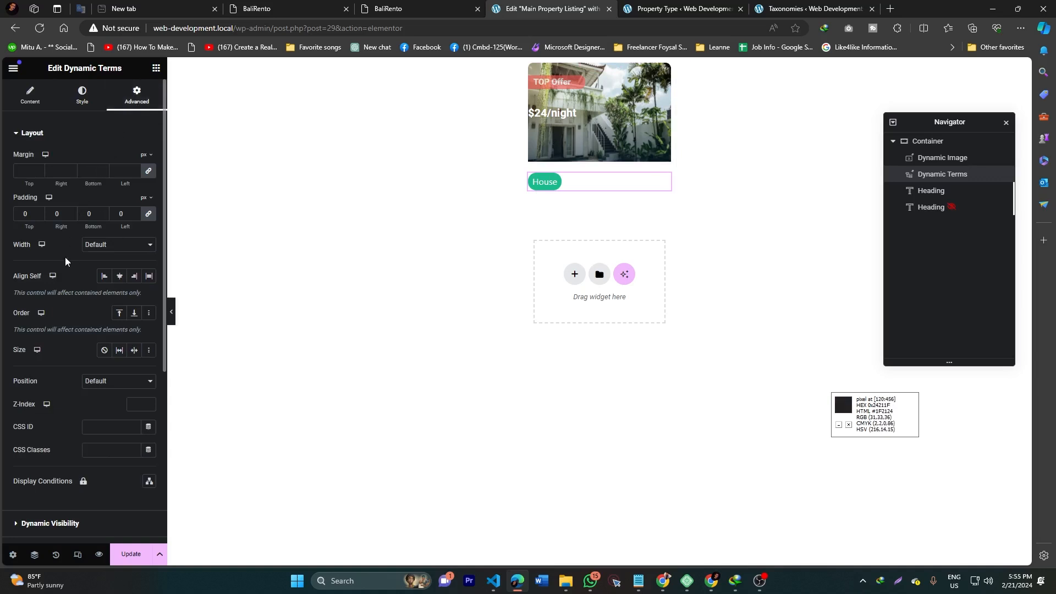
pyautogui.scroll(-4, 83, 380)
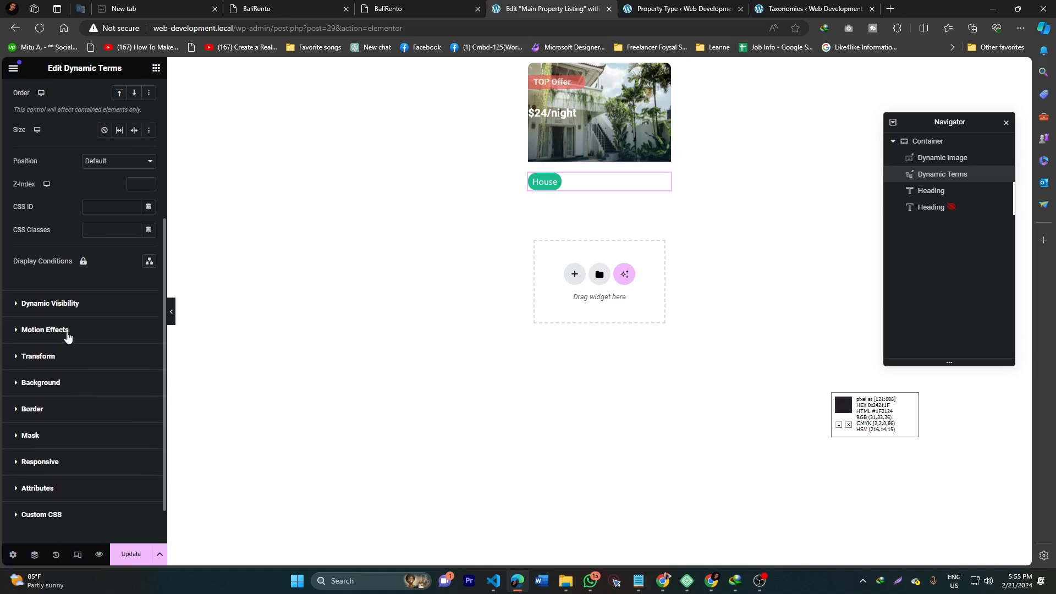
pyautogui.scroll(1, 66, 330)
pyautogui.click(124, 217)
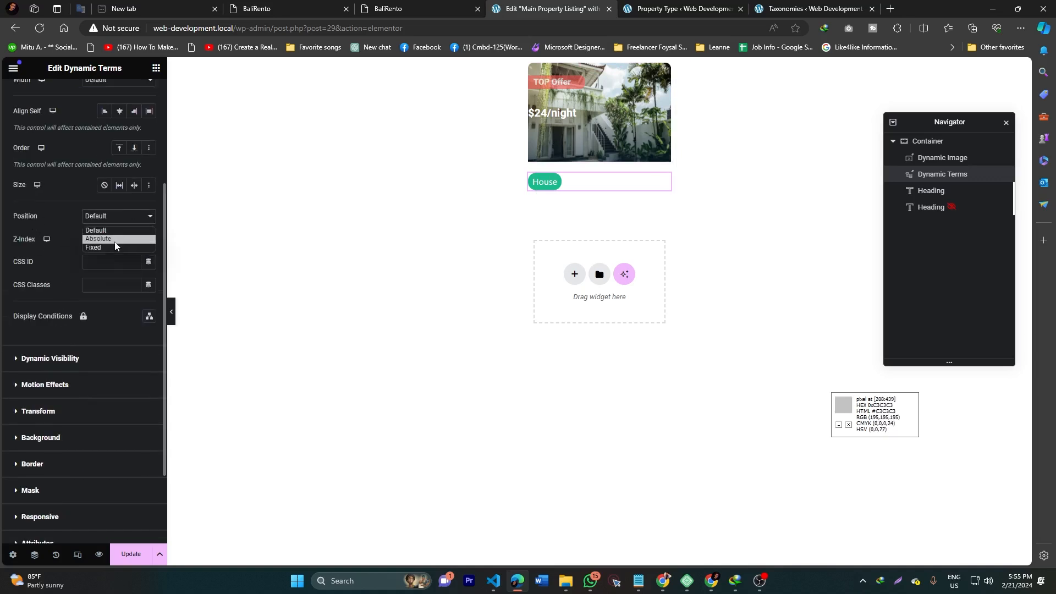
pyautogui.click(115, 238)
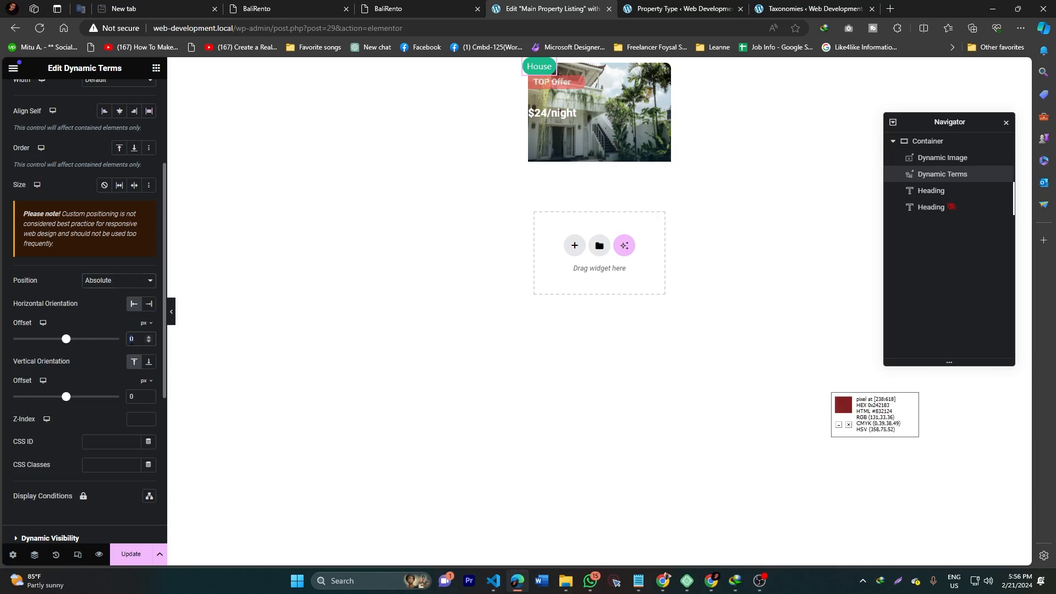
pyautogui.write('10')
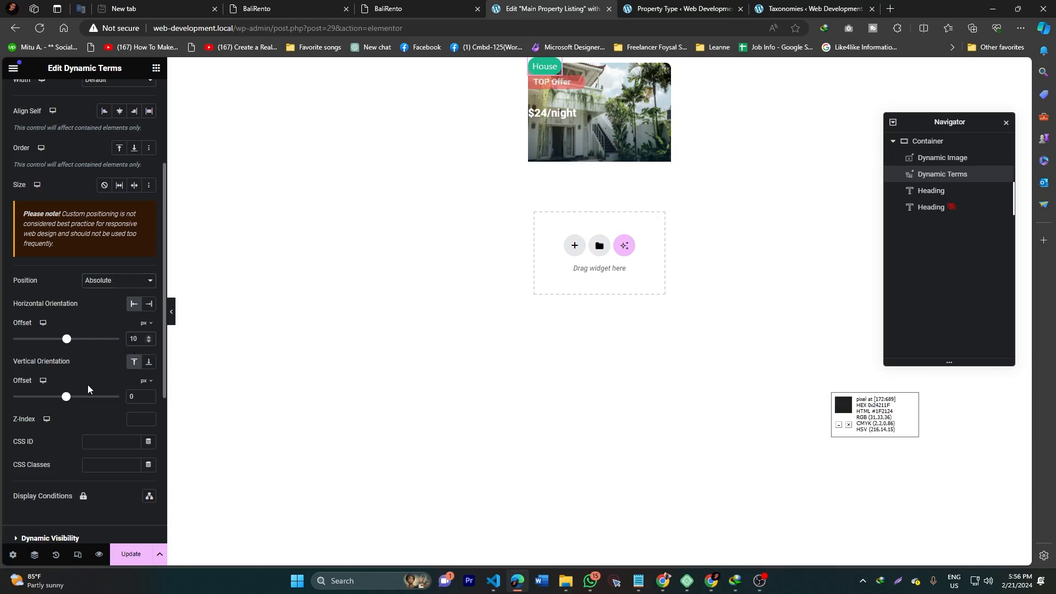
# Set the Dynamic Terms widget's vertical offset to 145 px so the label sits near the property image's lower edge
pyautogui.moveTo(67, 397); pyautogui.dragTo(74, 401)
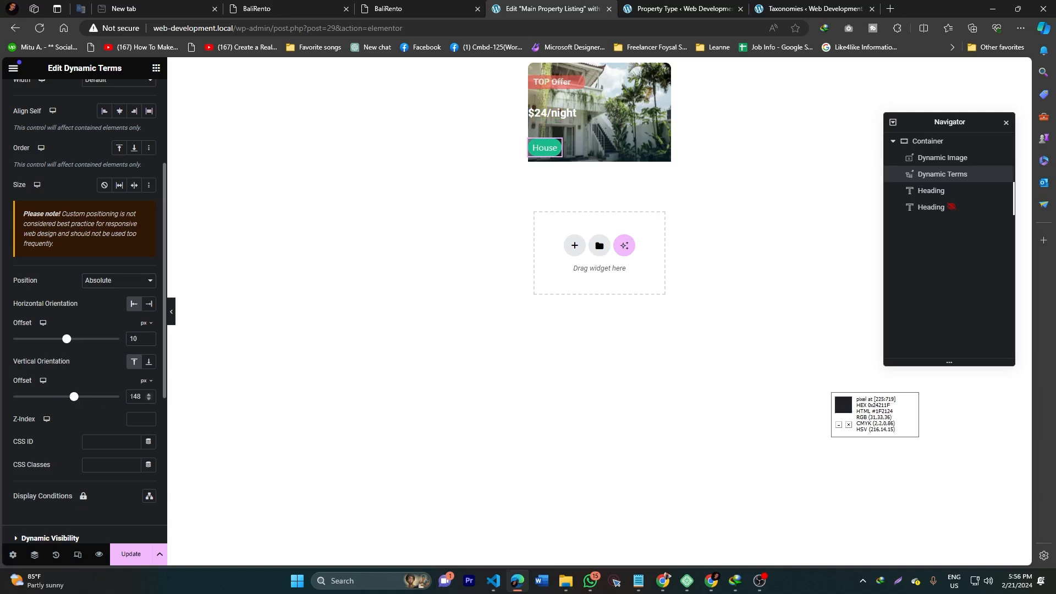
pyautogui.doubleClick(134, 397)
pyautogui.click(146, 399)
pyautogui.click(147, 399)
pyautogui.click(146, 399)
pyautogui.click(146, 400)
pyautogui.click(149, 394)
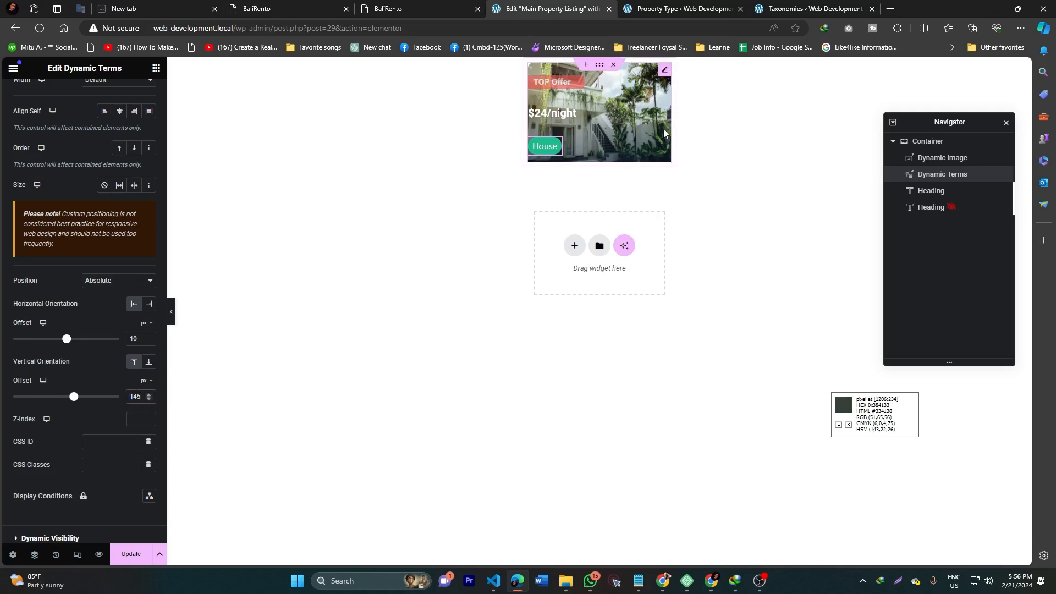
# Set the nightly price heading's font size to 30 px and compare it with the BaliRento cards
pyautogui.click(555, 115)
pyautogui.click(149, 205)
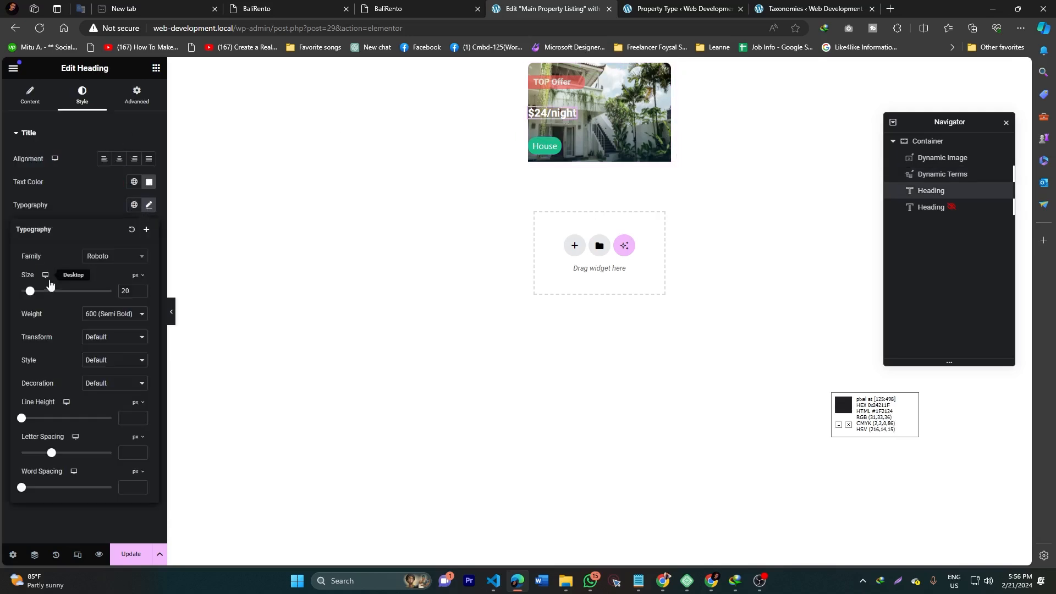
pyautogui.moveTo(31, 292); pyautogui.dragTo(36, 292)
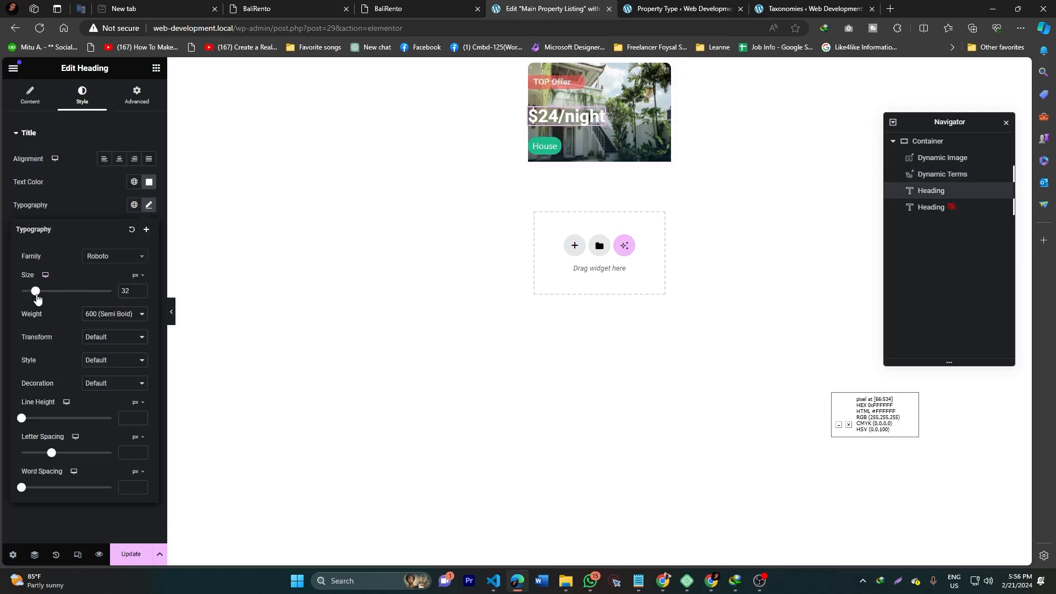
pyautogui.click(141, 294)
pyautogui.click(141, 293)
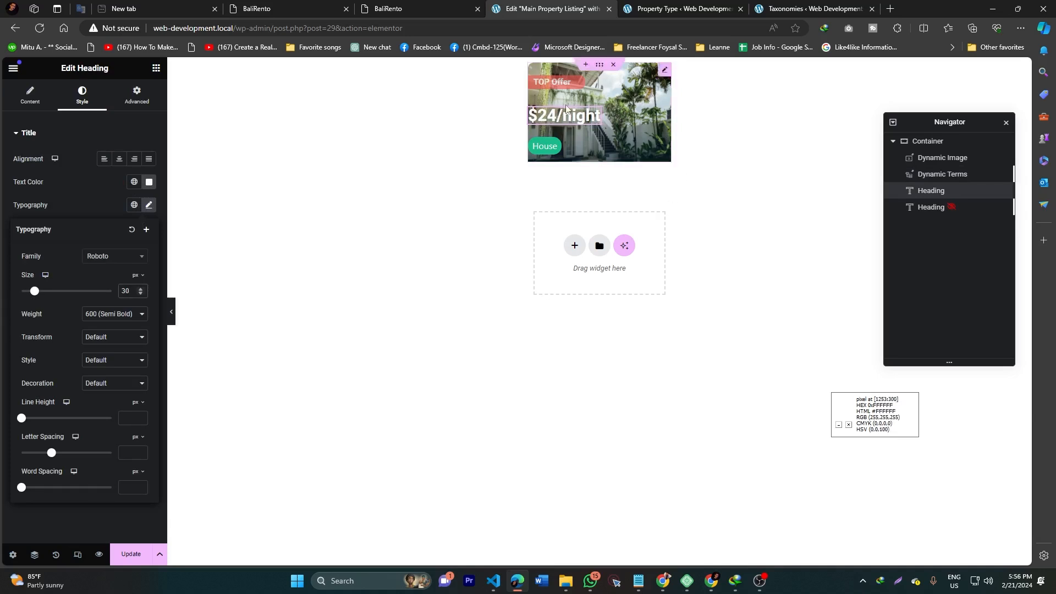
pyautogui.click(411, 2)
pyautogui.click(504, 2)
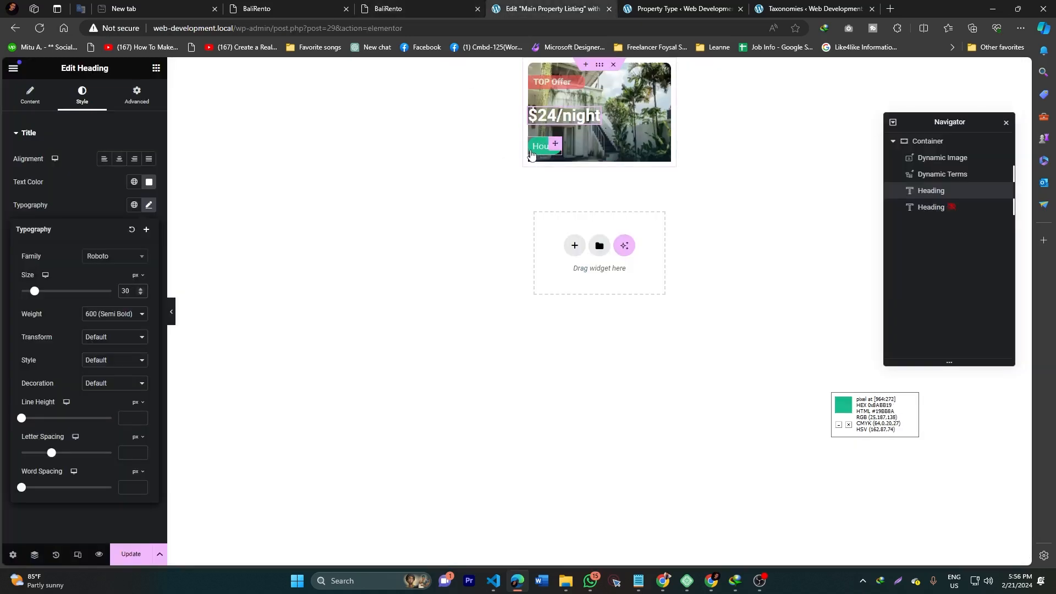
# Update the listing item and compare it with the featured home cards on the BaliRento demo page
pyautogui.click(103, 208)
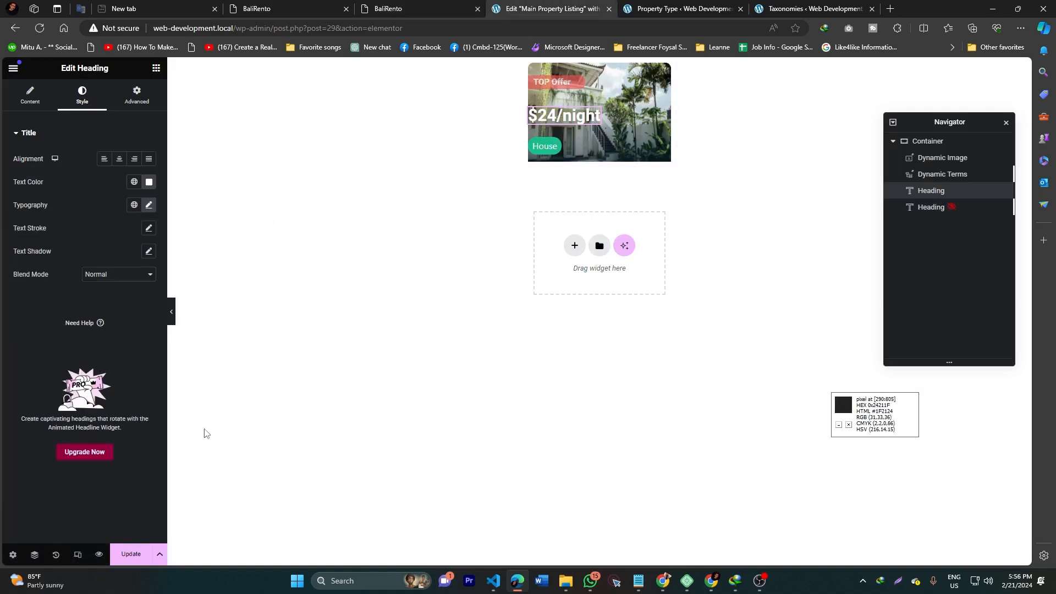
pyautogui.click(131, 555)
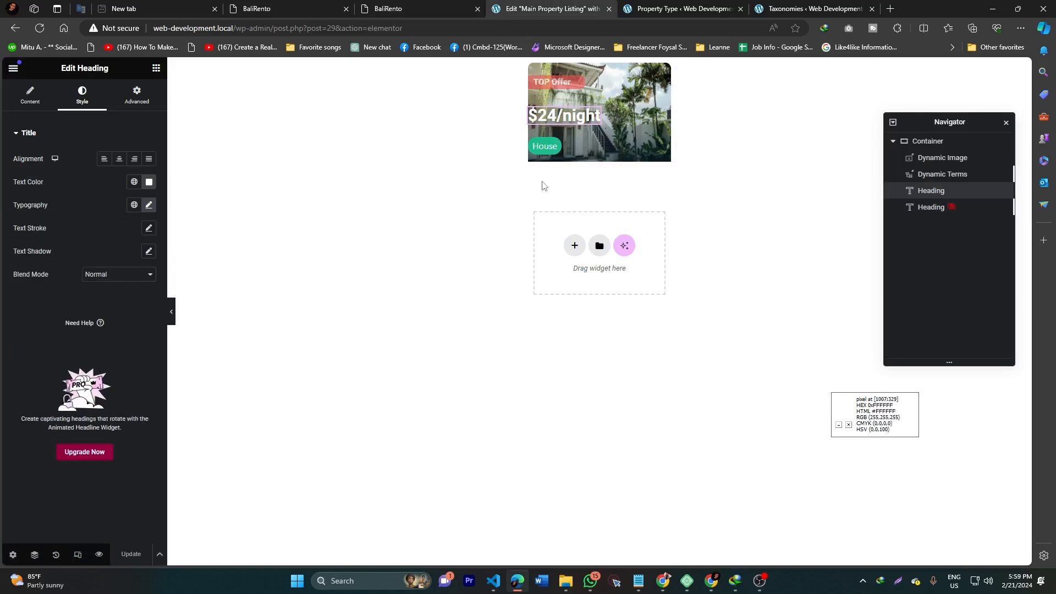
pyautogui.click(418, 8)
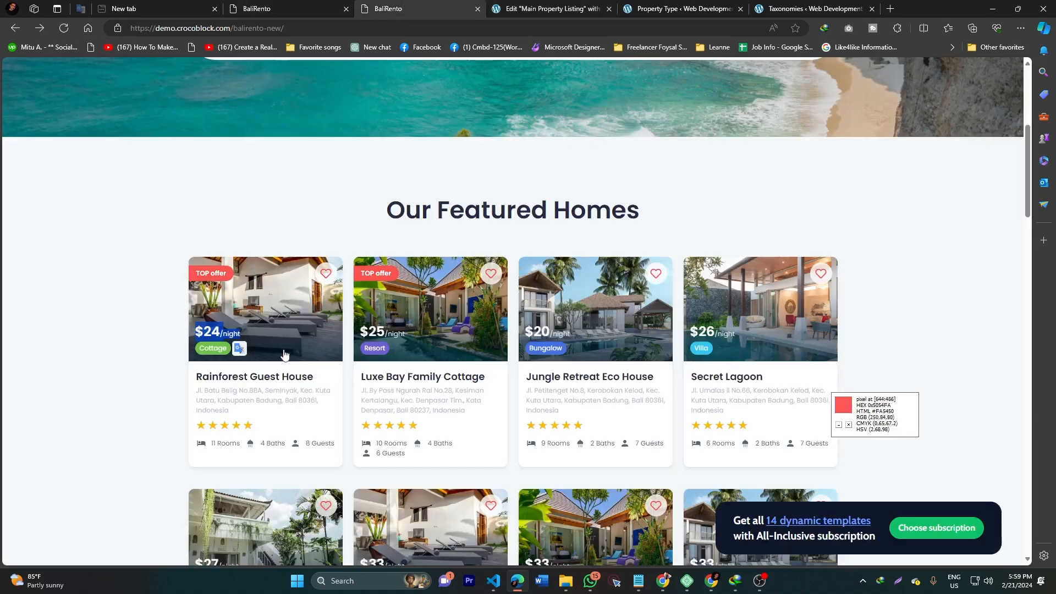
pyautogui.click(544, 8)
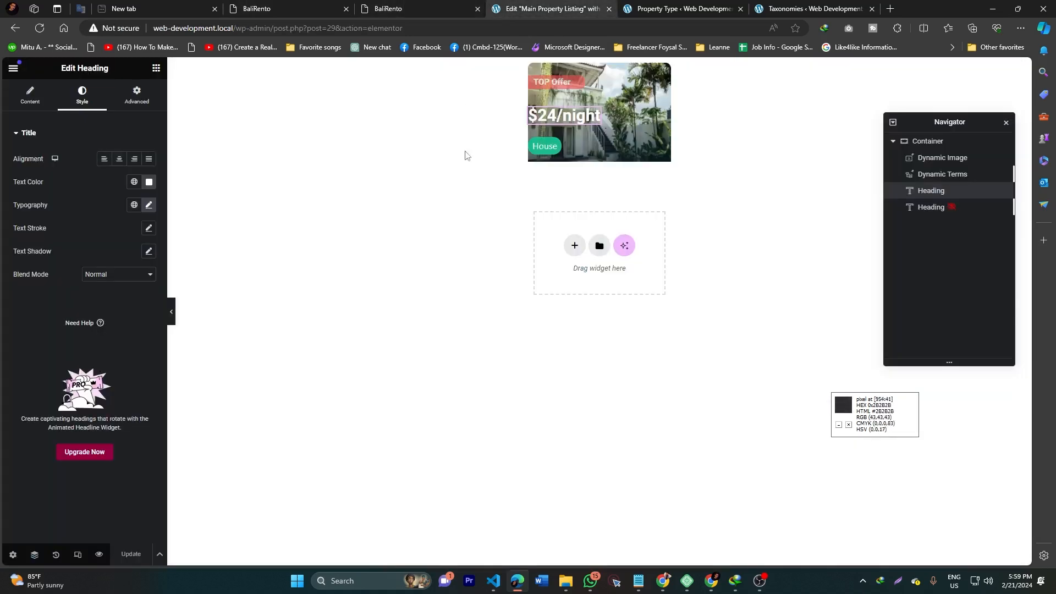
# Add a nested container directly below the property image and set its padding to 0 px on all sides
pyautogui.click(156, 69)
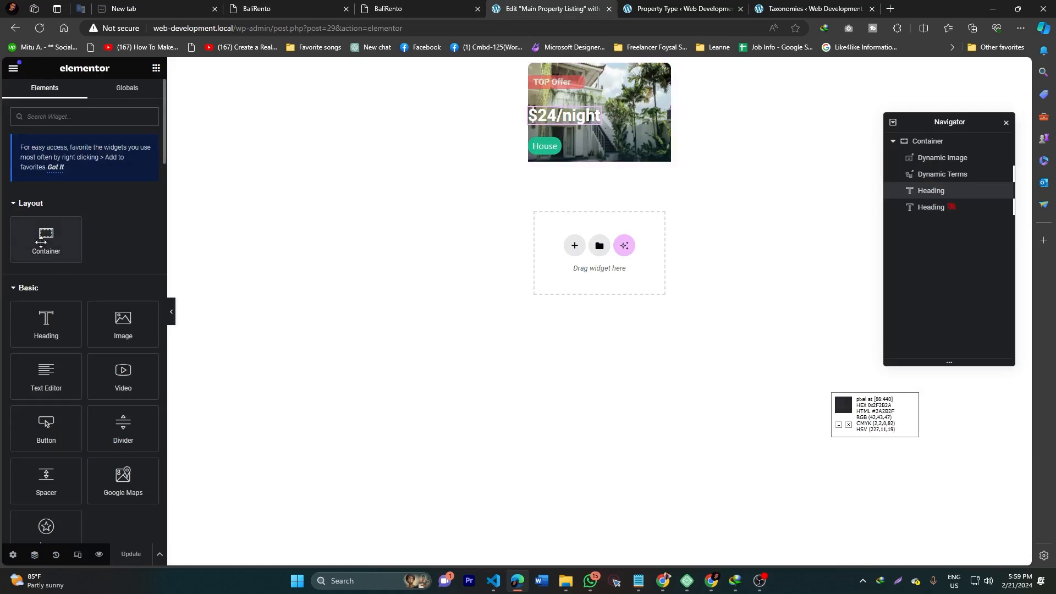
pyautogui.moveTo(39, 238); pyautogui.dragTo(590, 168)
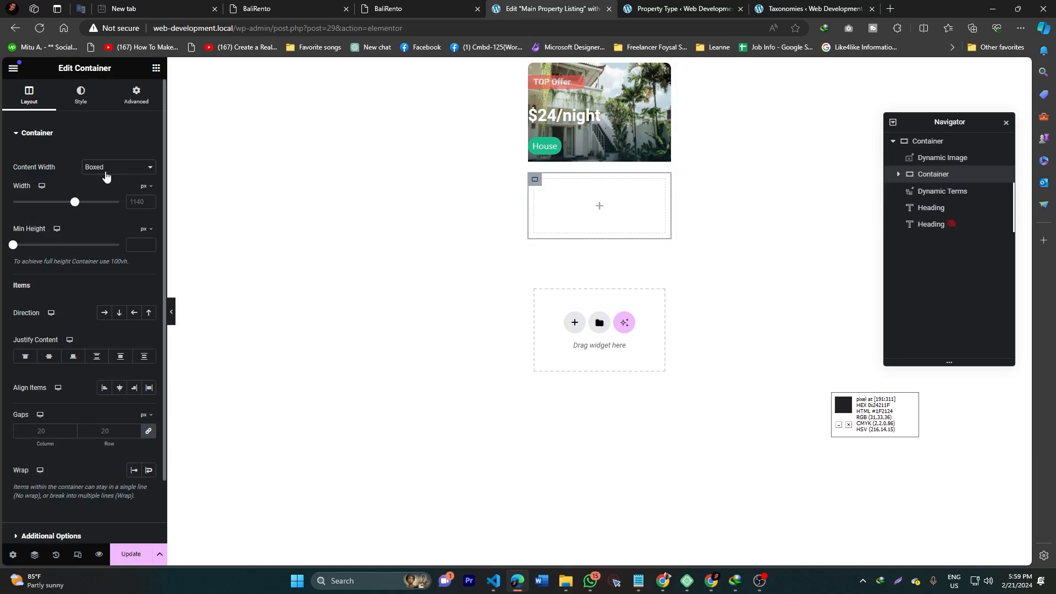
pyautogui.click(136, 95)
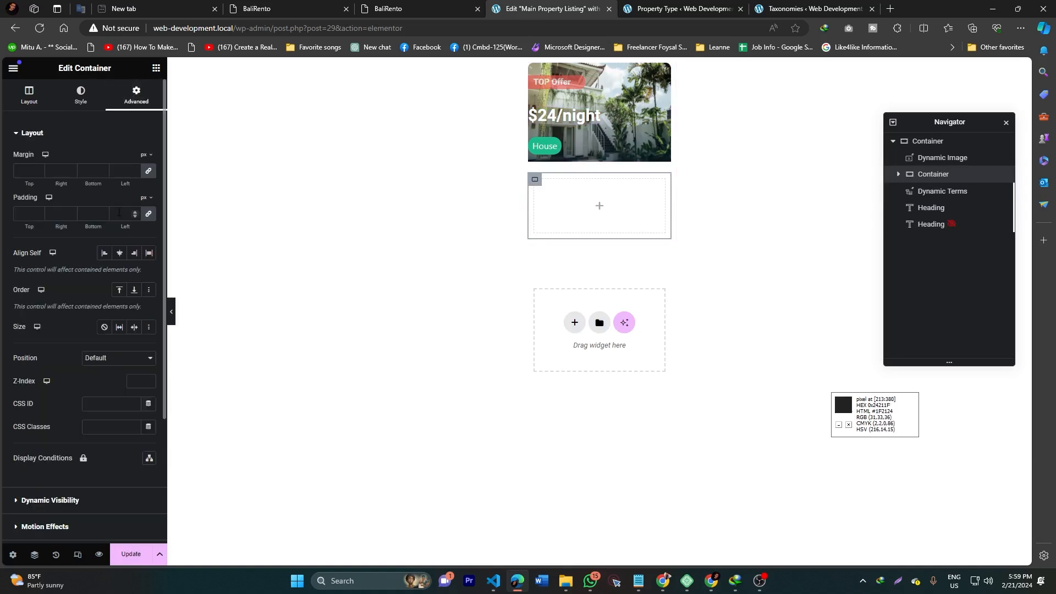
pyautogui.write('0')
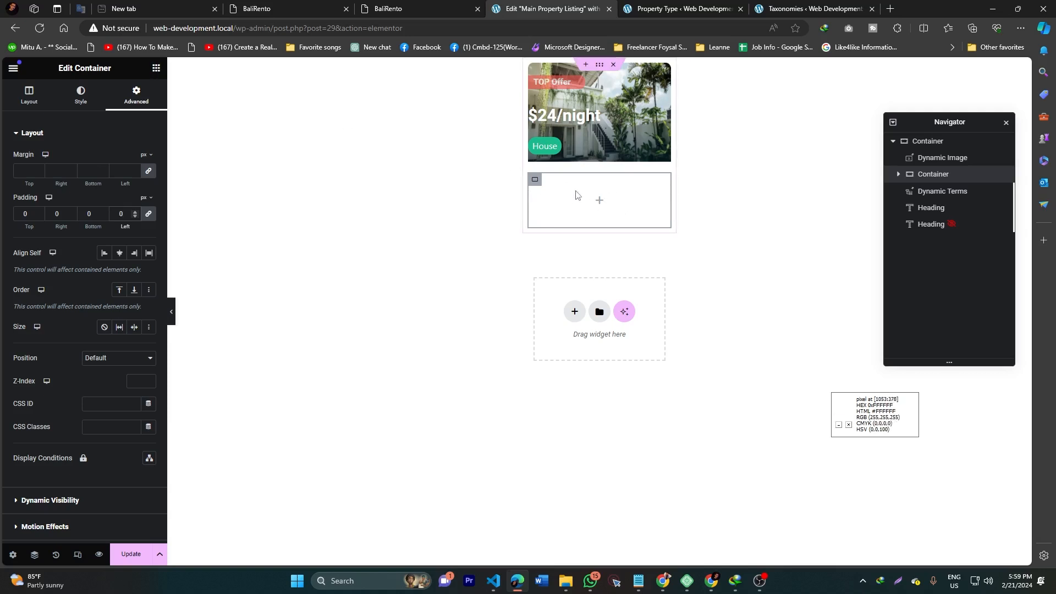
pyautogui.click(156, 68)
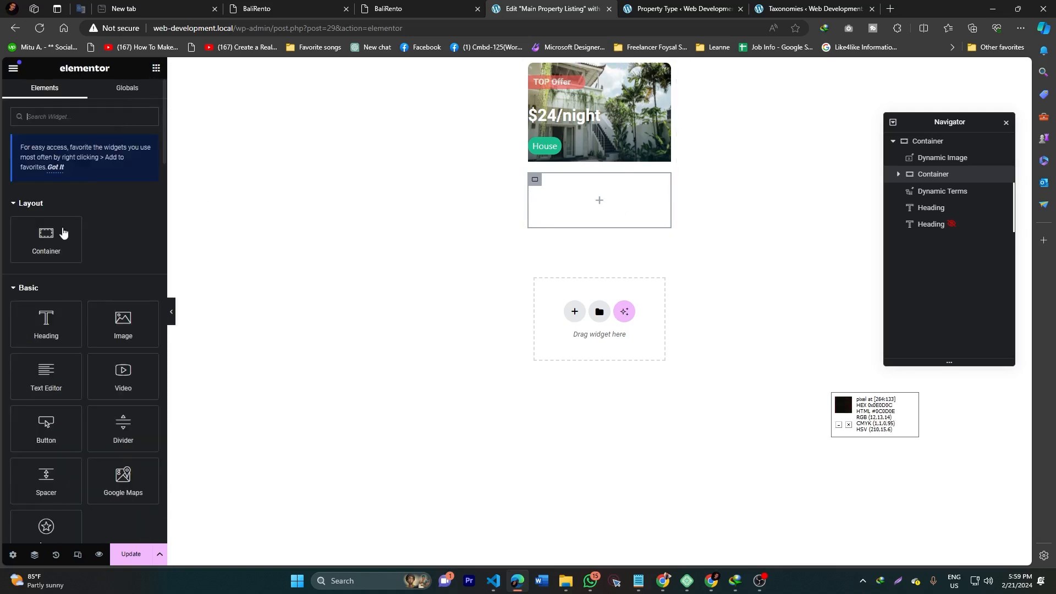
# Find the dynamic widgets and add a Dynamic Link to the empty container below the property image
pyautogui.click(71, 118)
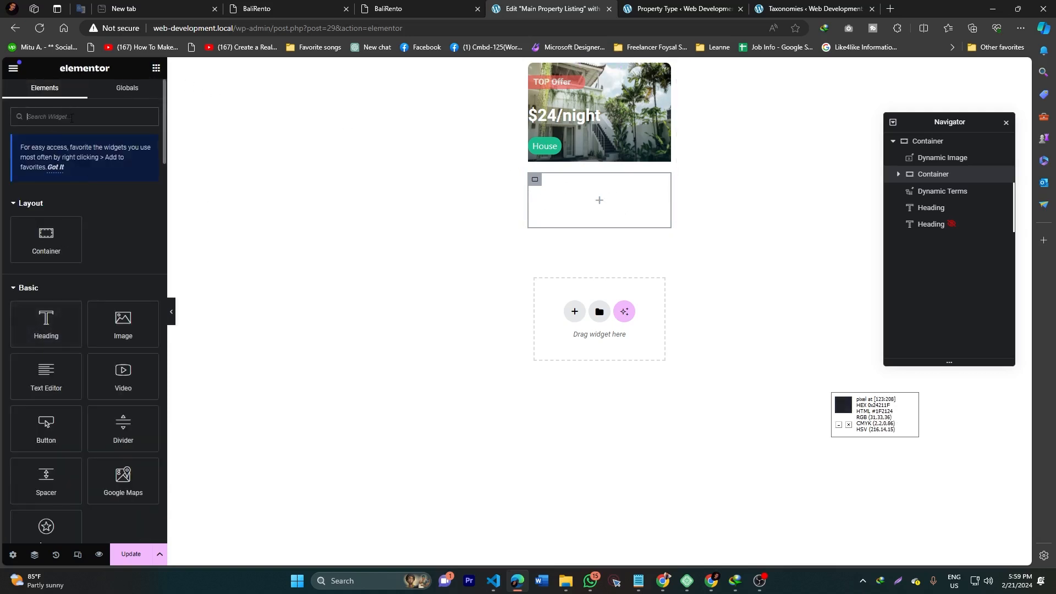
pyautogui.write('dynam')
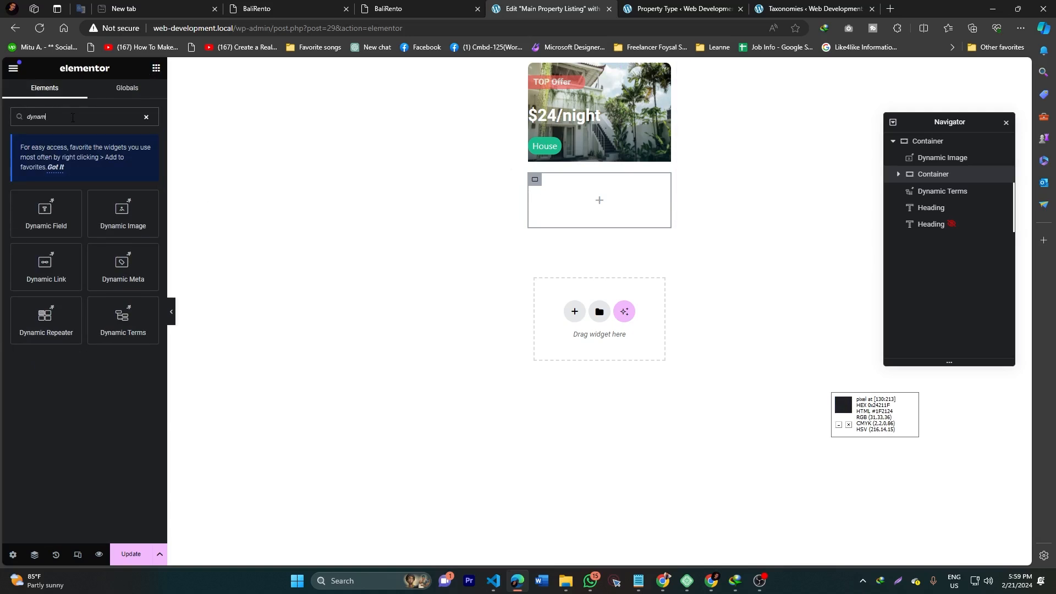
pyautogui.moveTo(44, 259); pyautogui.dragTo(609, 213)
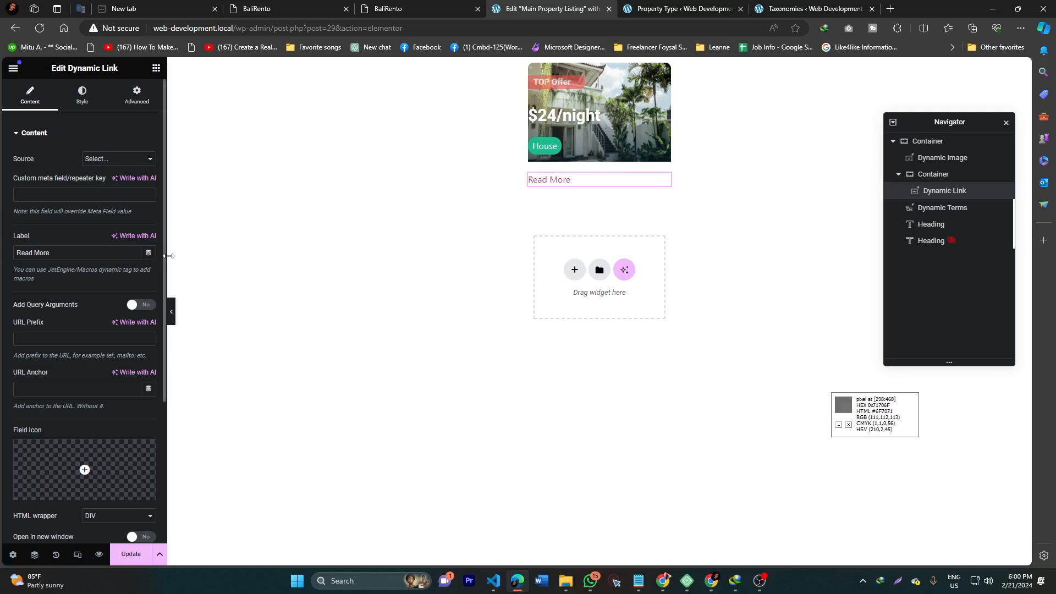
# Set the Dynamic Link's label to the JetEngine Macros dynamic tag with the Title macro
pyautogui.click(121, 254)
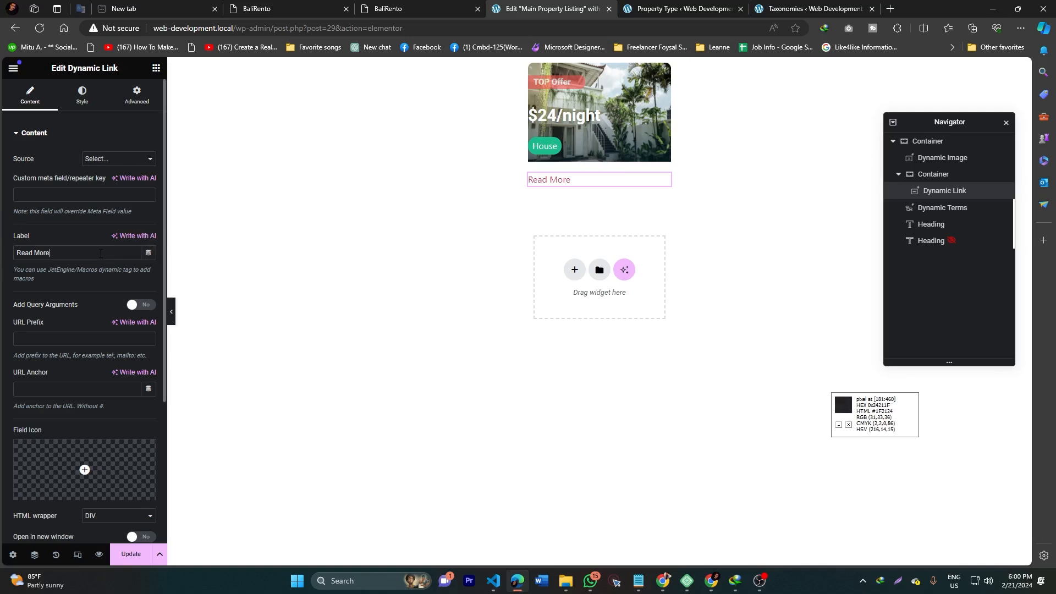
pyautogui.click(148, 254)
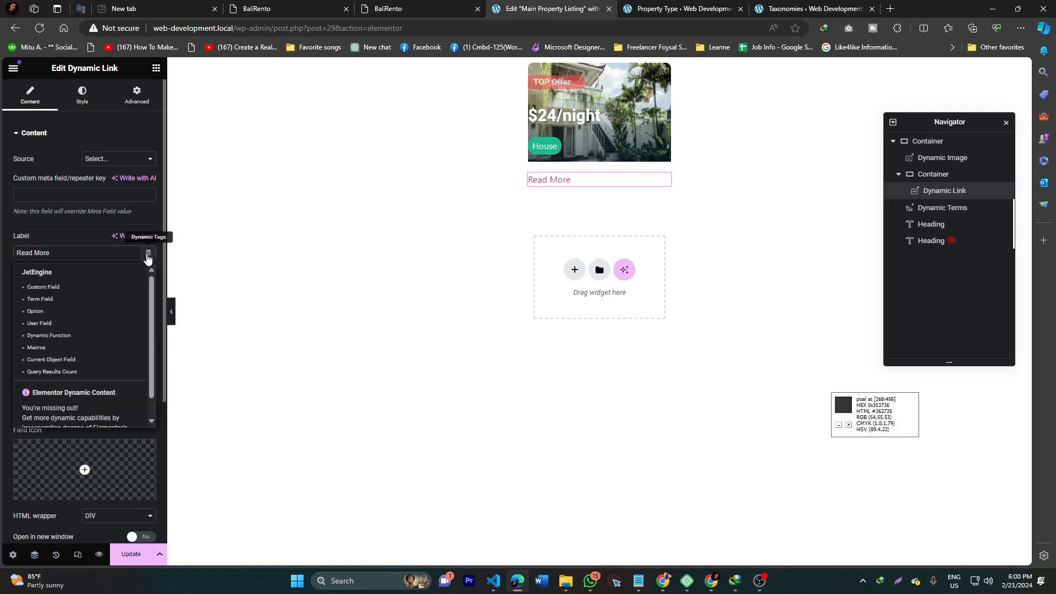
pyautogui.click(35, 348)
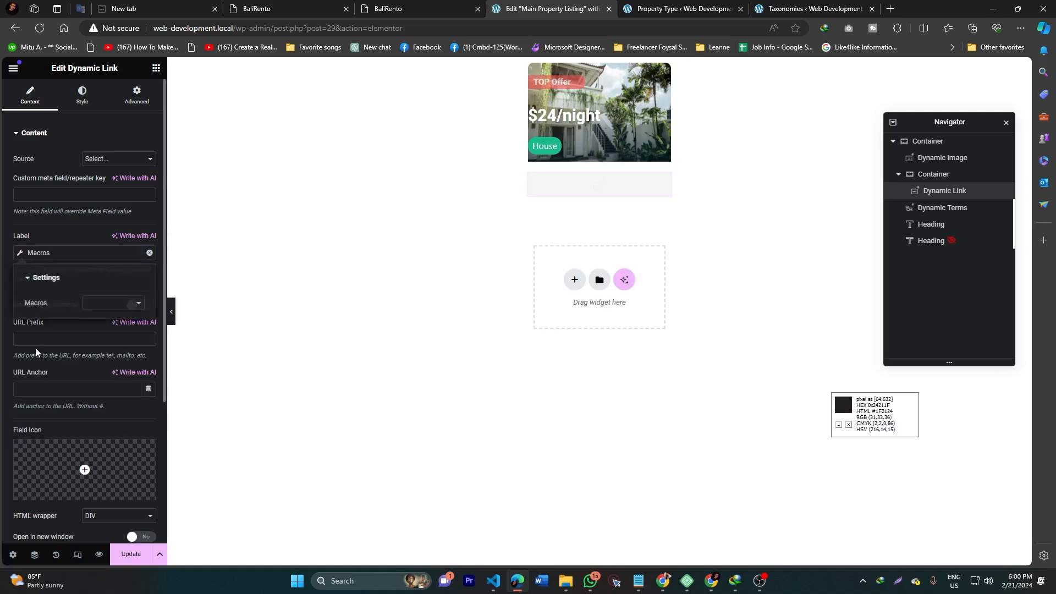
pyautogui.click(107, 307)
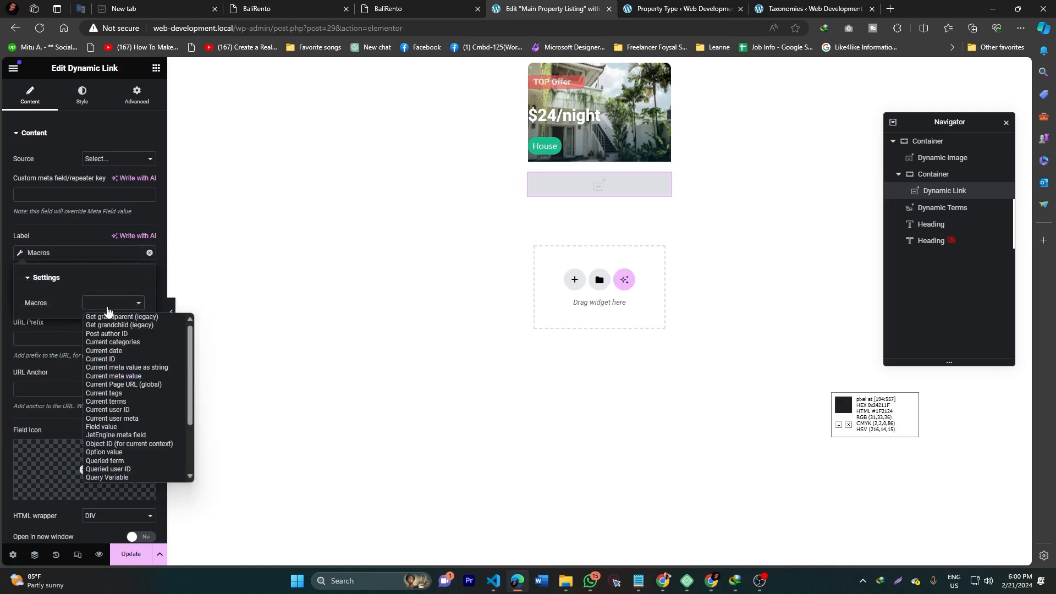
pyautogui.scroll(-3, 104, 440)
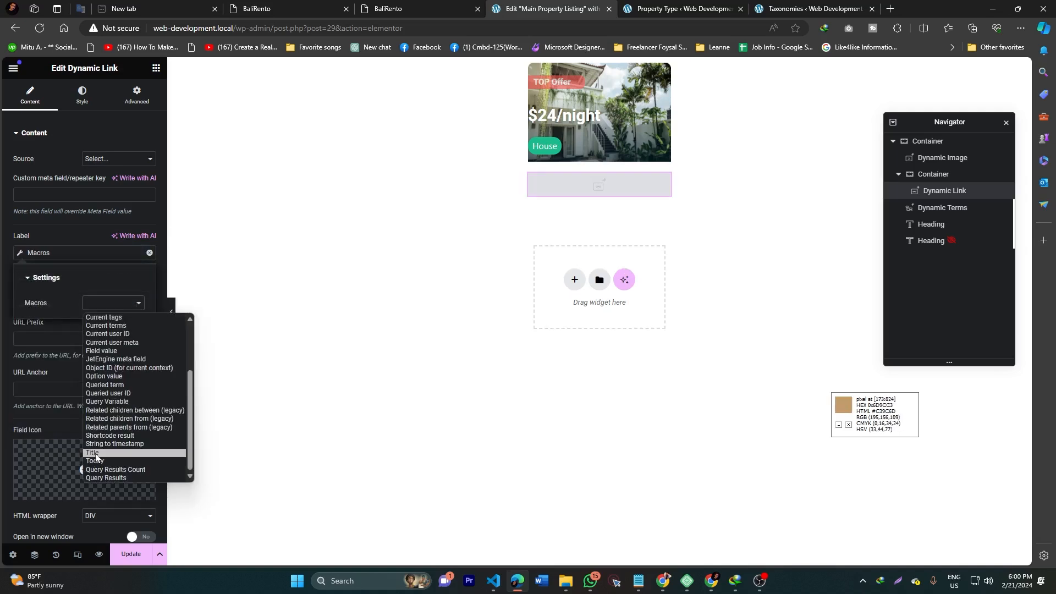
pyautogui.click(96, 454)
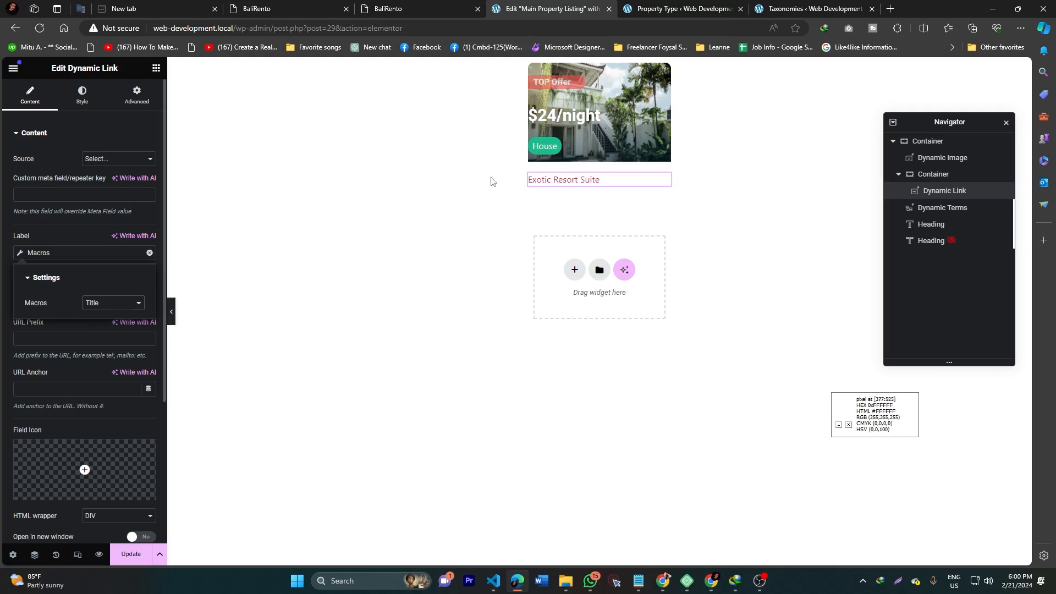
pyautogui.click(80, 329)
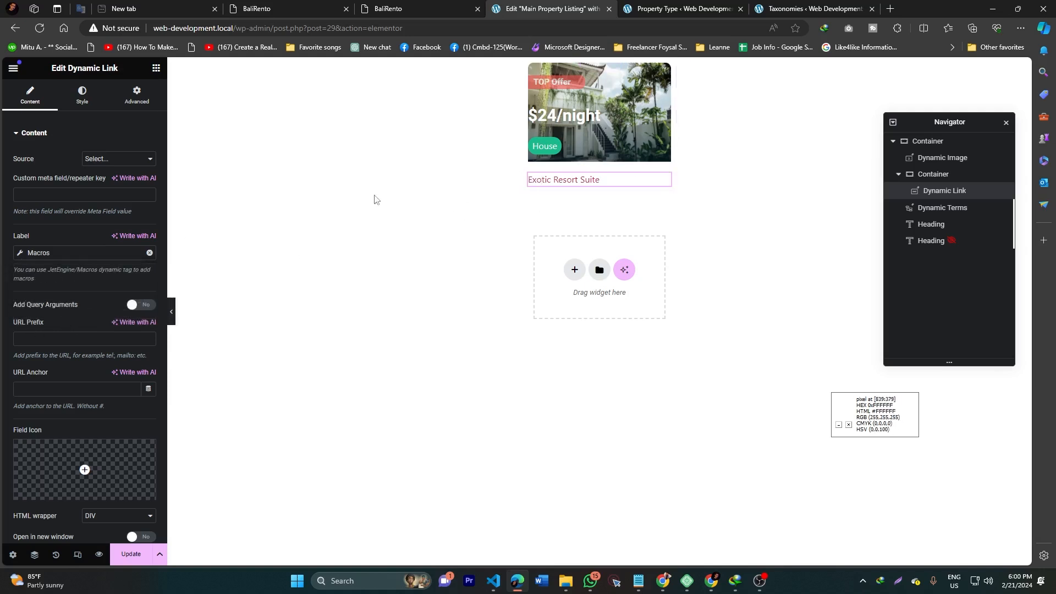
# Check the card titles on the BaliRento demo page and set the title link's font size to 23 px
pyautogui.click(409, 9)
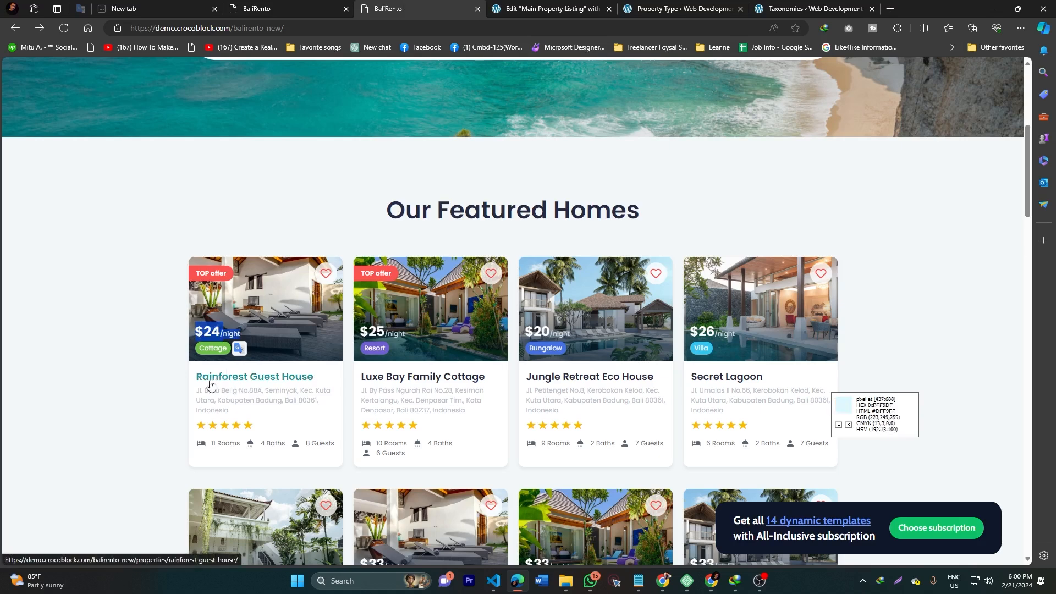
pyautogui.hotkey('ctrl', 'Tab')
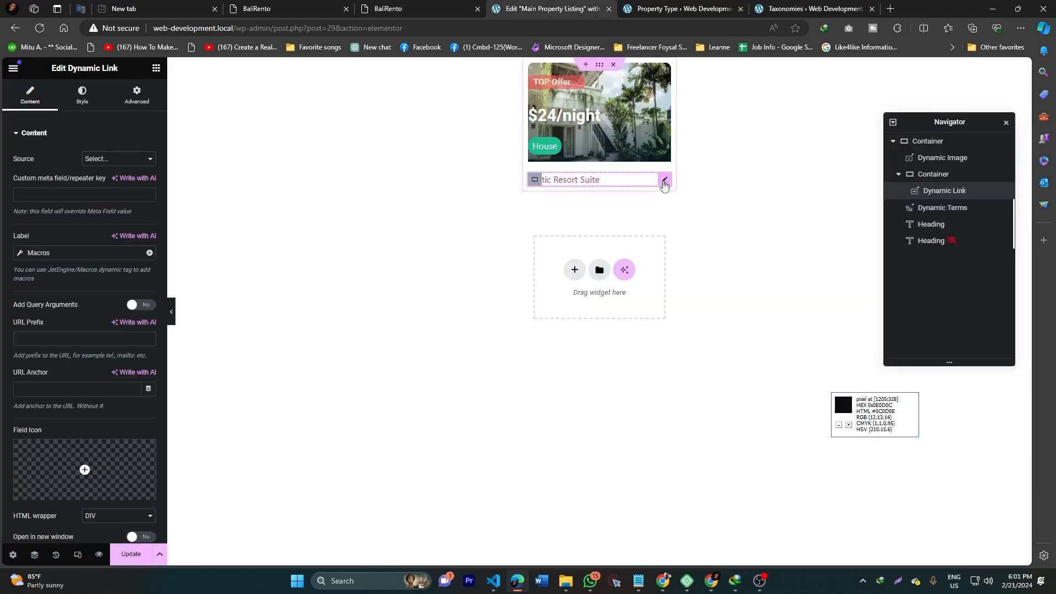
pyautogui.click(81, 99)
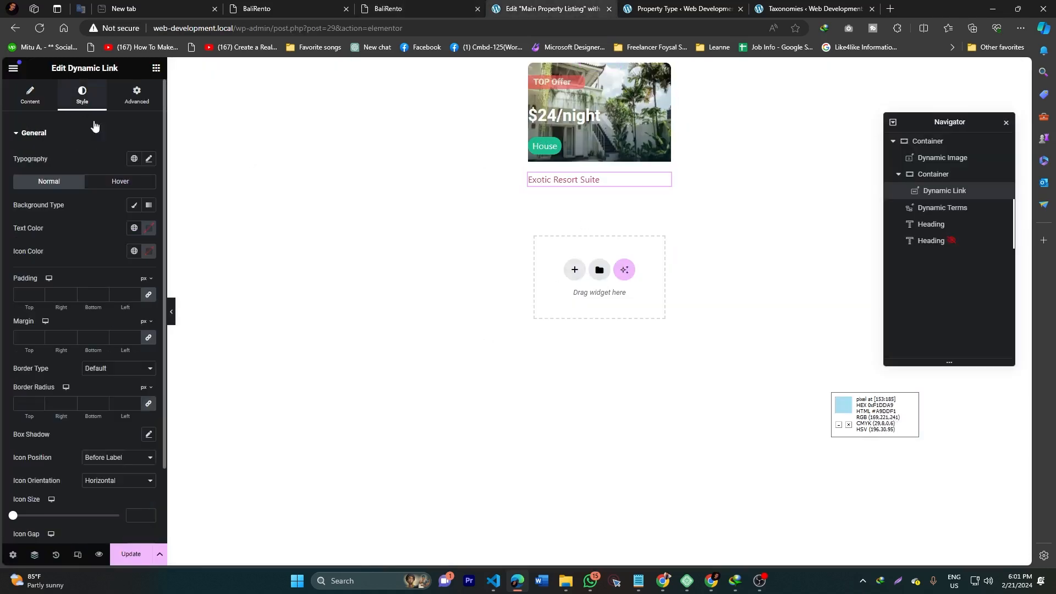
pyautogui.click(149, 159)
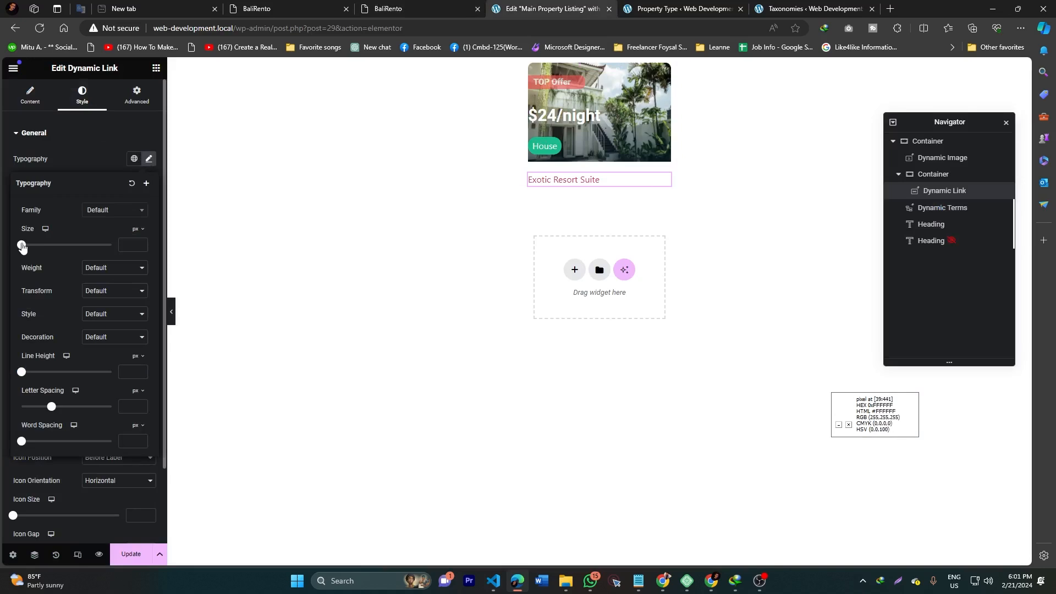
pyautogui.moveTo(22, 247); pyautogui.dragTo(33, 249)
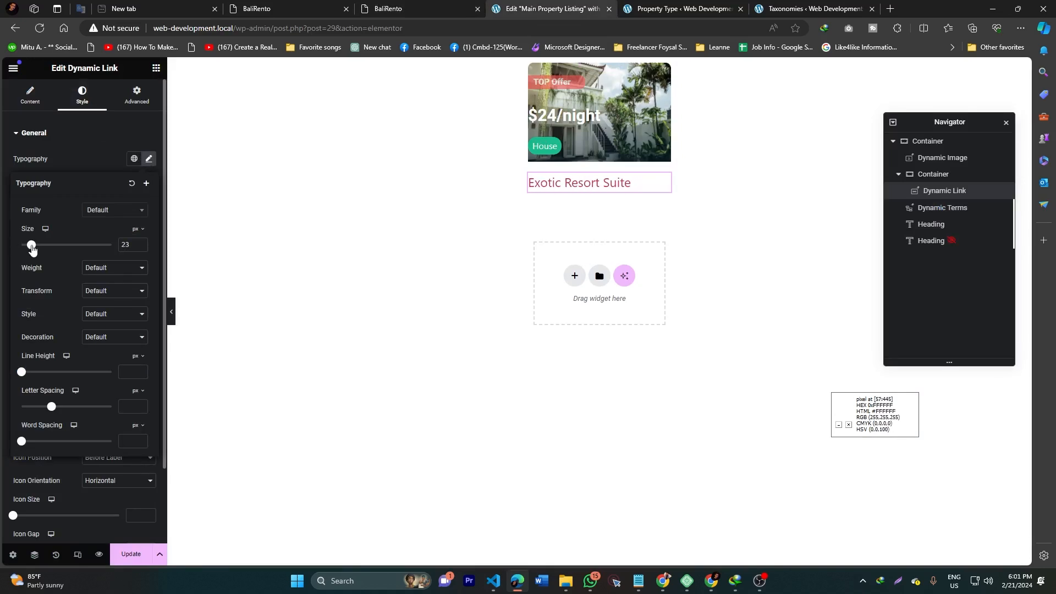
# Snip the Rainforest Guest House title on the BaliRento page and set the title link's typography to weight 500 (Medium) and size 24 px
pyautogui.click(392, 8)
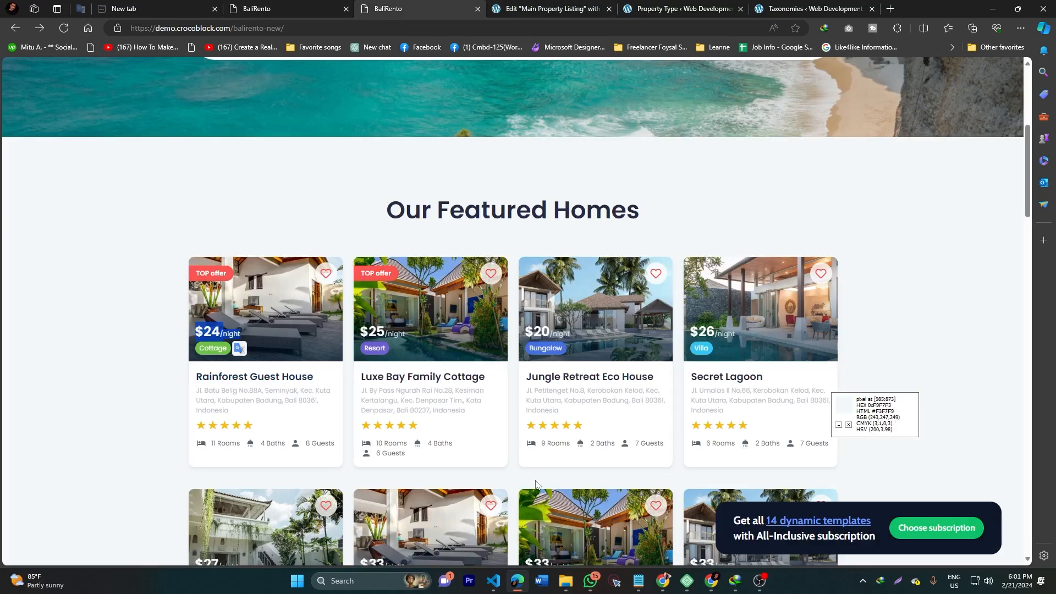
pyautogui.press('super+shift+s')
pyautogui.moveTo(144, 338); pyautogui.dragTo(346, 424)
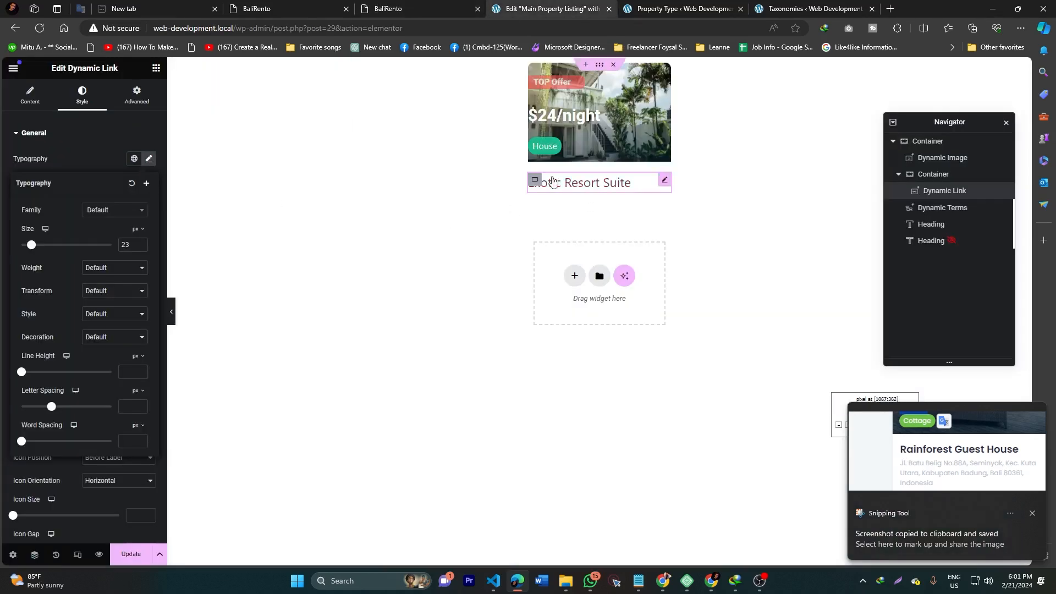
pyautogui.click(104, 269)
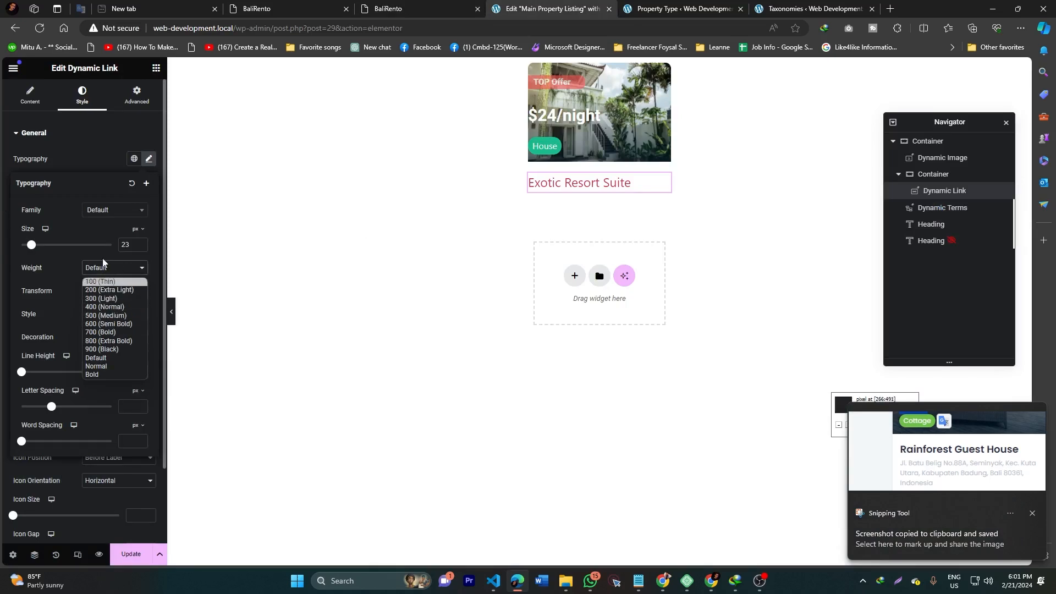
pyautogui.click(99, 316)
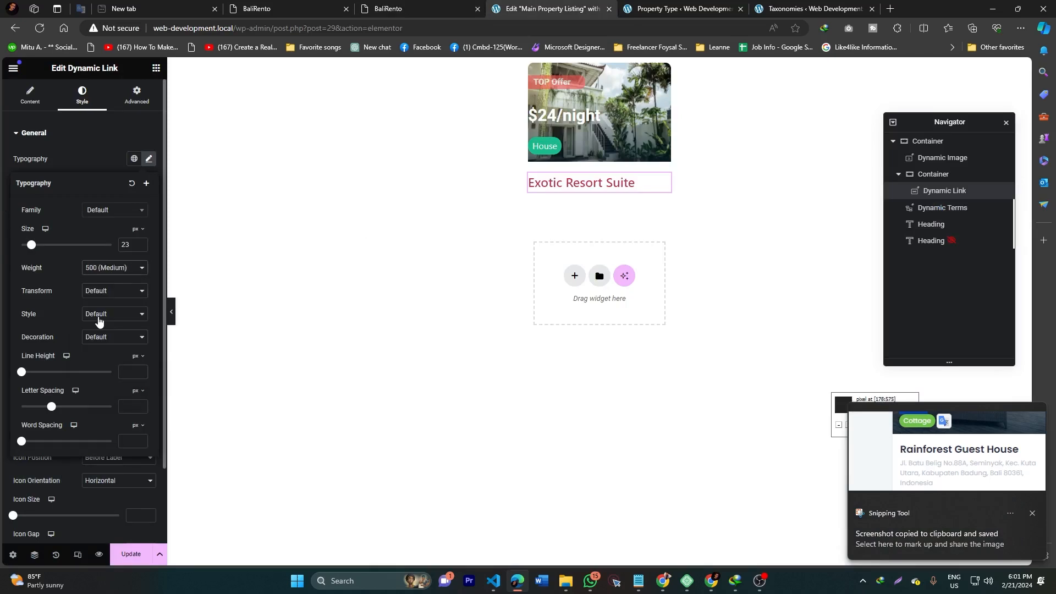
pyautogui.click(140, 243)
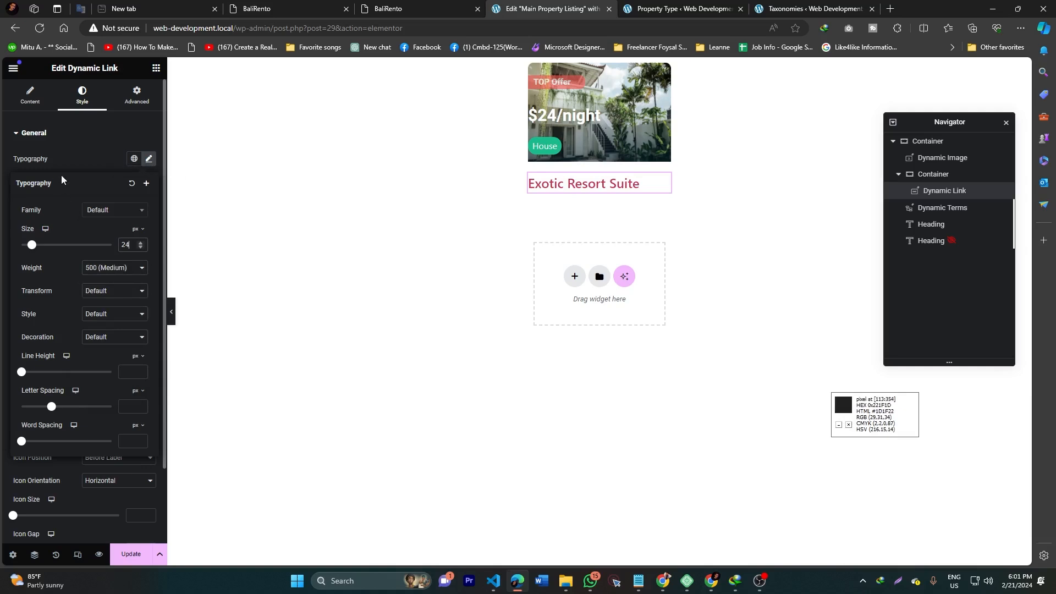
pyautogui.click(80, 160)
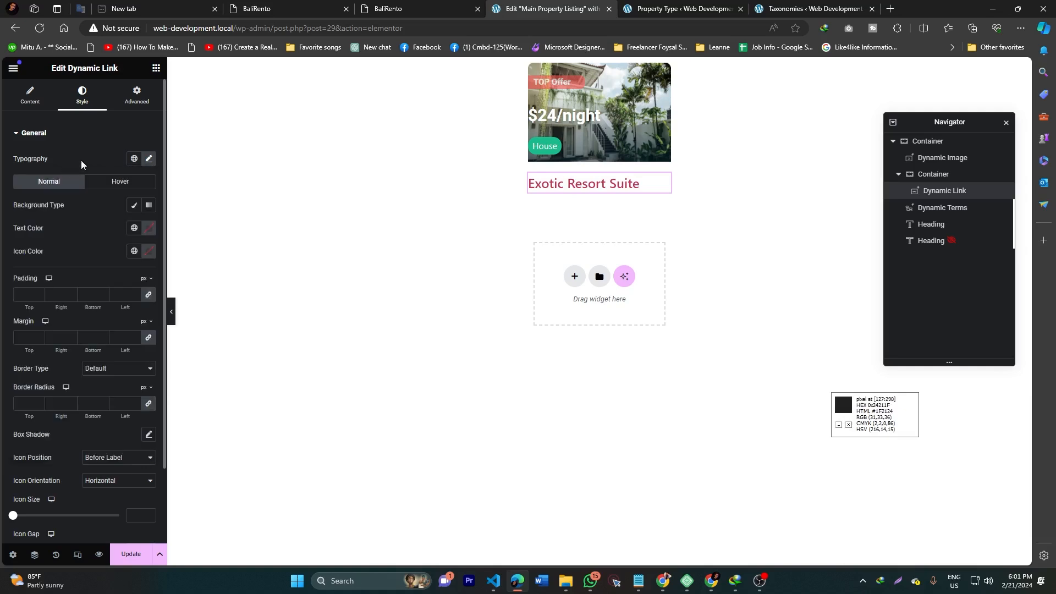
# Set the title link's normal text color to #262A45
pyautogui.click(150, 233)
pyautogui.click(105, 385)
pyautogui.hotkey('ctrl', 'v')
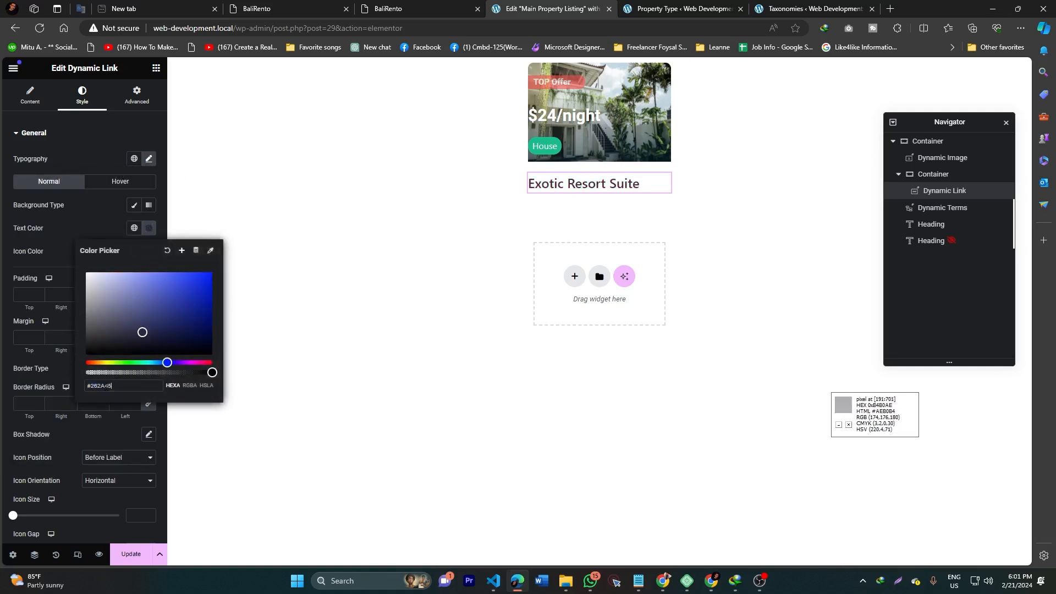
# Sample the title's hover color on the BaliRento demo page and paste the teal value as the link's hover text color
pyautogui.click(113, 182)
pyautogui.click(453, 5)
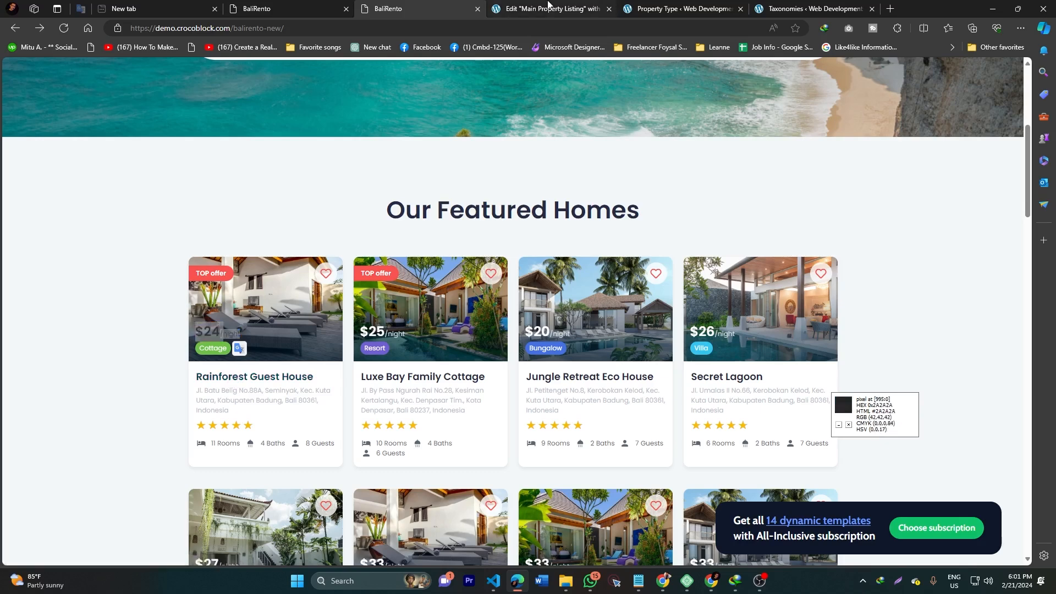
pyautogui.hotkey('ctrl', 'Tab')
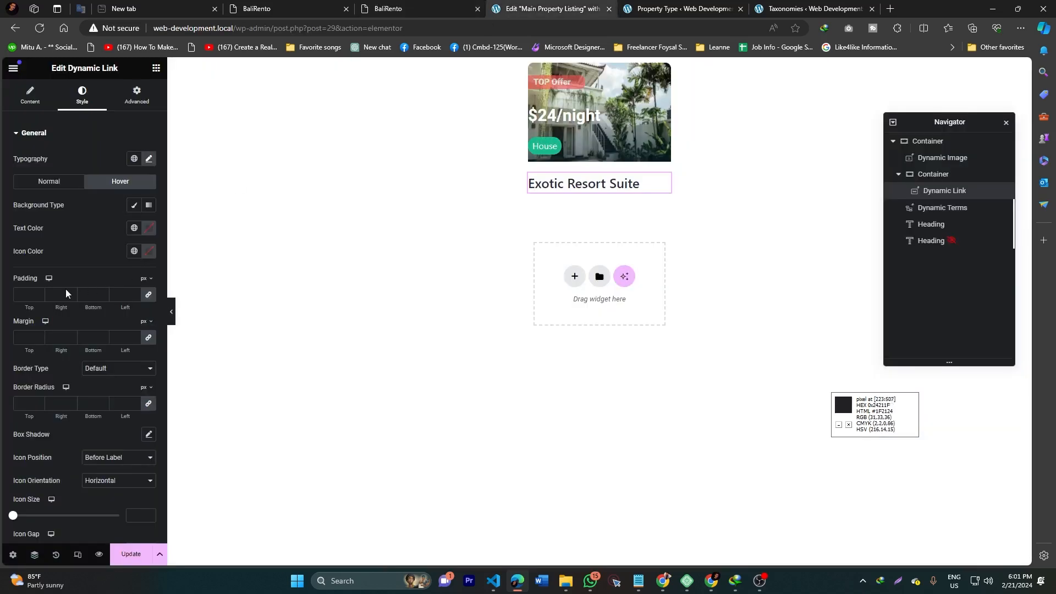
pyautogui.click(149, 228)
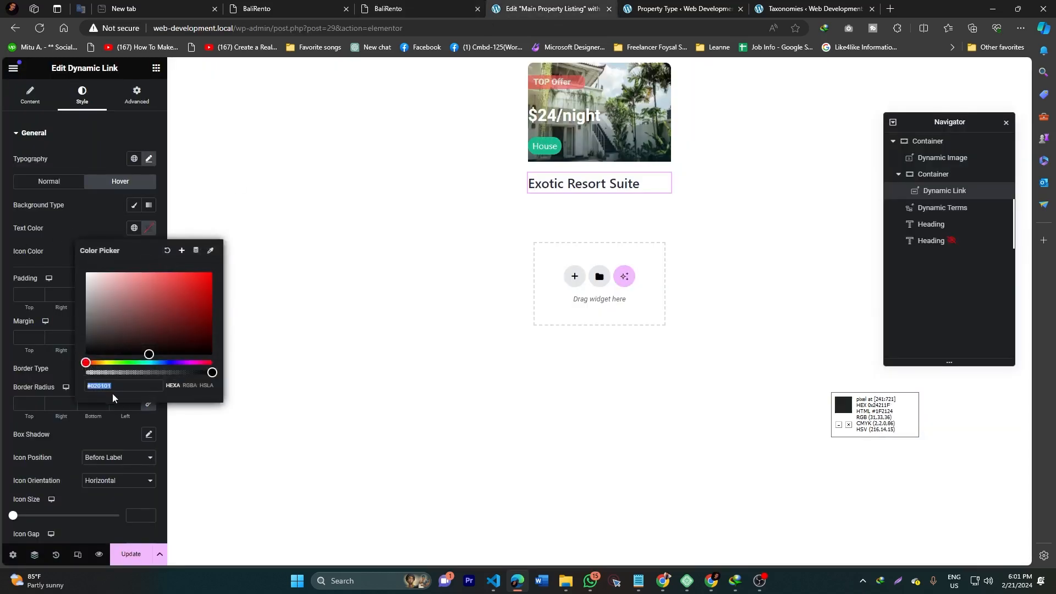
pyautogui.hotkey('ctrl', 'v')
pyautogui.click(68, 269)
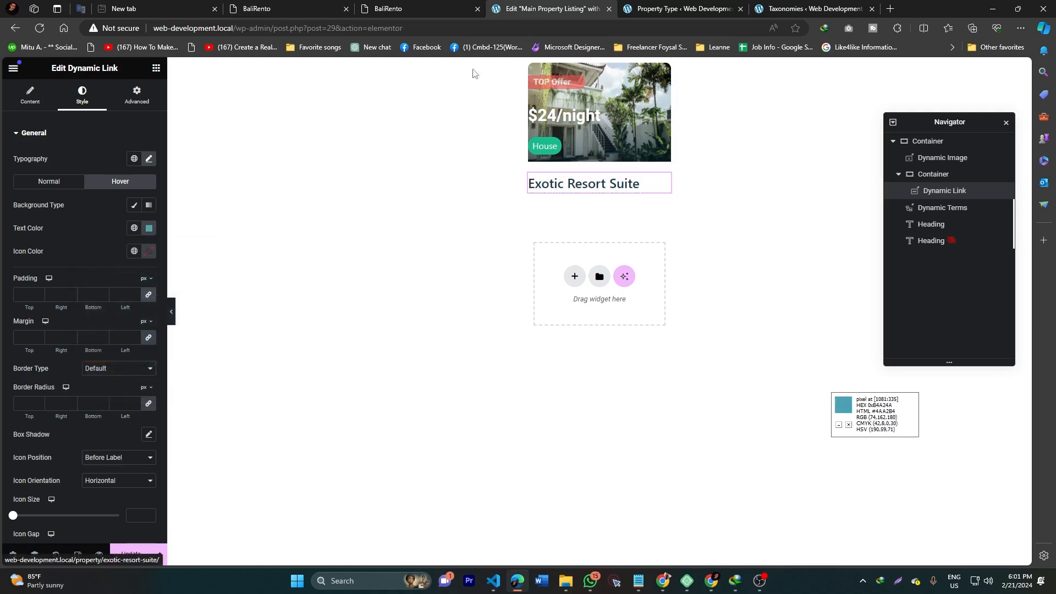
# Check the featured home cards on the BaliRento demo page and add a Dynamic Field widget below the title link
pyautogui.click(421, 7)
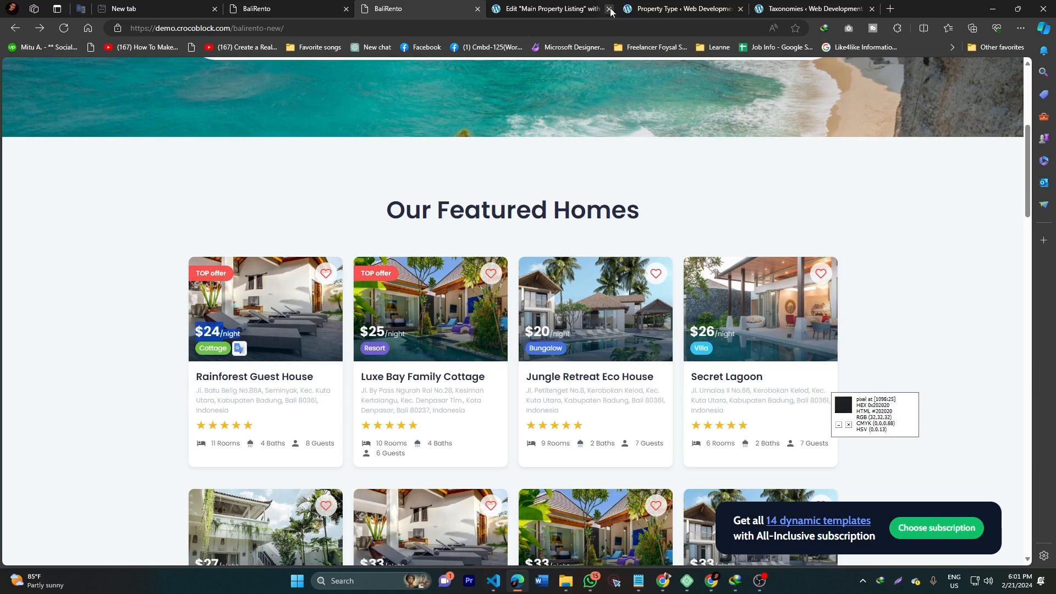
pyautogui.click(510, 12)
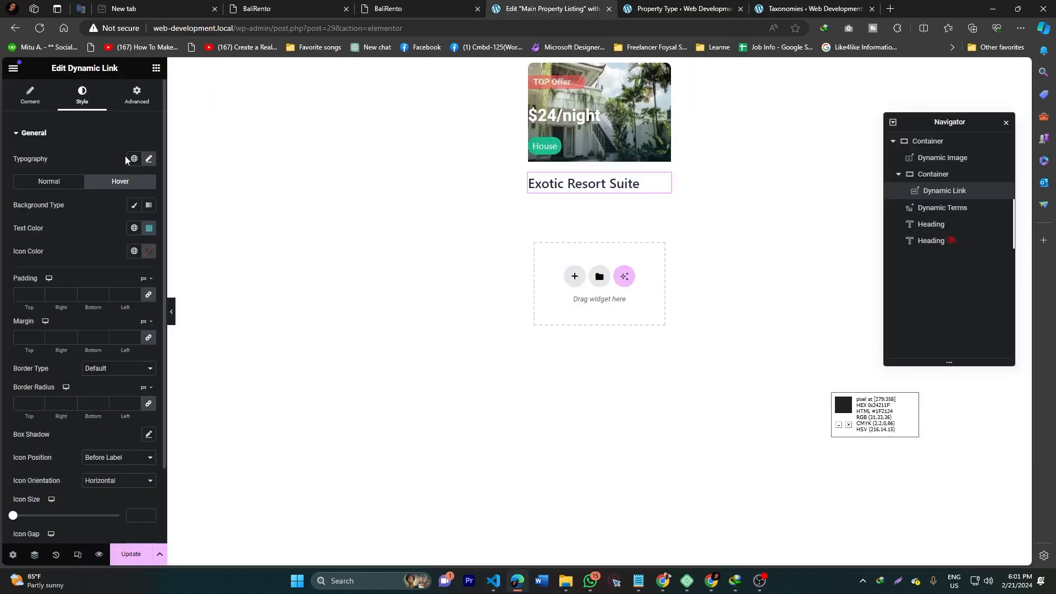
pyautogui.click(156, 69)
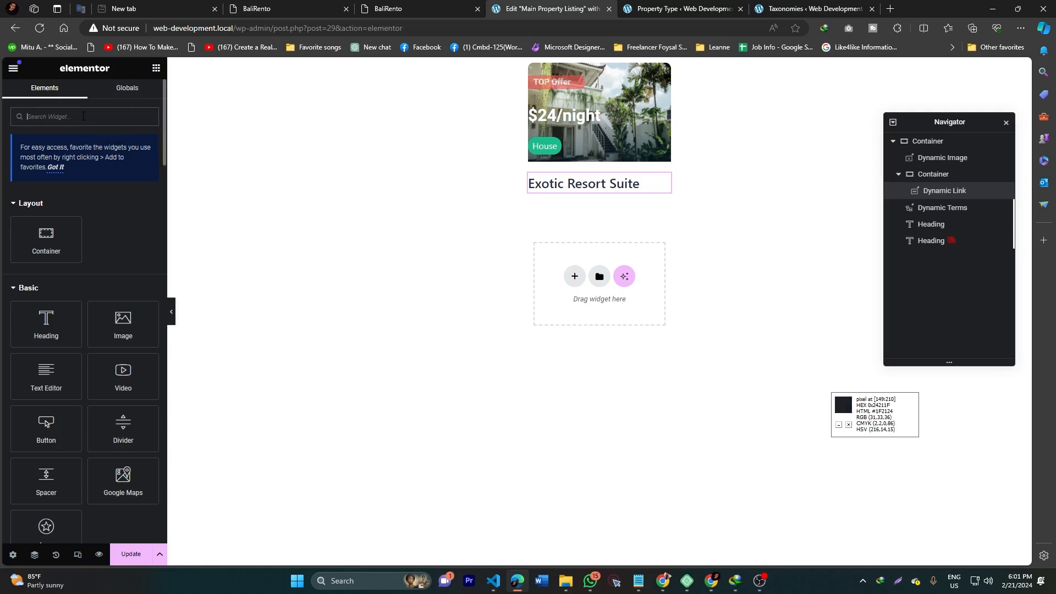
pyautogui.write('dyna')
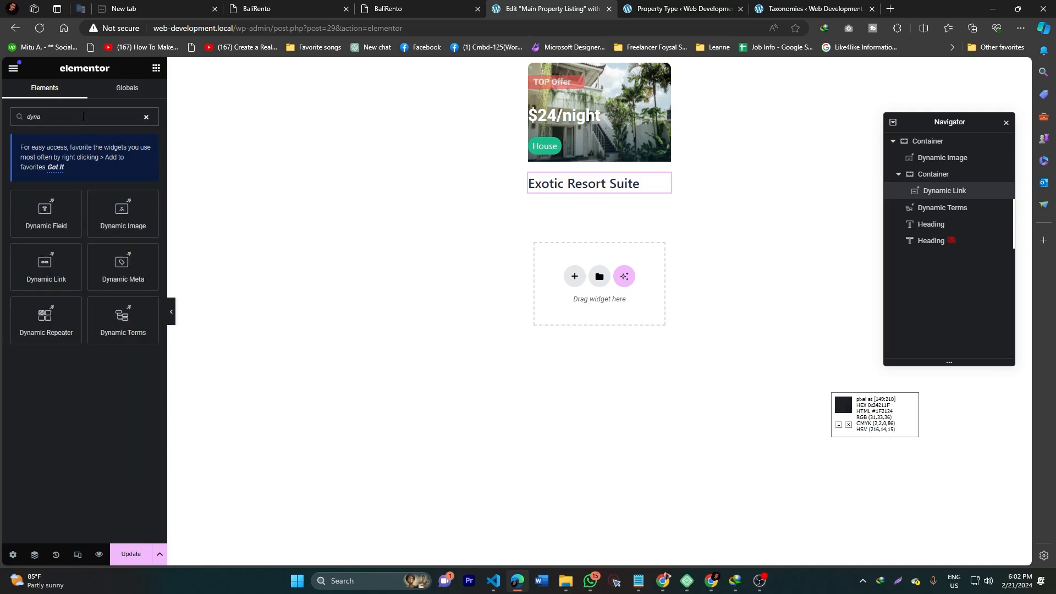
pyautogui.moveTo(46, 214); pyautogui.dragTo(598, 187)
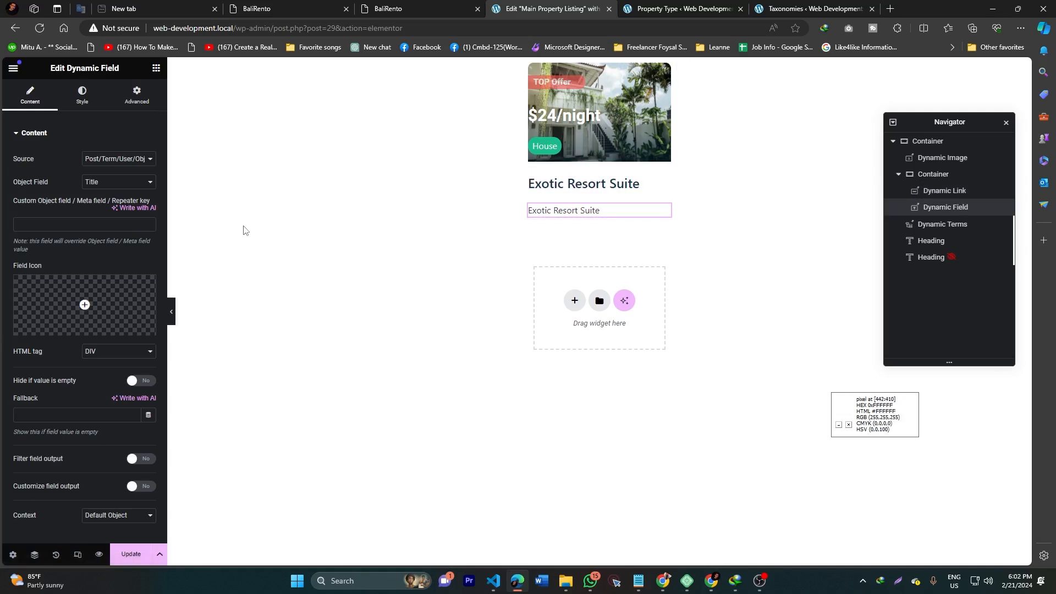
# Set the Dynamic Field's source to Meta Data and its meta field to the property's Address
pyautogui.click(121, 160)
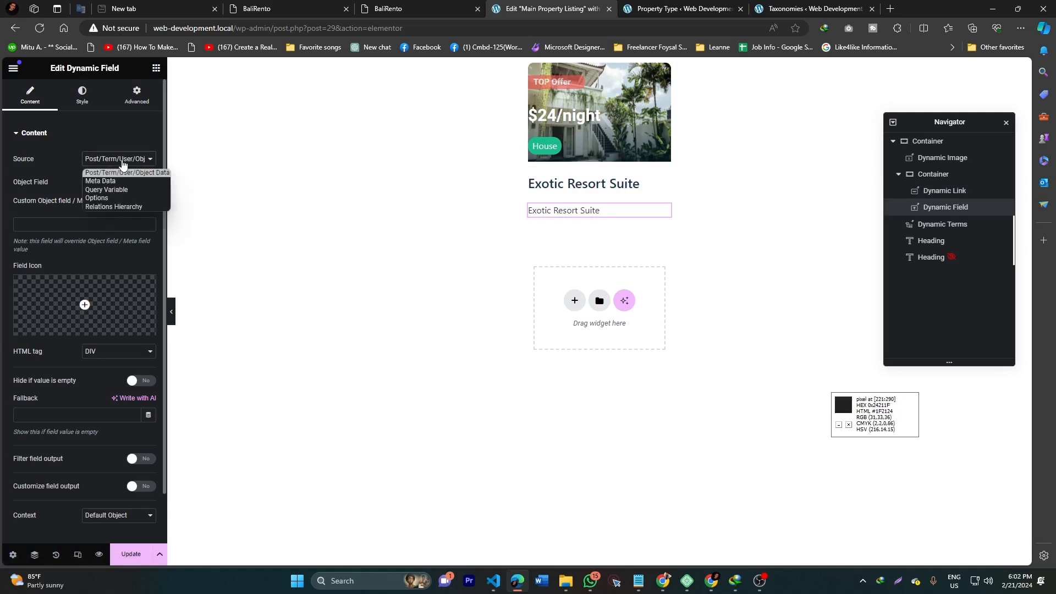
pyautogui.click(101, 181)
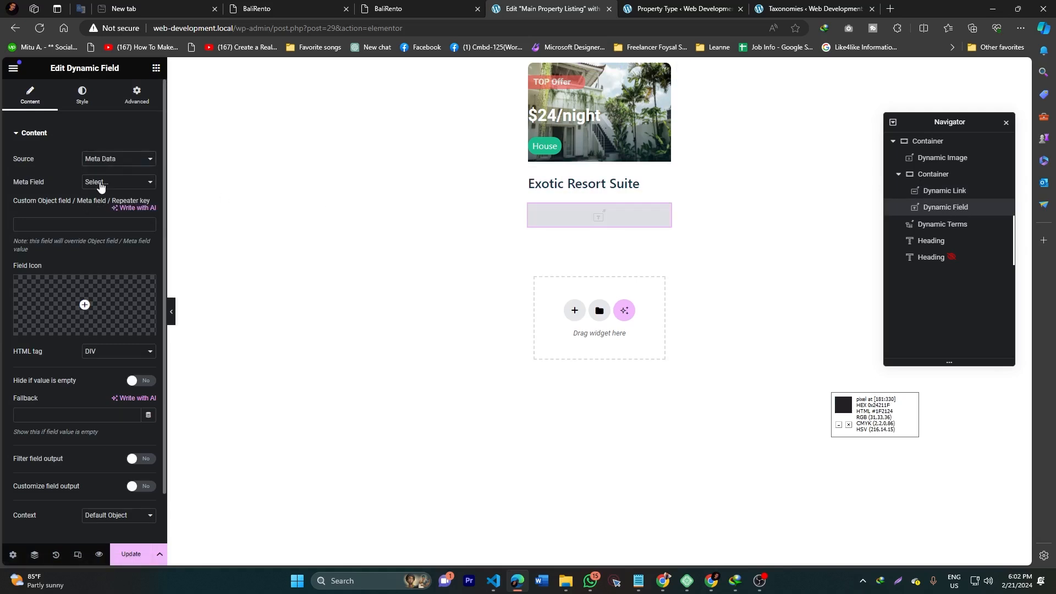
pyautogui.click(119, 185)
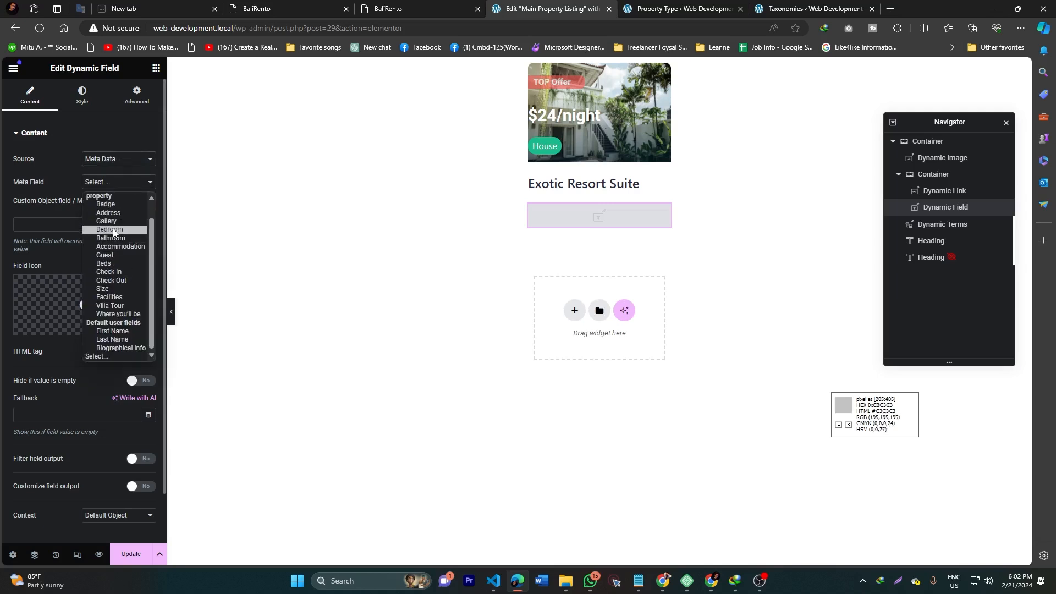
pyautogui.click(109, 213)
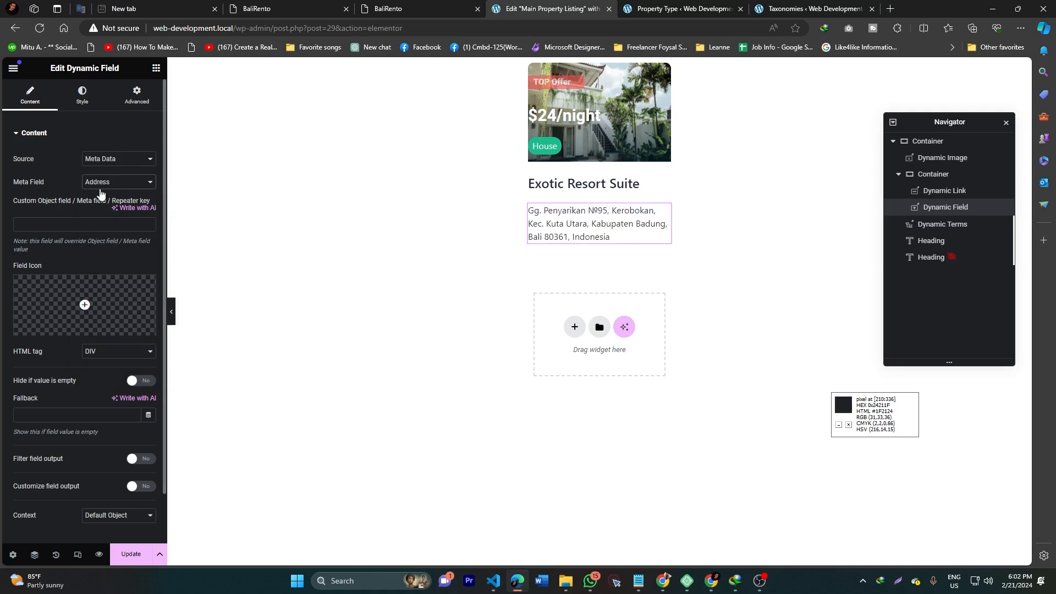
# Review the property post type's meta fields in JetEngine, including the Address field, and return to the listing editor
pyautogui.click(676, 9)
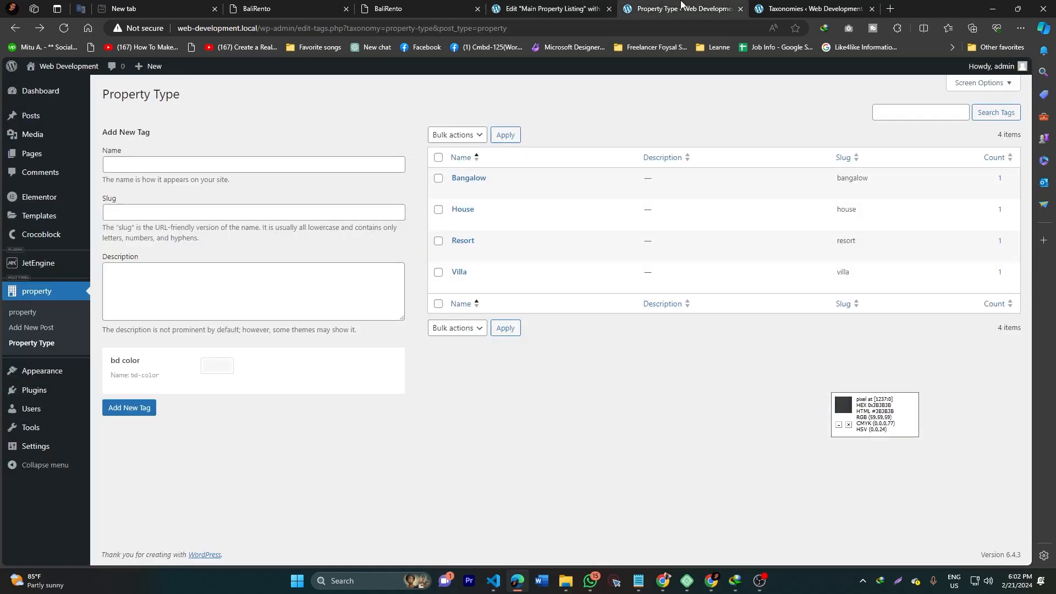
pyautogui.moveTo(35, 262)
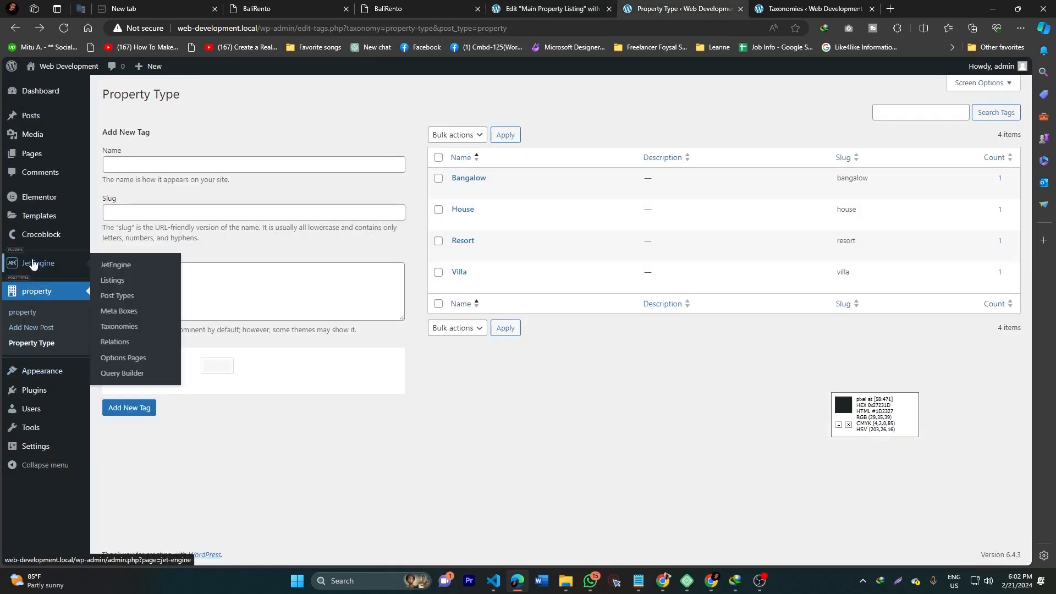
pyautogui.click(117, 296)
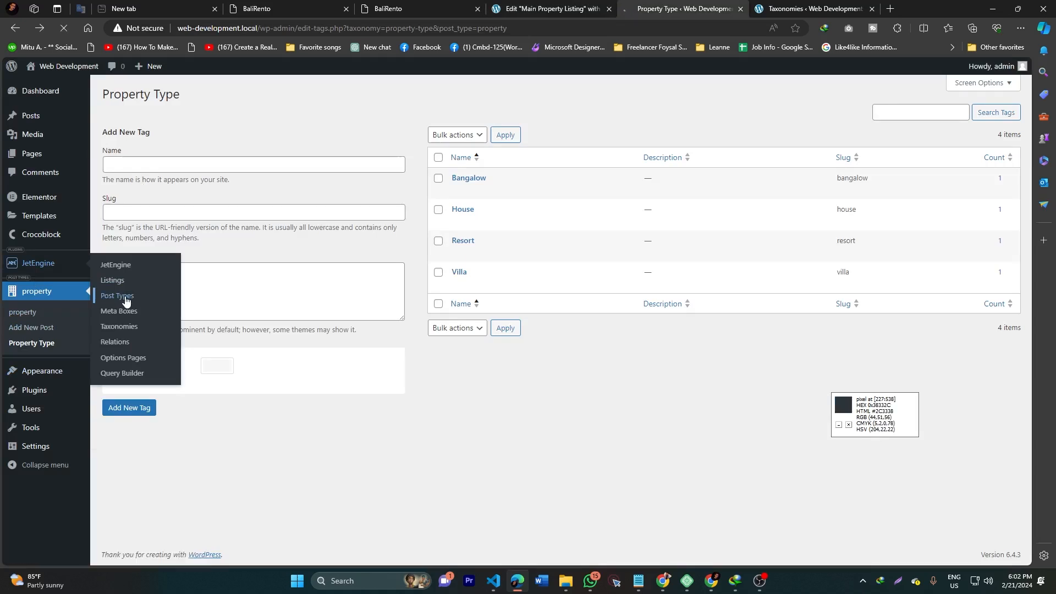
pyautogui.click(724, 158)
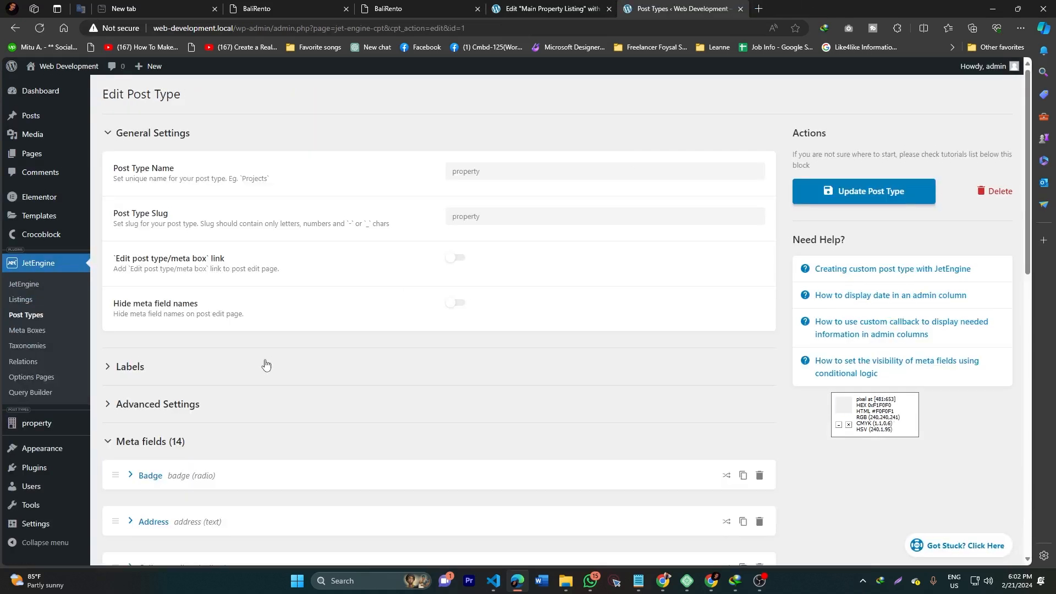
pyautogui.scroll(-9, 265, 365)
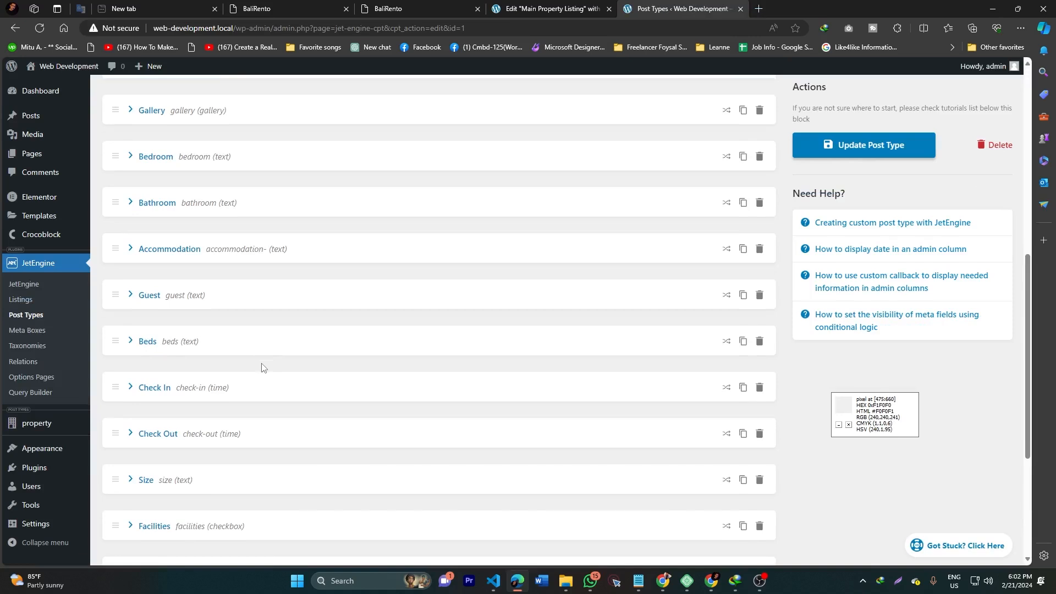
pyautogui.scroll(4, 262, 367)
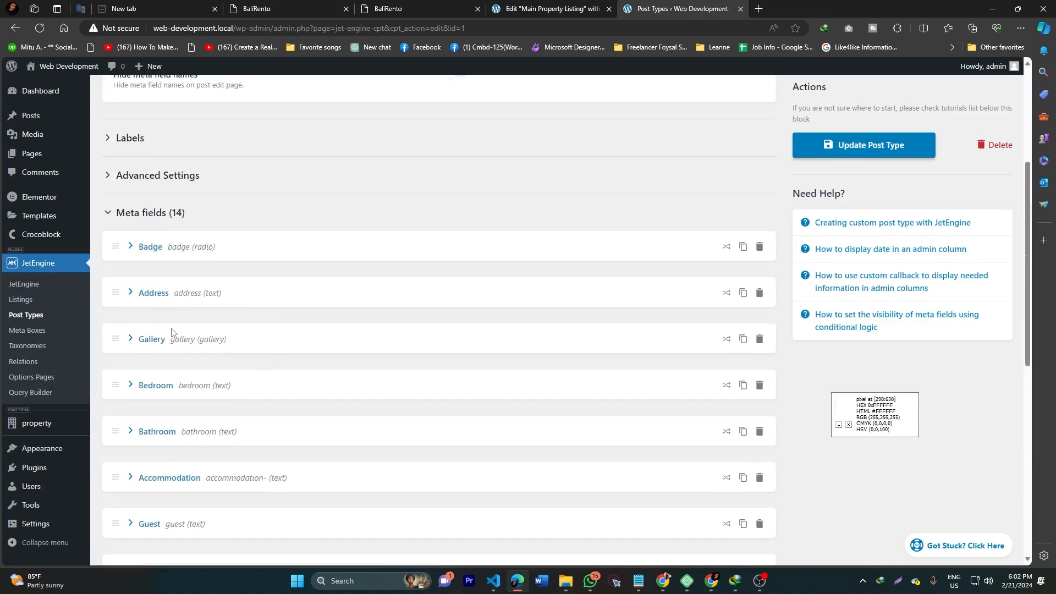
pyautogui.click(131, 295)
pyautogui.click(132, 293)
pyautogui.click(552, 8)
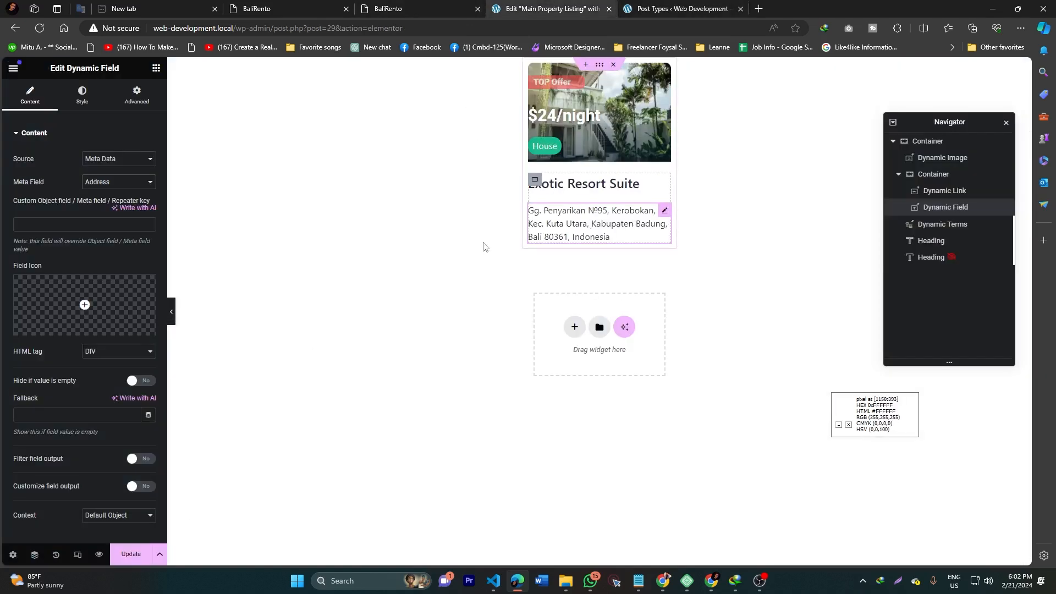
# Sample the address text color on the BaliRento demo page and set the address Dynamic Field's color to #C1C2D0
pyautogui.moveTo(84, 286)
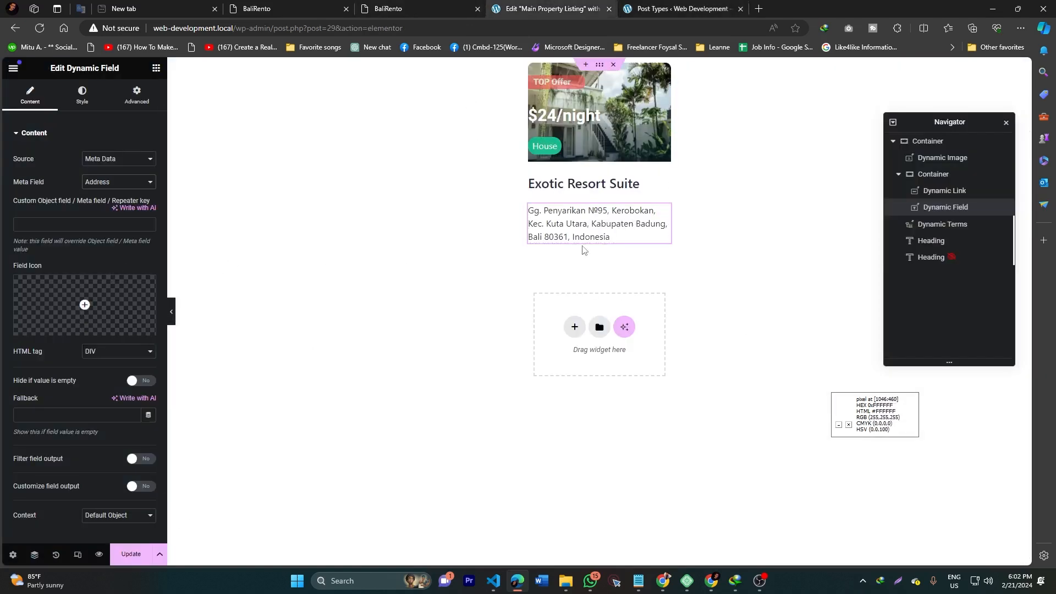
pyautogui.click(417, 8)
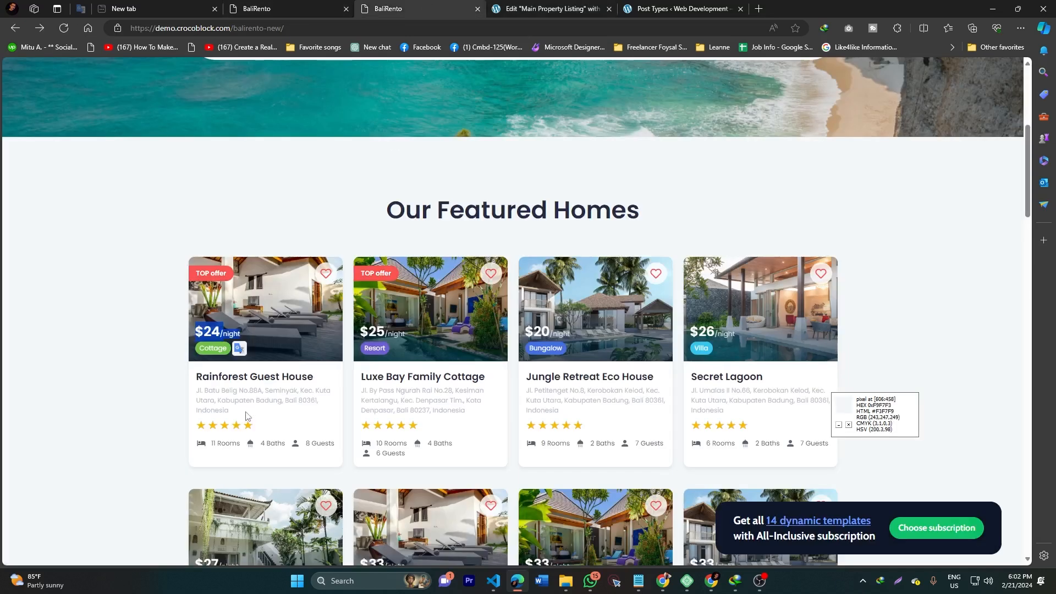
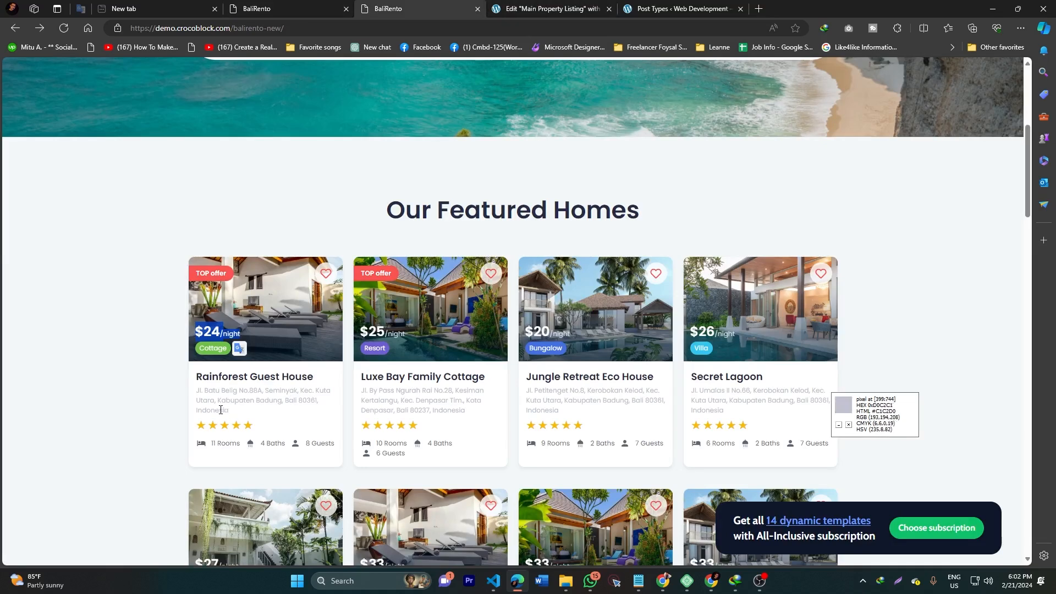
pyautogui.click(517, 8)
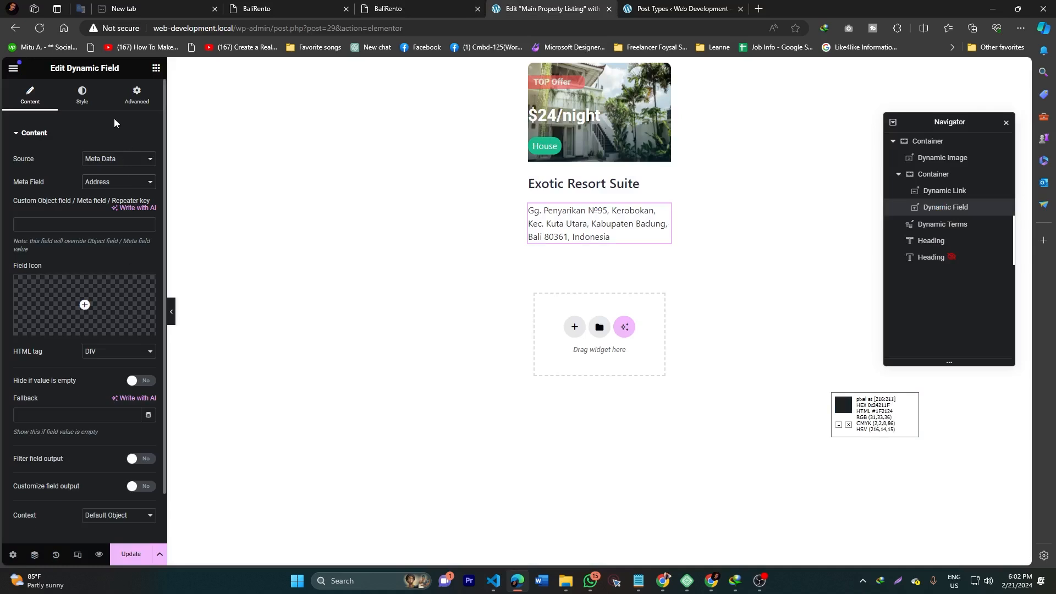
pyautogui.click(83, 96)
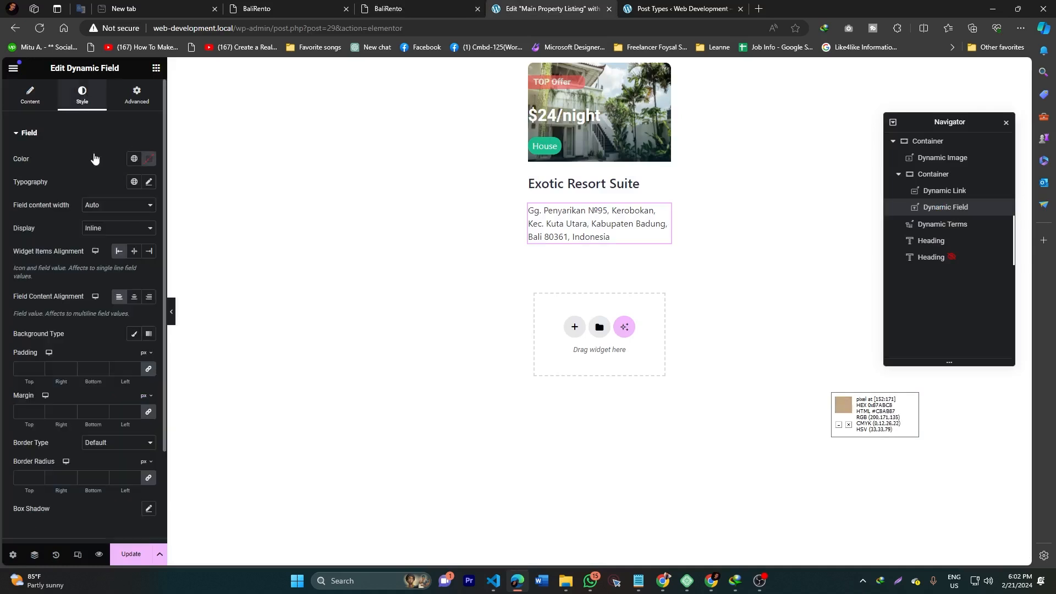
pyautogui.click(148, 159)
pyautogui.write('#C1C2D0')
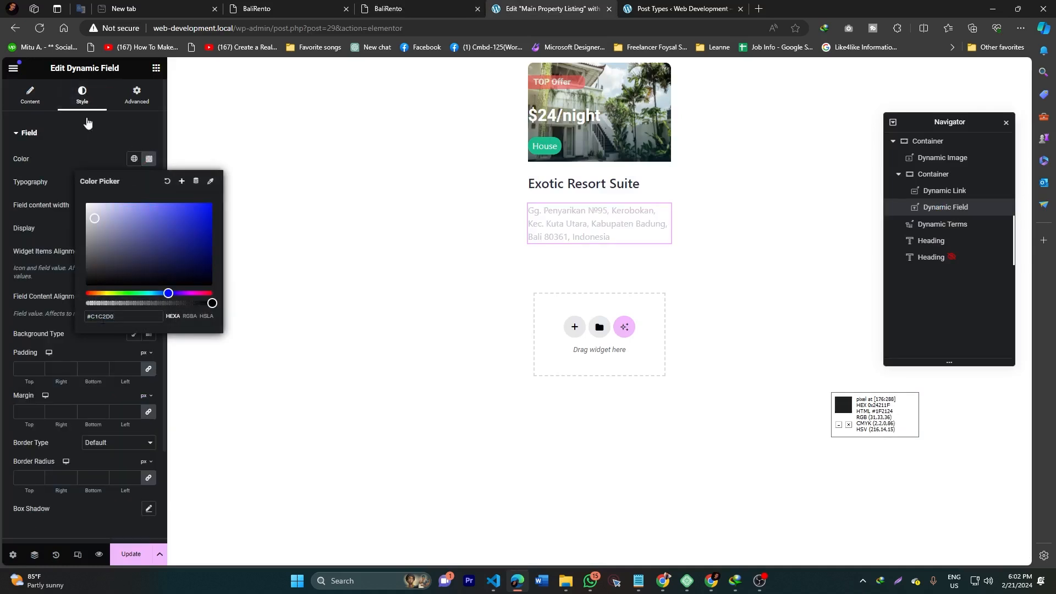
# Unlink the address field's margins and set its top margin to -20 px, comparing the spacing with the BaliRento demo card
pyautogui.click(145, 105)
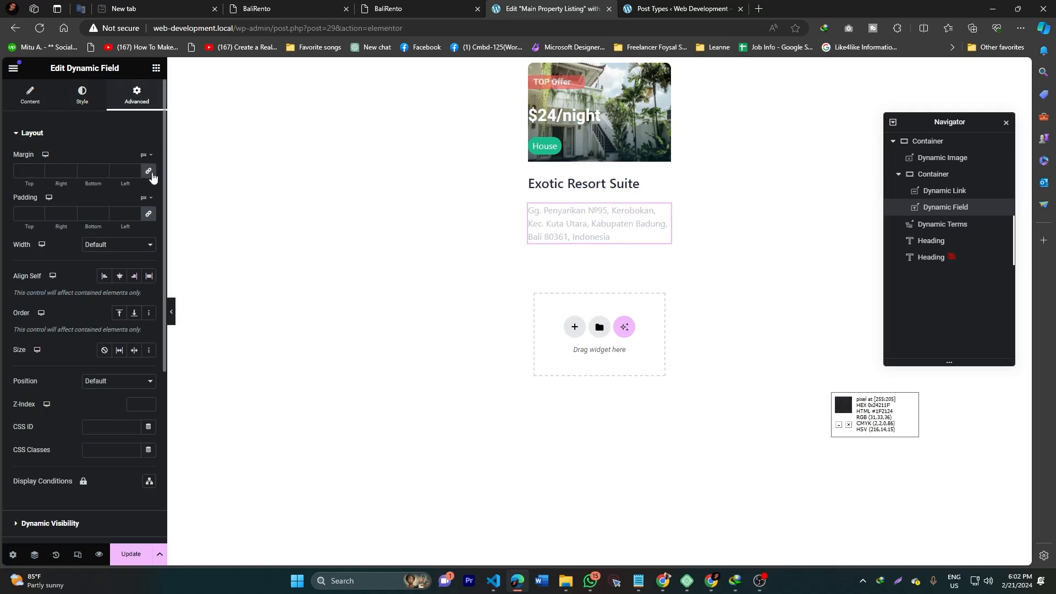
pyautogui.click(151, 175)
pyautogui.click(37, 174)
pyautogui.write('-1')
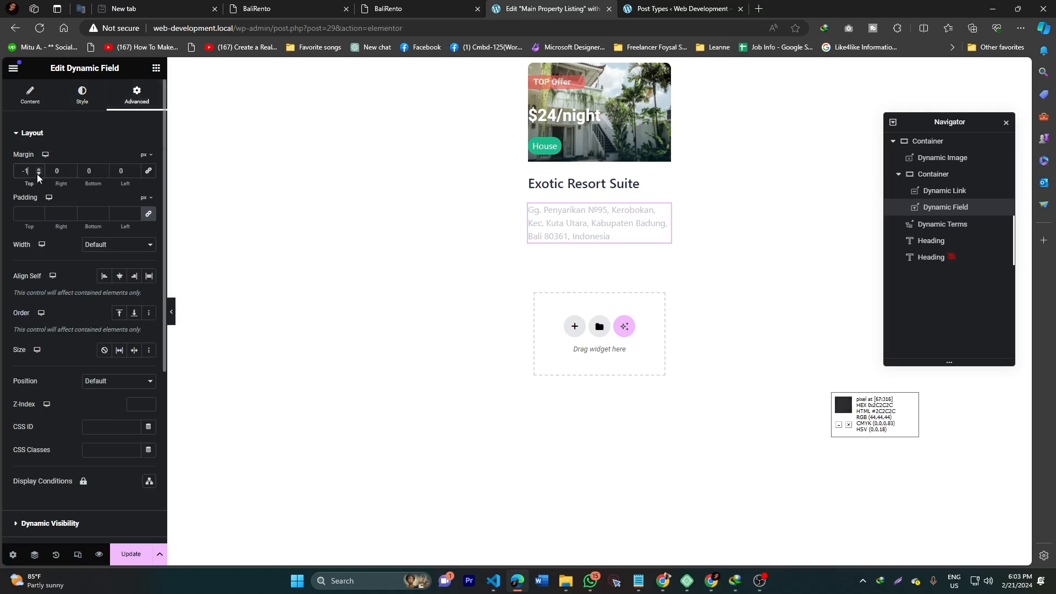
pyautogui.write('8')
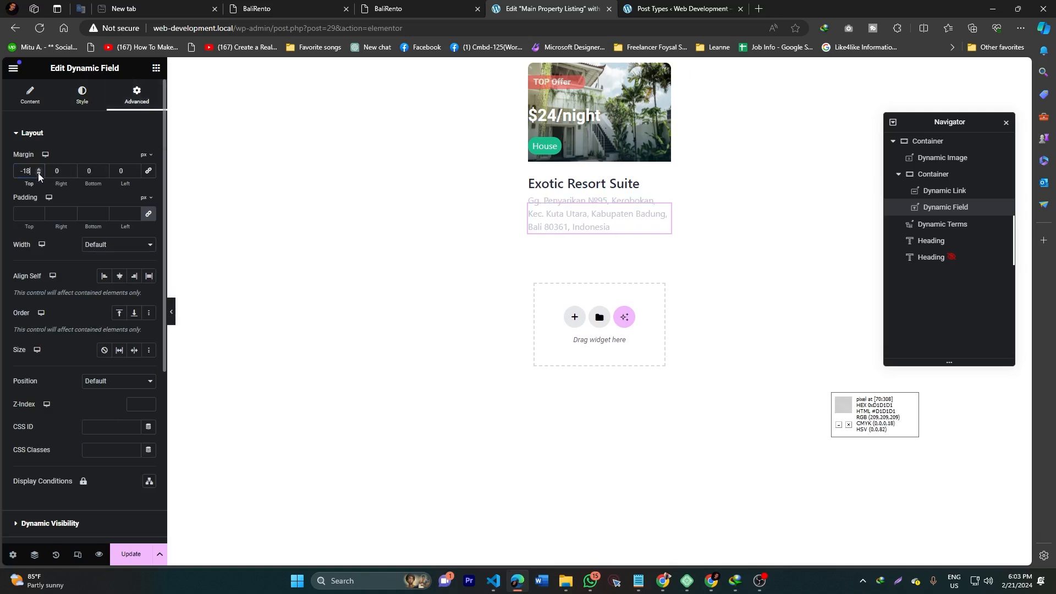
pyautogui.click(413, 8)
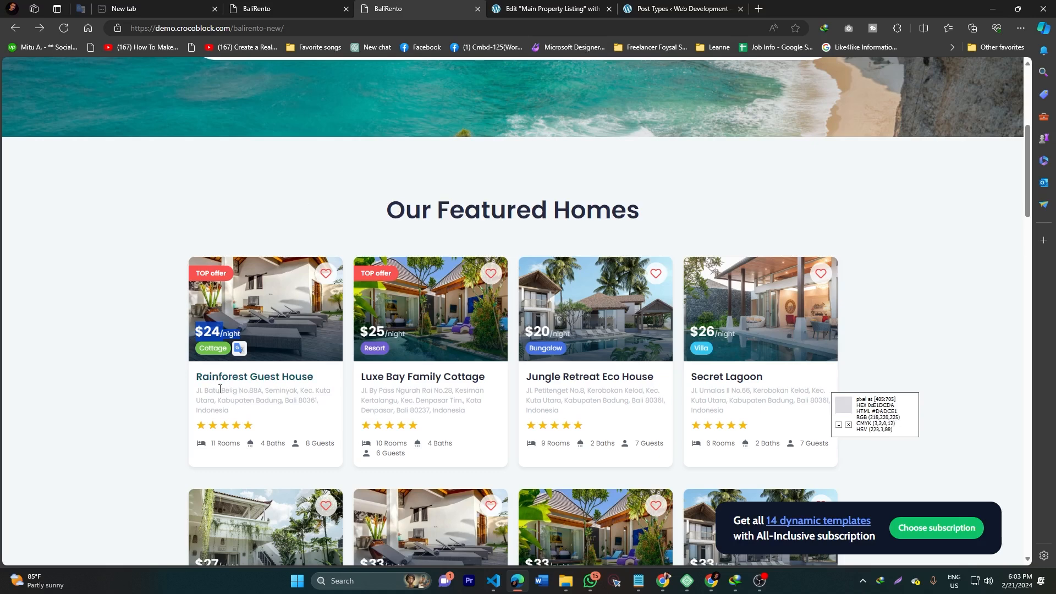
pyautogui.click(550, 9)
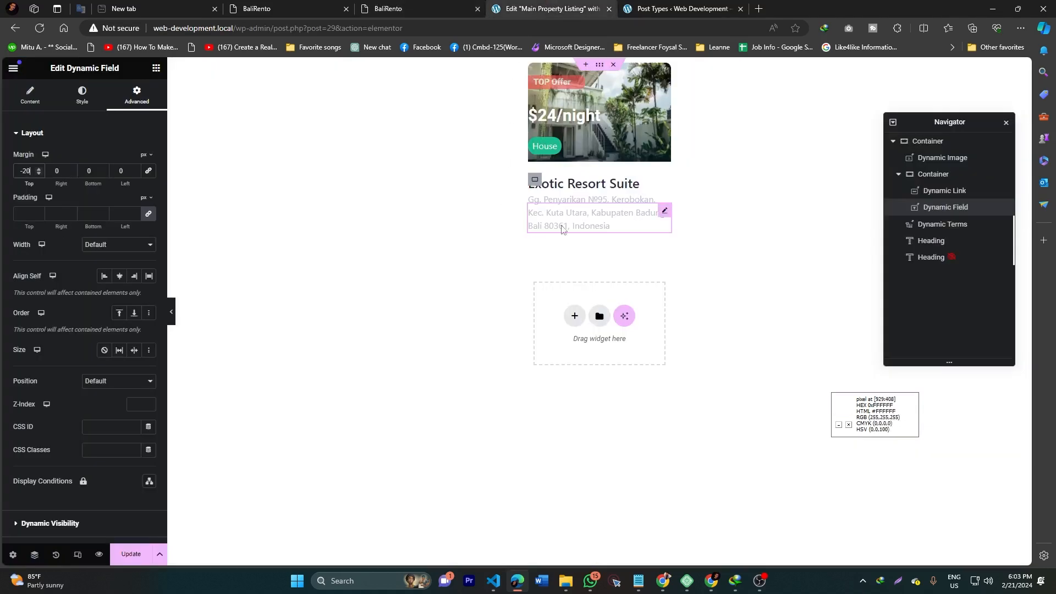
# Set the address field's font size to 13 px and compare it with the BaliRento demo cards
pyautogui.click(87, 97)
pyautogui.click(148, 182)
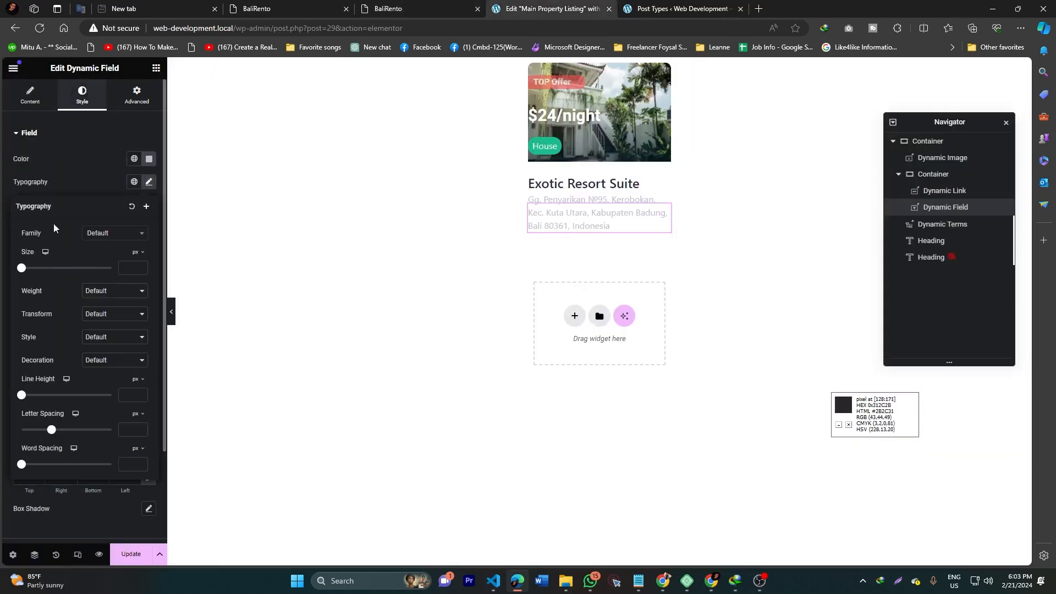
pyautogui.moveTo(22, 268); pyautogui.dragTo(27, 273)
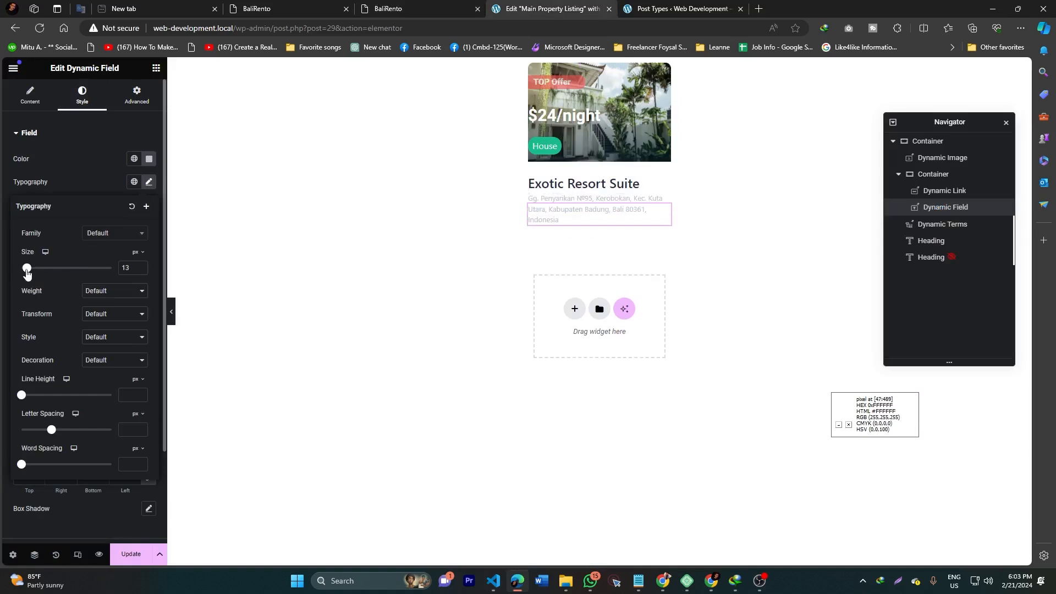
pyautogui.click(396, 9)
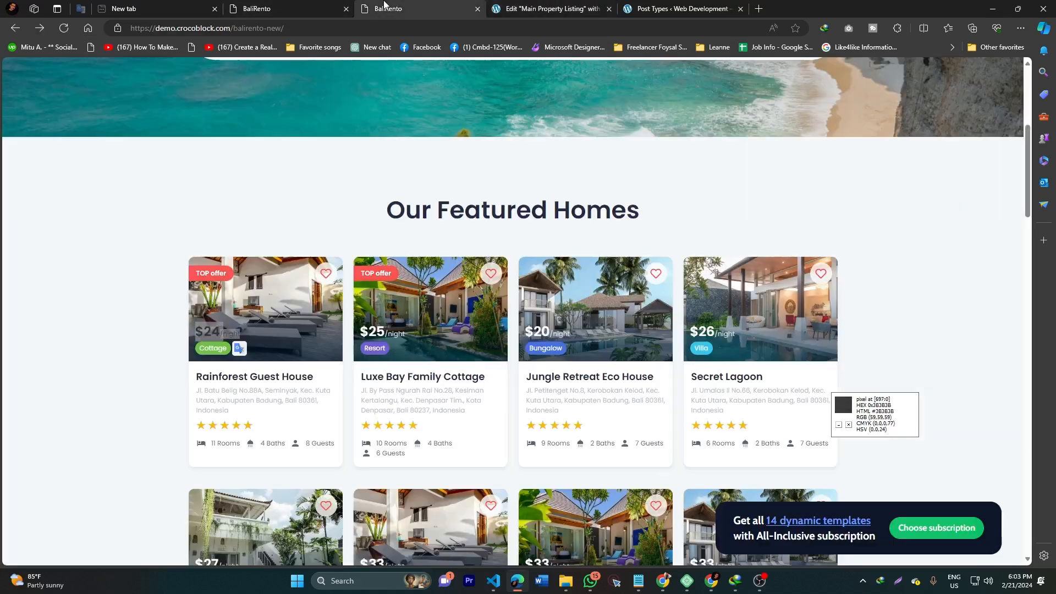
pyautogui.click(550, 8)
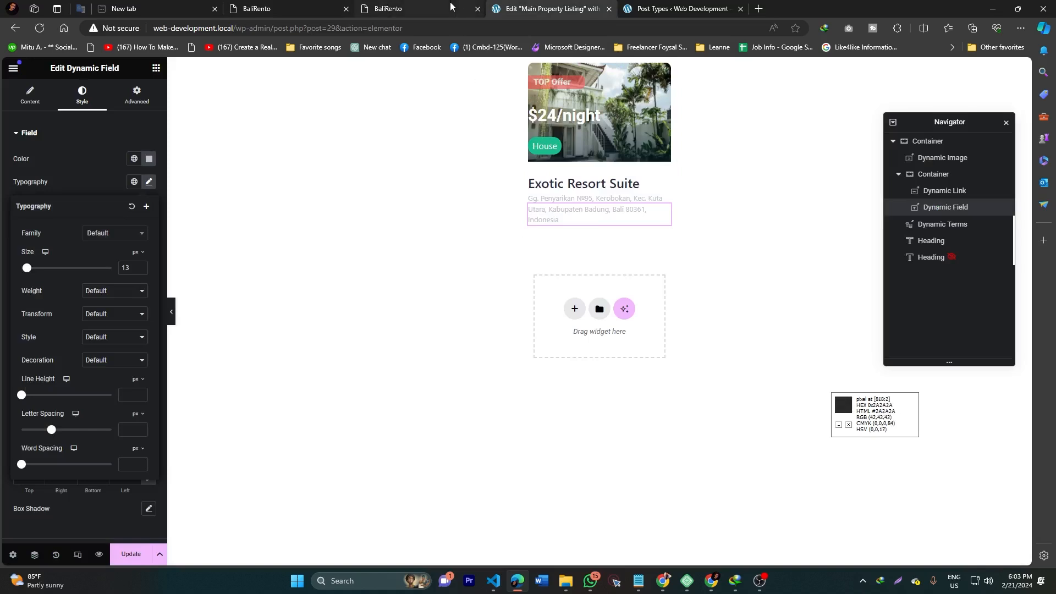
# Check the star row on the BaliRento demo cards and add a Rating widget below the address field
pyautogui.click(393, 8)
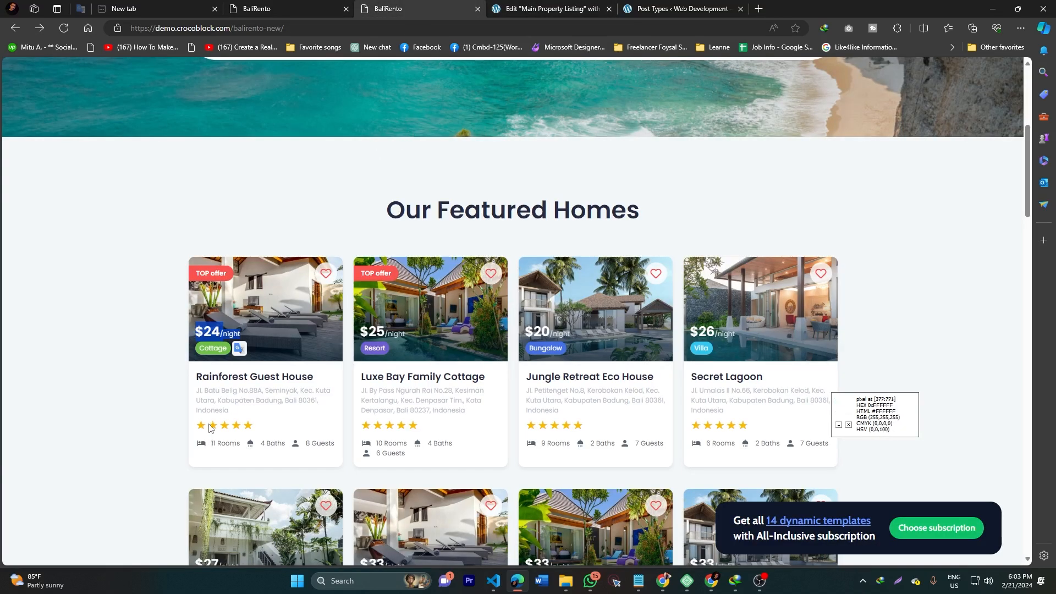
pyautogui.click(583, 9)
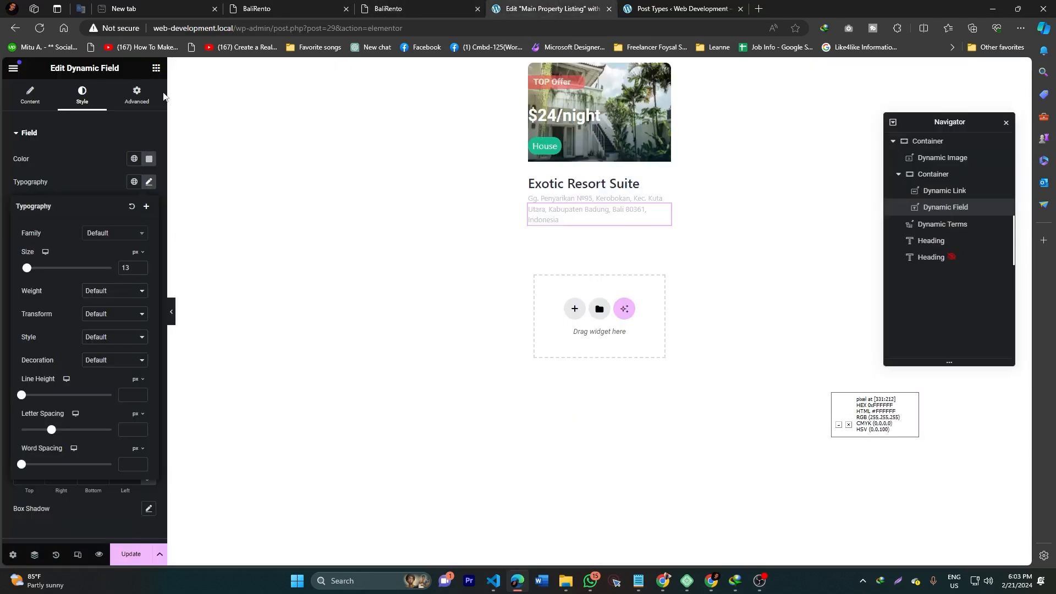
pyautogui.click(156, 69)
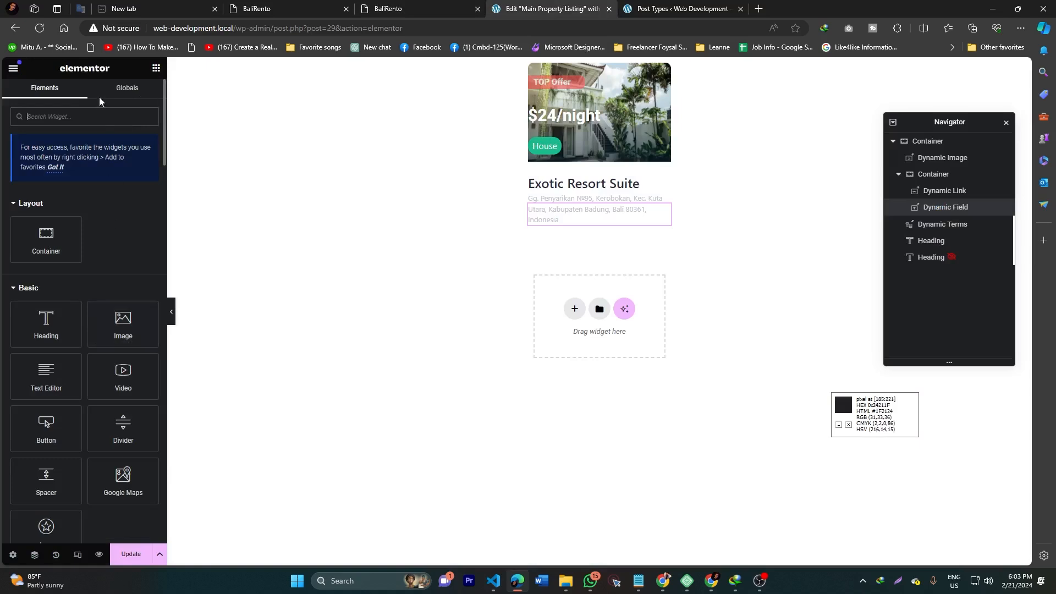
pyautogui.click(94, 113)
pyautogui.write('s')
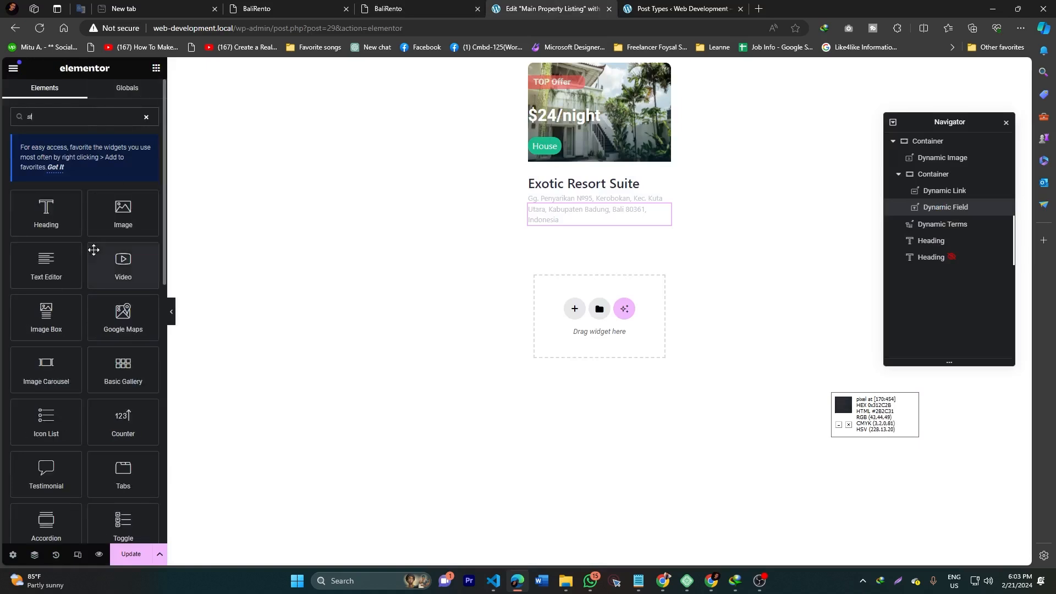
pyautogui.write('tar')
pyautogui.moveTo(50, 216); pyautogui.dragTo(570, 217)
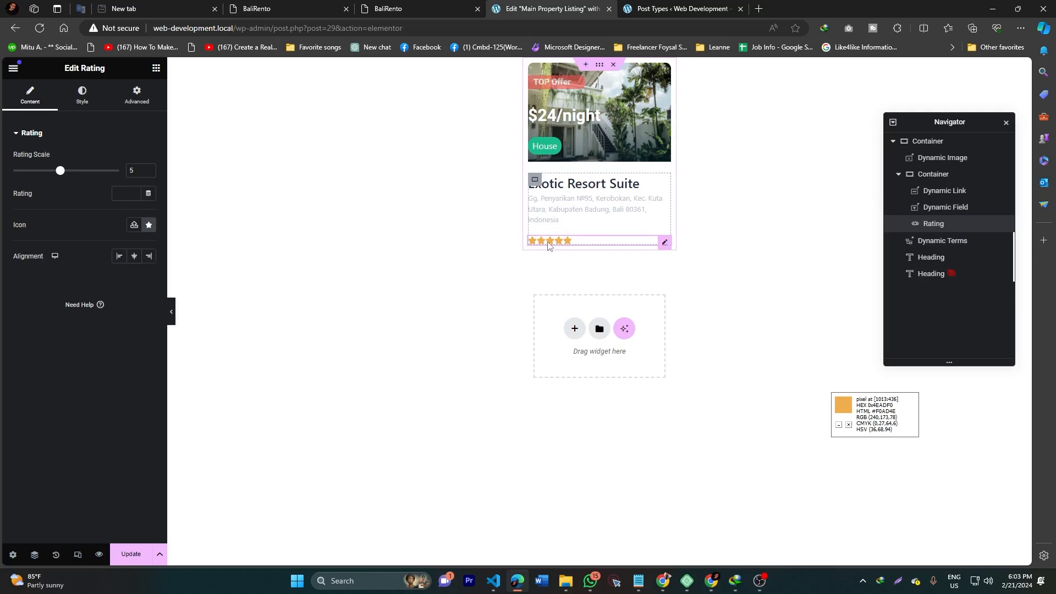
# Examine the star rating and guest reviews on the demo's Luxe Bay Family Cottage page, close it and return to the listing editor
pyautogui.click(662, 8)
pyautogui.click(434, 8)
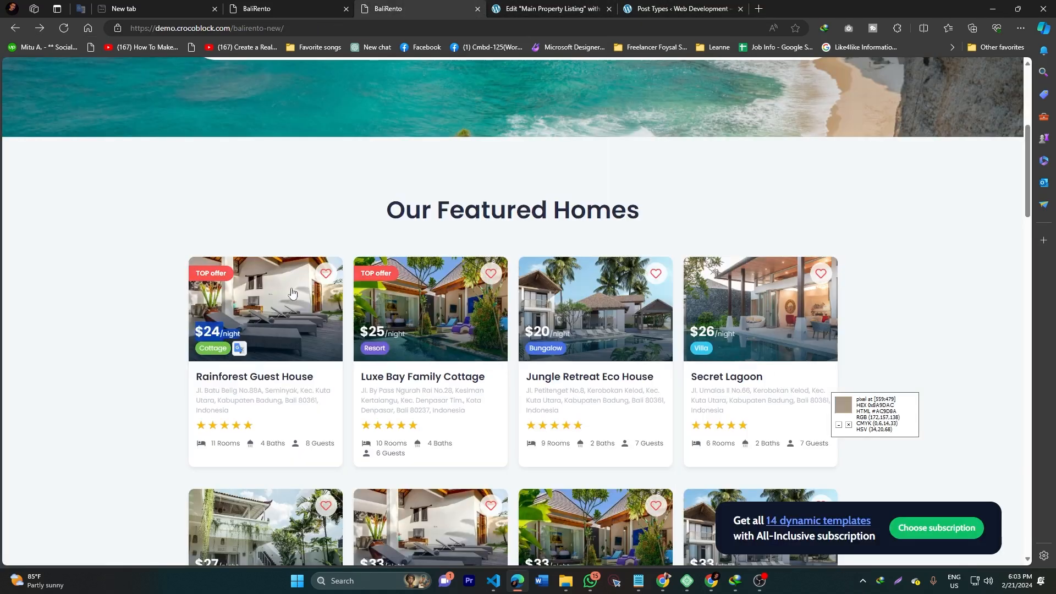
pyautogui.click(423, 377)
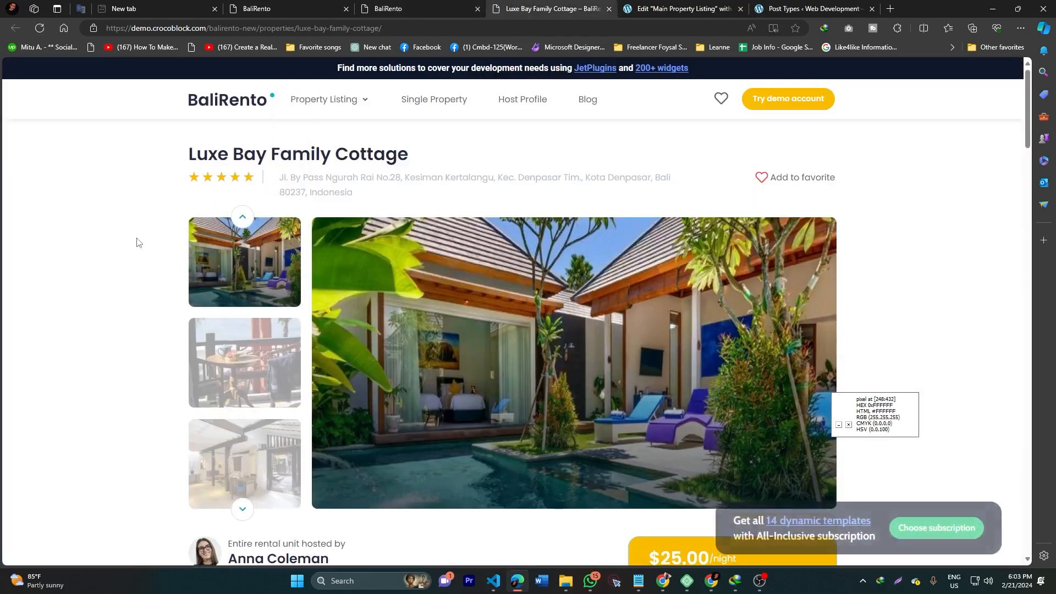
pyautogui.scroll(-8, 154, 285)
pyautogui.scroll(-15, 155, 285)
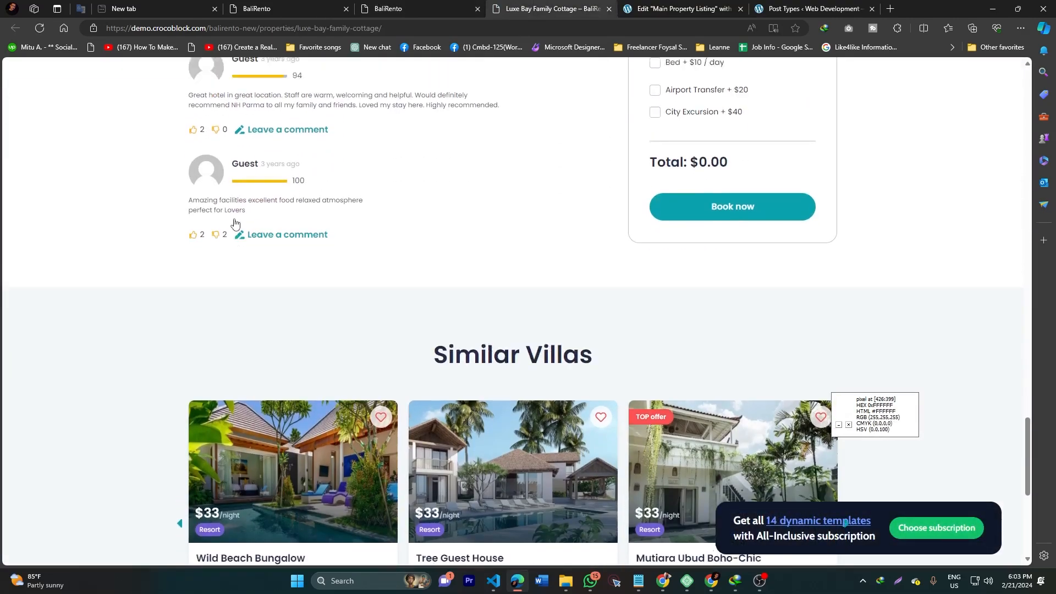
pyautogui.scroll(4, 236, 224)
pyautogui.scroll(15, 101, 203)
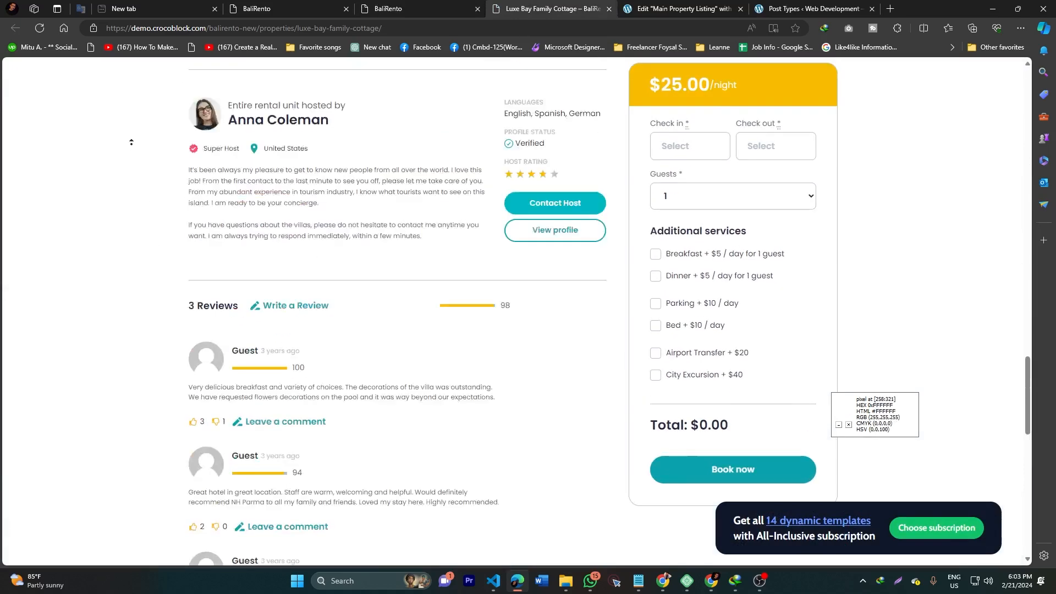
pyautogui.middleClick(560, 3)
pyautogui.click(687, 3)
pyautogui.click(562, 3)
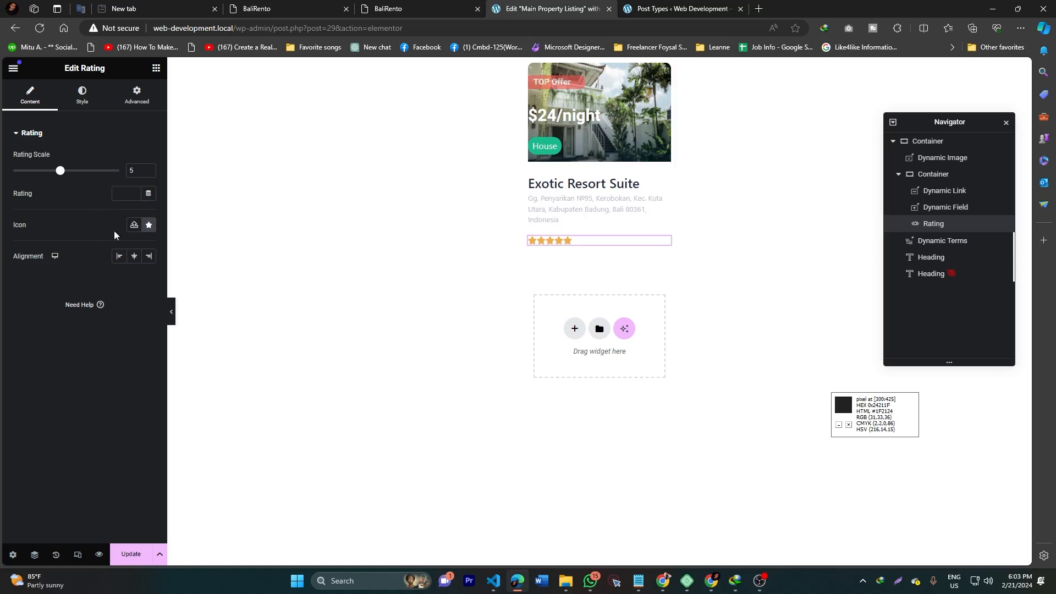
# Check the amenities row on the BaliRento demo cards and add an Icon List widget below the star rating
pyautogui.click(406, 8)
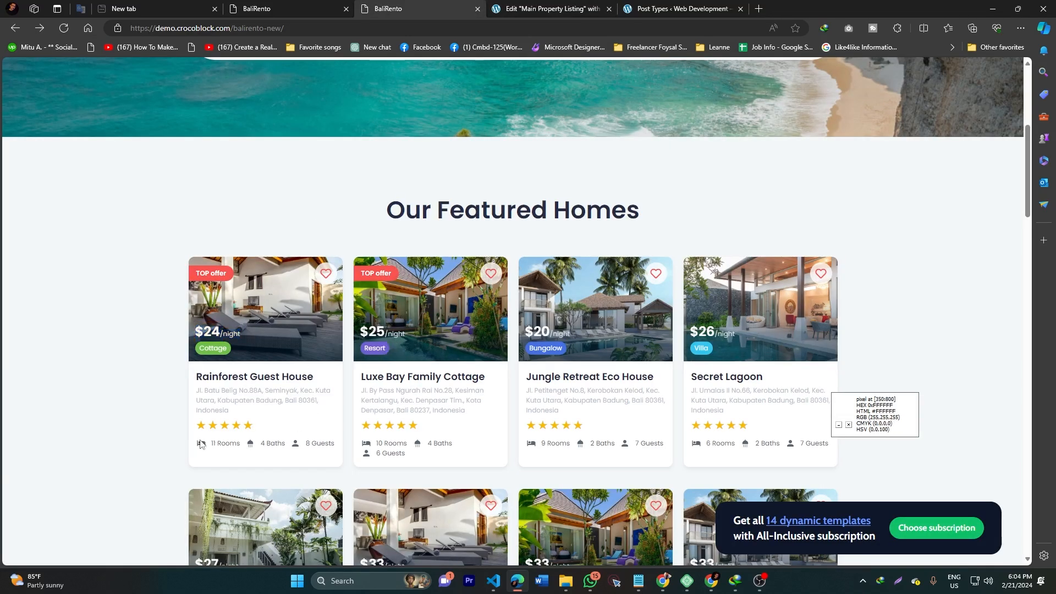
pyautogui.click(542, 5)
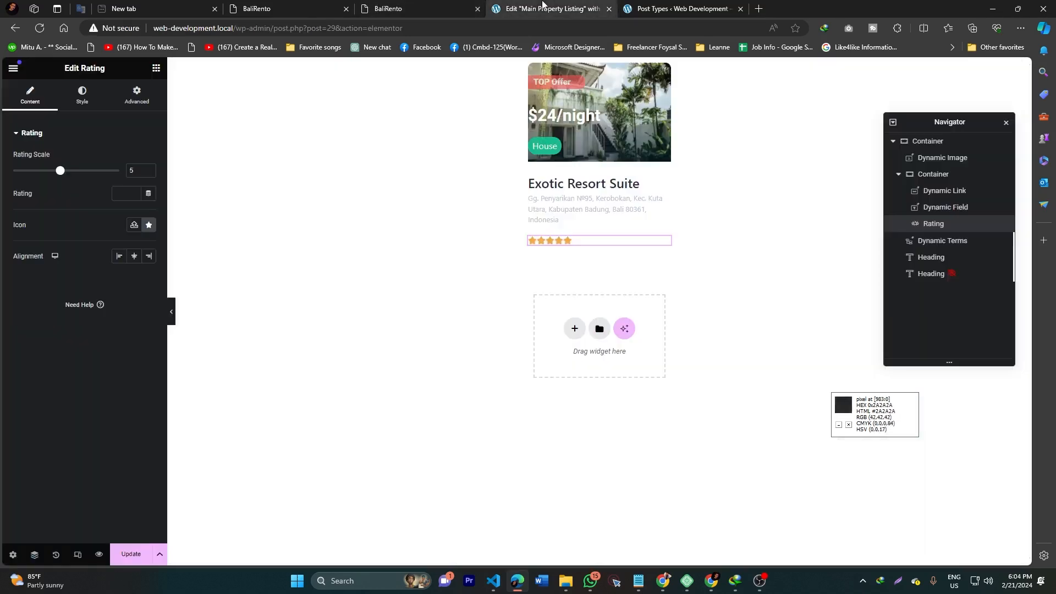
pyautogui.click(156, 69)
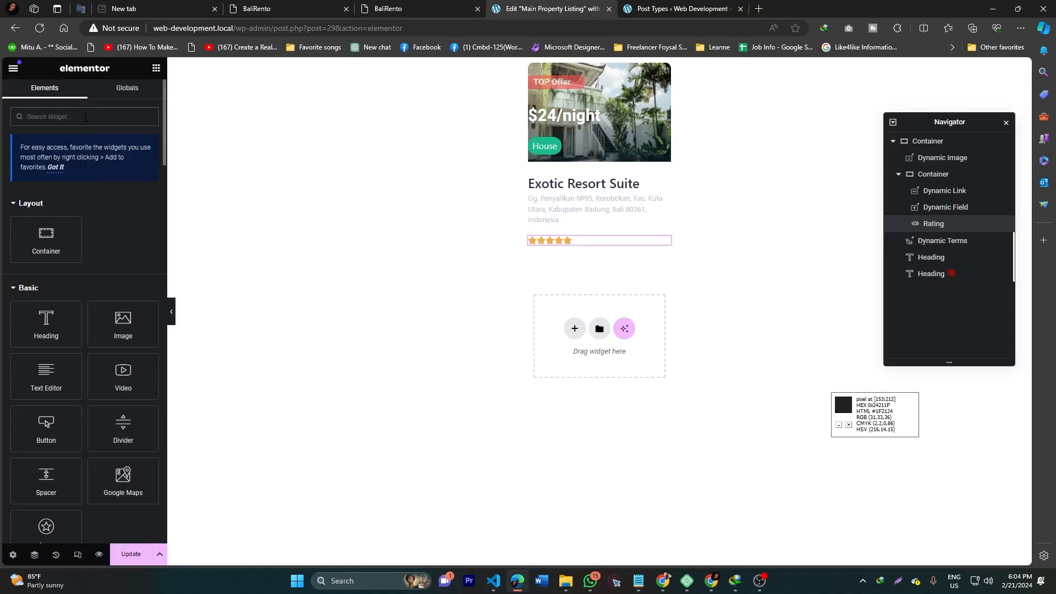
pyautogui.write('icon')
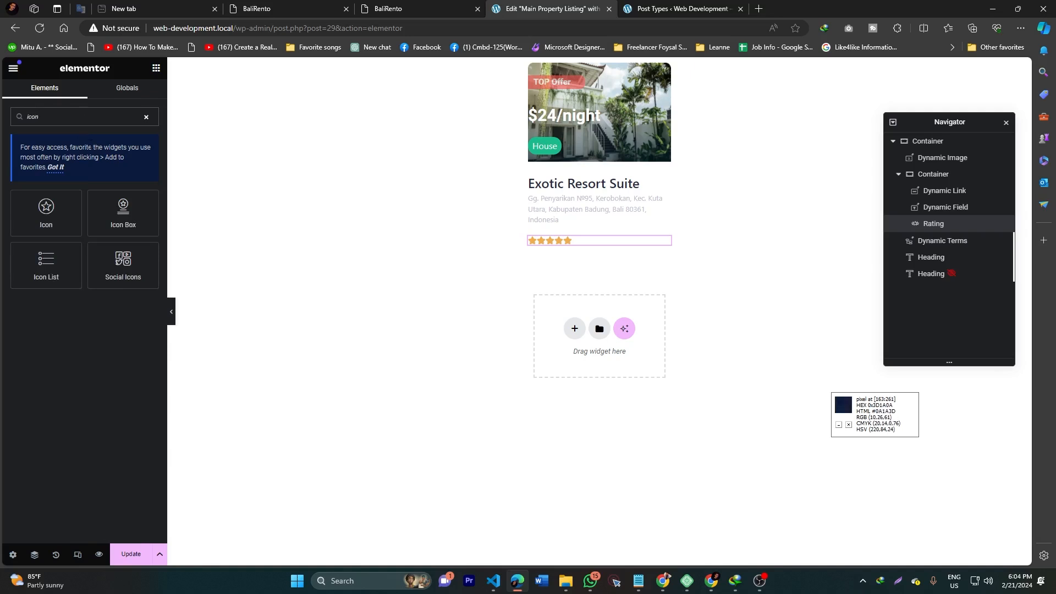
pyautogui.moveTo(39, 270); pyautogui.dragTo(579, 243)
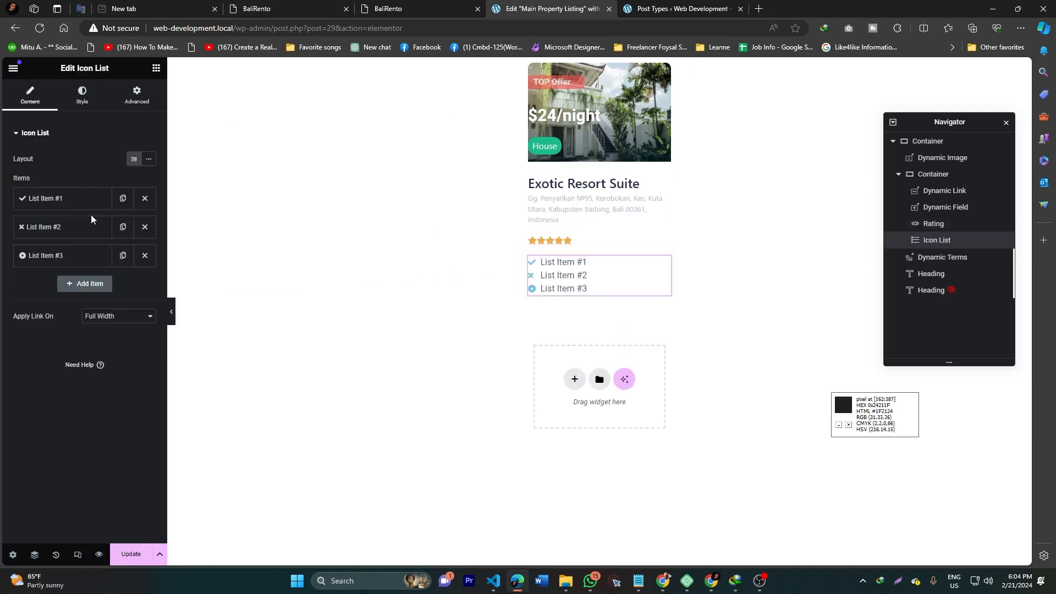
# Change the first list item's icon to the bed icon, checking it against the BaliRento demo cards
pyautogui.click(74, 211)
pyautogui.hotkey('ctrl', 'shift', 'Tab')
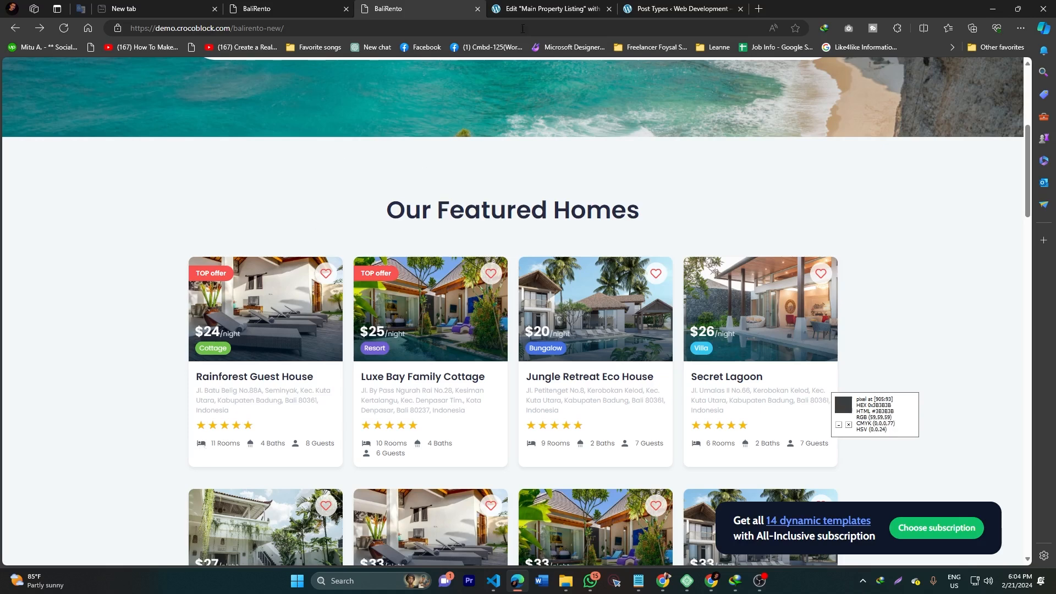
pyautogui.hotkey('ctrl', 'Tab')
pyautogui.click(53, 307)
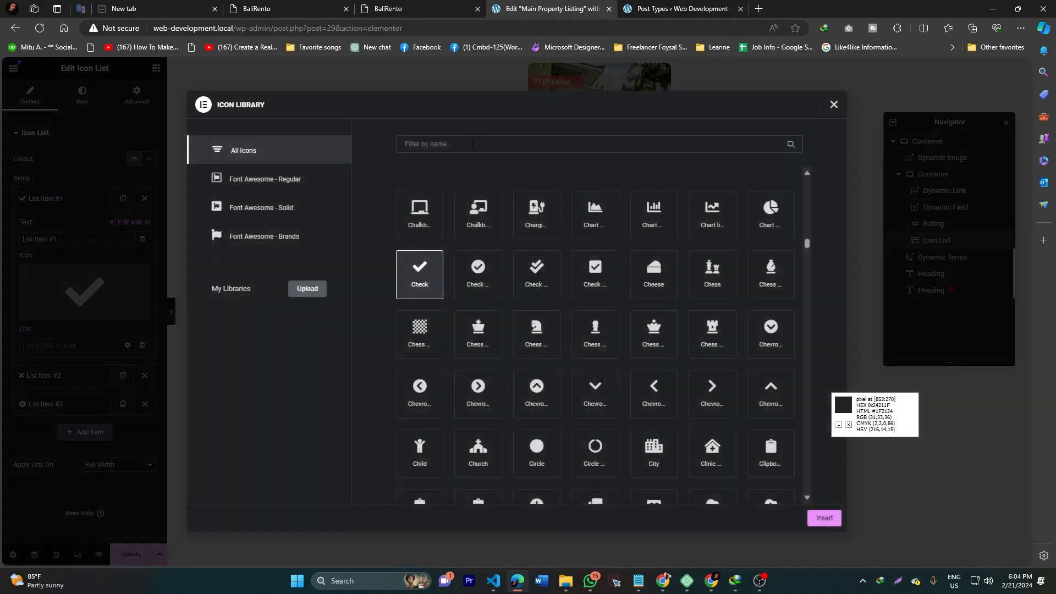
pyautogui.click(472, 144)
pyautogui.write('bed')
pyautogui.click(432, 232)
pyautogui.click(836, 523)
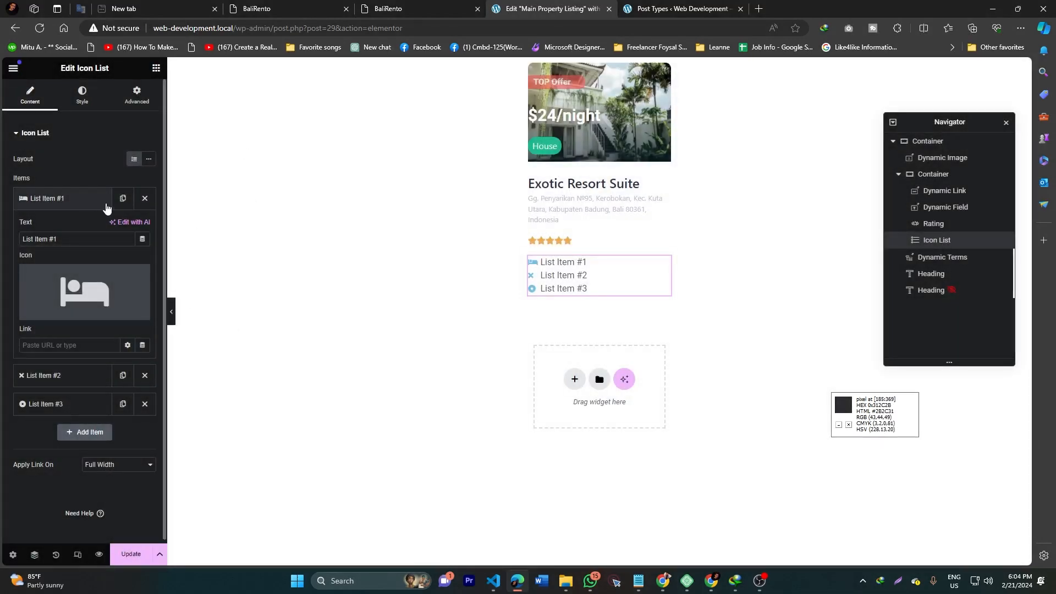
# Link the first list item's text to the JetEngine Bedroom custom field, comparing with the room count on the BaliRento demo cards
pyautogui.click(142, 242)
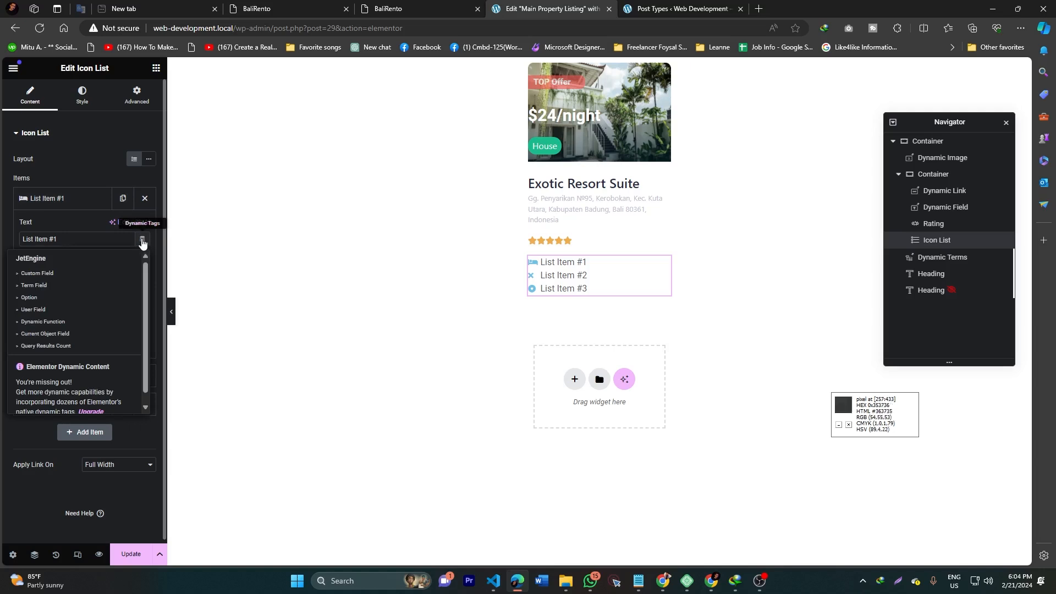
pyautogui.click(52, 274)
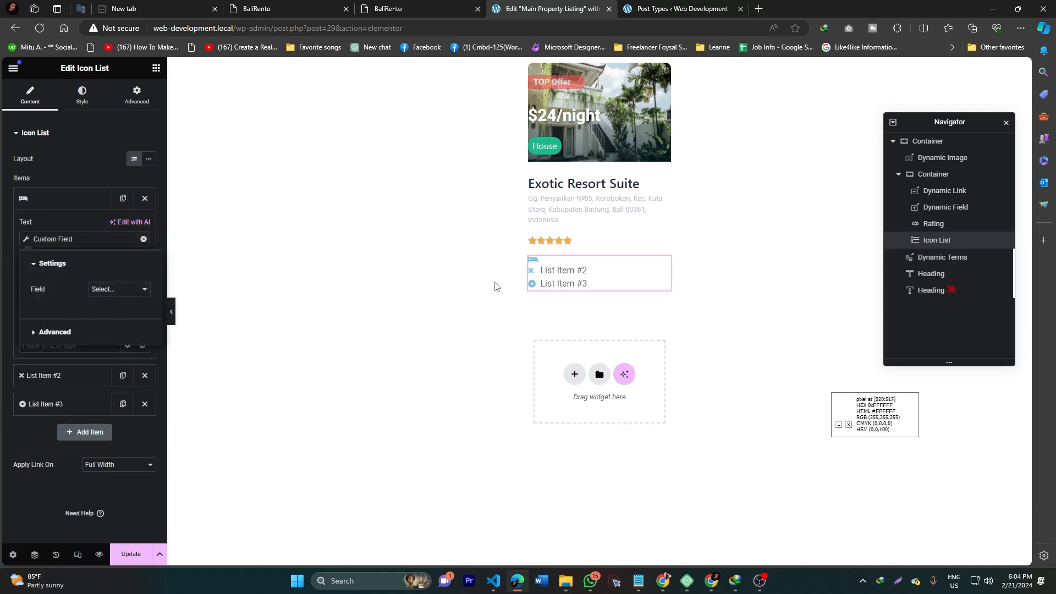
pyautogui.click(125, 292)
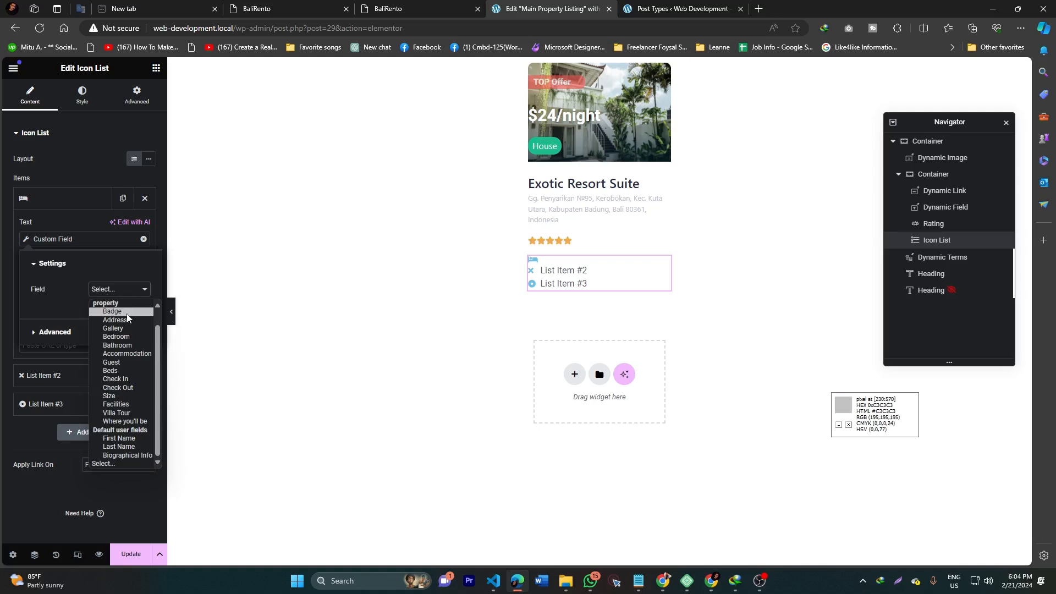
pyautogui.click(403, 4)
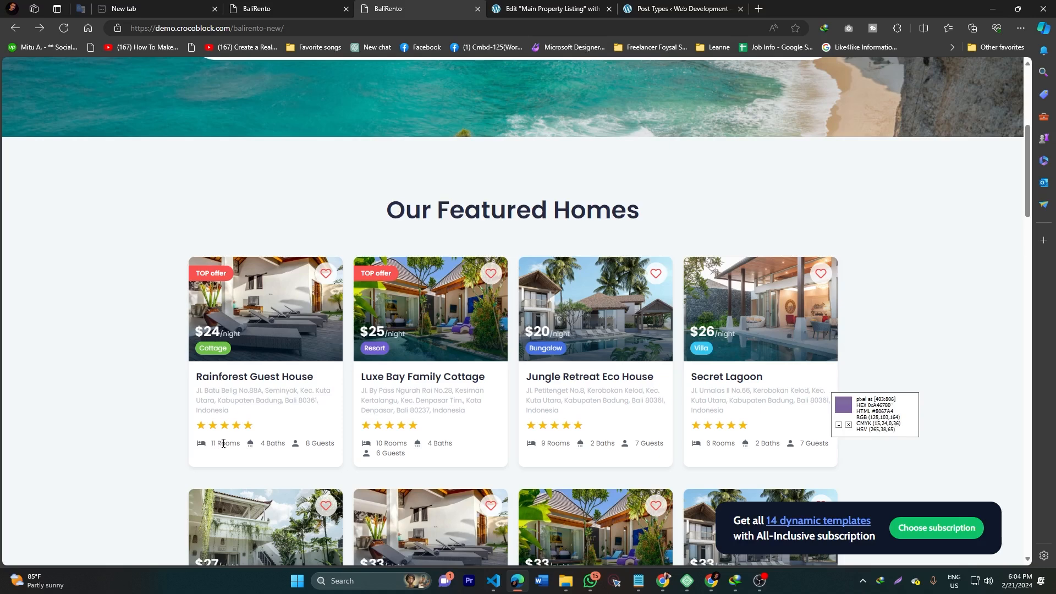
pyautogui.click(568, 6)
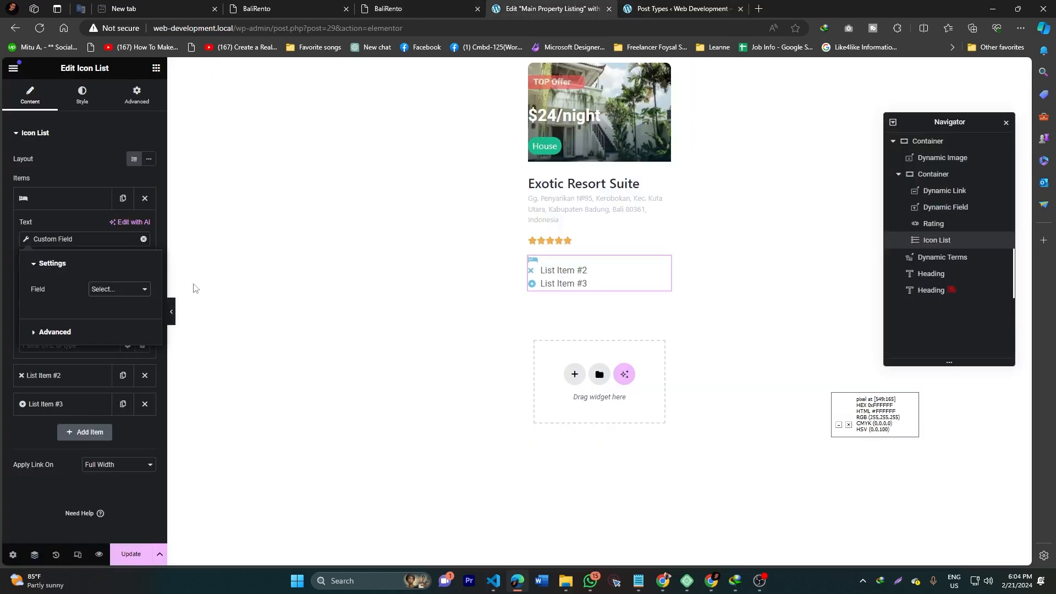
pyautogui.click(118, 292)
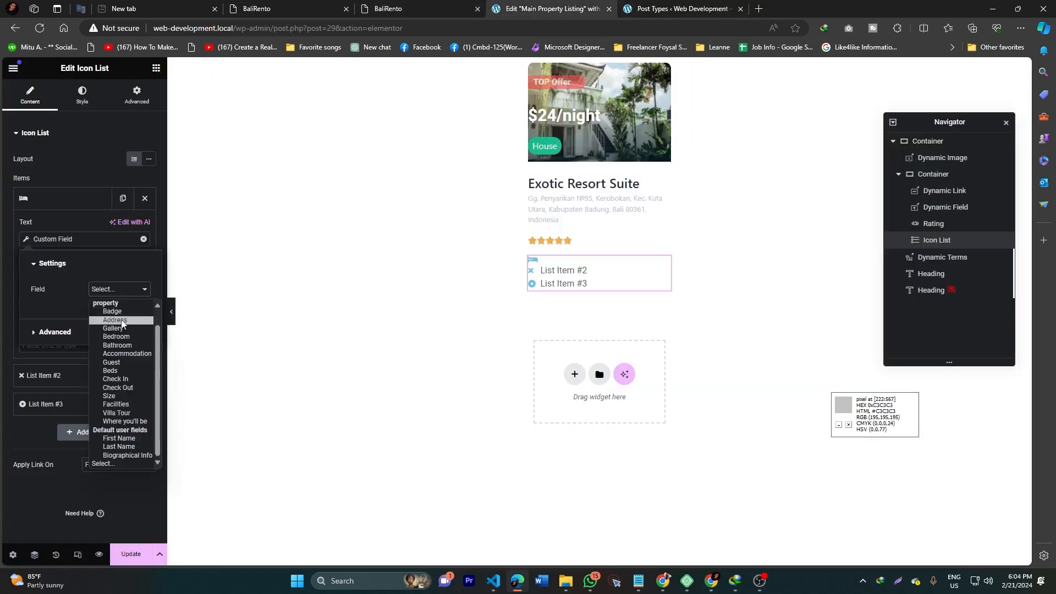
pyautogui.scroll(1, 124, 391)
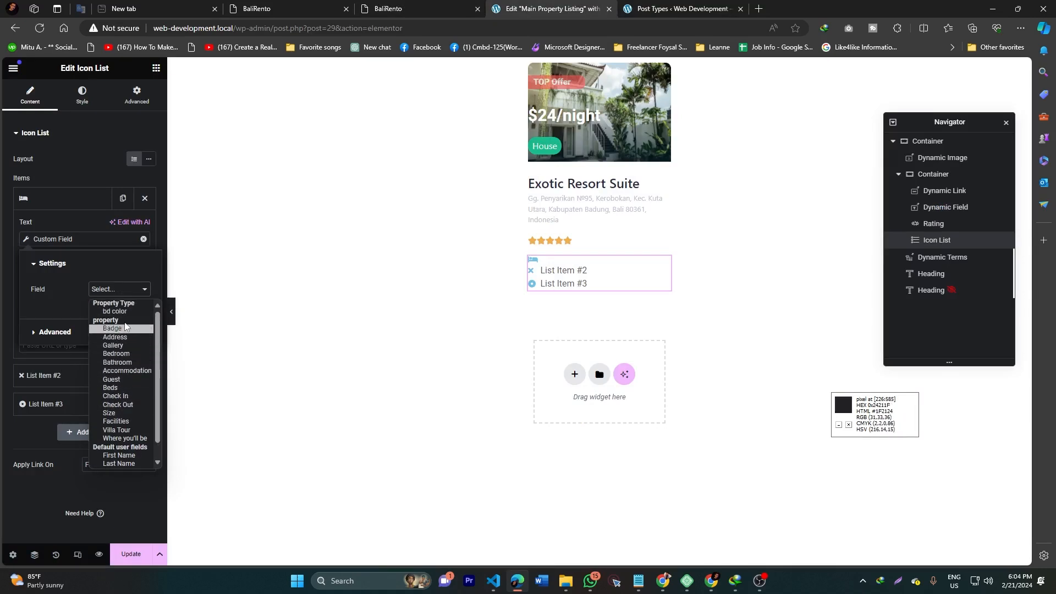
pyautogui.click(760, 580)
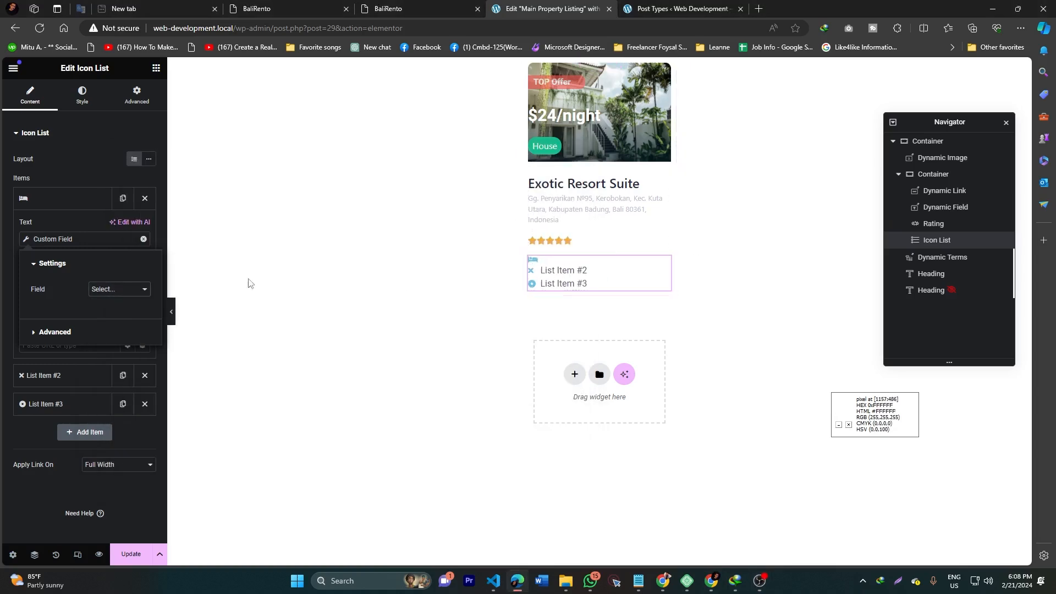
pyautogui.click(102, 290)
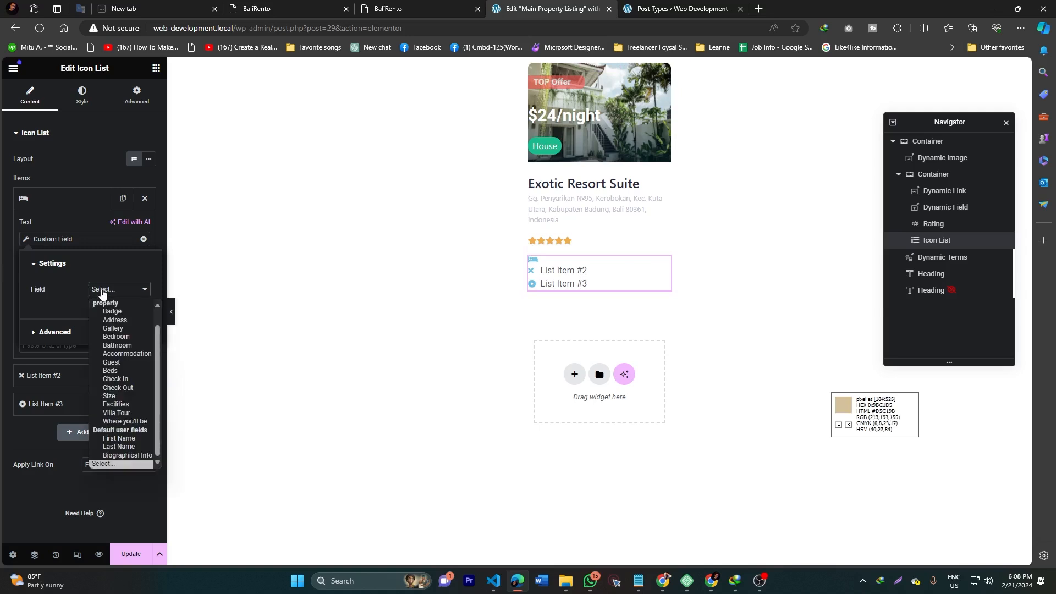
pyautogui.click(116, 337)
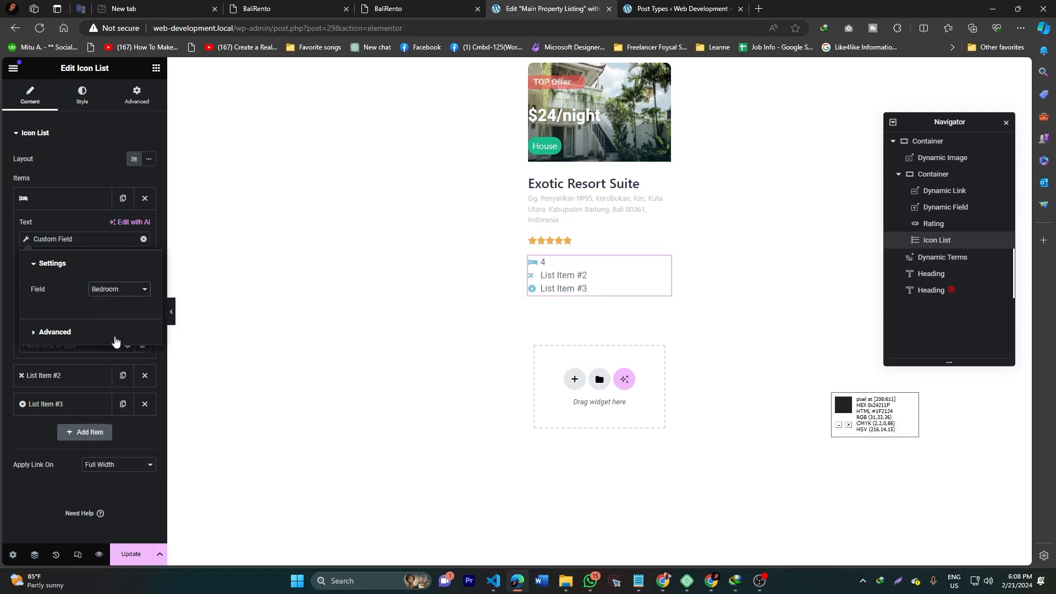
# Copy the word "Rooms" from the BaliRento demo card and add it, with a leading space, after the first list item's value
pyautogui.click(55, 333)
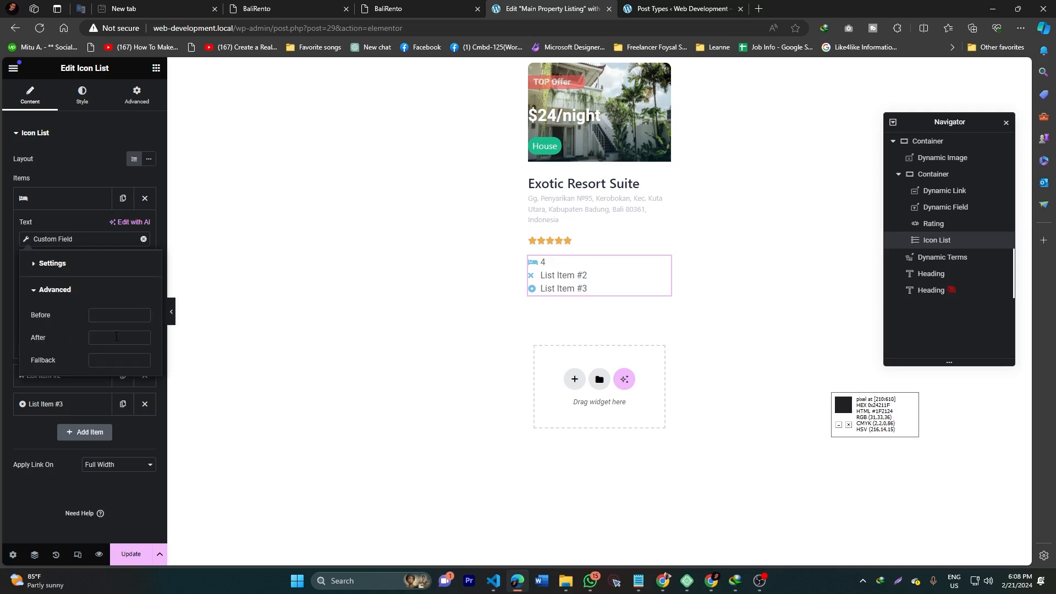
pyautogui.click(414, 8)
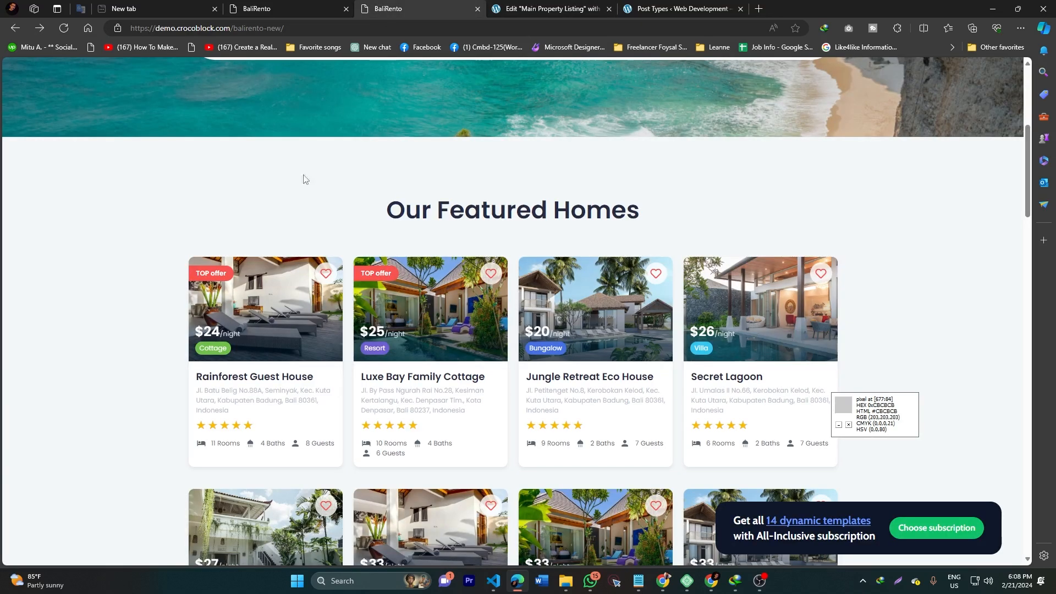
pyautogui.doubleClick(223, 442)
pyautogui.hotkey('ctrl', 'c')
pyautogui.click(542, 7)
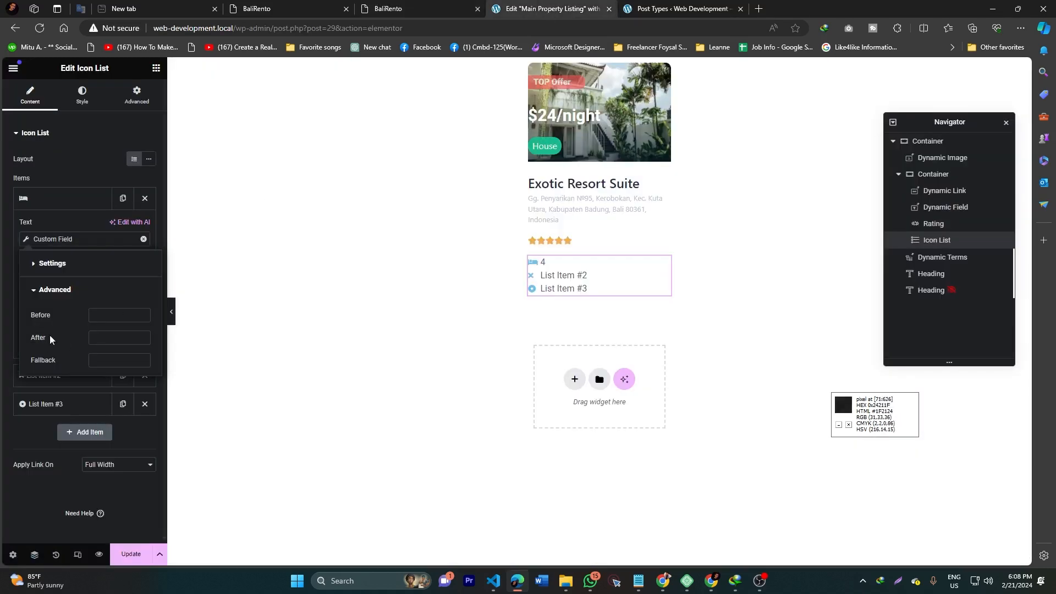
pyautogui.click(116, 339)
pyautogui.hotkey('ctrl', 'v')
pyautogui.click(93, 337)
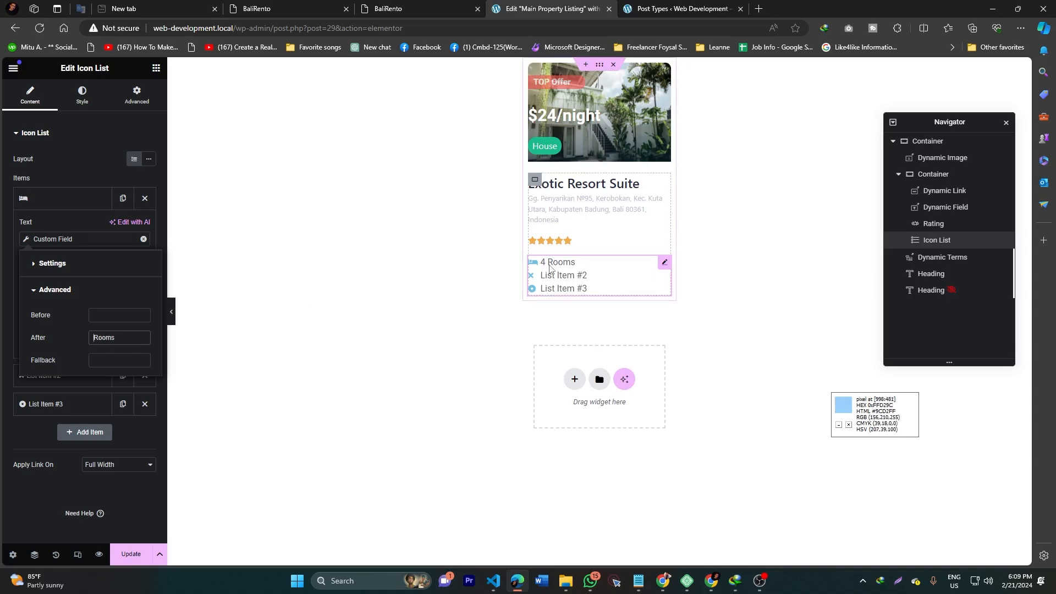
pyautogui.click(60, 203)
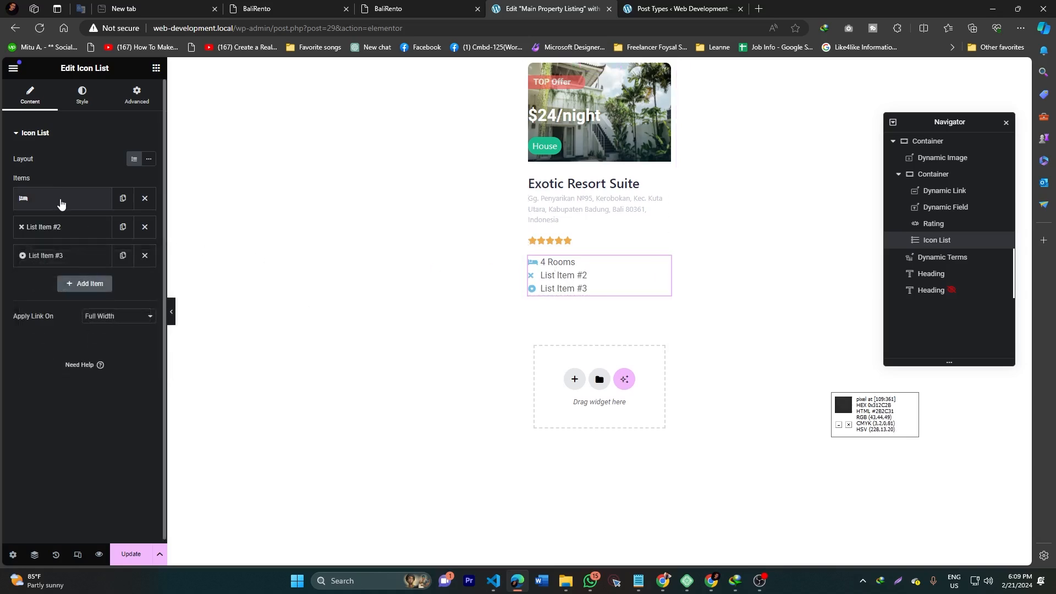
# Change the second list item's icon to Bath, checking the matching icon on the BaliRento demo cards
pyautogui.click(52, 227)
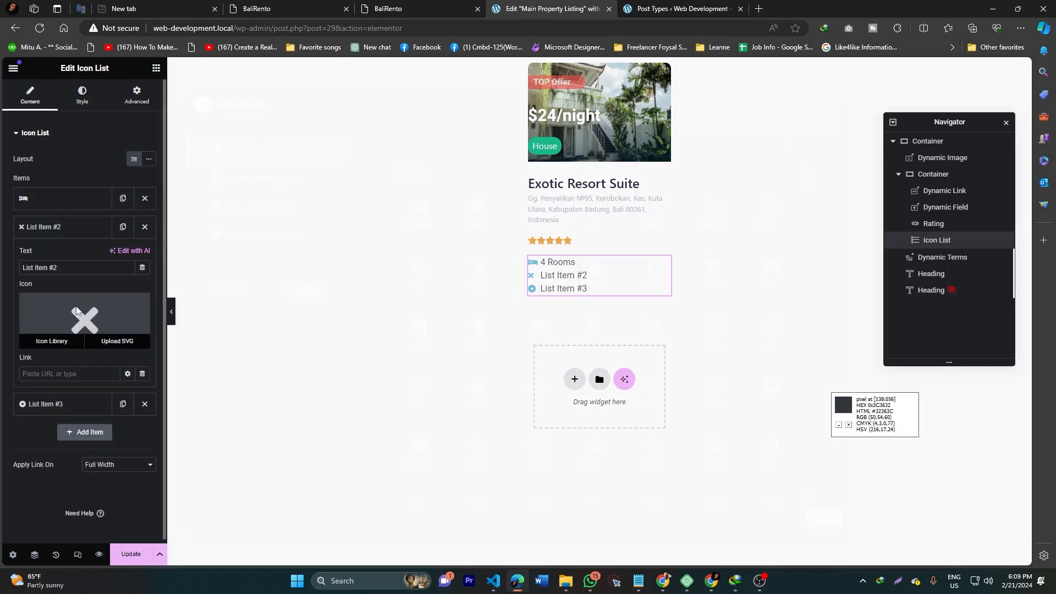
pyautogui.click(52, 341)
pyautogui.click(360, 8)
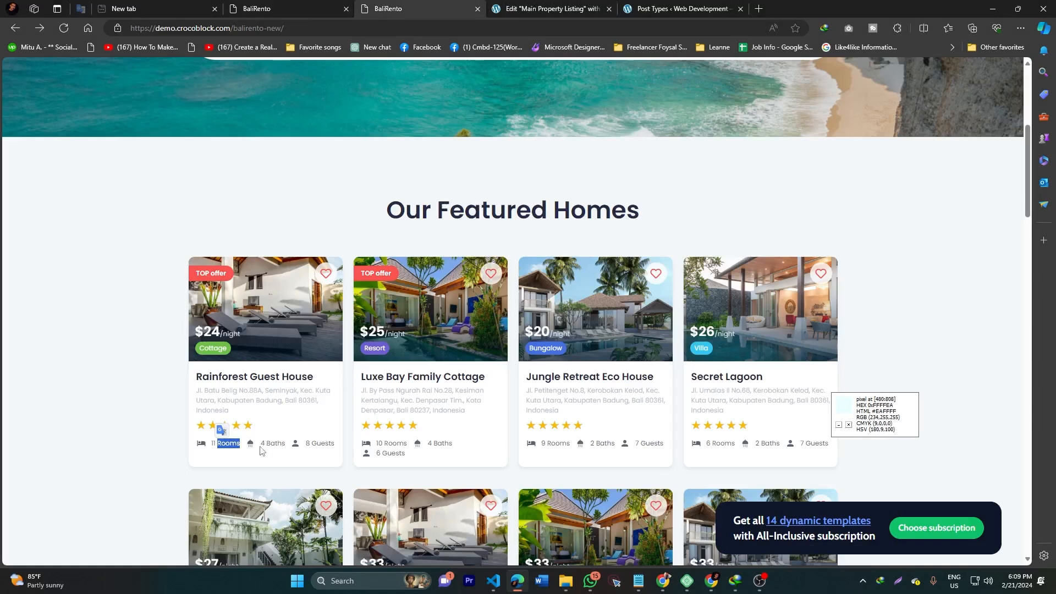
pyautogui.click(538, 9)
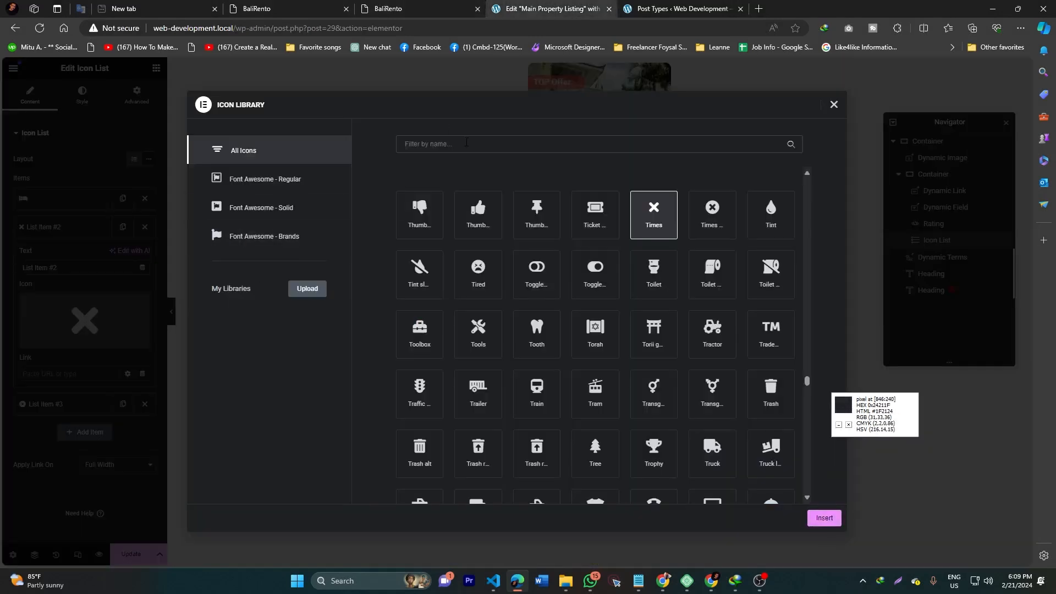
pyautogui.click(466, 143)
pyautogui.write('bar')
pyautogui.press('BackSpace')
pyautogui.write('th')
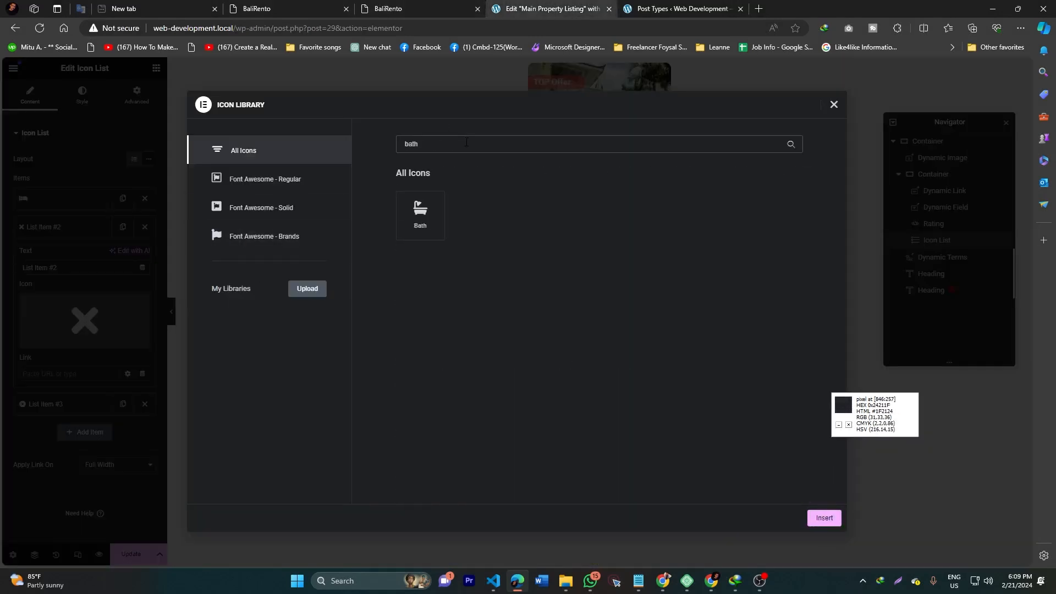
pyautogui.click(420, 217)
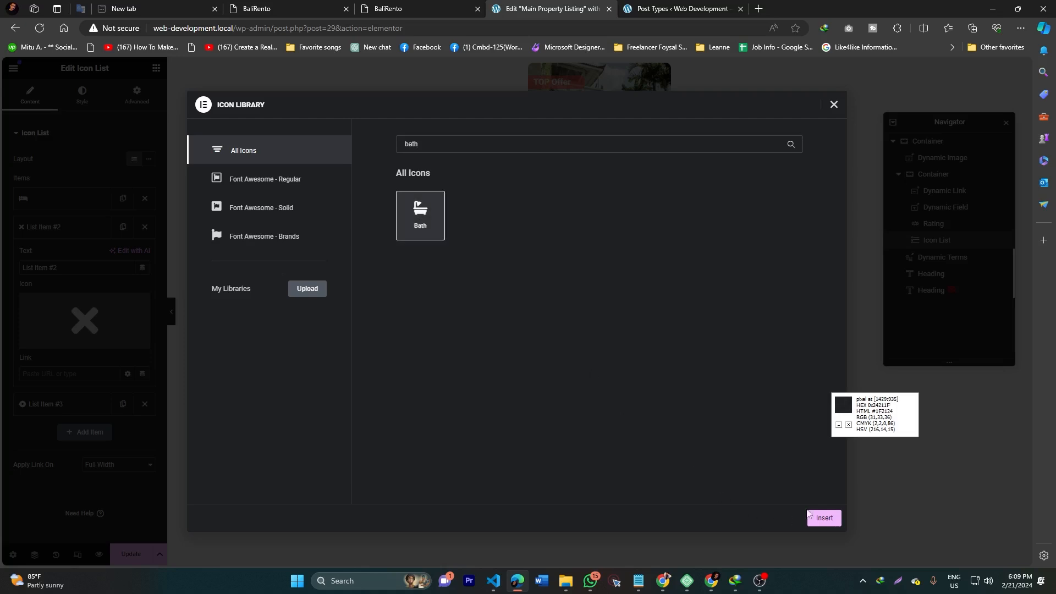
pyautogui.click(823, 517)
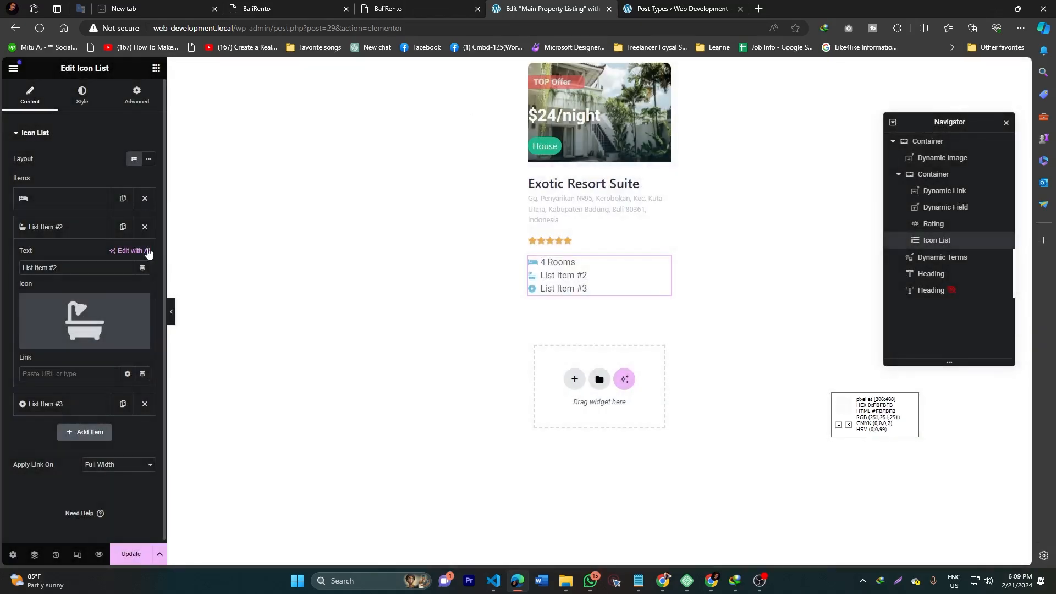
# Link the second list item's text to the JetEngine Bathroom custom field
pyautogui.click(143, 269)
pyautogui.click(55, 302)
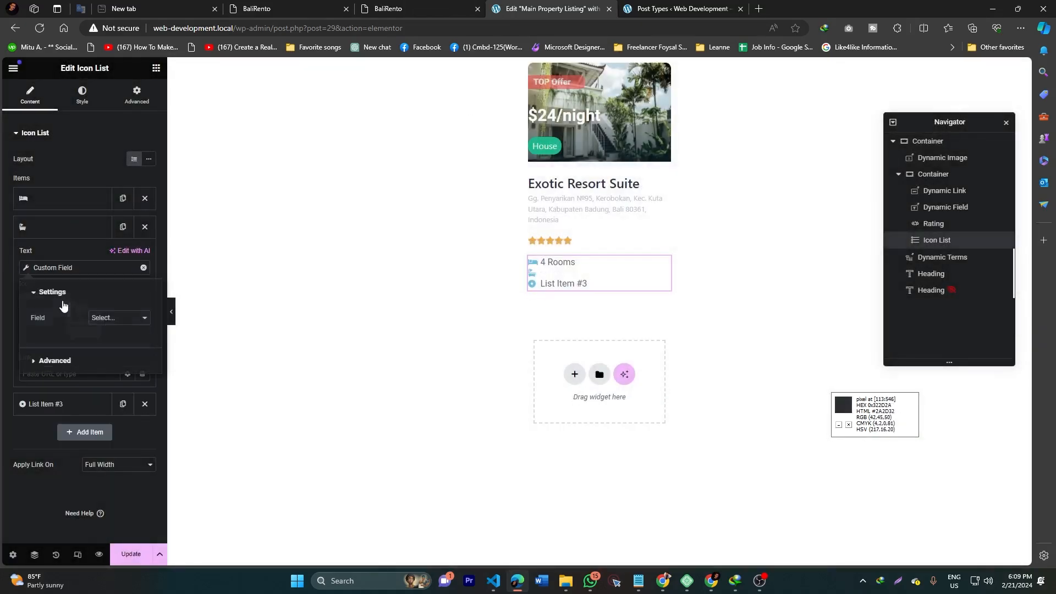
pyautogui.click(116, 319)
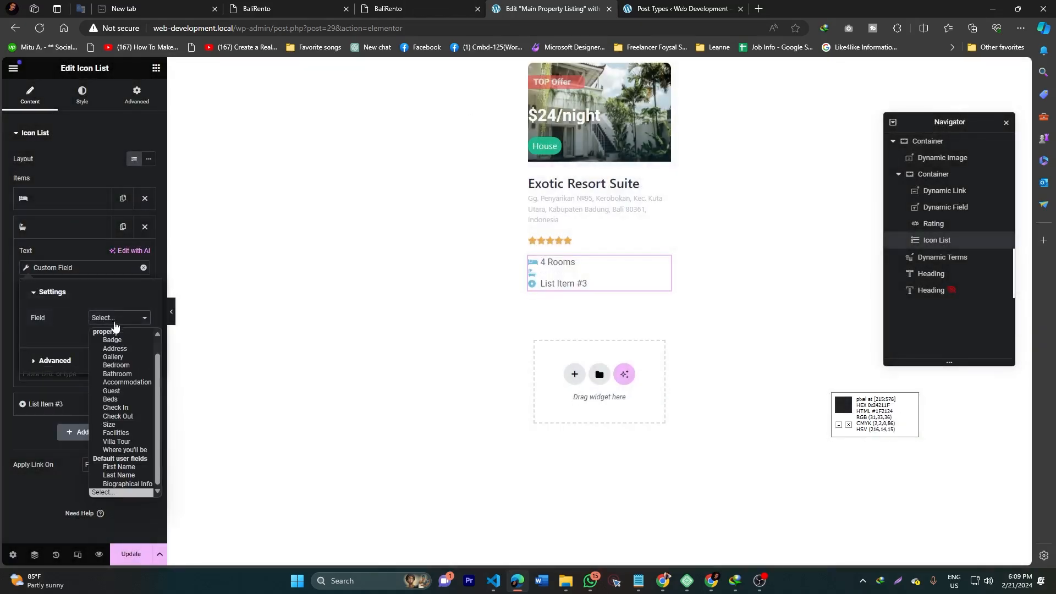
pyautogui.click(126, 376)
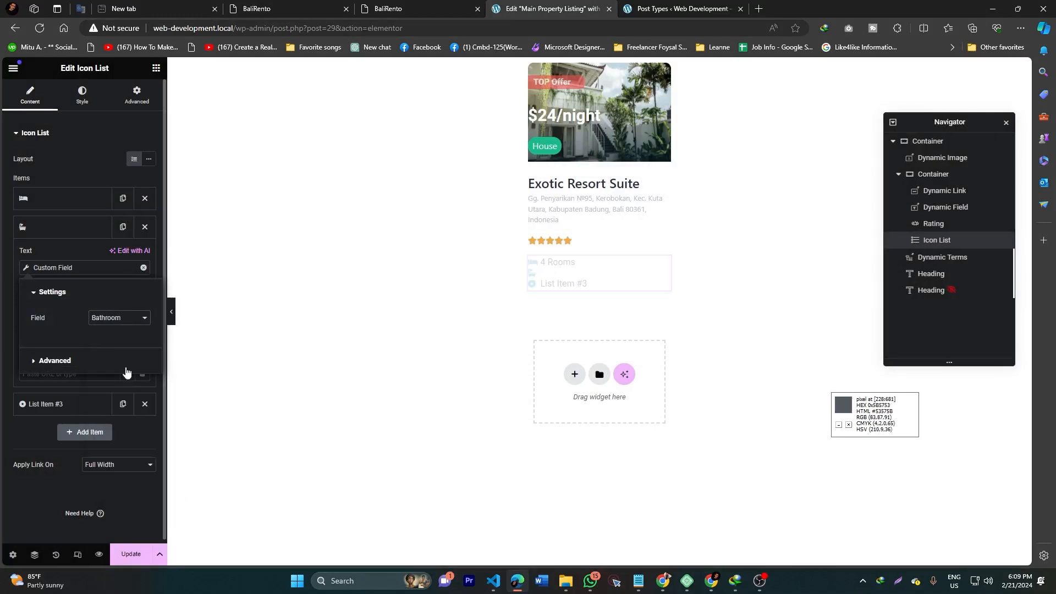
# Add "Baths" with a leading space after the second list item's value, matching the wording on the BaliRento demo cards
pyautogui.click(68, 361)
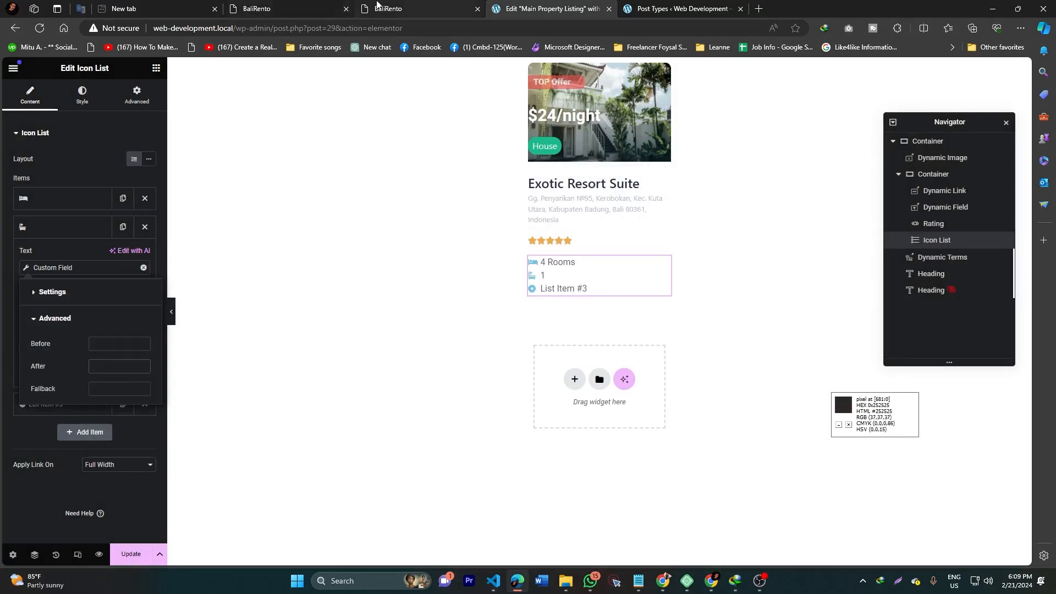
pyautogui.click(418, 8)
pyautogui.click(550, 9)
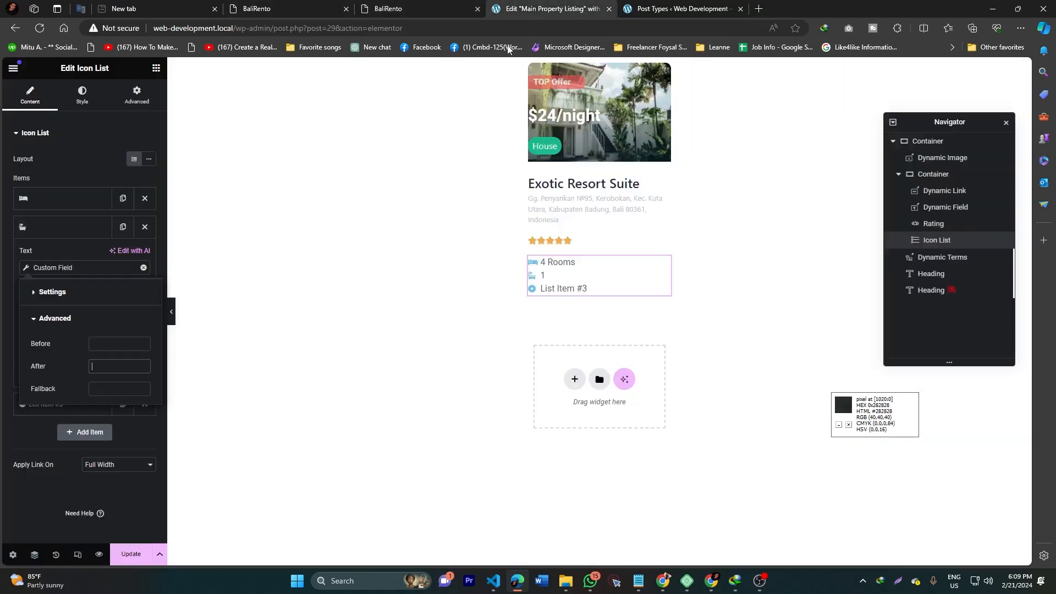
pyautogui.click(92, 366)
pyautogui.write('Baths')
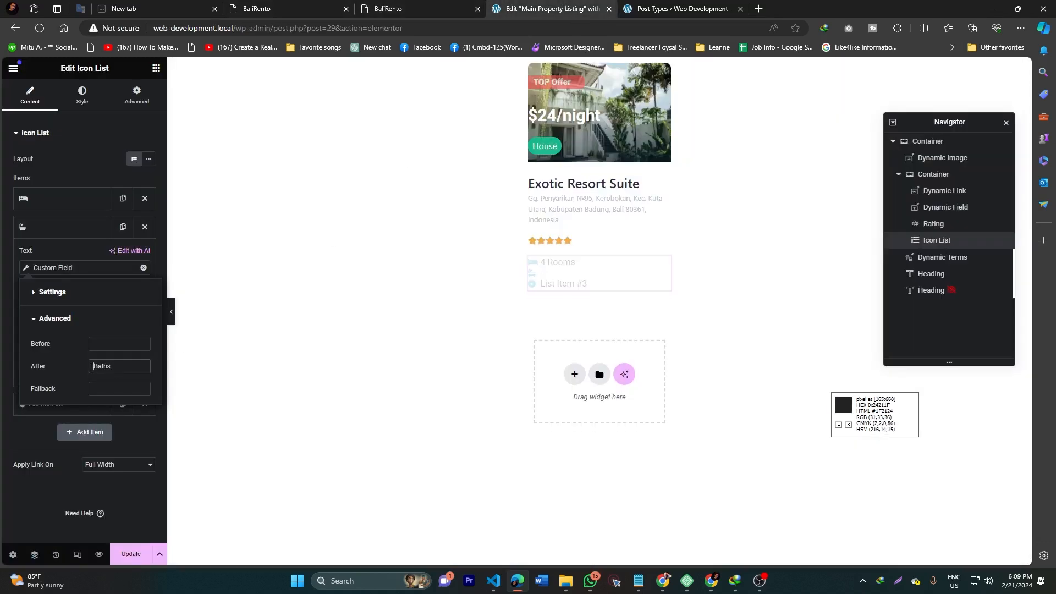
# Change the third list item's icon to User friends from the icon library, searching for "user"
pyautogui.click(54, 231)
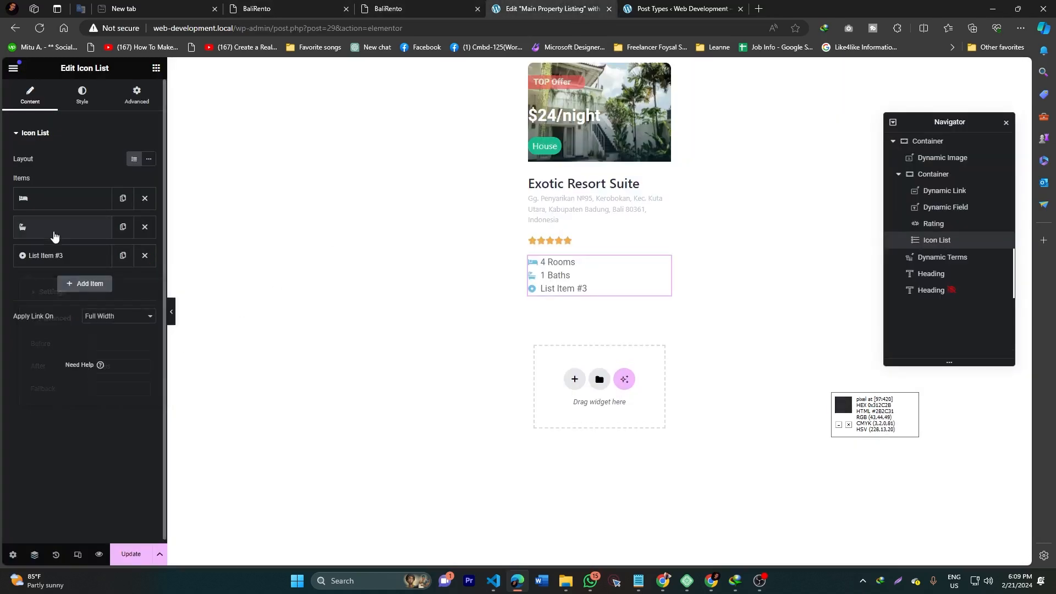
pyautogui.click(269, 8)
pyautogui.click(521, 7)
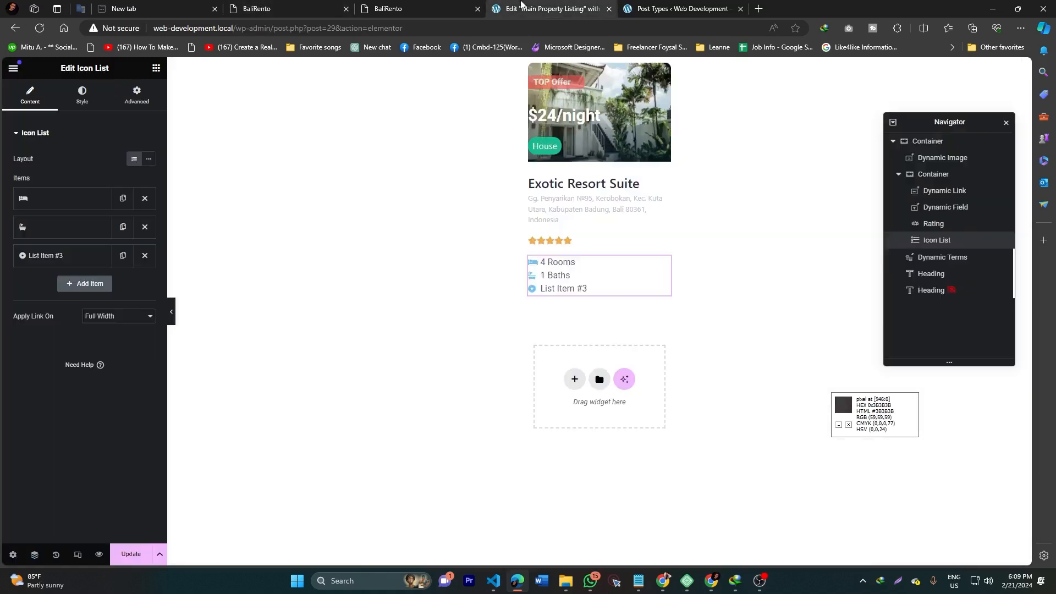
pyautogui.click(69, 261)
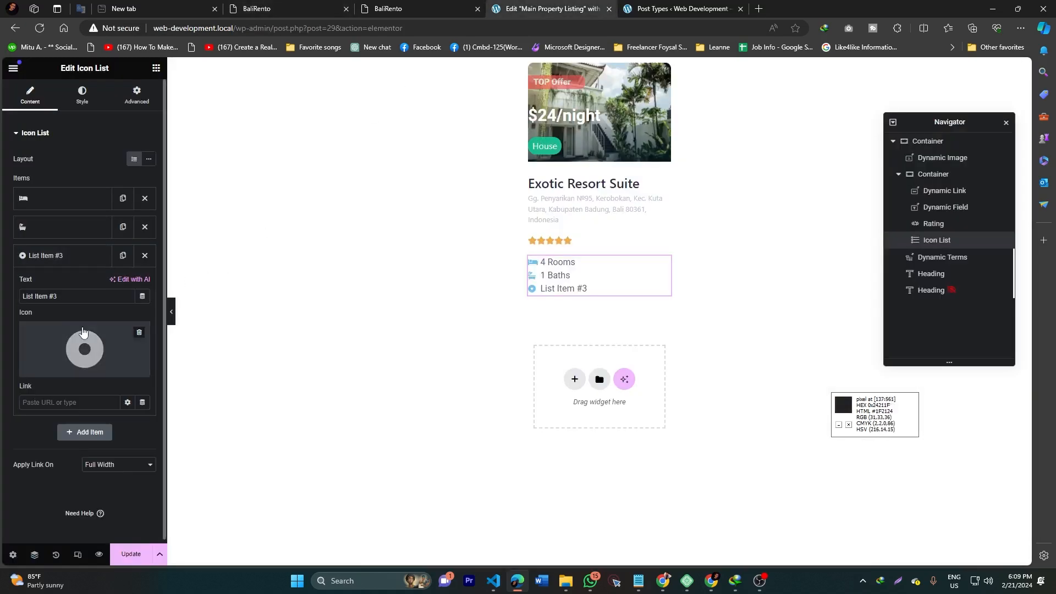
pyautogui.click(85, 350)
pyautogui.write('g')
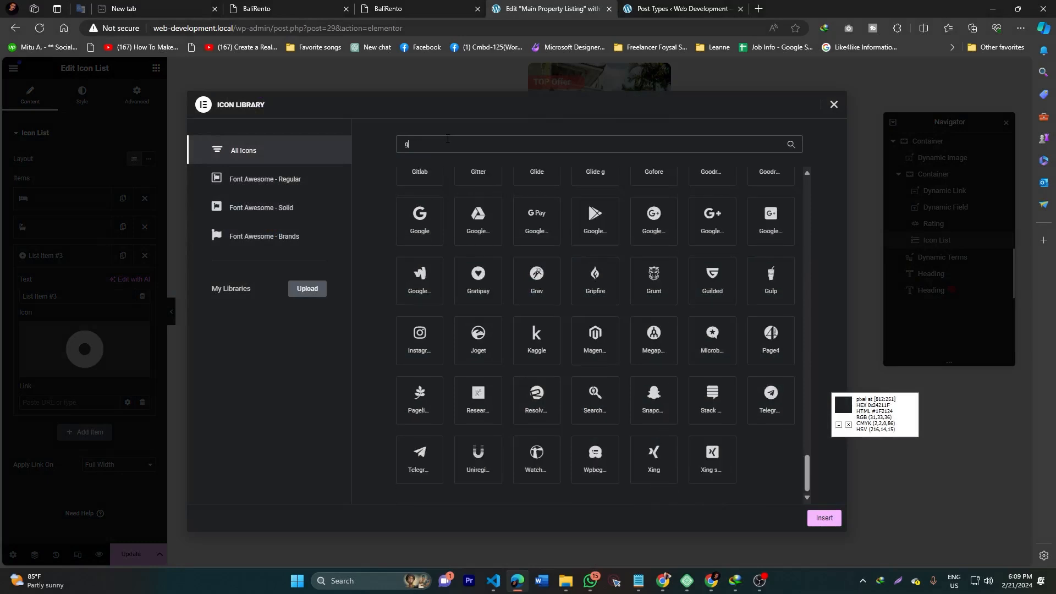
pyautogui.press('BackSpace')
pyautogui.write('pers')
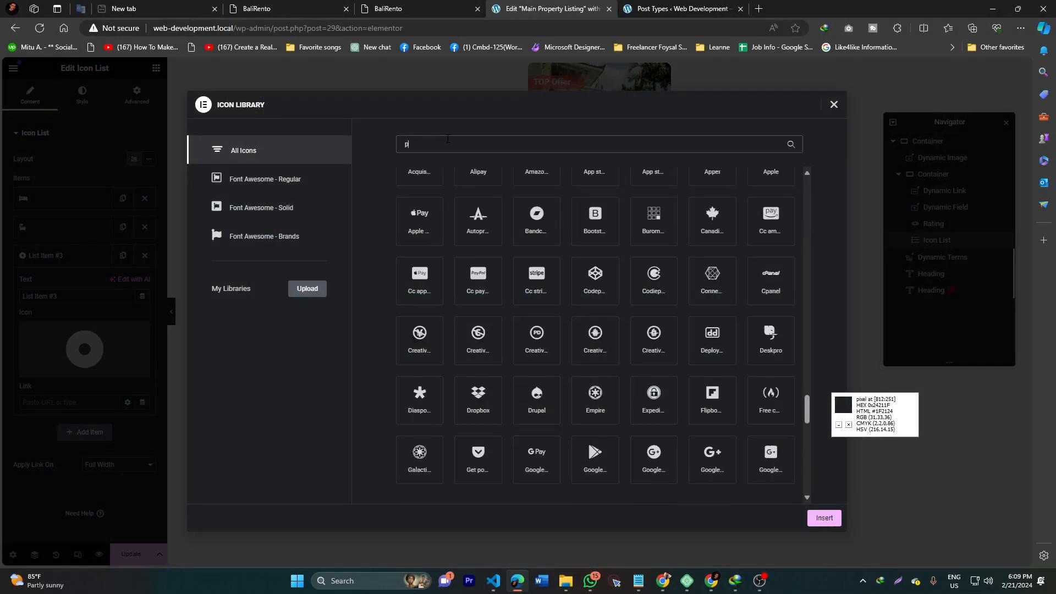
pyautogui.press('BackSpace')
pyautogui.press('BackSpace')
pyautogui.press('BackSpace')
pyautogui.press('BackSpace')
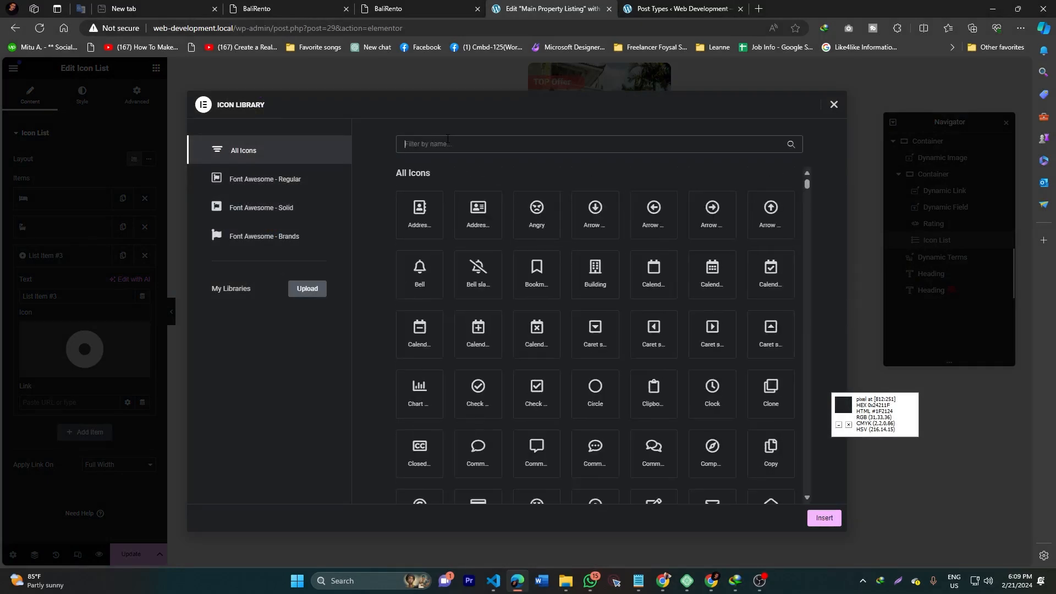
pyautogui.write('user')
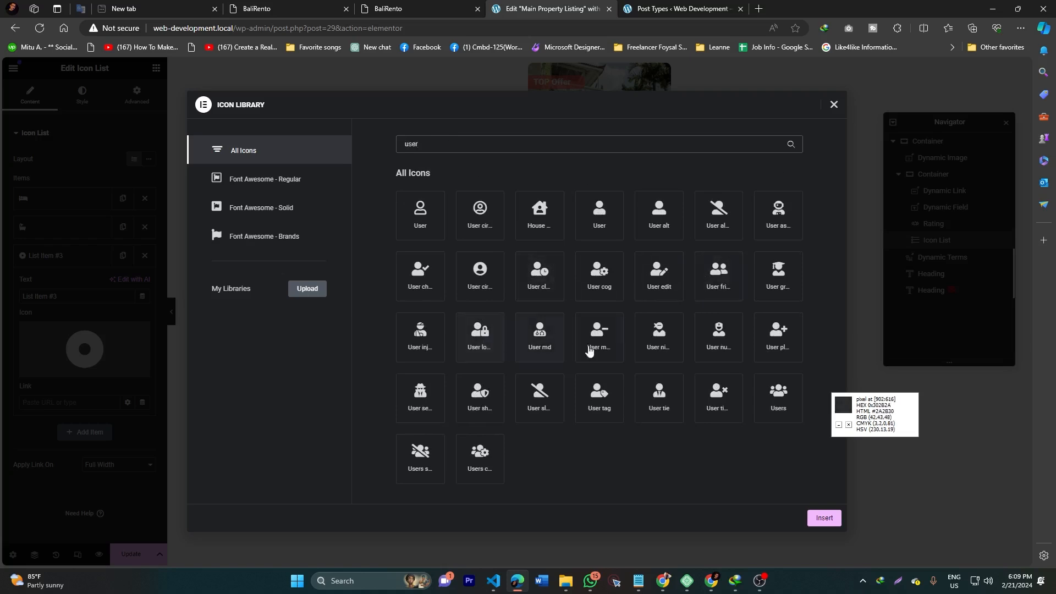
pyautogui.click(718, 272)
pyautogui.click(823, 517)
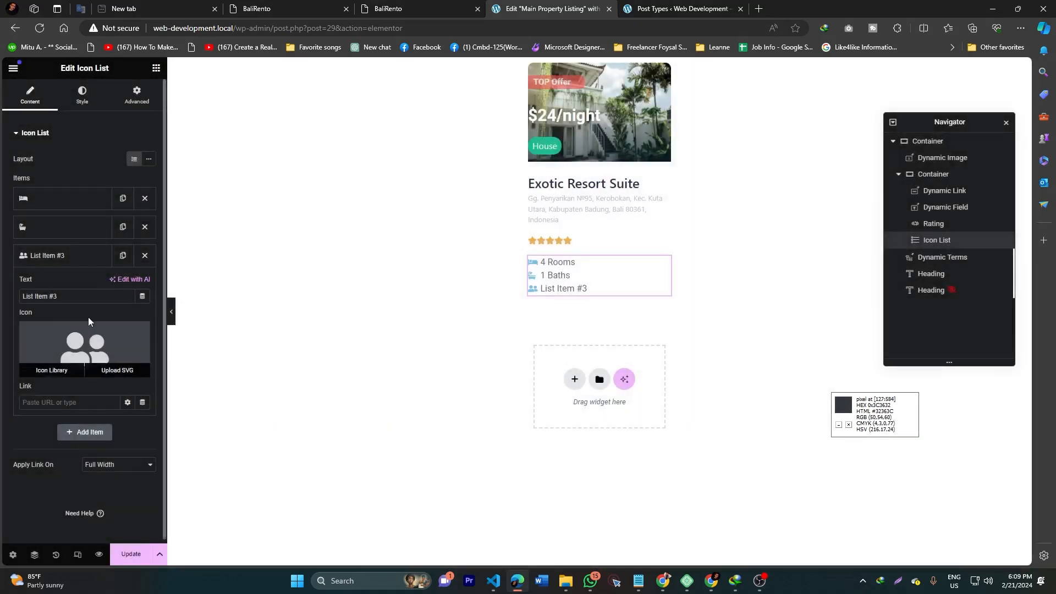
# Link the third list item's text to the JetEngine Guest custom field
pyautogui.click(142, 295)
pyautogui.click(47, 339)
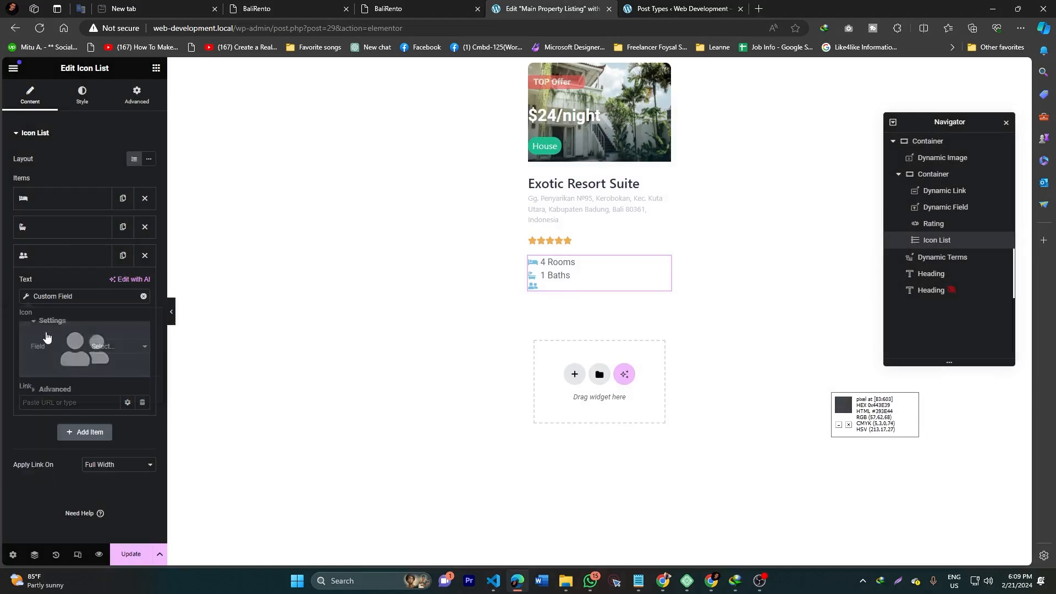
pyautogui.click(118, 348)
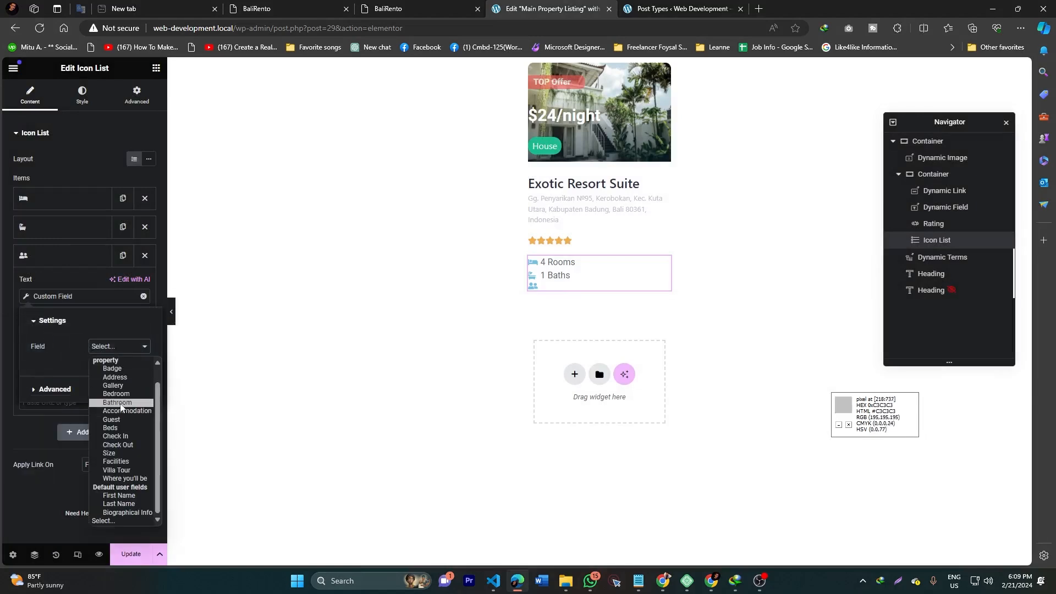
pyautogui.click(118, 421)
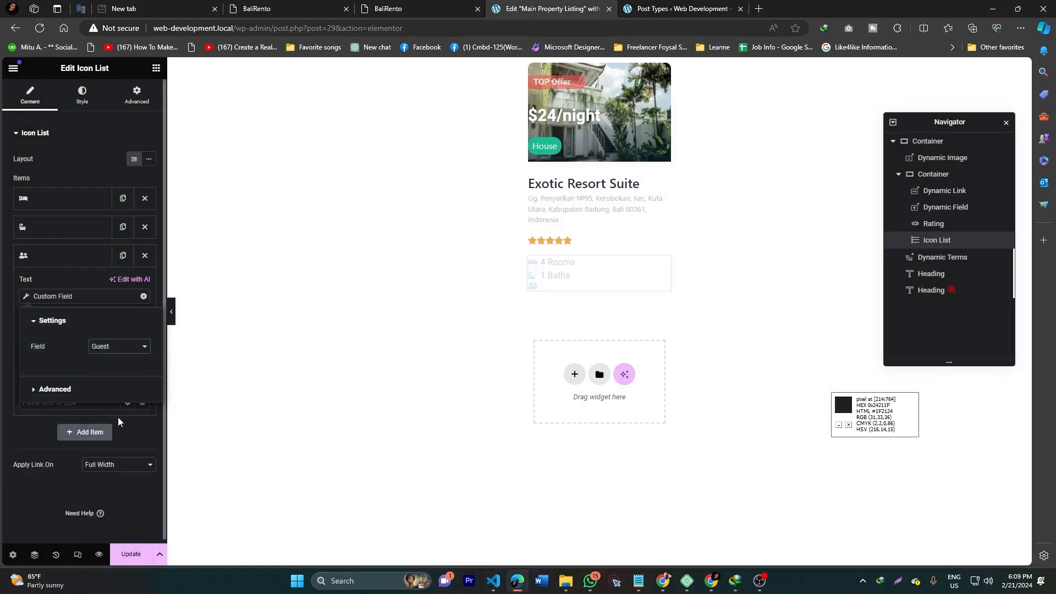
# Copy the word "Guests" from a BaliRento demo card and add it after the third list item's value
pyautogui.click(79, 389)
pyautogui.click(407, 8)
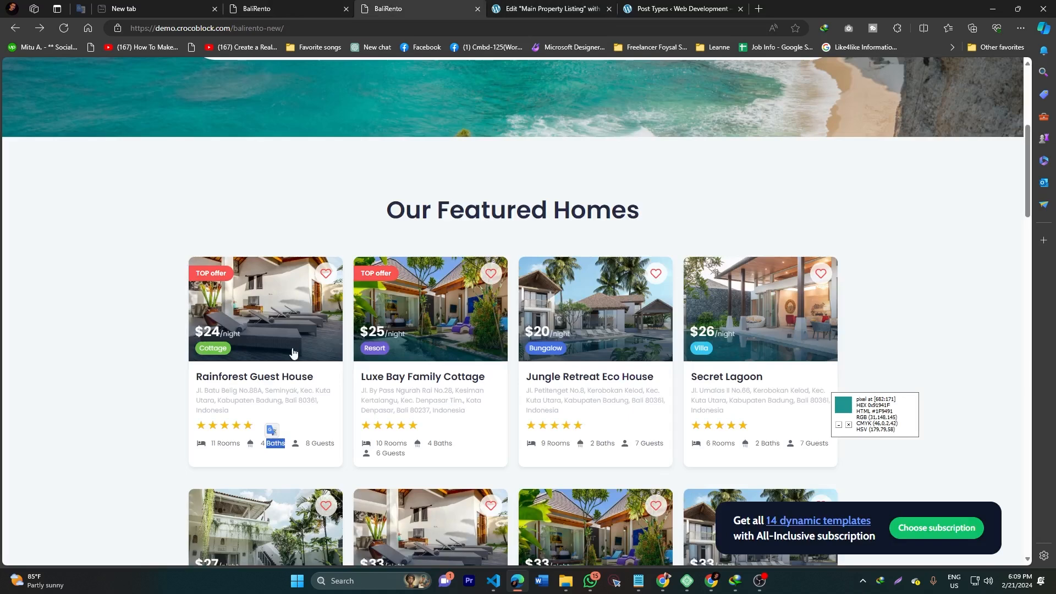
pyautogui.doubleClick(322, 442)
pyautogui.hotkey('ctrl', 'c')
pyautogui.click(550, 8)
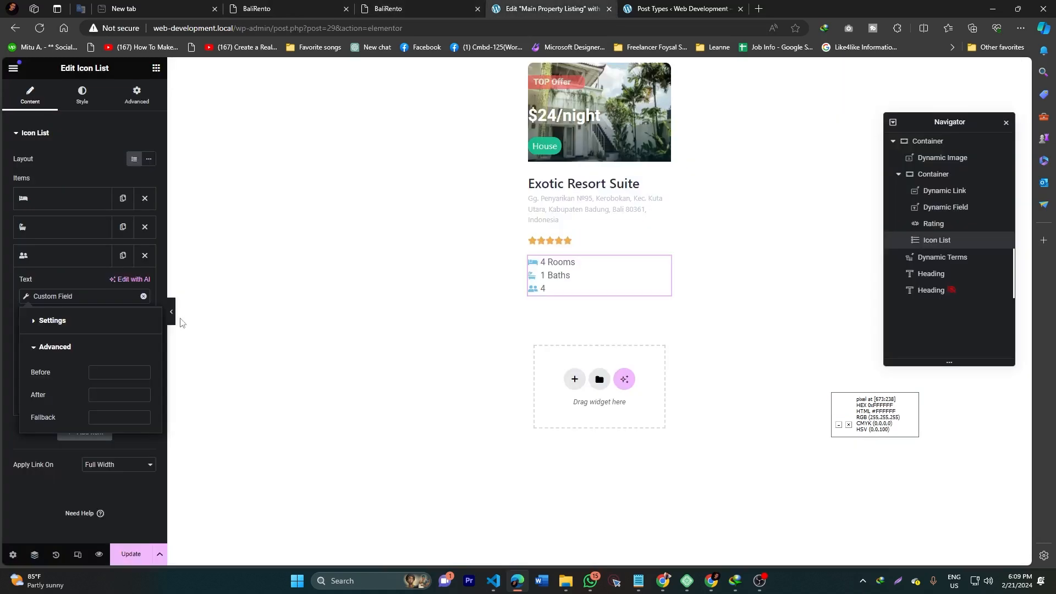
pyautogui.click(119, 394)
pyautogui.hotkey('ctrl', 'v')
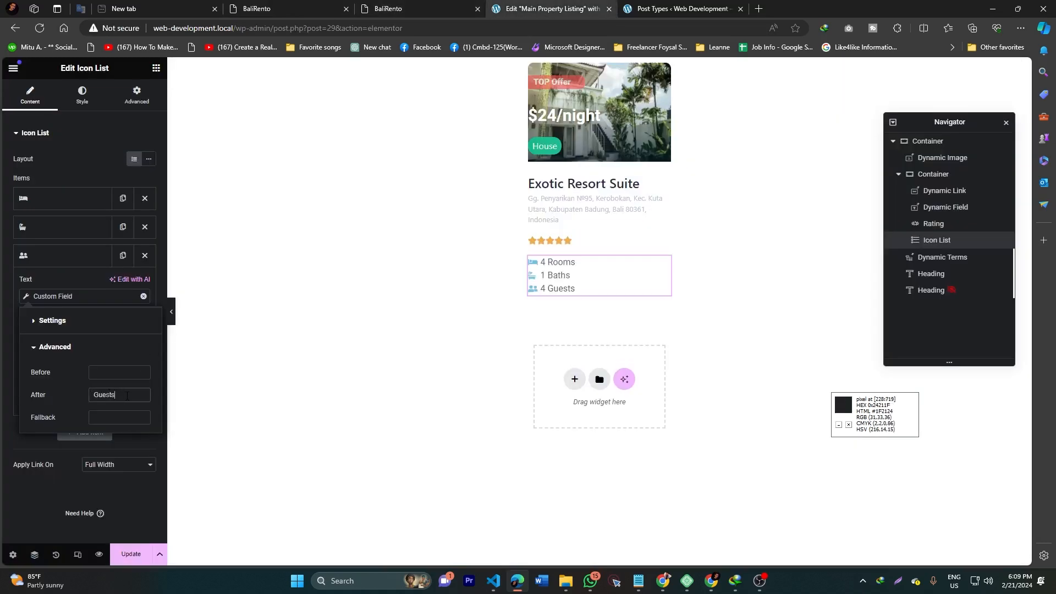
pyautogui.click(73, 262)
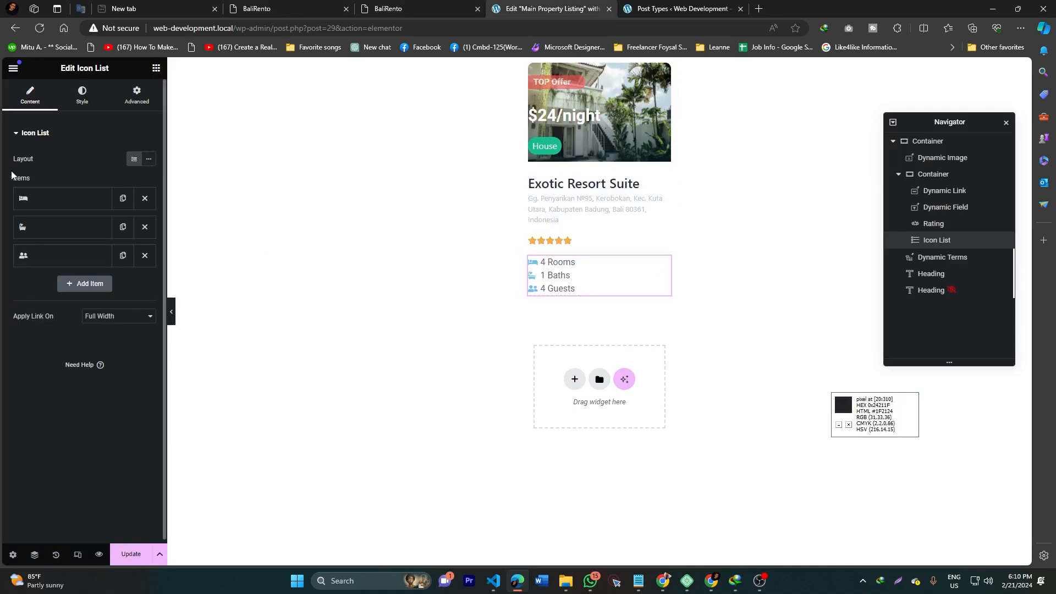
# Lay the icon list out inline and set its icon size to 12 px
pyautogui.click(151, 160)
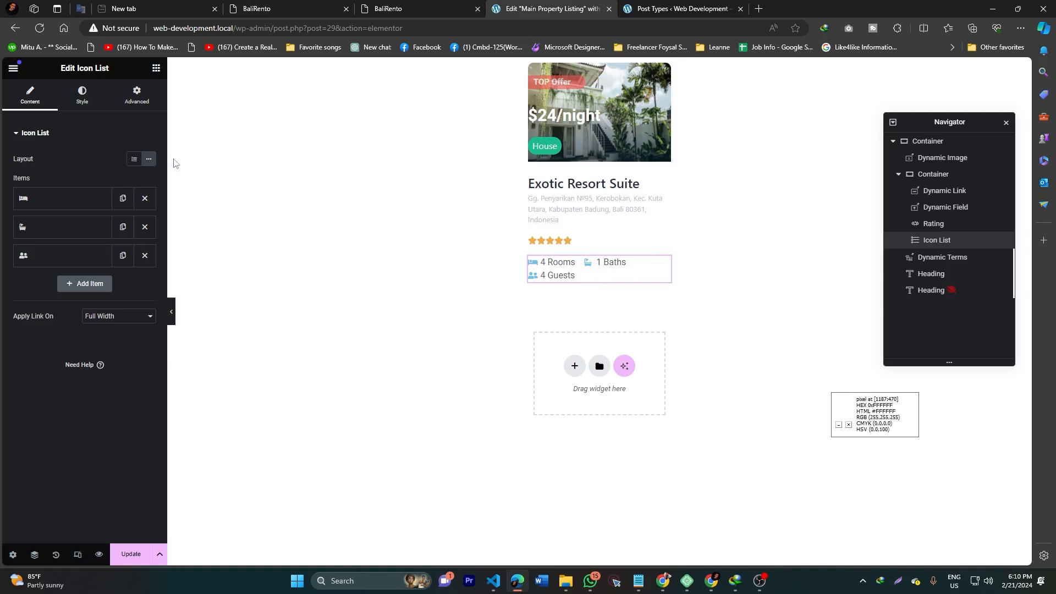
pyautogui.click(83, 103)
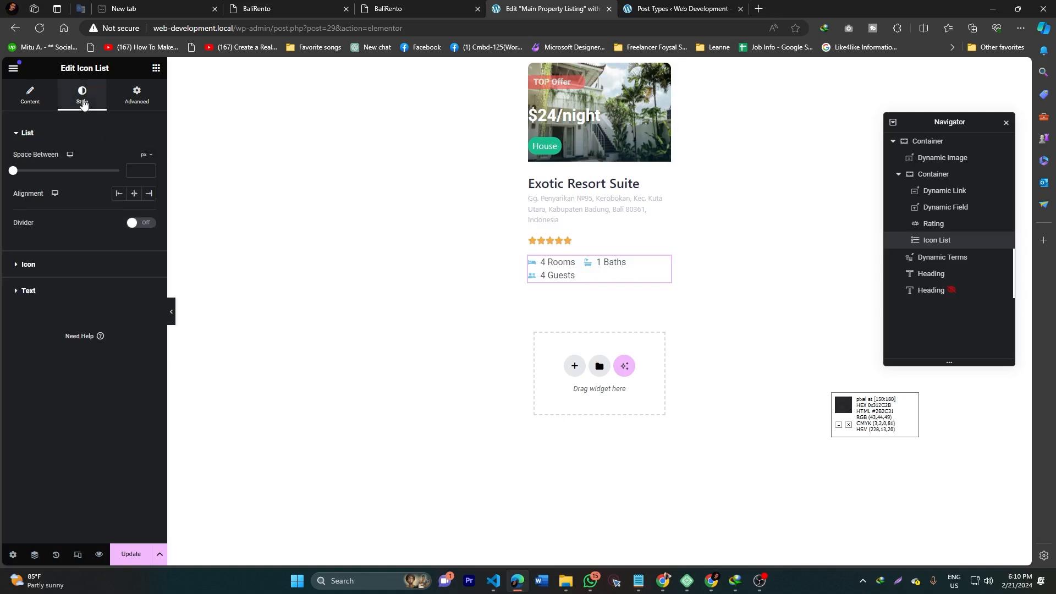
pyautogui.click(43, 272)
pyautogui.click(21, 253)
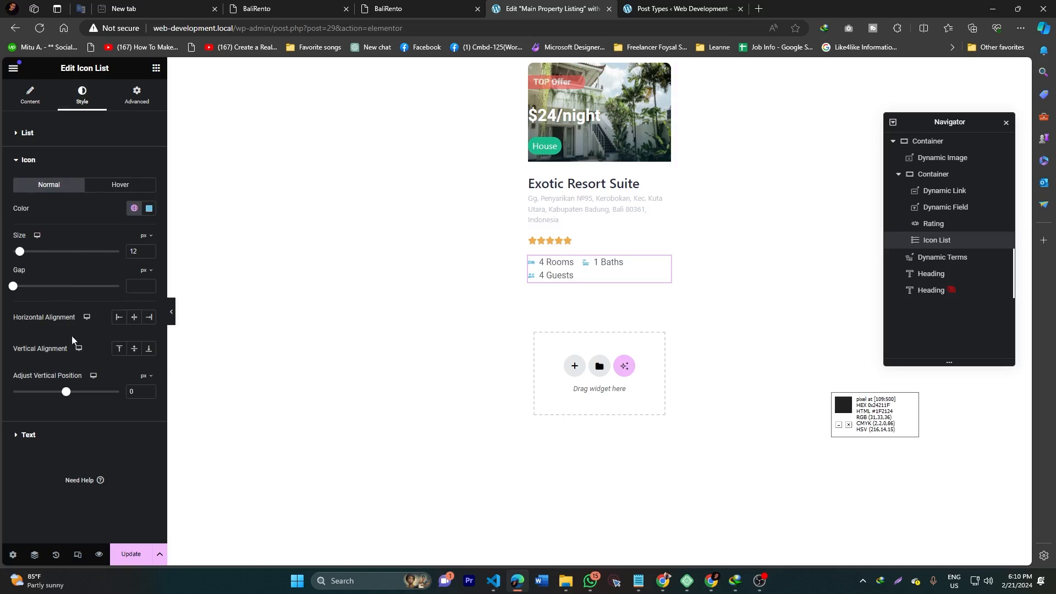
# Set the icon list's text size to 13 px
pyautogui.click(28, 435)
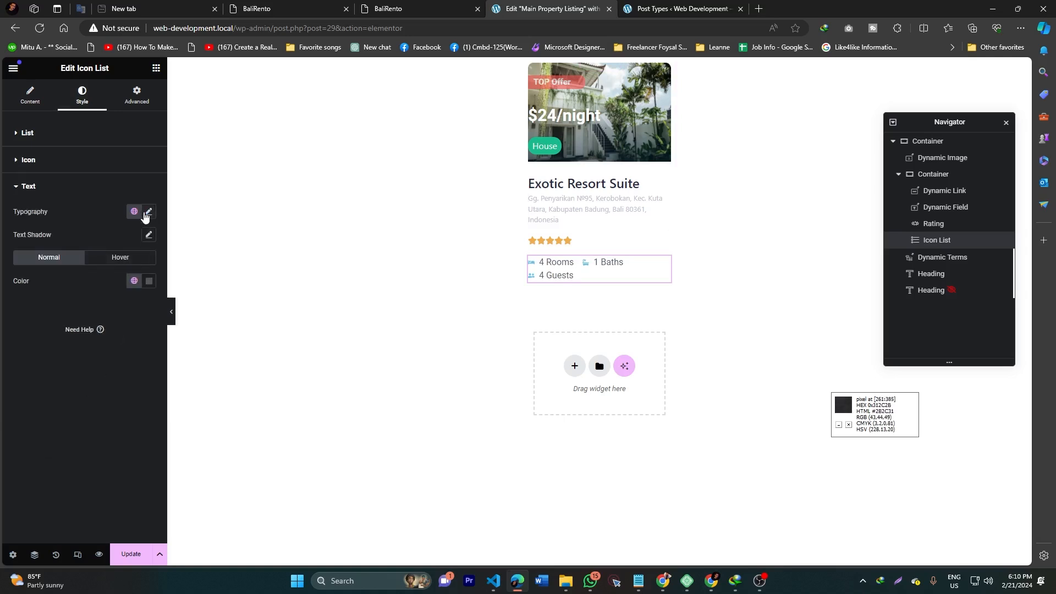
pyautogui.click(148, 214)
pyautogui.click(25, 298)
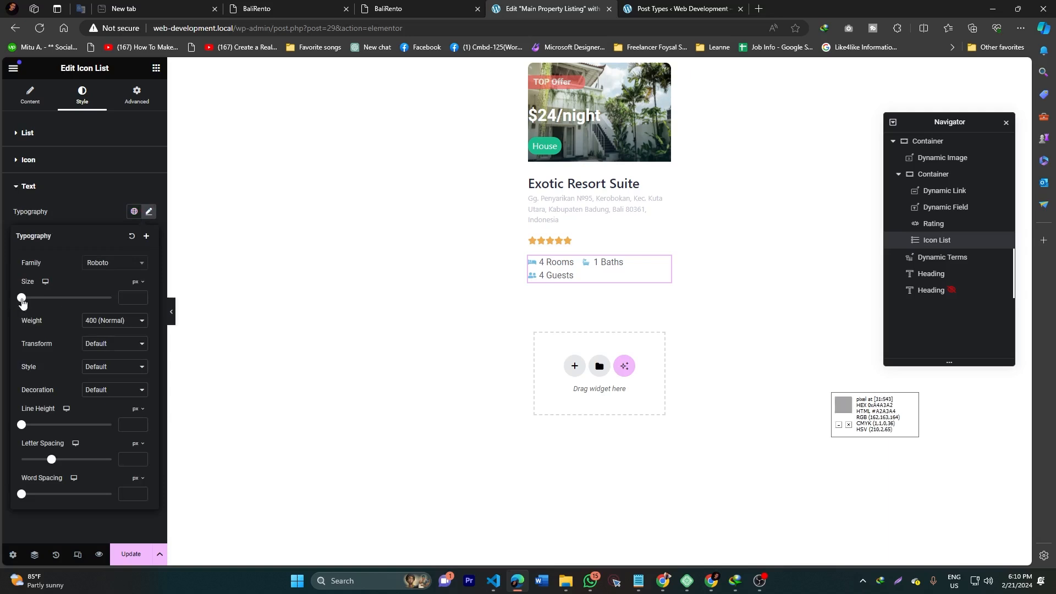
pyautogui.moveTo(26, 298); pyautogui.dragTo(27, 298)
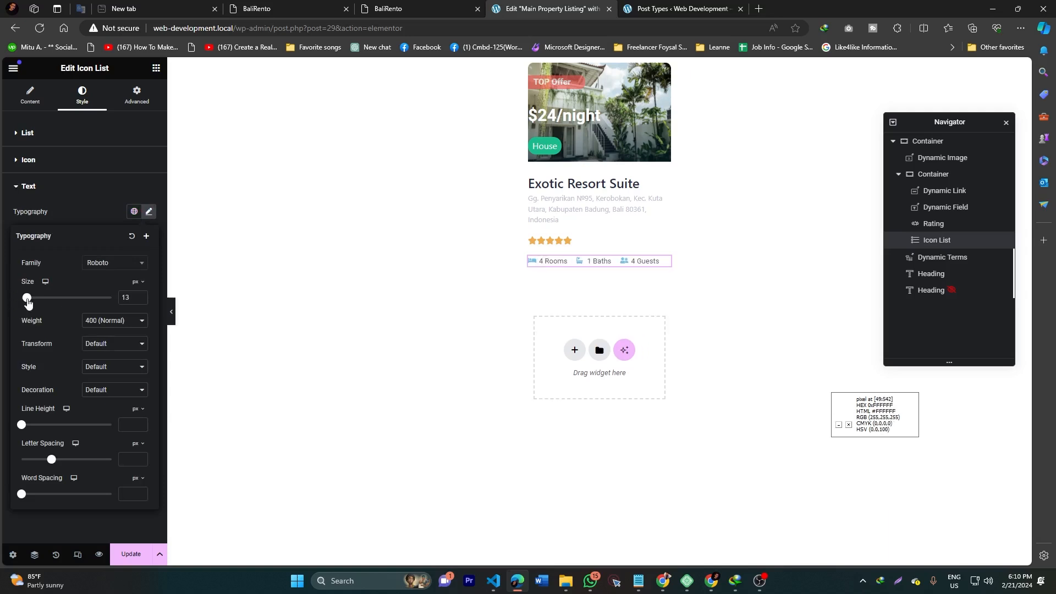
# Sample the icon colour on the BaliRento demo cards and set the list's icon colour to #5C6773
pyautogui.click(434, 5)
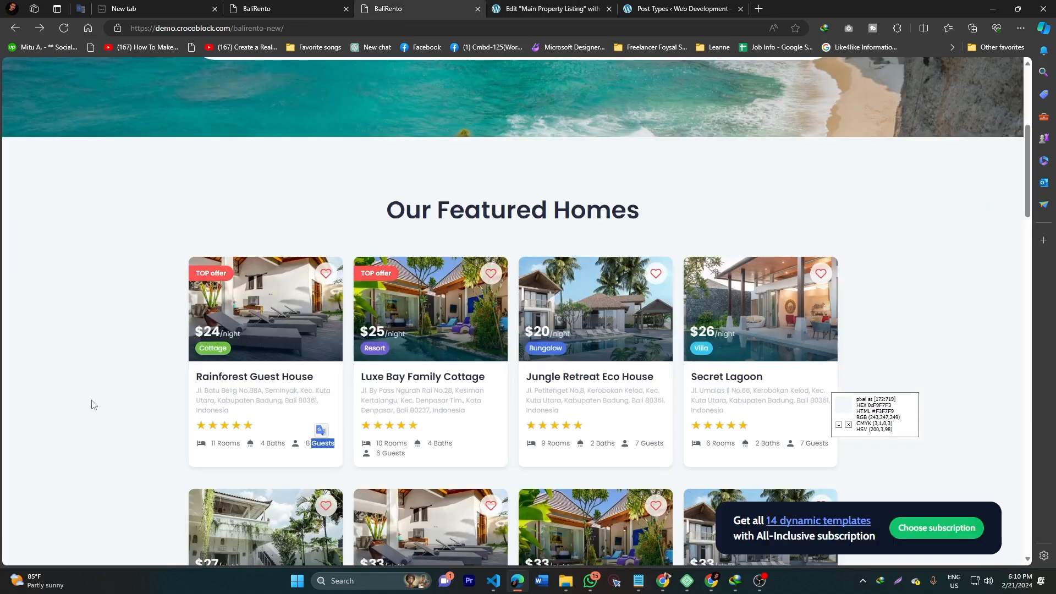
pyautogui.click(249, 461)
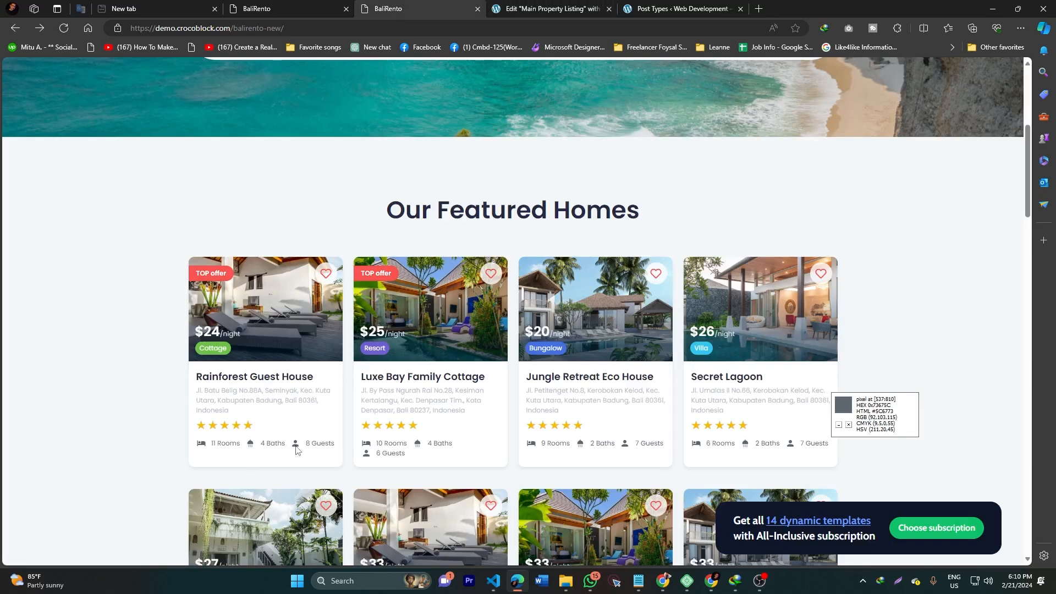
pyautogui.hotkey('ctrl', 'Tab')
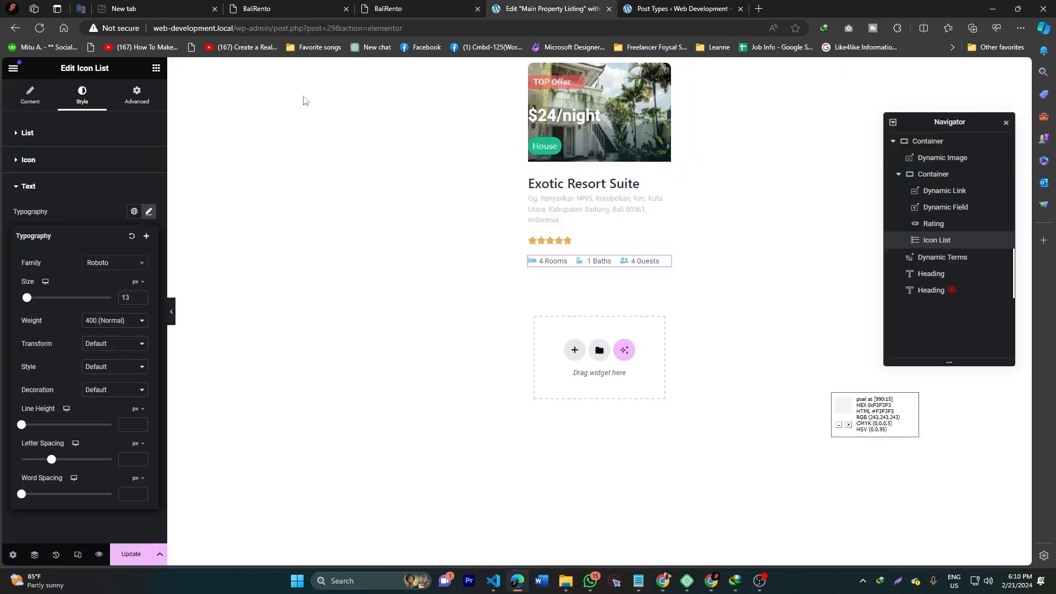
pyautogui.click(34, 190)
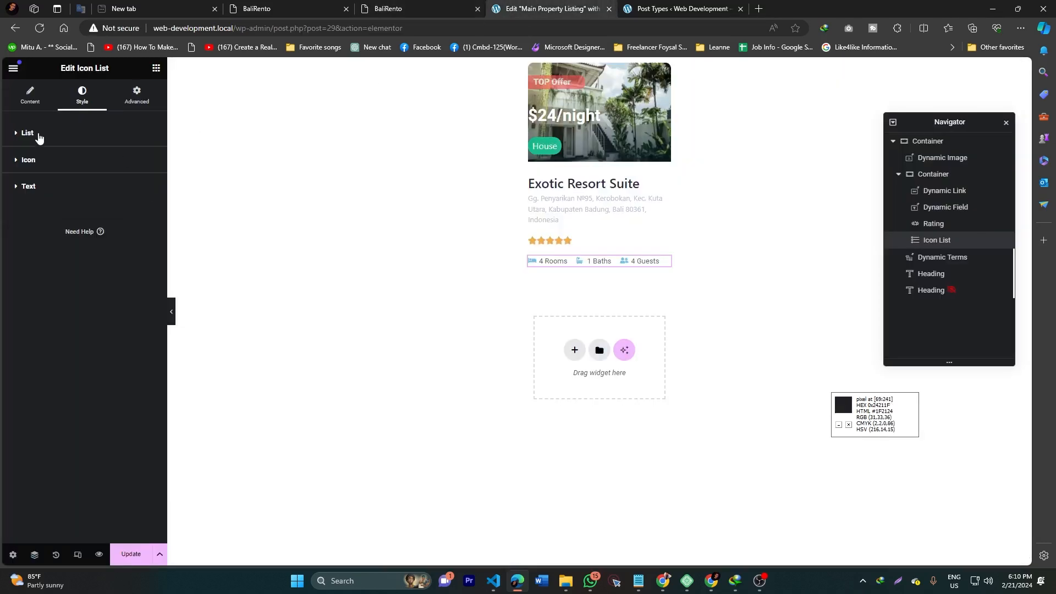
pyautogui.click(48, 161)
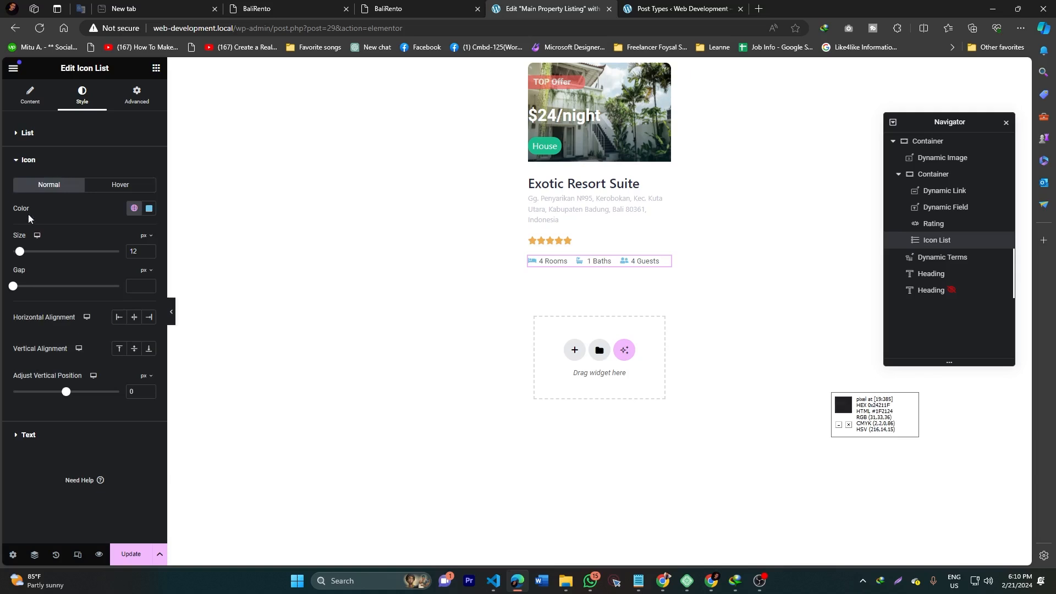
pyautogui.click(150, 210)
pyautogui.doubleClick(109, 366)
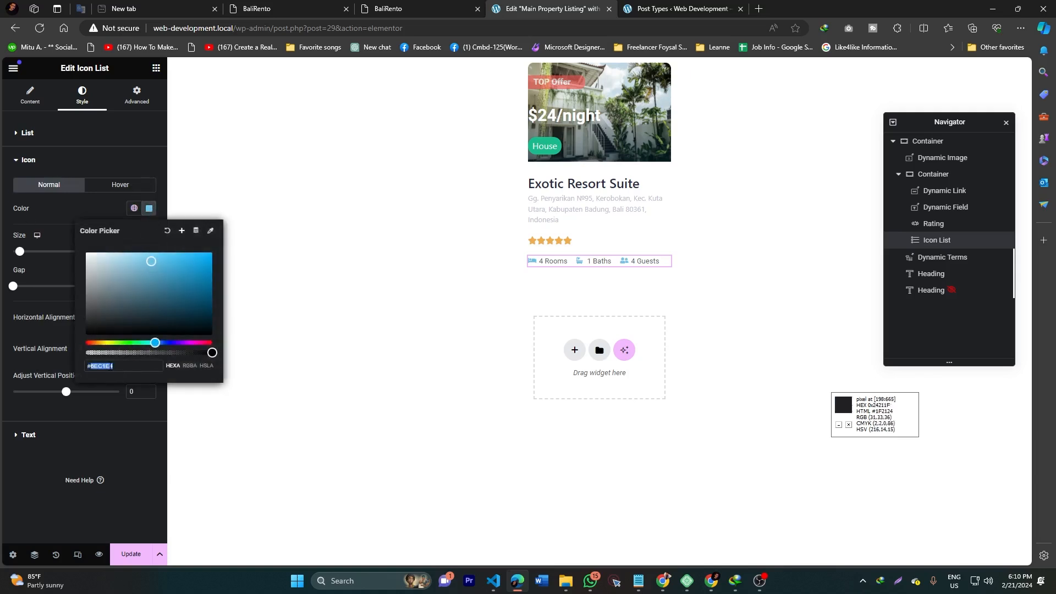
pyautogui.write('5C6773')
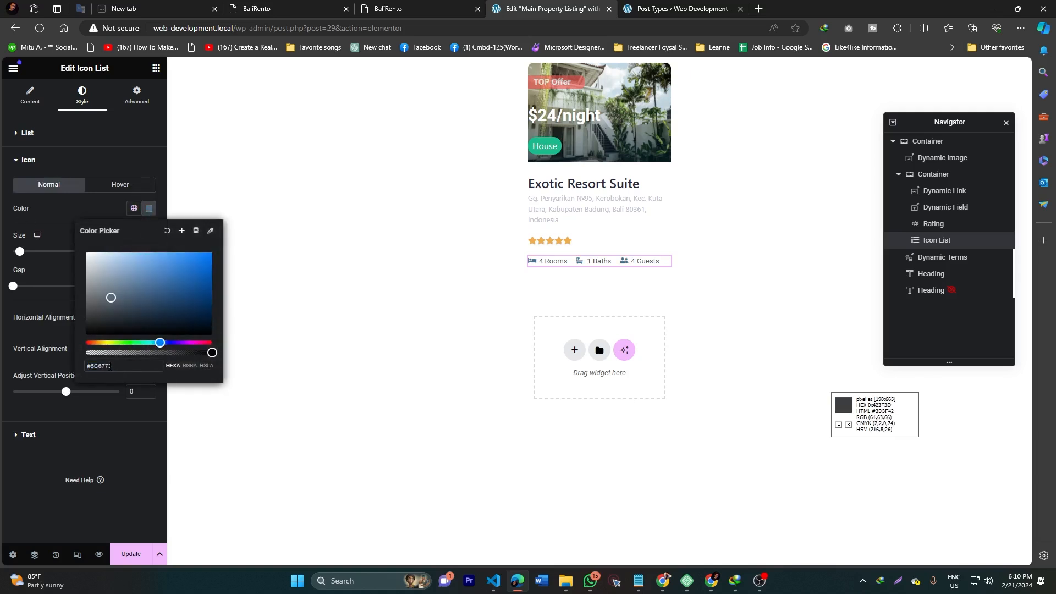
# Try the colour #5C6773 on the icon list's text and undo it
pyautogui.click(54, 435)
pyautogui.click(148, 280)
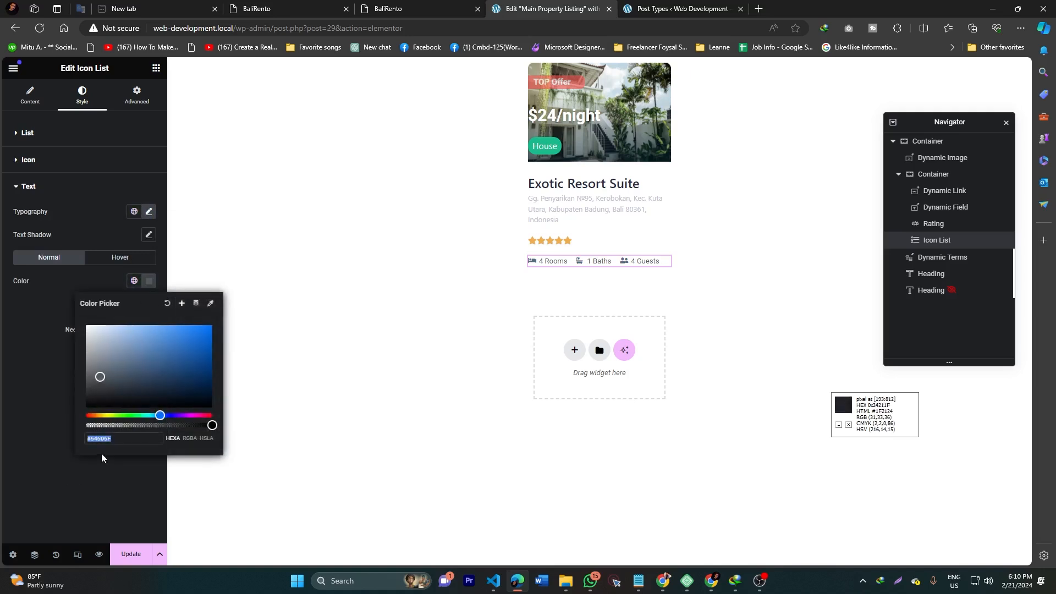
pyautogui.doubleClick(102, 438)
pyautogui.write('5C6773')
pyautogui.hotkey('ctrl', 'z')
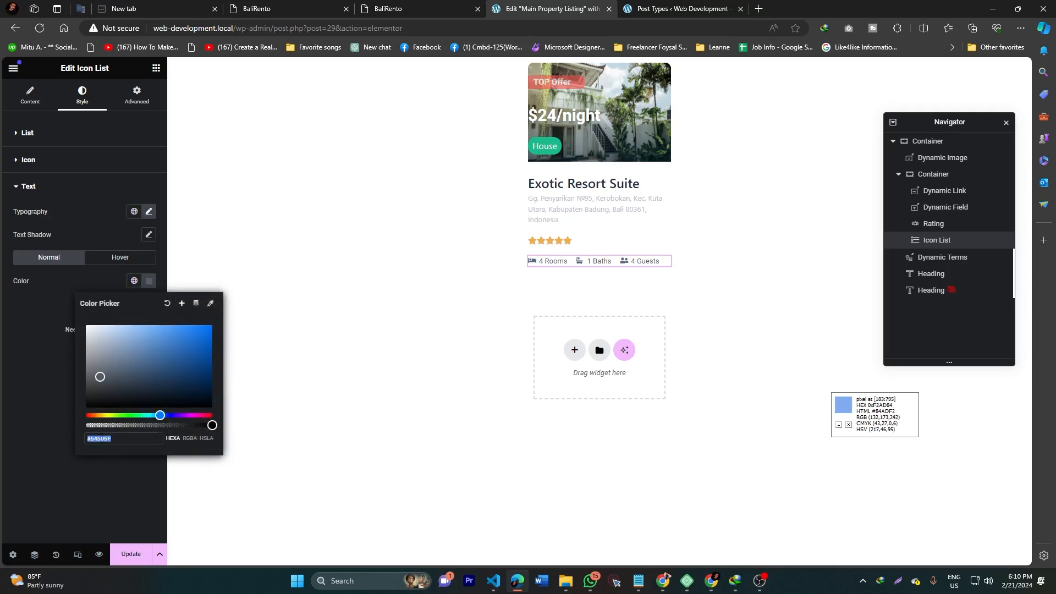
pyautogui.click(12, 377)
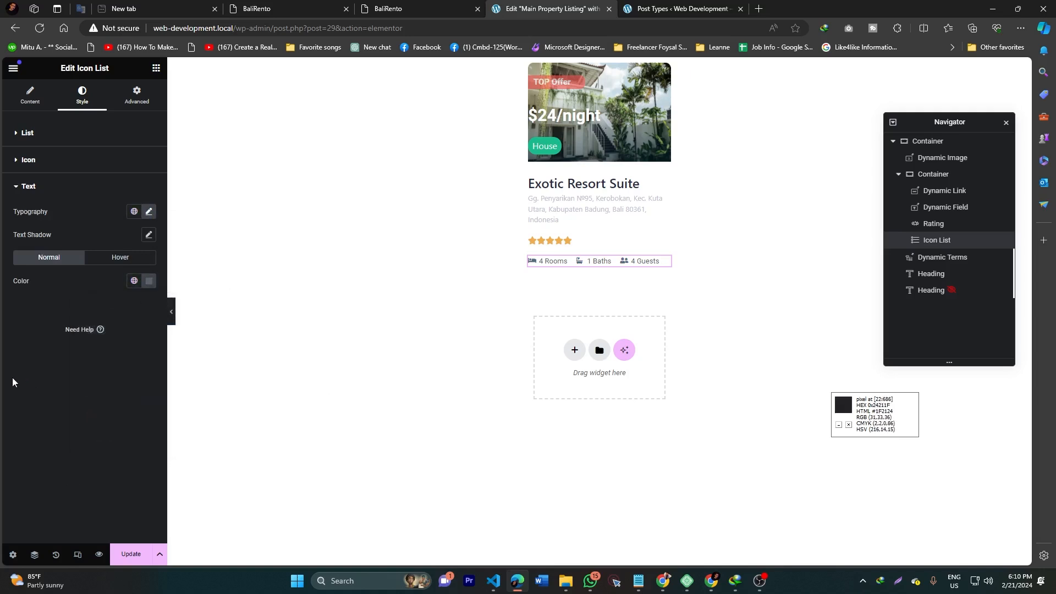
# Compare the card with the BaliRento demo and set the outer container's padding to 0 px on all four sides
pyautogui.click(403, 8)
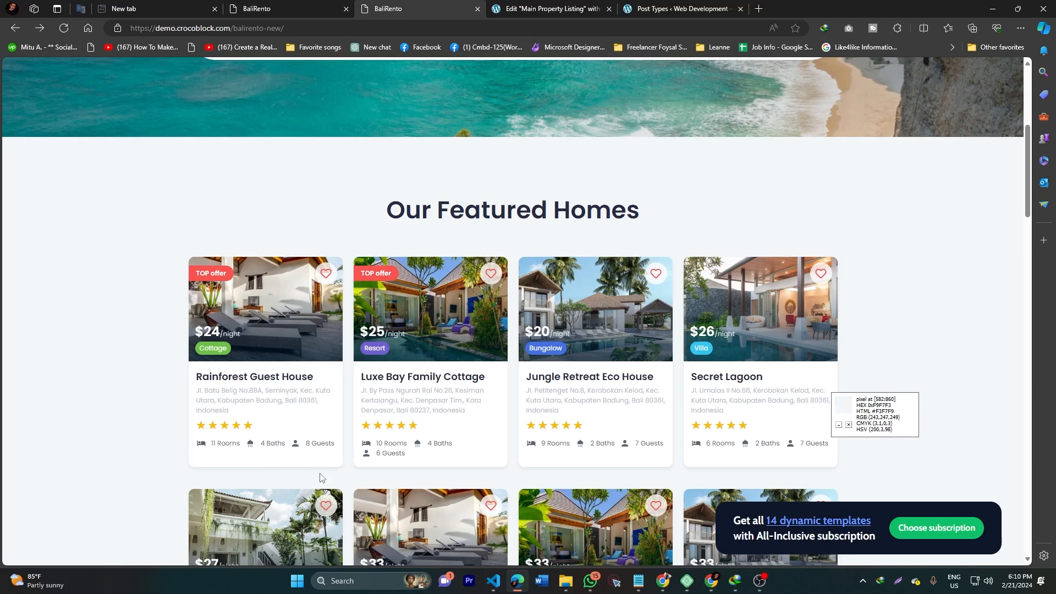
pyautogui.click(537, 7)
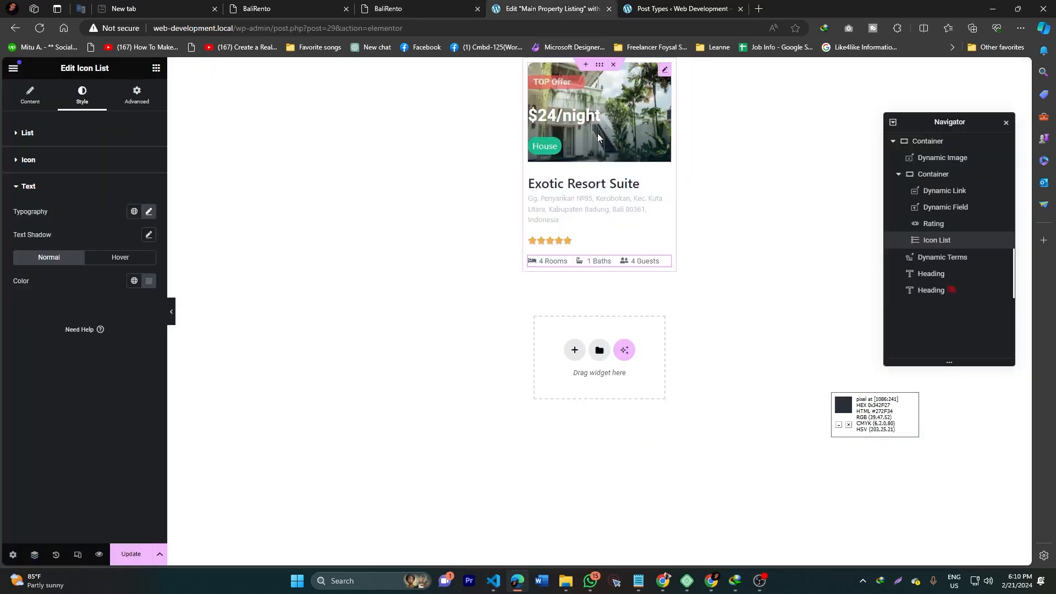
pyautogui.click(599, 66)
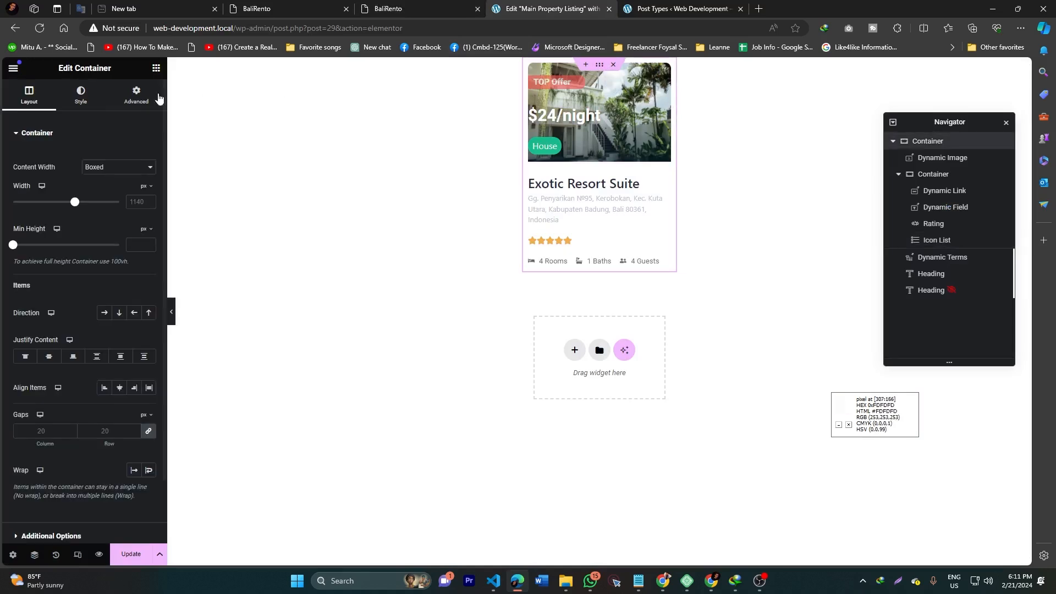
pyautogui.click(137, 96)
pyautogui.click(151, 214)
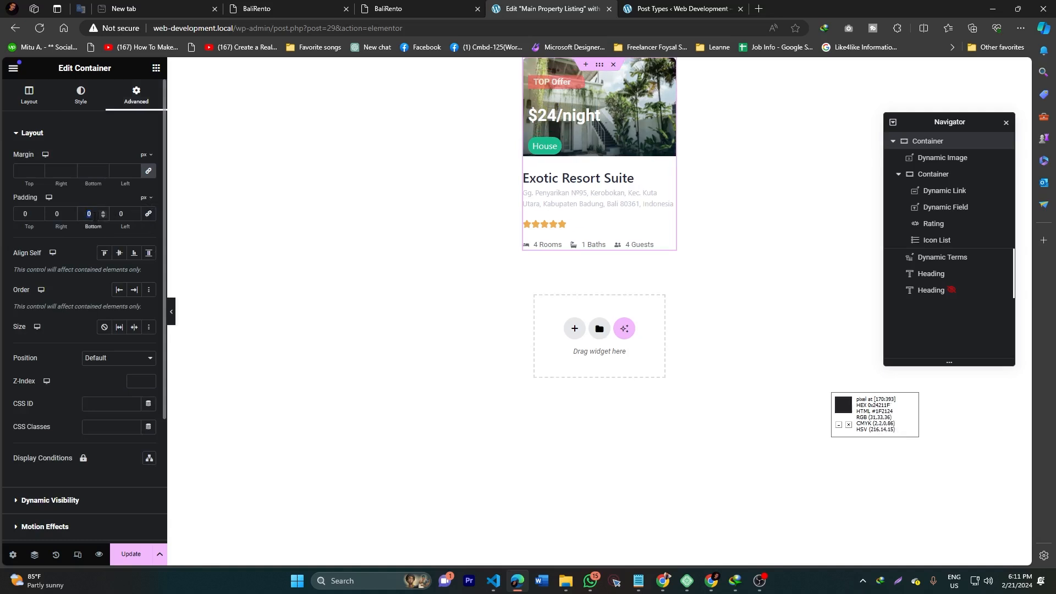
# Set the outer container's bottom padding to 30 px
pyautogui.write('30')
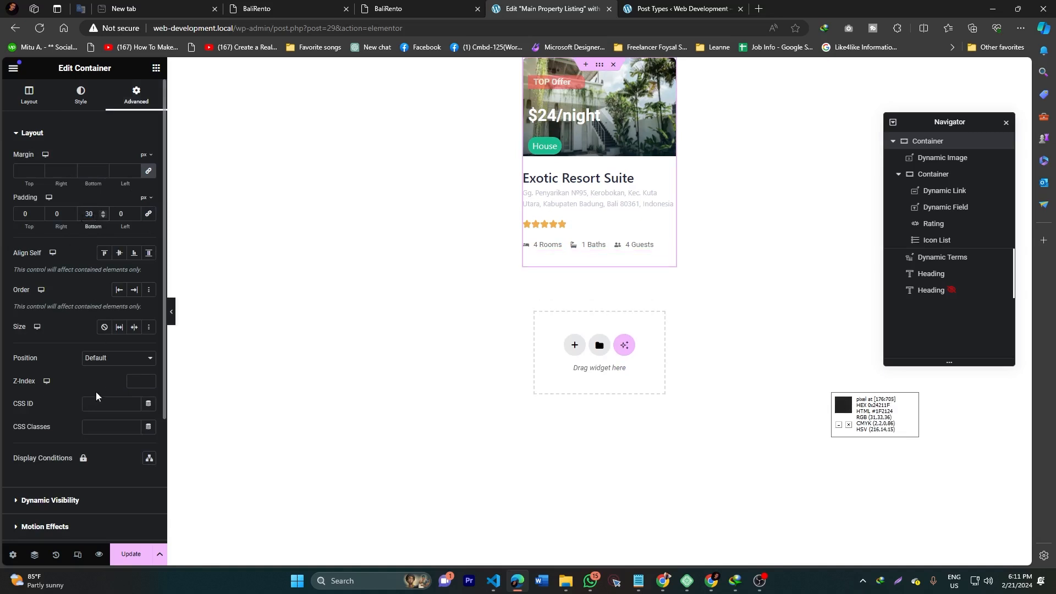
pyautogui.scroll(-3, 91, 392)
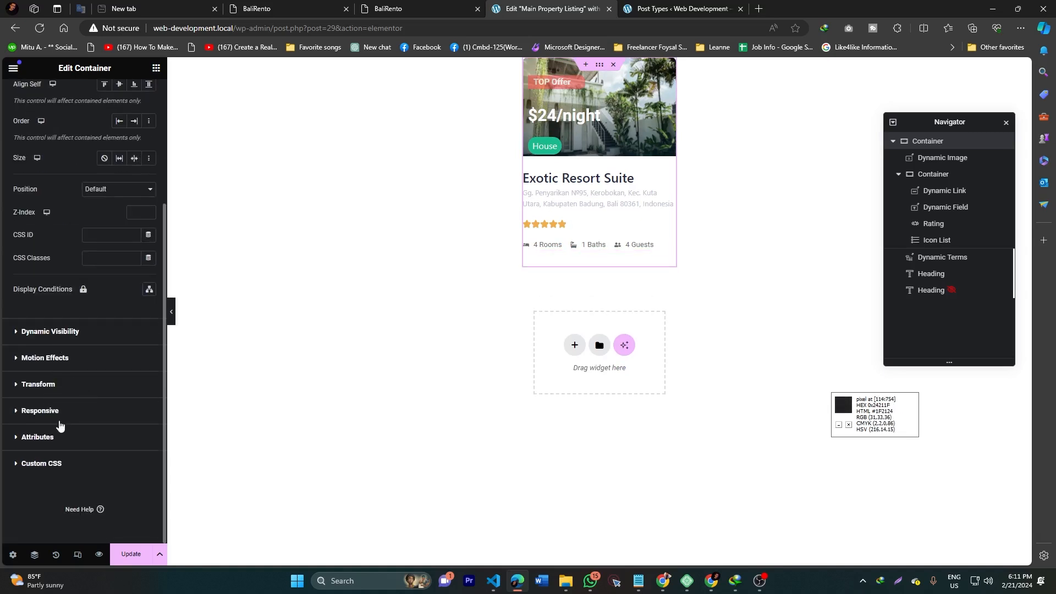
pyautogui.scroll(3, 65, 423)
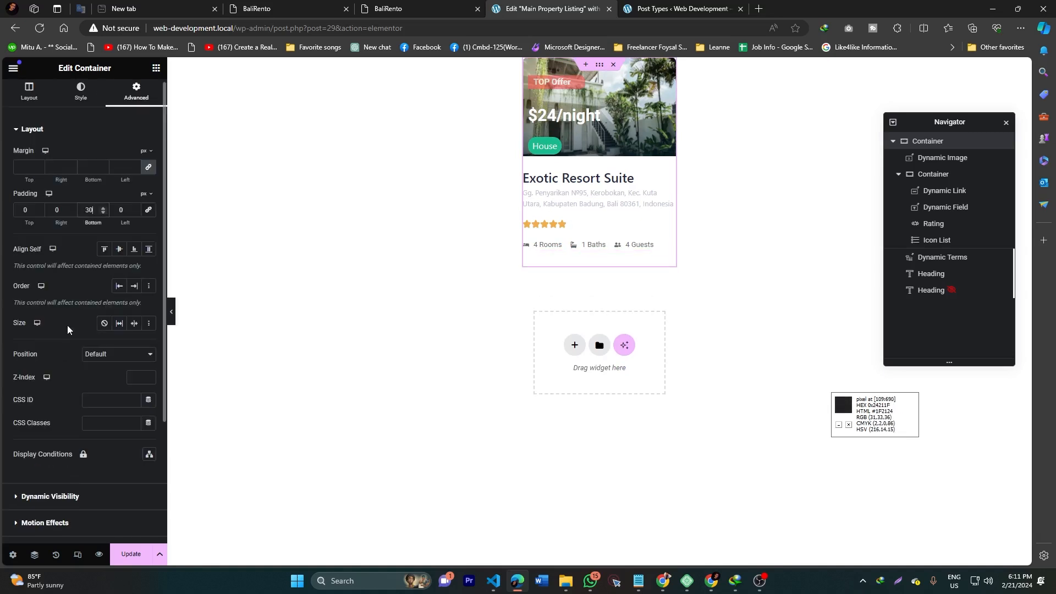
# Give the outer container unlinked border radii of 0, 0, 10 and 10 px and compare with the BaliRento demo cards
pyautogui.click(81, 95)
pyautogui.click(68, 250)
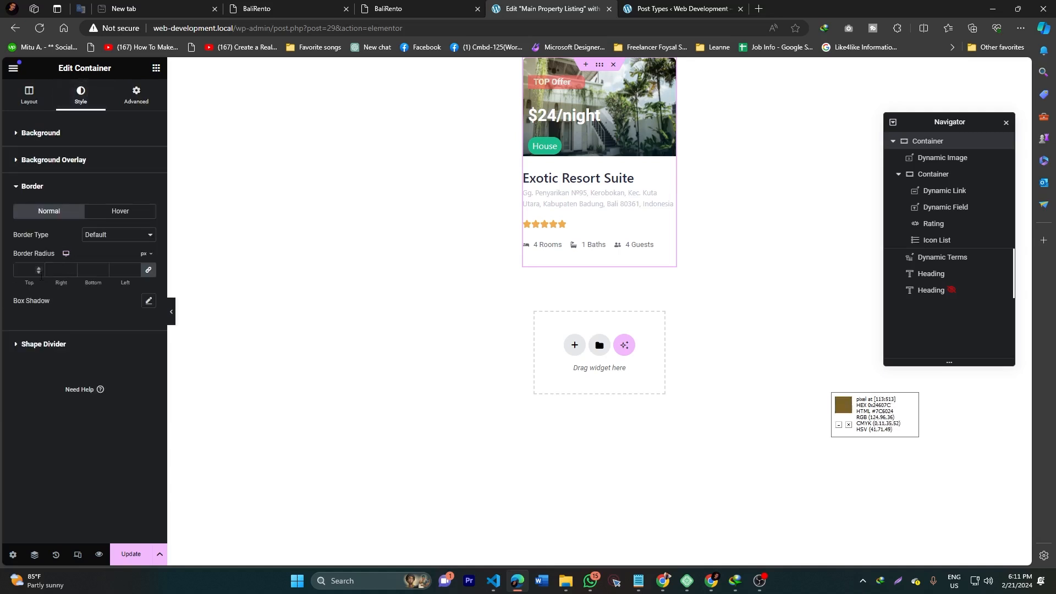
pyautogui.click(135, 273)
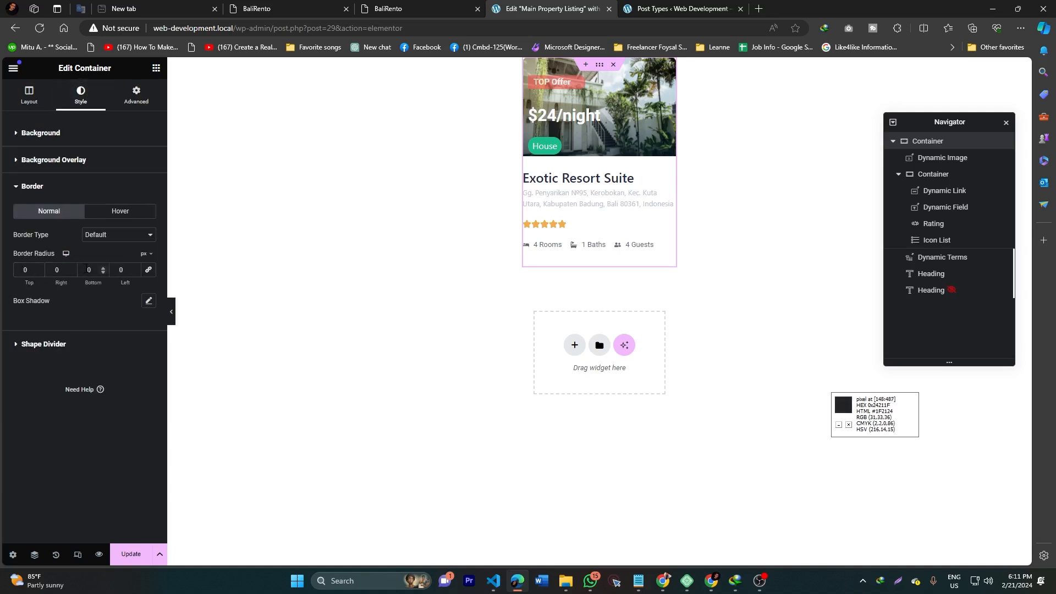
pyautogui.click(124, 270)
pyautogui.write('10')
pyautogui.click(387, 9)
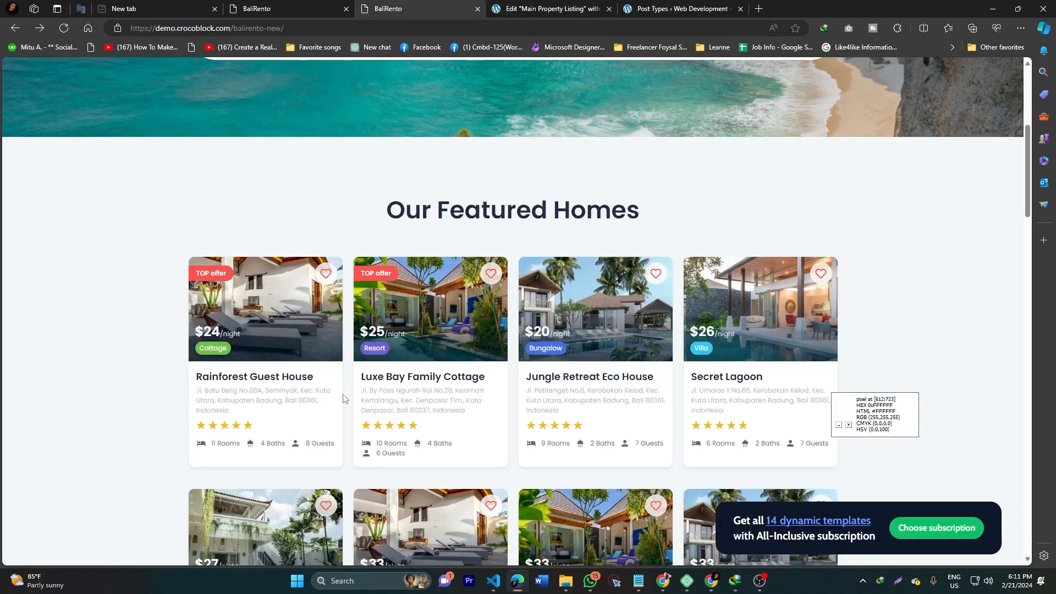
pyautogui.click(550, 9)
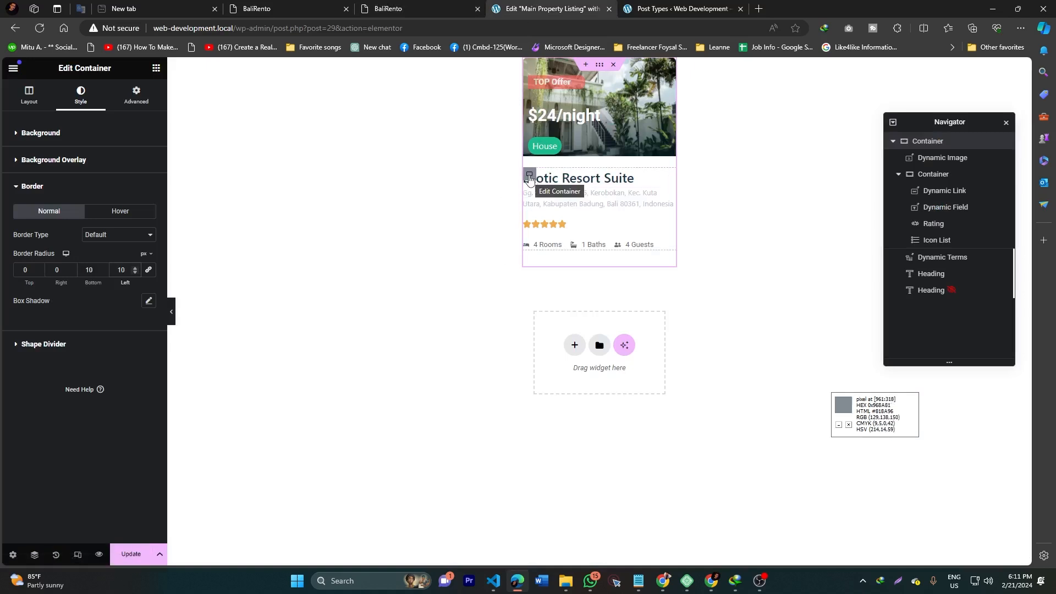
# Set the inner container's left and right padding to 2 px and compare the card with the BaliRento demo
pyautogui.click(529, 175)
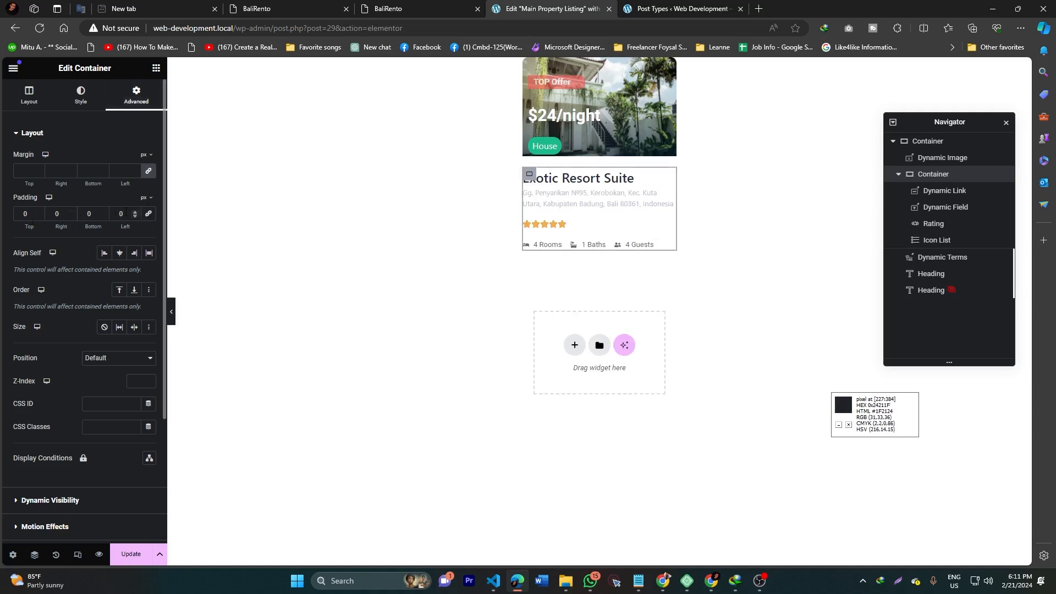
pyautogui.doubleClick(120, 212)
pyautogui.write('2')
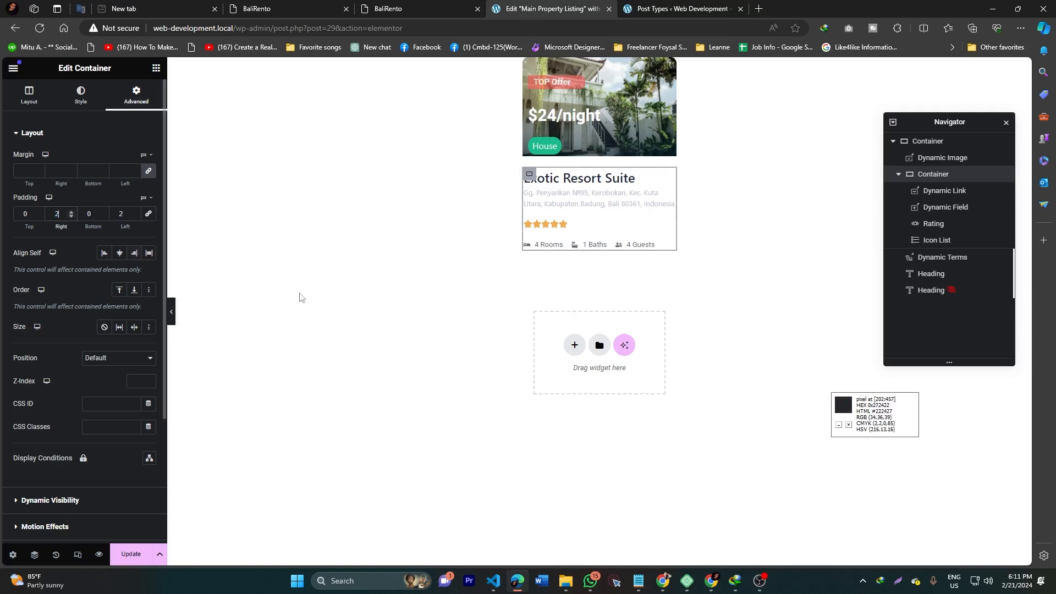
pyautogui.click(484, 199)
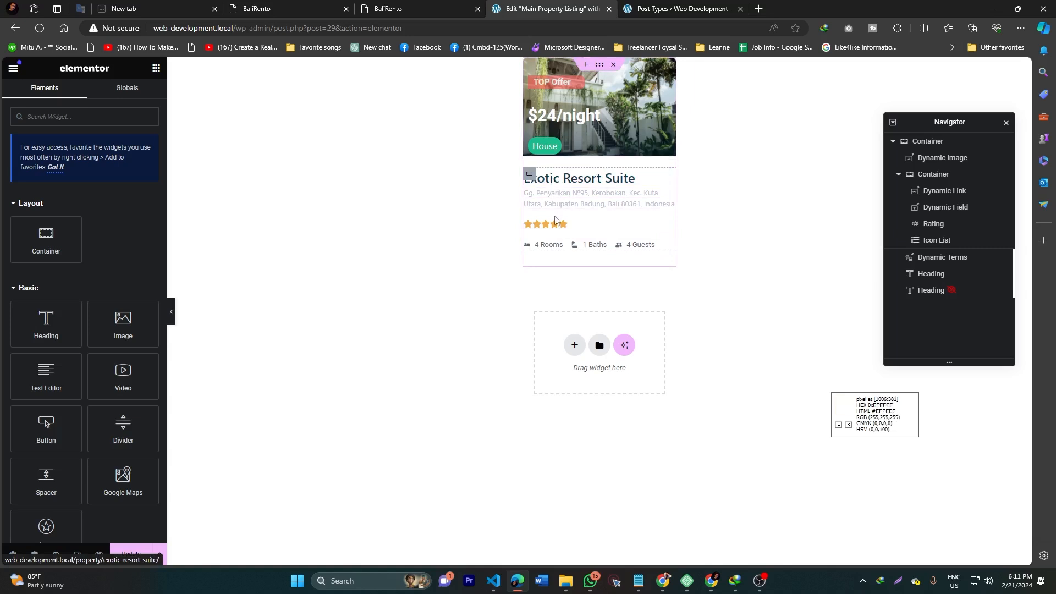
pyautogui.click(433, 8)
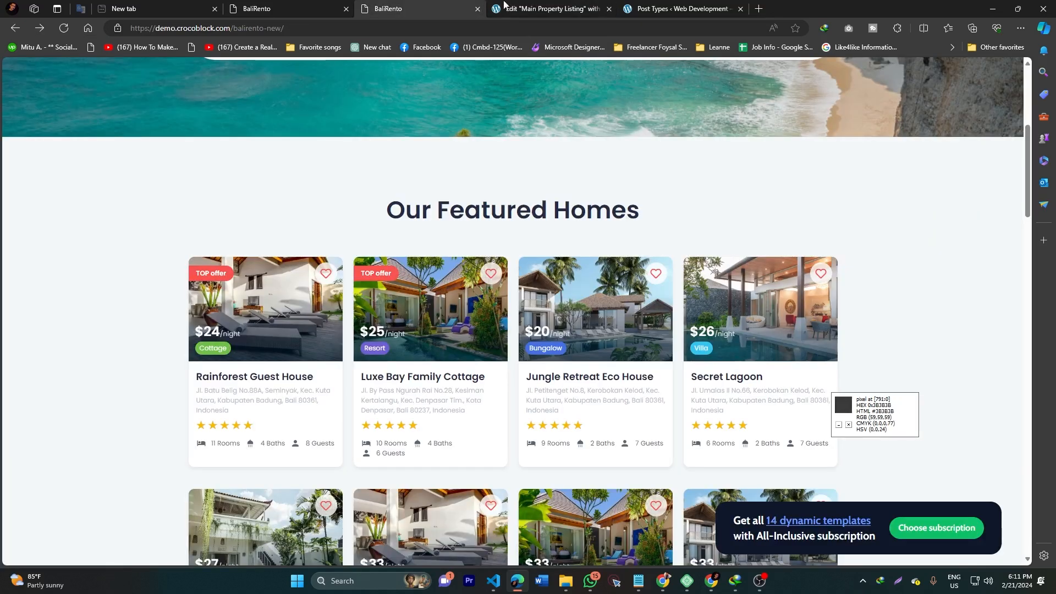
pyautogui.click(558, 6)
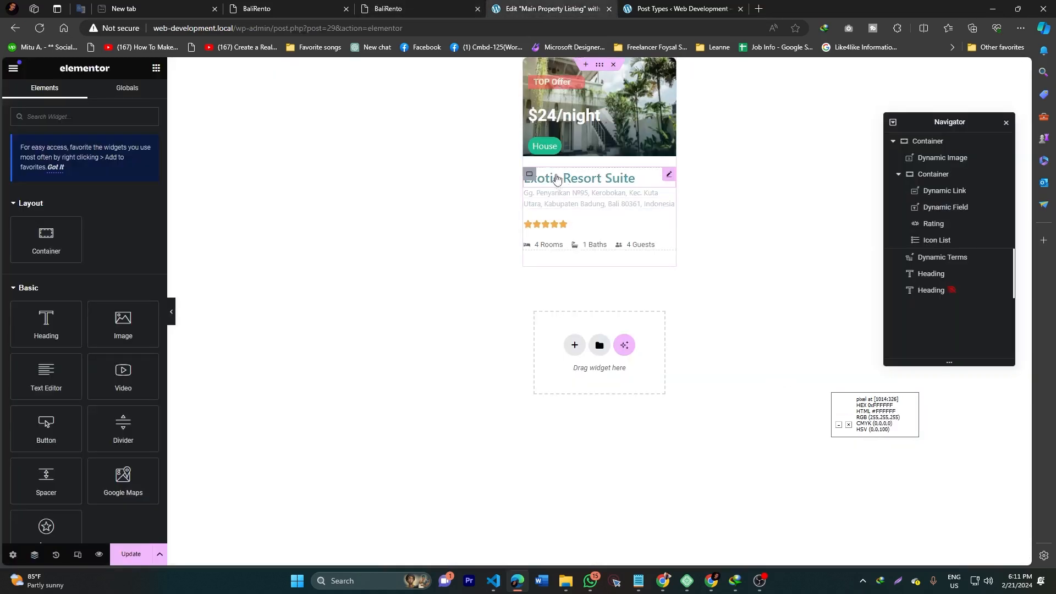
# Move the House terms badge slightly up on the image, to a horizontal offset of 9 px, and save the listing
pyautogui.click(537, 147)
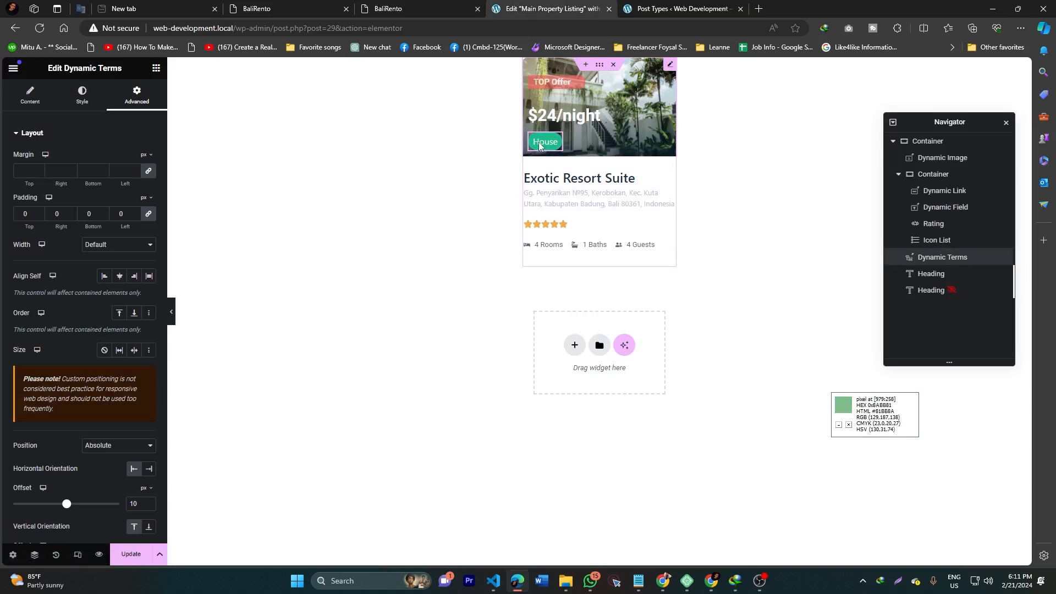
pyautogui.moveTo(538, 142); pyautogui.dragTo(537, 142)
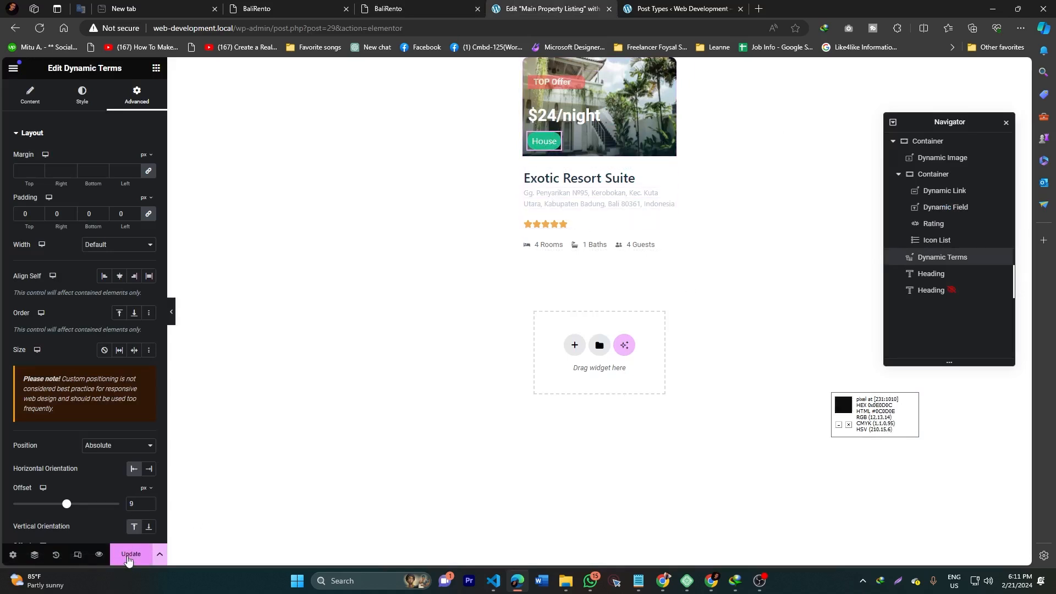
pyautogui.click(128, 555)
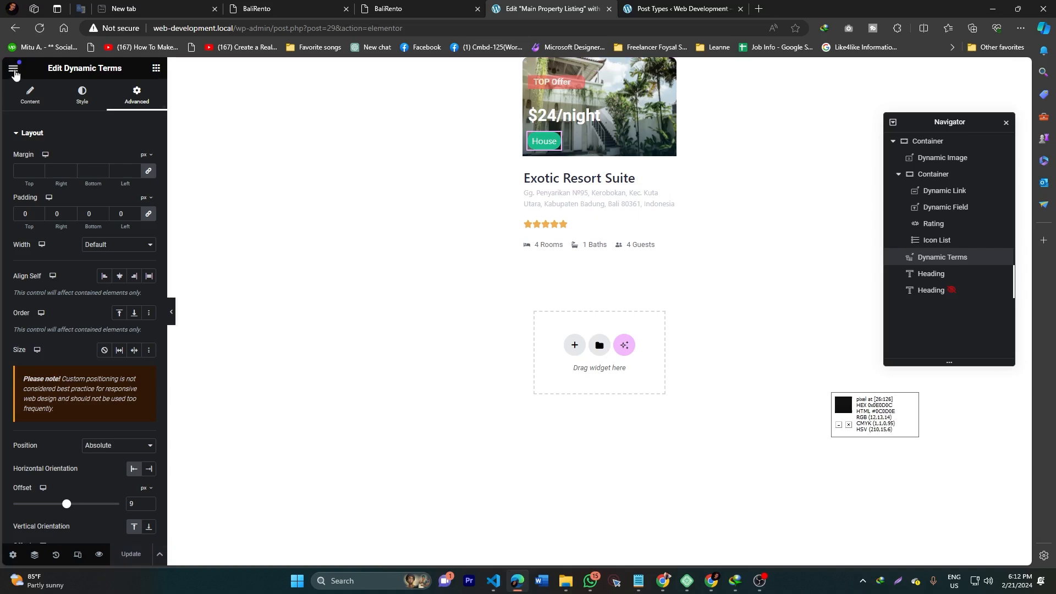
# Exit the Elementor editor, deferring the exit destination choice, and open the list of all WordPress pages
pyautogui.click(13, 70)
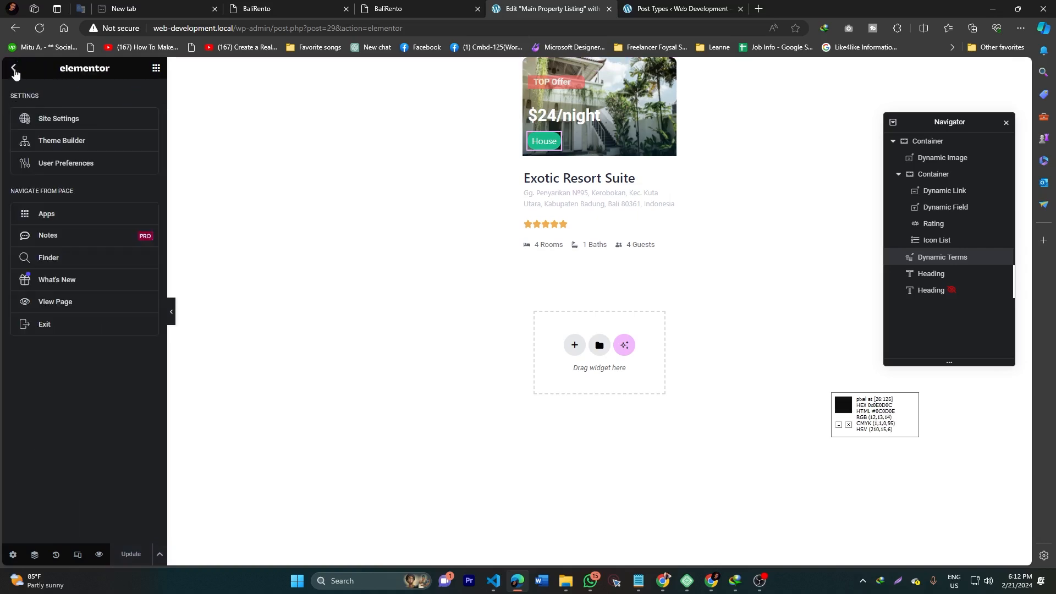
pyautogui.click(55, 324)
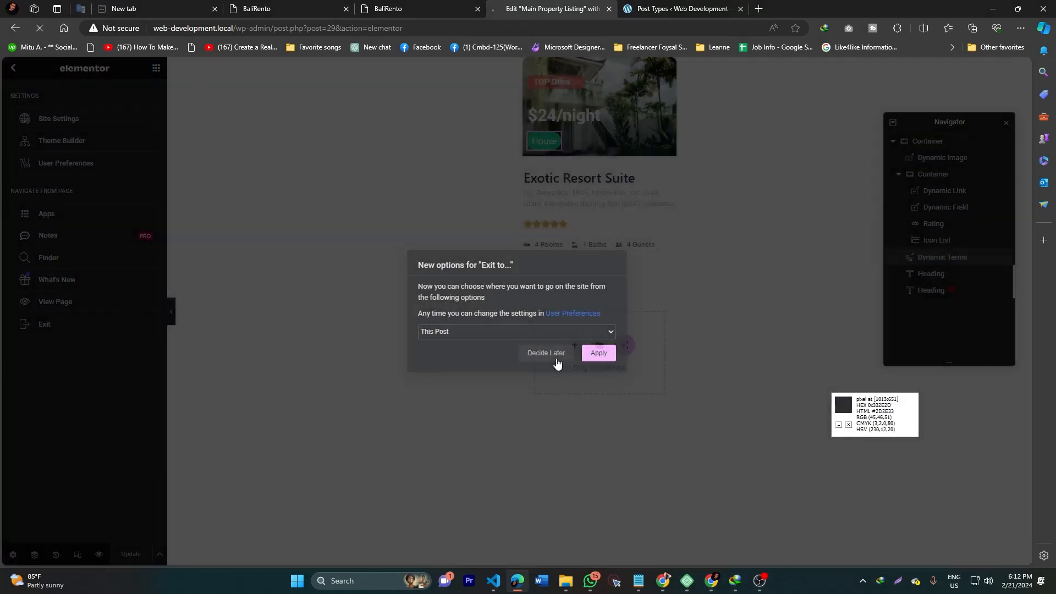
pyautogui.click(550, 353)
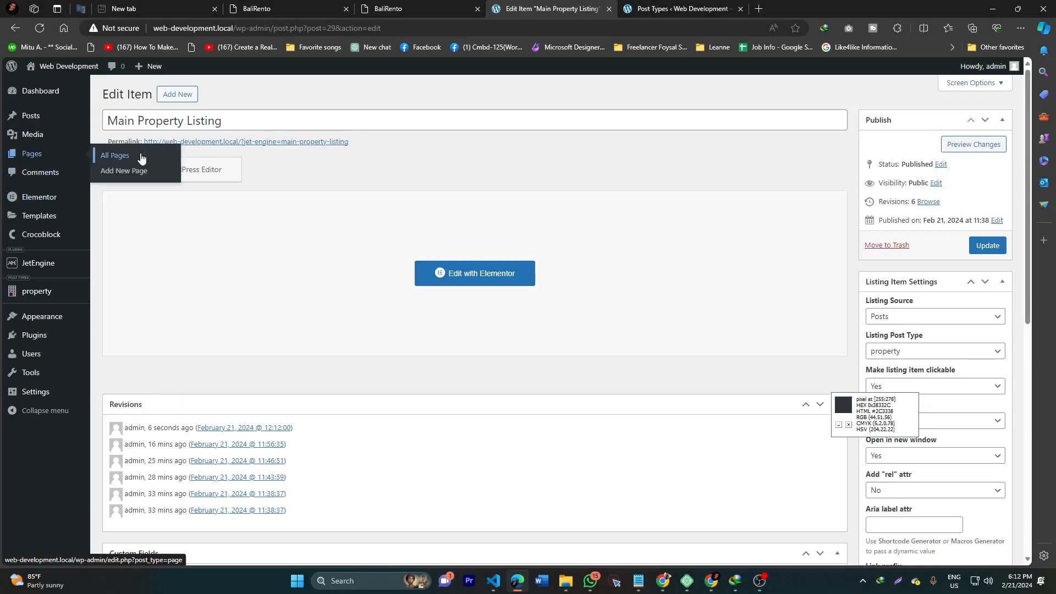
pyautogui.click(135, 153)
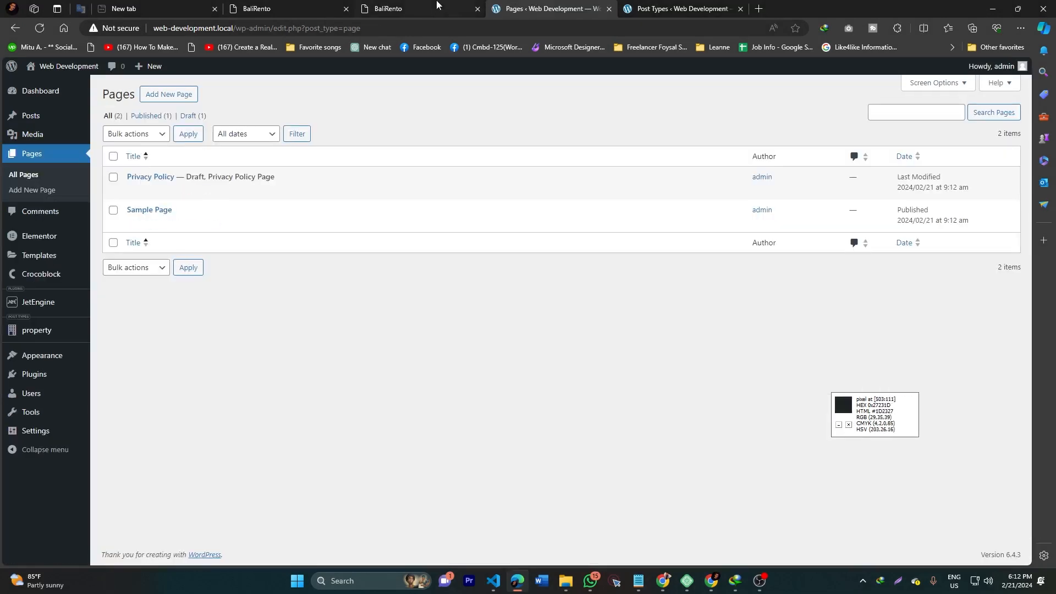
# Review the demo's featured homes section, publish a new page titled Home and open it in Elementor
pyautogui.hotkey('ctrl', 'shift', 'Tab')
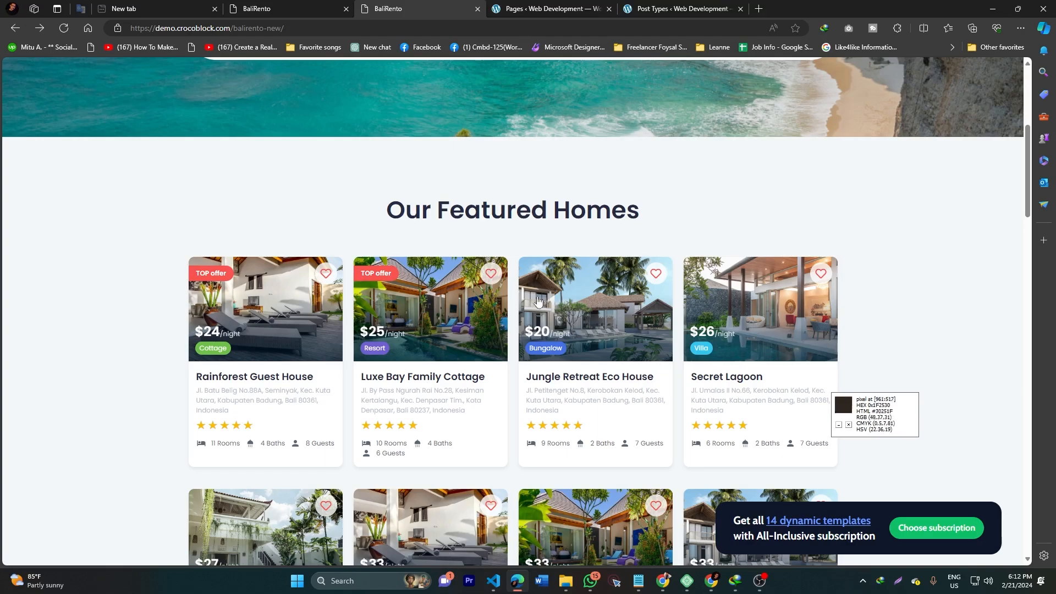
pyautogui.scroll(-5, 349, 320)
pyautogui.scroll(5, 869, 196)
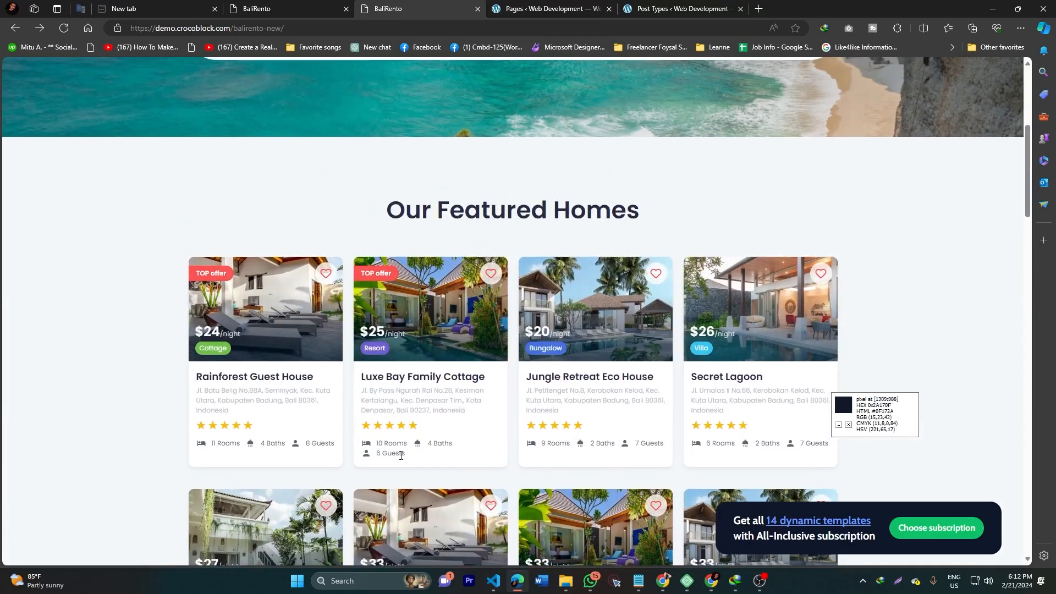
pyautogui.scroll(-2, 865, 353)
pyautogui.scroll(2, 928, 245)
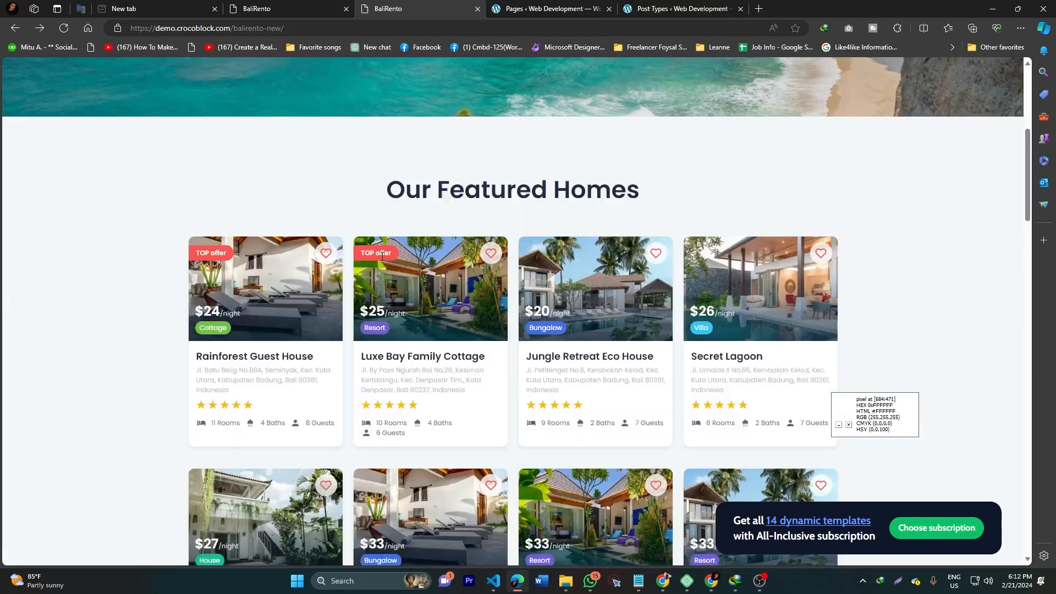
pyautogui.hotkey('ctrl', 'Tab')
pyautogui.click(154, 95)
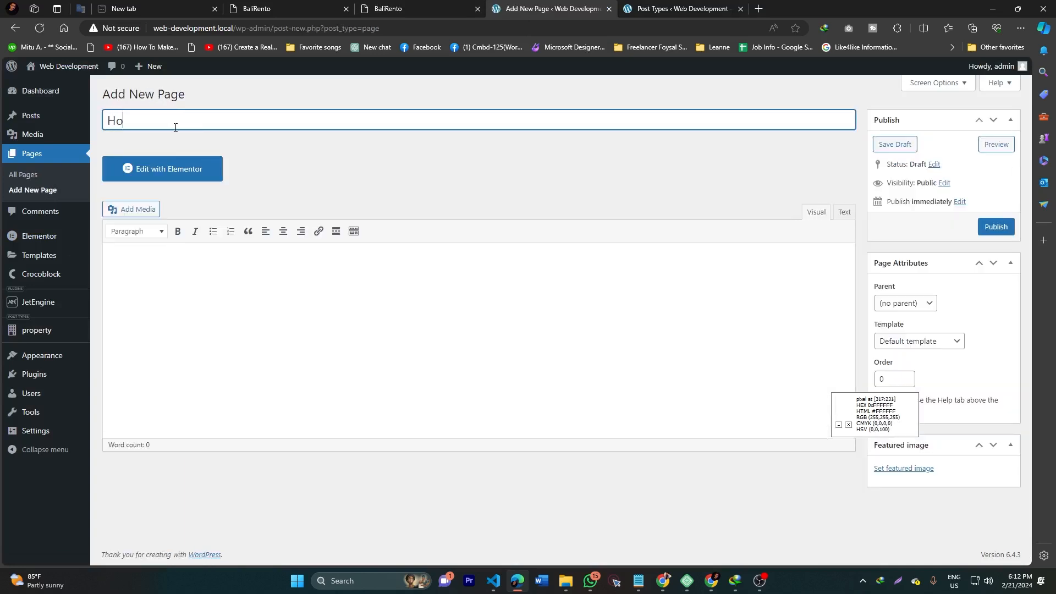
pyautogui.click(989, 228)
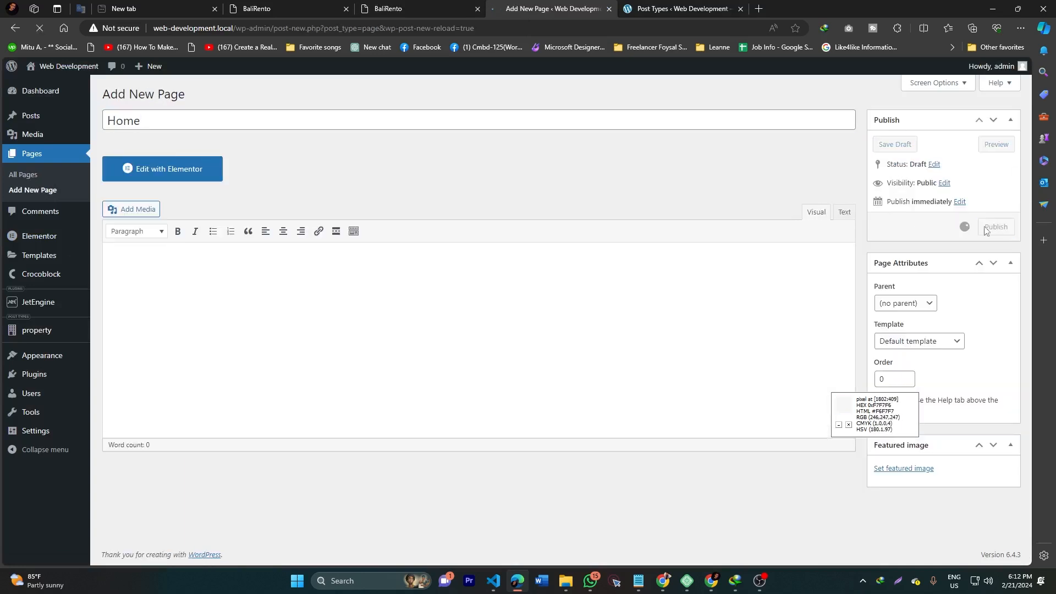
pyautogui.click(178, 211)
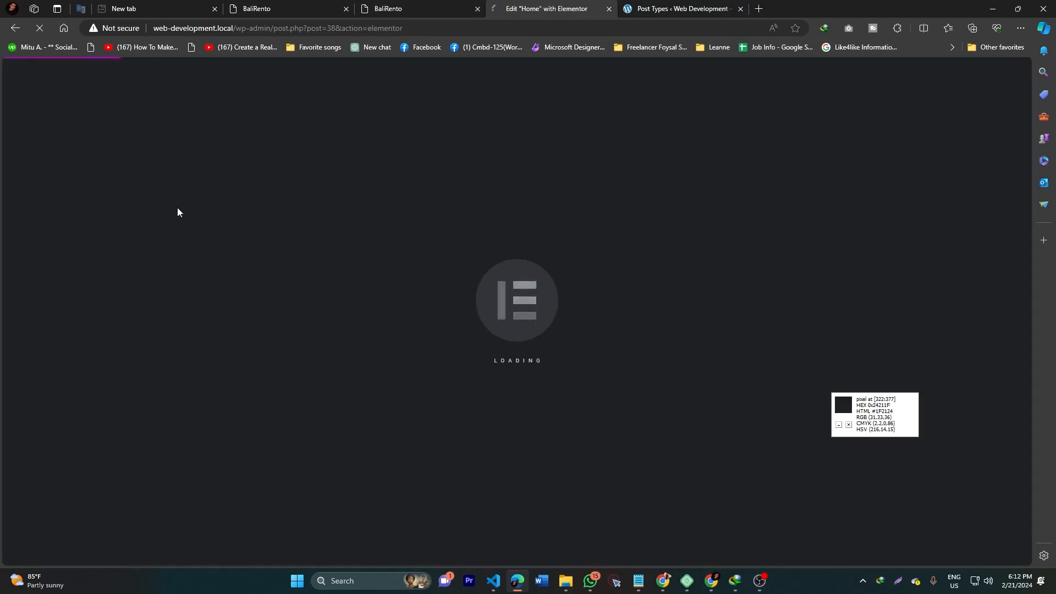
pyautogui.hotkey('ctrl', 'Tab')
pyautogui.click(574, 6)
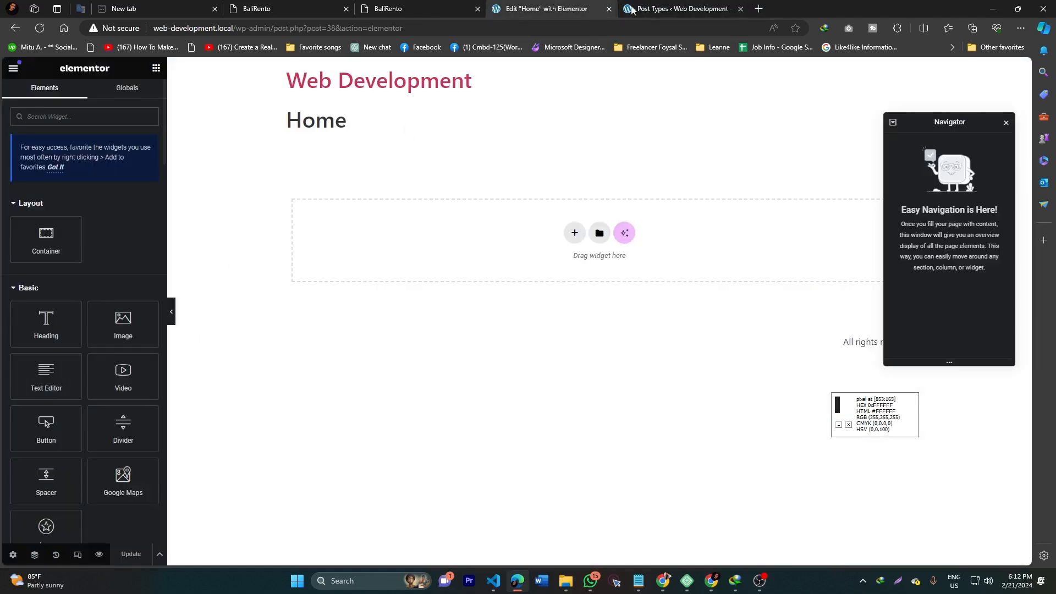
# Open the JetEngine listing items in a new browser tab and edit Main Property Listing with Elementor
pyautogui.hotkey('ctrl', 'Tab')
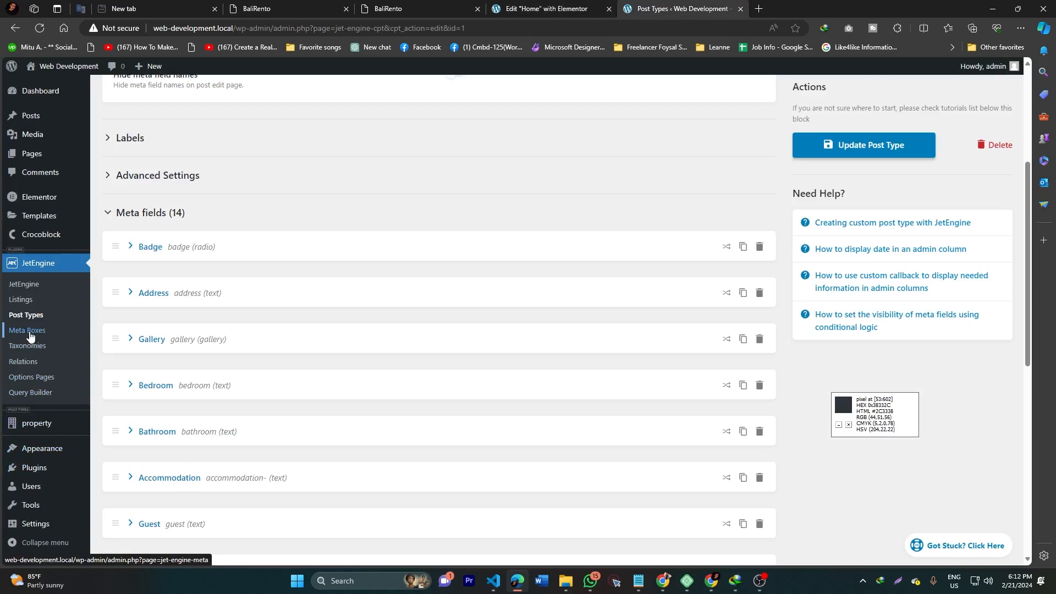
pyautogui.middleClick(20, 300)
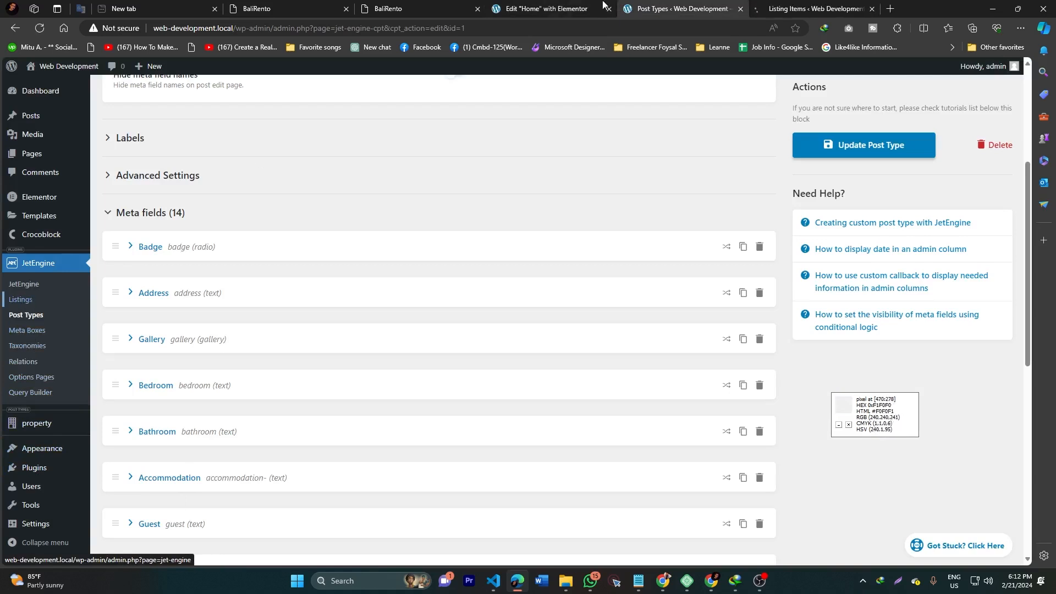
pyautogui.click(818, 5)
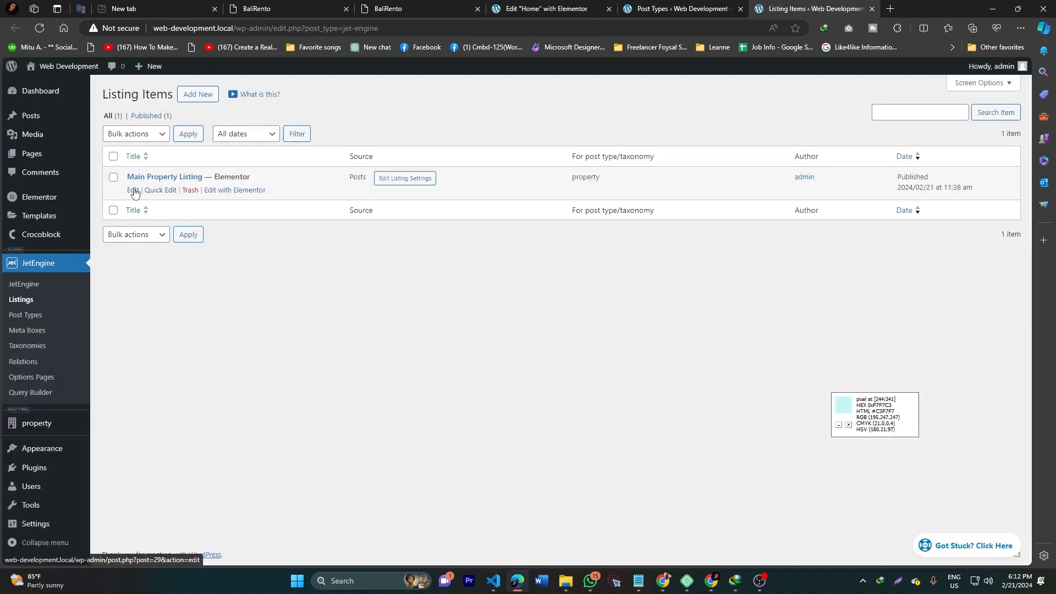
pyautogui.click(223, 191)
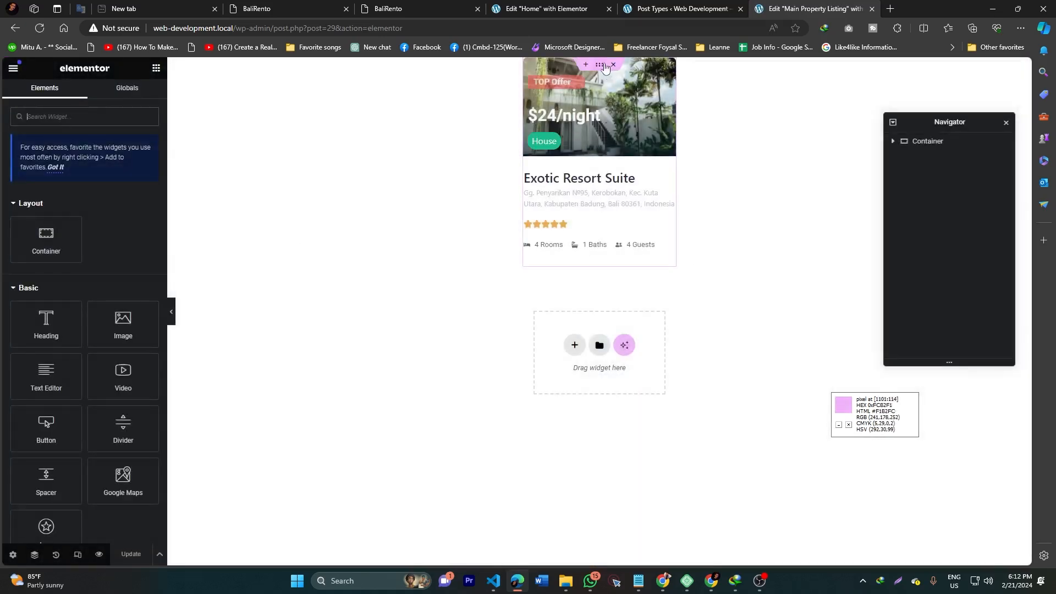
# Add a box shadow with vertical 1 and blur 4 to the outer container and save the listing
pyautogui.click(600, 66)
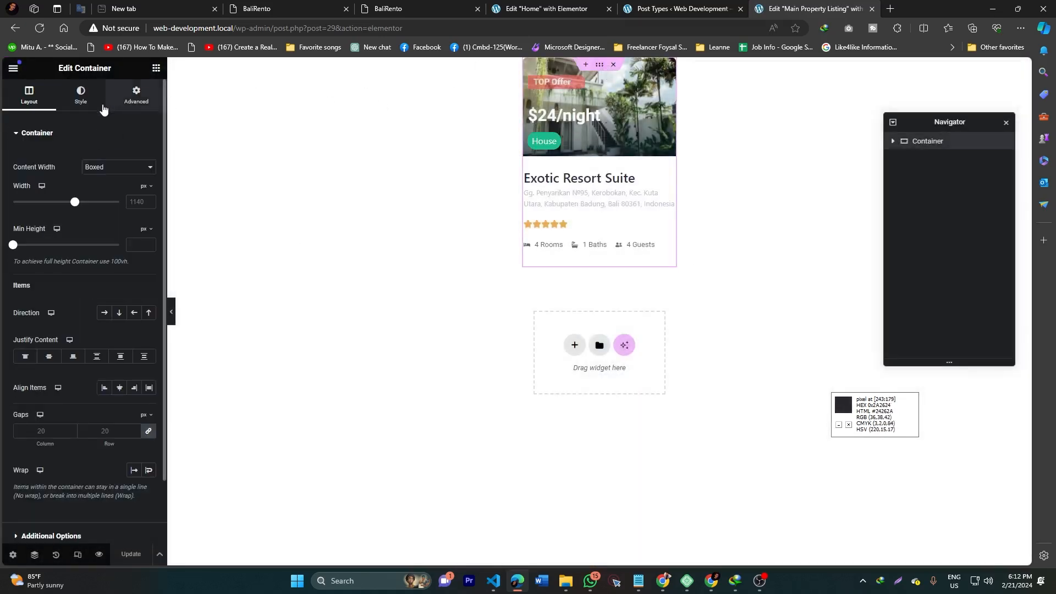
pyautogui.click(76, 105)
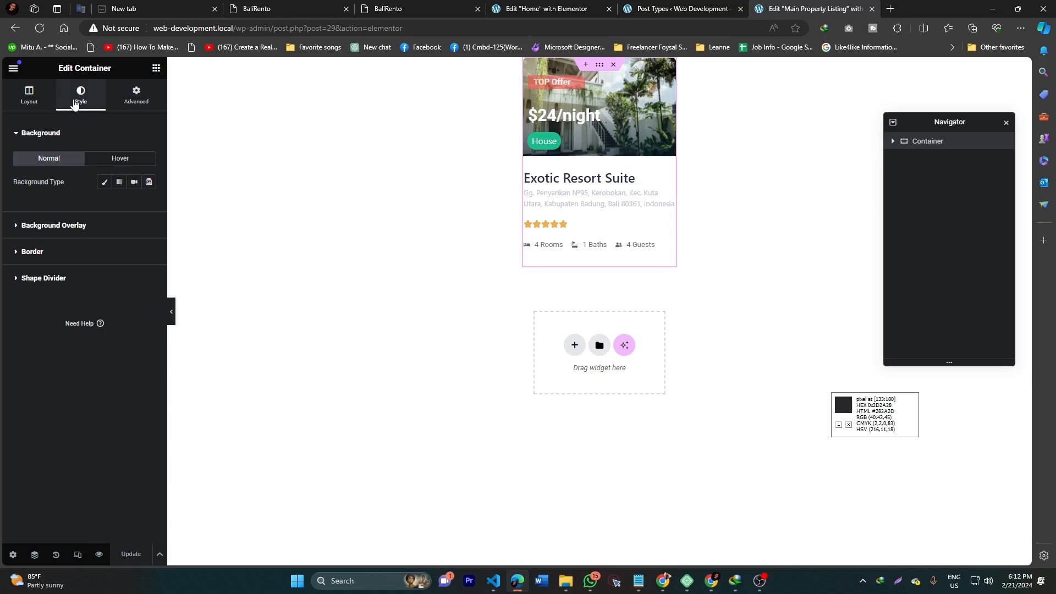
pyautogui.click(44, 255)
pyautogui.click(148, 301)
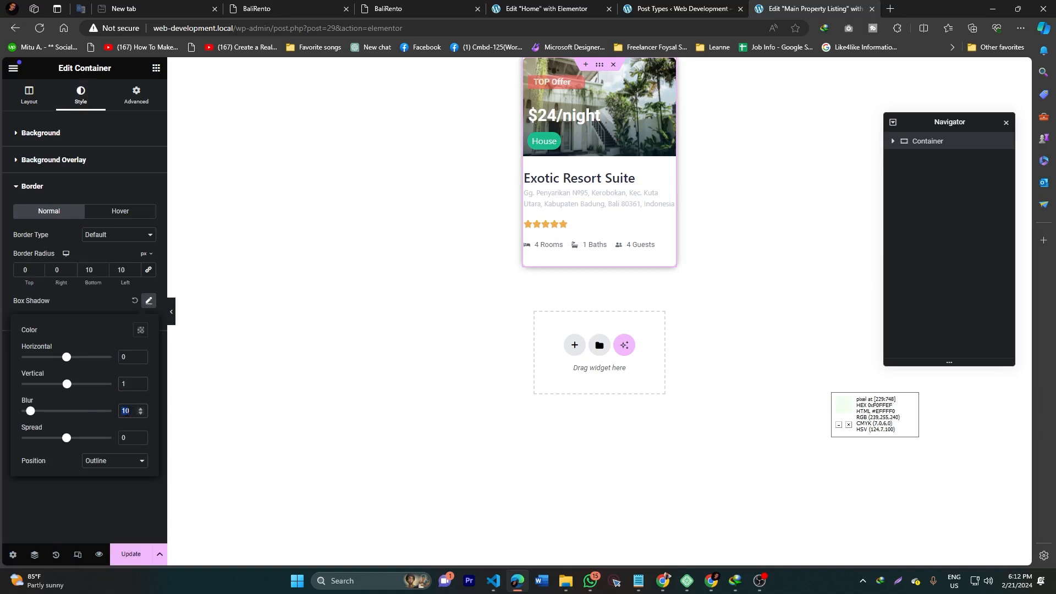
pyautogui.write('4')
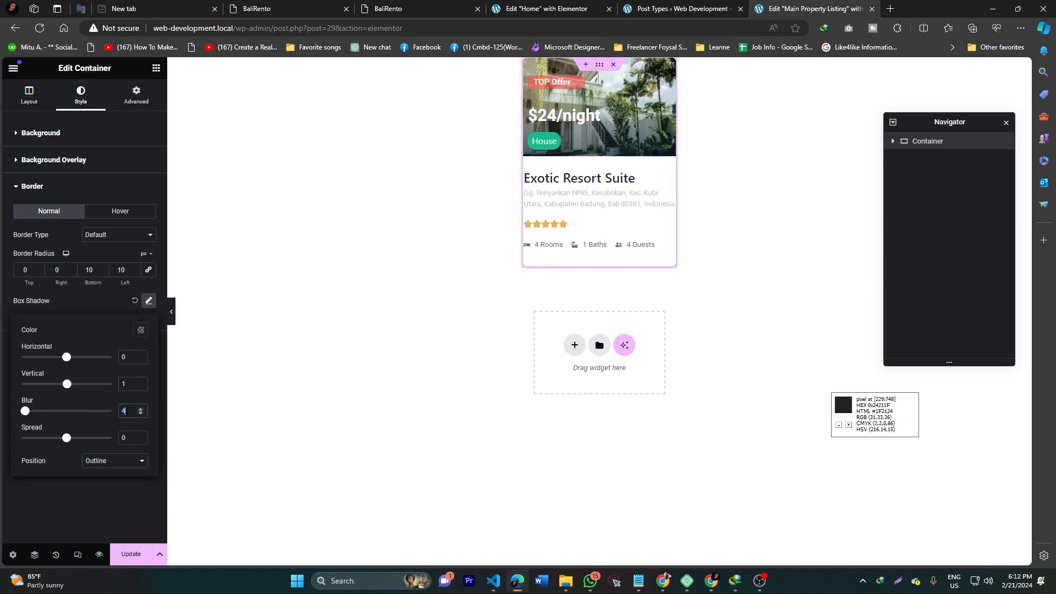
pyautogui.click(130, 554)
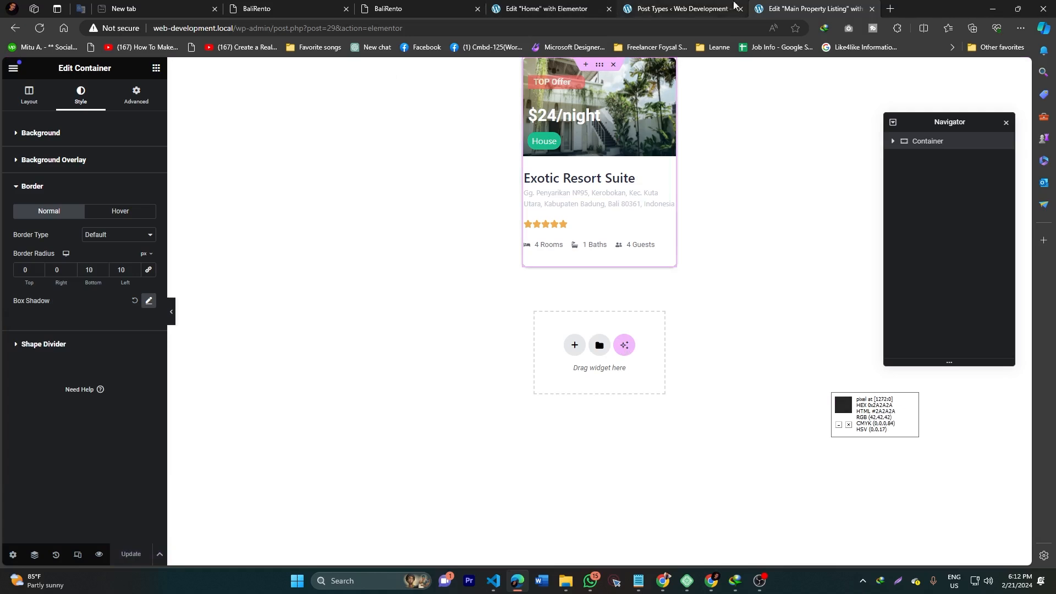
# Close the browser tabs with the JetEngine post type settings and the Home page editor, returning to the Main Property Listing editor
pyautogui.click(700, 1)
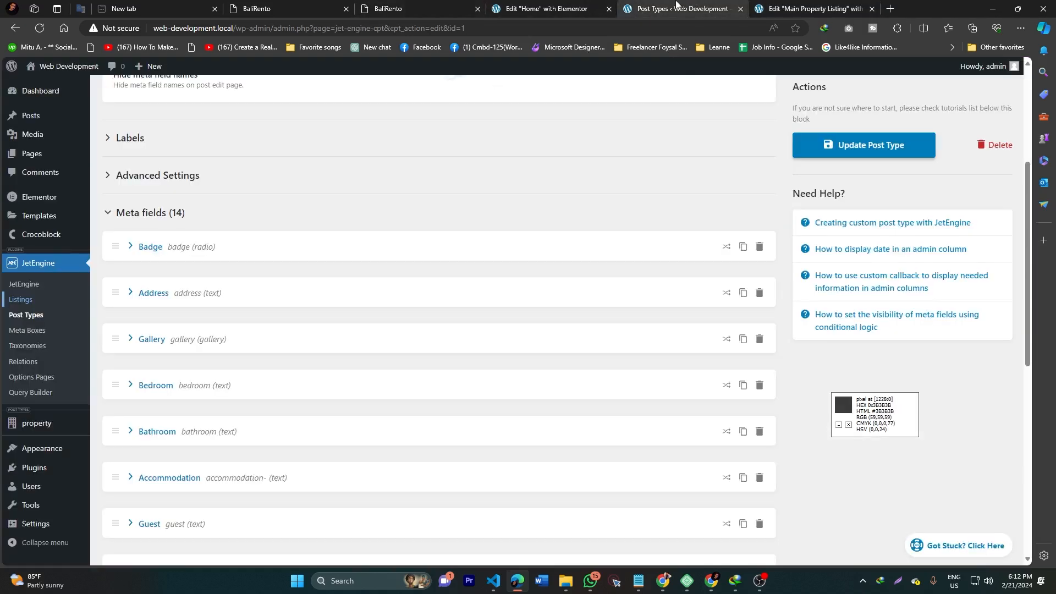
pyautogui.hotkey('ctrl', 'w')
pyautogui.click(557, 2)
pyautogui.hotkey('ctrl', 'w')
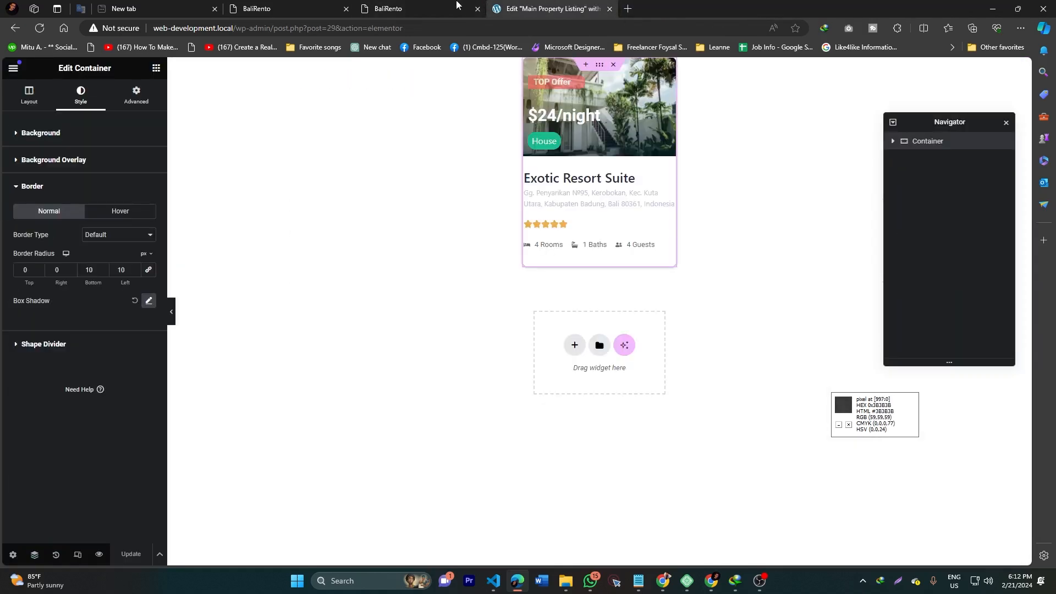
pyautogui.click(456, 3)
pyautogui.click(570, 2)
# Open the WordPress admin from the listing editor in a new browser tab and edit the Home page with Elementor
pyautogui.click(12, 69)
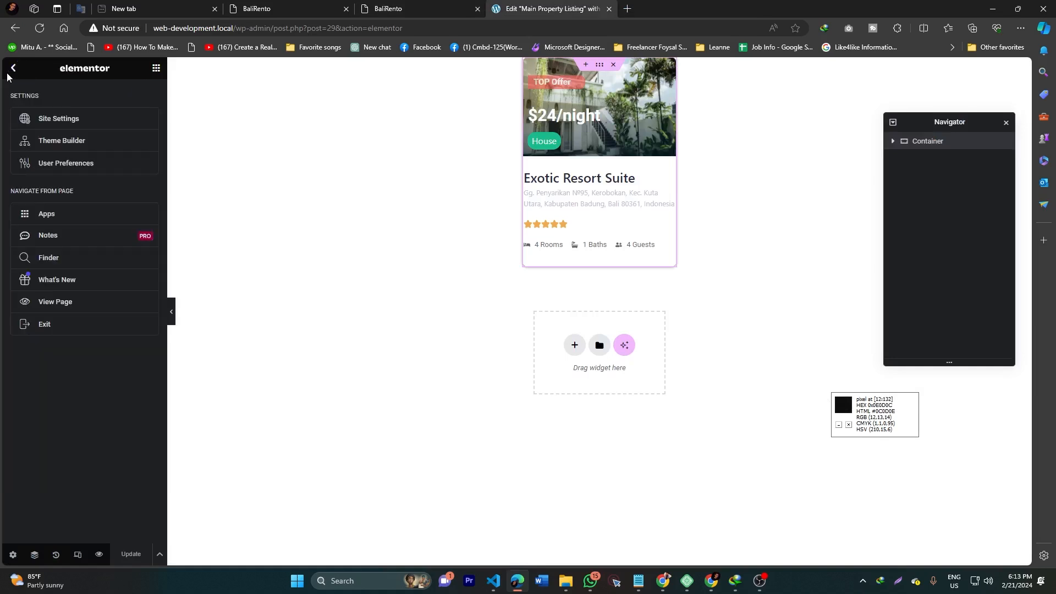
pyautogui.click(45, 324)
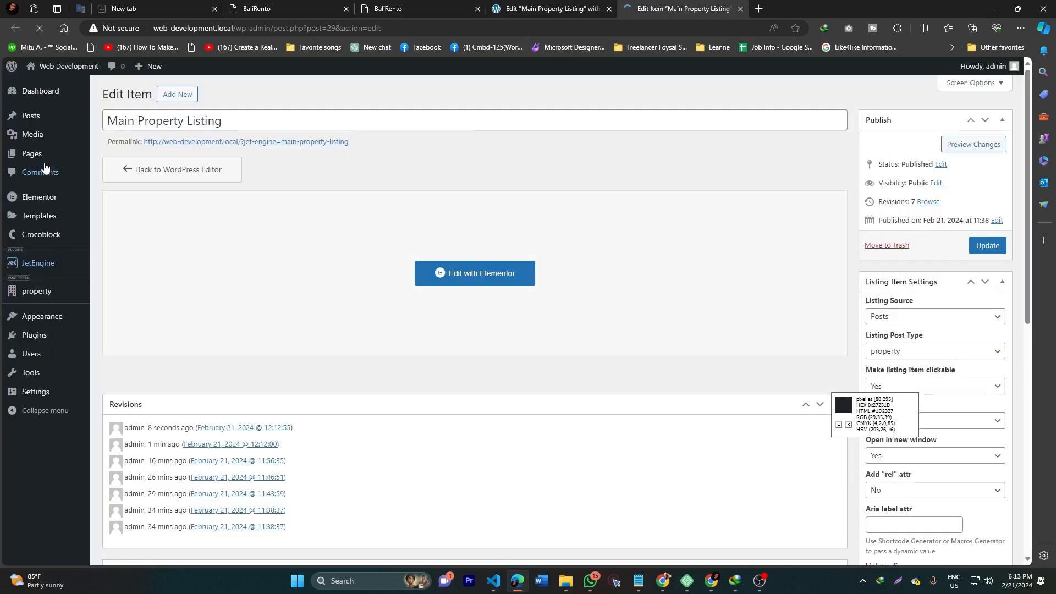
pyautogui.click(101, 158)
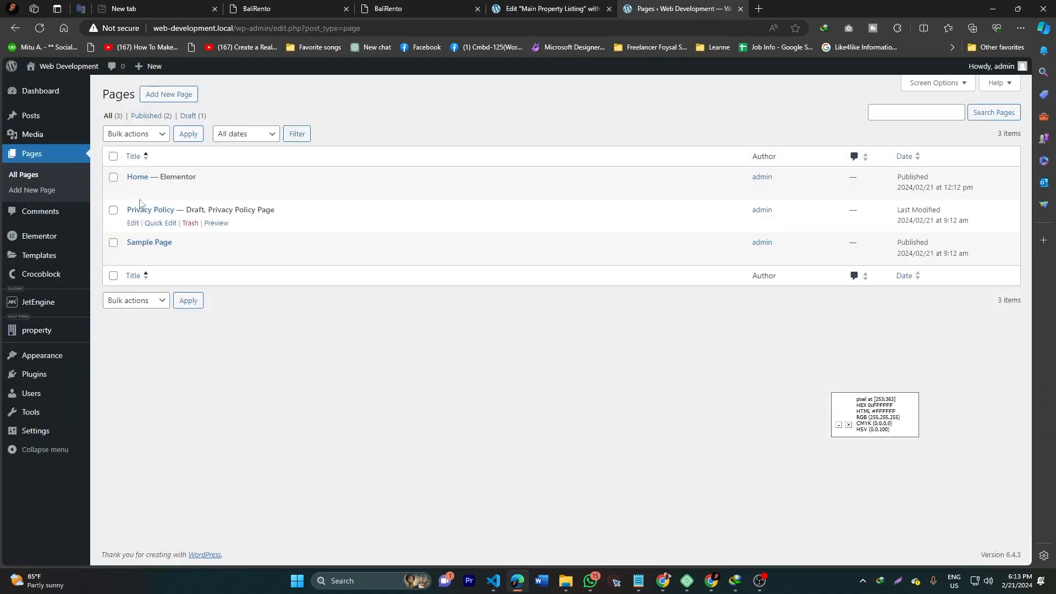
pyautogui.click(262, 190)
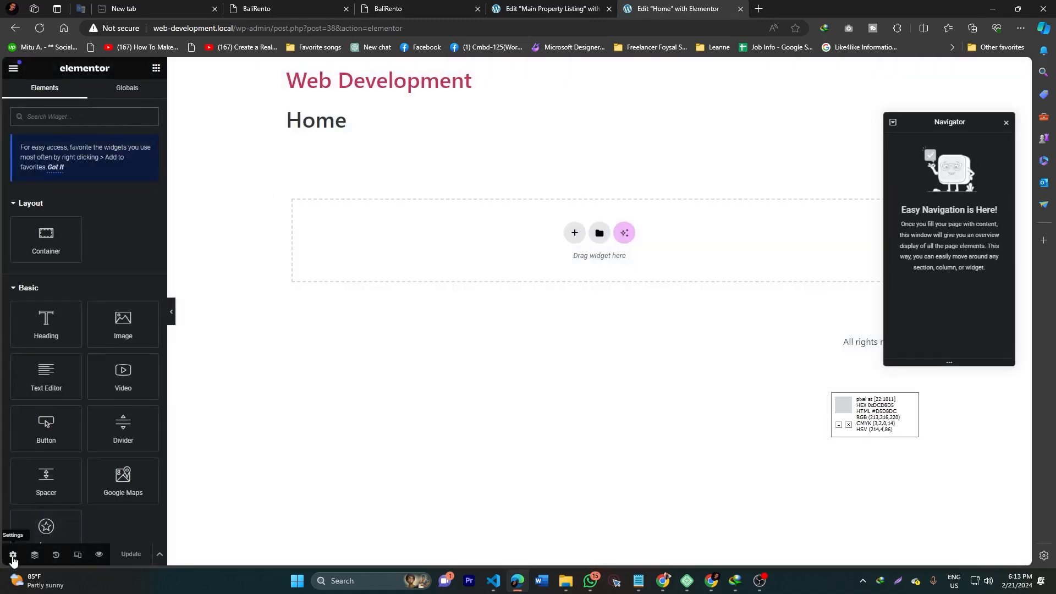
# Set the Home page's layout to Elementor Full Width, hide its title and update the page
pyautogui.click(13, 557)
pyautogui.click(110, 489)
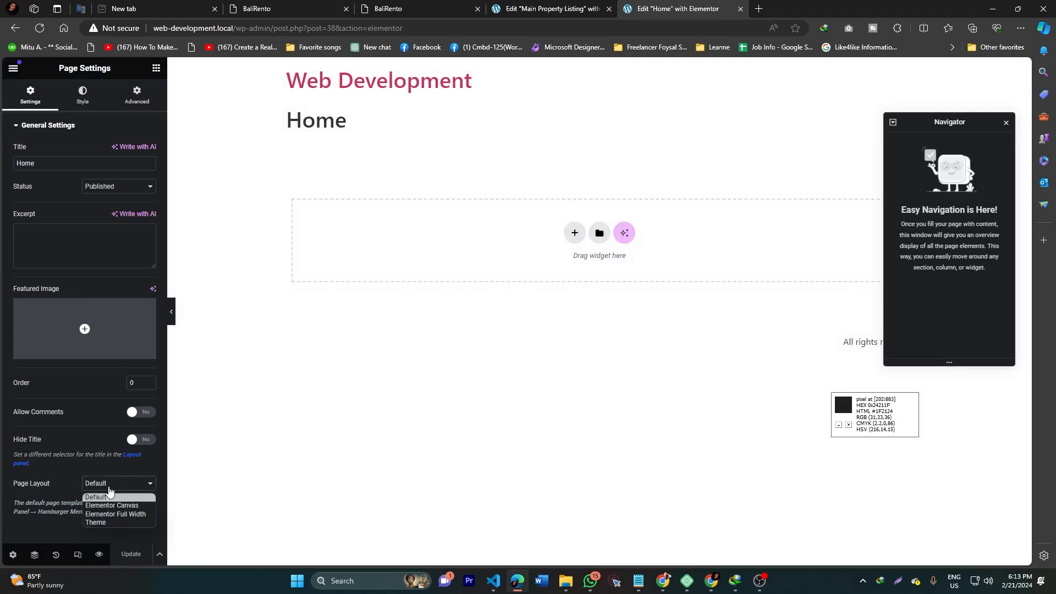
pyautogui.click(104, 518)
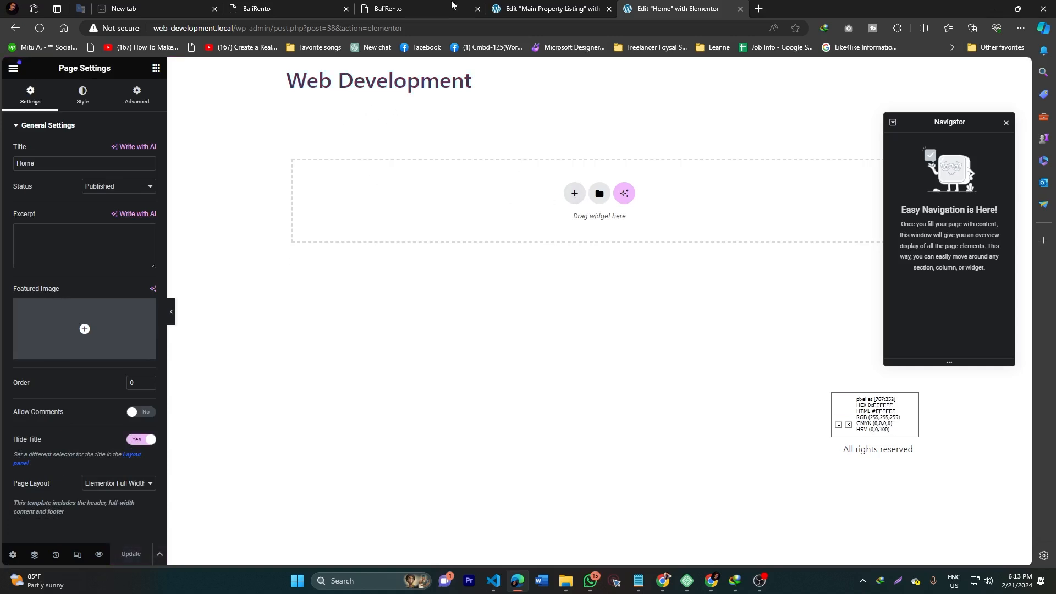
# Check the BaliRento demo's home page, then add a single-column container to the Home page with its content width set to Full Width
pyautogui.click(562, 6)
pyautogui.click(417, 7)
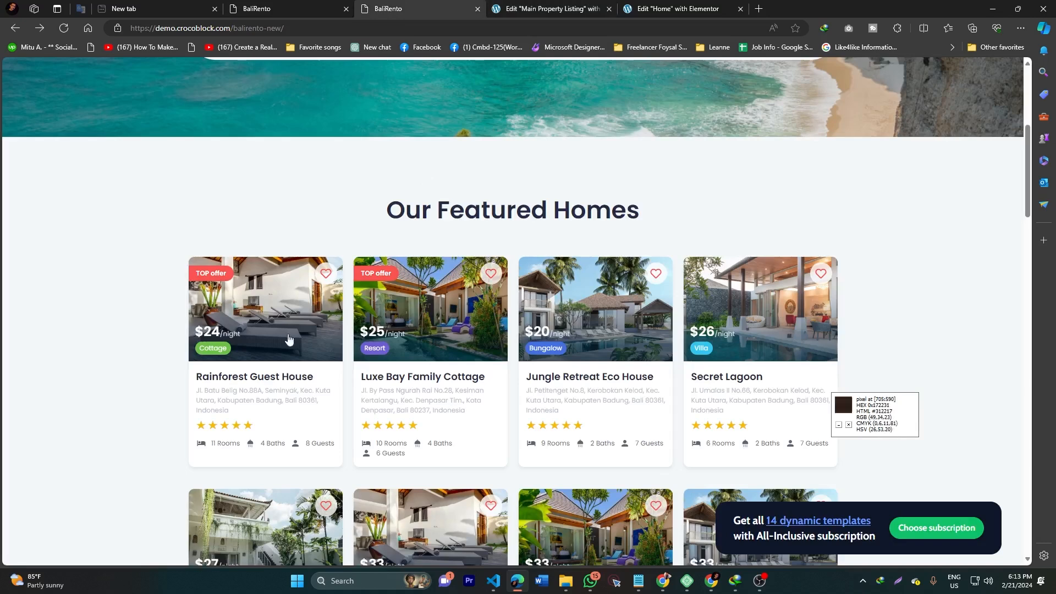
pyautogui.scroll(5, 423, 420)
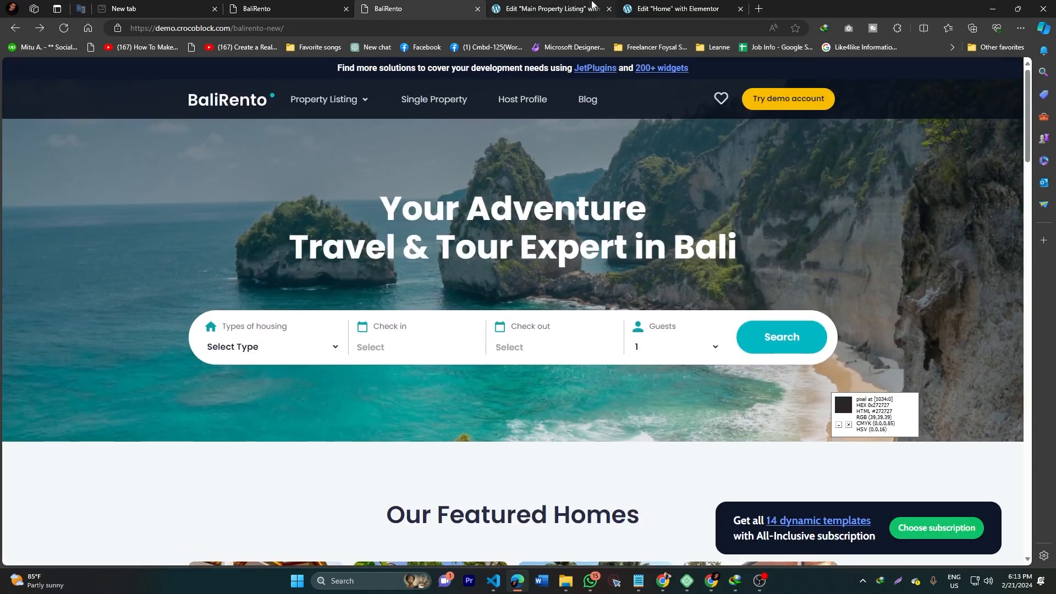
pyautogui.click(659, 6)
pyautogui.click(431, 5)
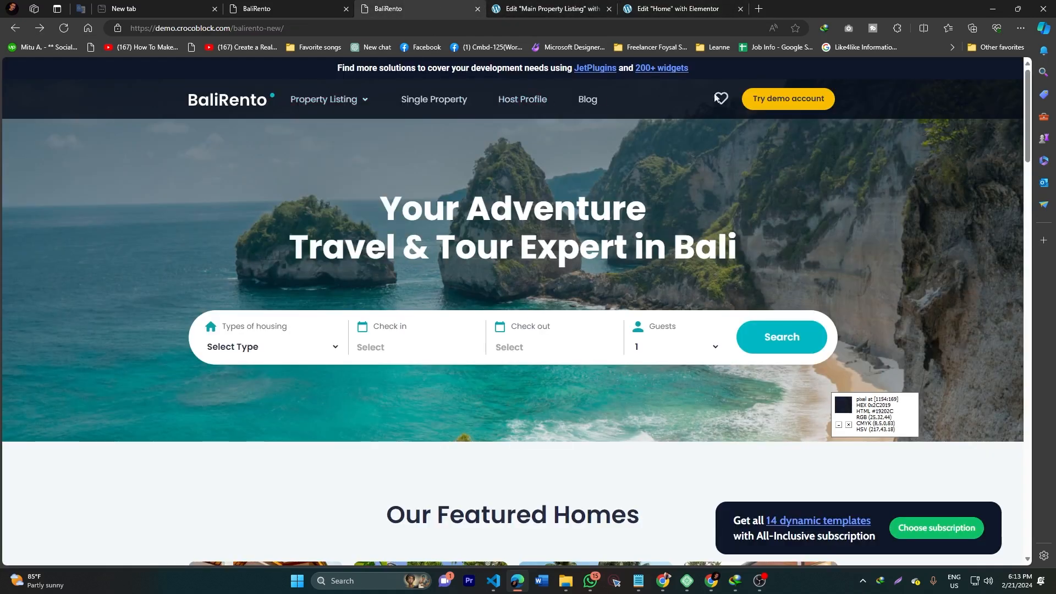
pyautogui.click(707, 8)
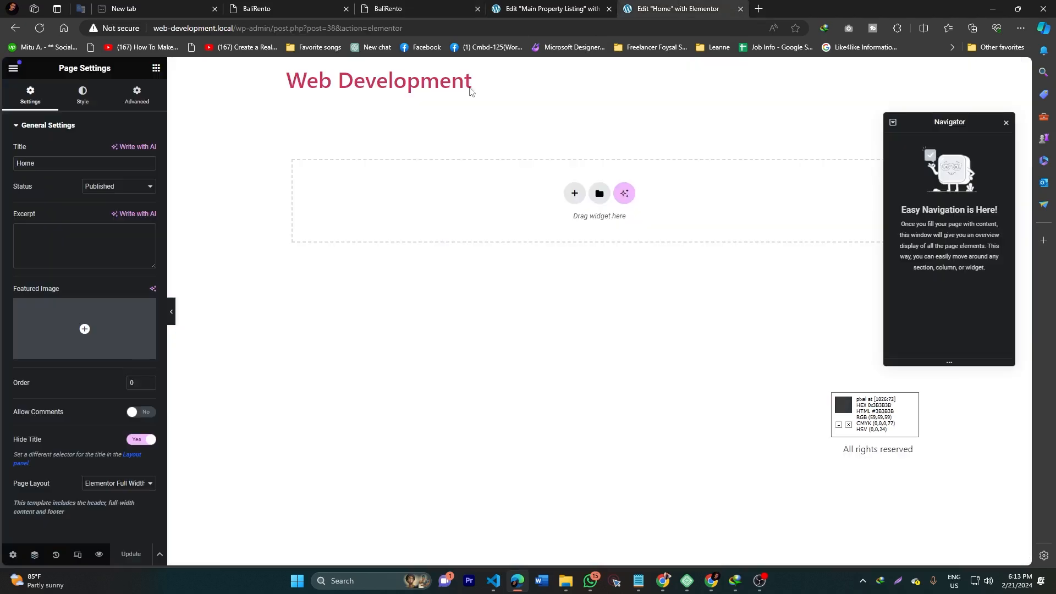
pyautogui.click(575, 196)
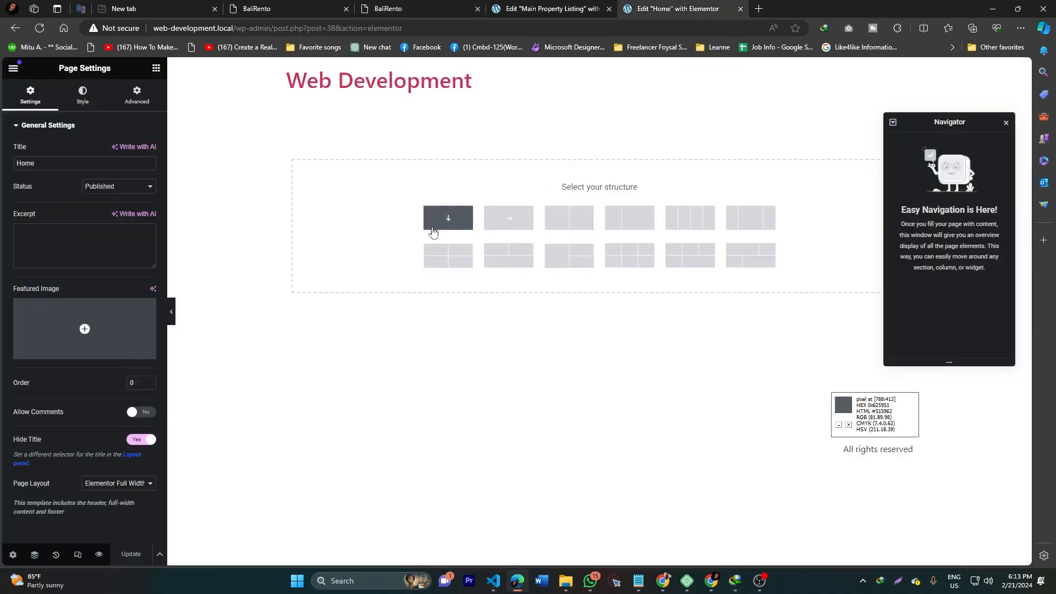
pyautogui.click(449, 220)
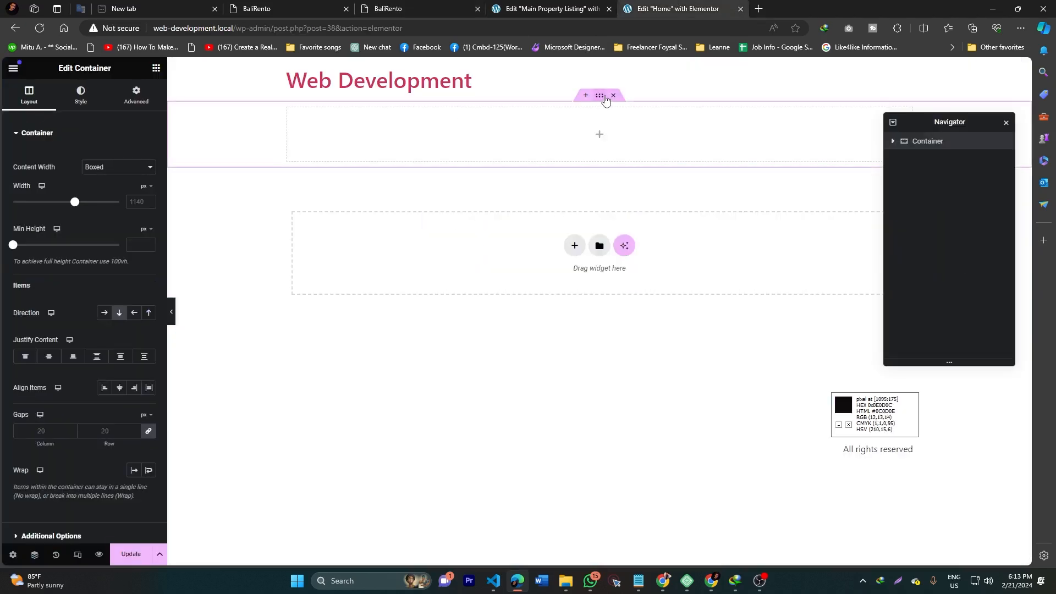
pyautogui.click(81, 96)
pyautogui.click(42, 106)
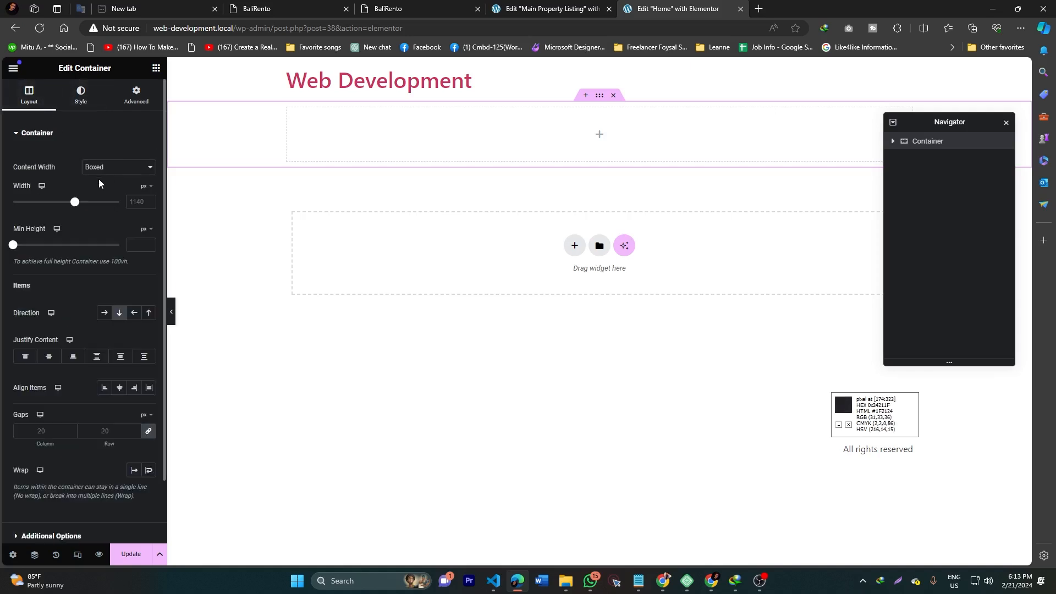
pyautogui.click(106, 167)
pyautogui.click(102, 187)
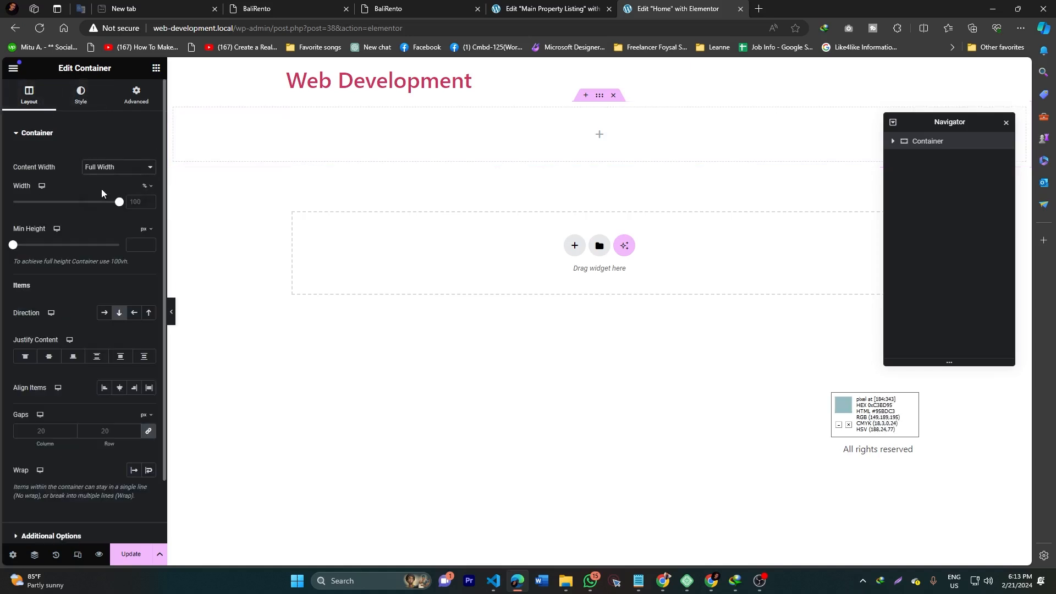
# Sample the background color of the demo's featured homes section and give the Home page container a classic background of #F3F7F9
pyautogui.click(521, 8)
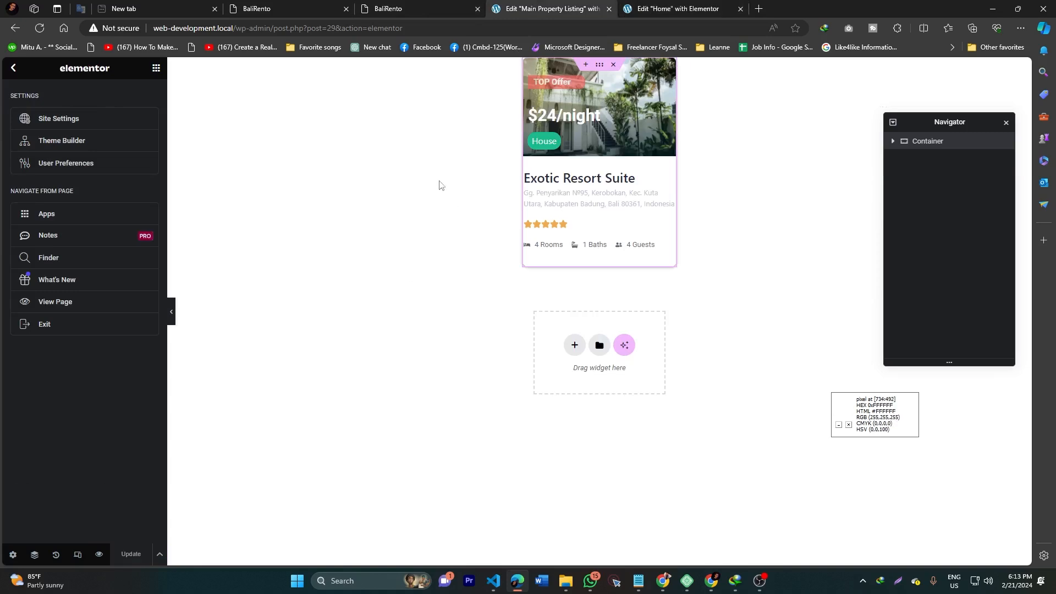
pyautogui.click(418, 8)
pyautogui.scroll(-7, 187, 480)
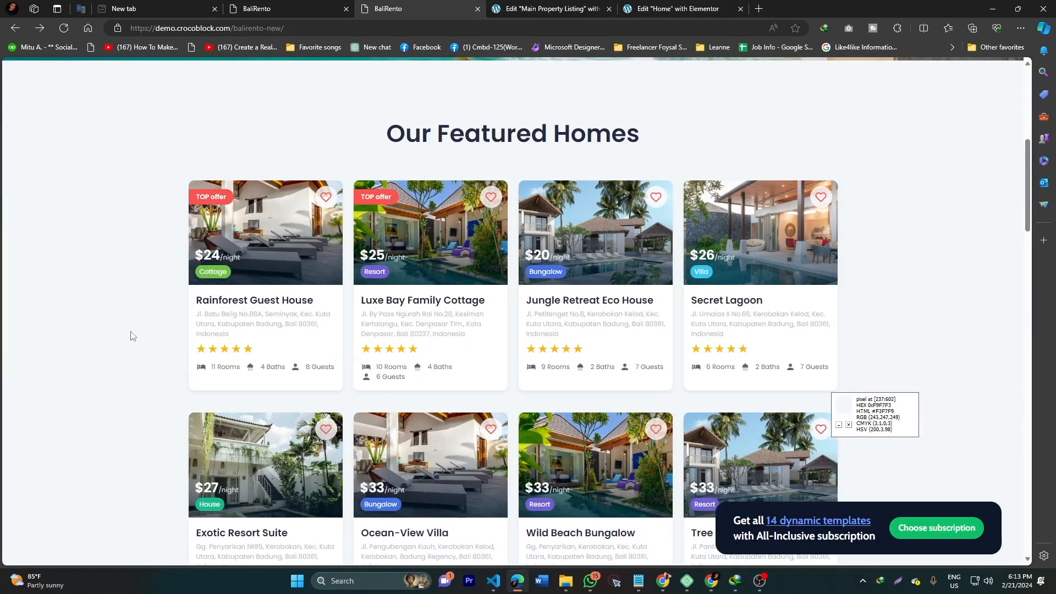
pyautogui.click(585, 6)
pyautogui.moveTo(676, 4); pyautogui.dragTo(550, 7)
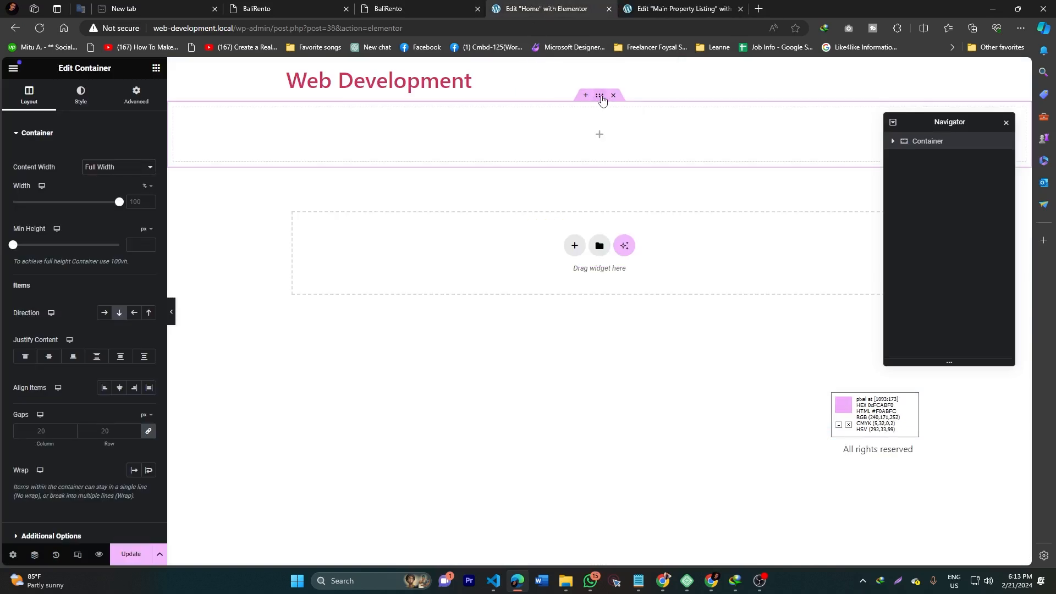
pyautogui.click(81, 95)
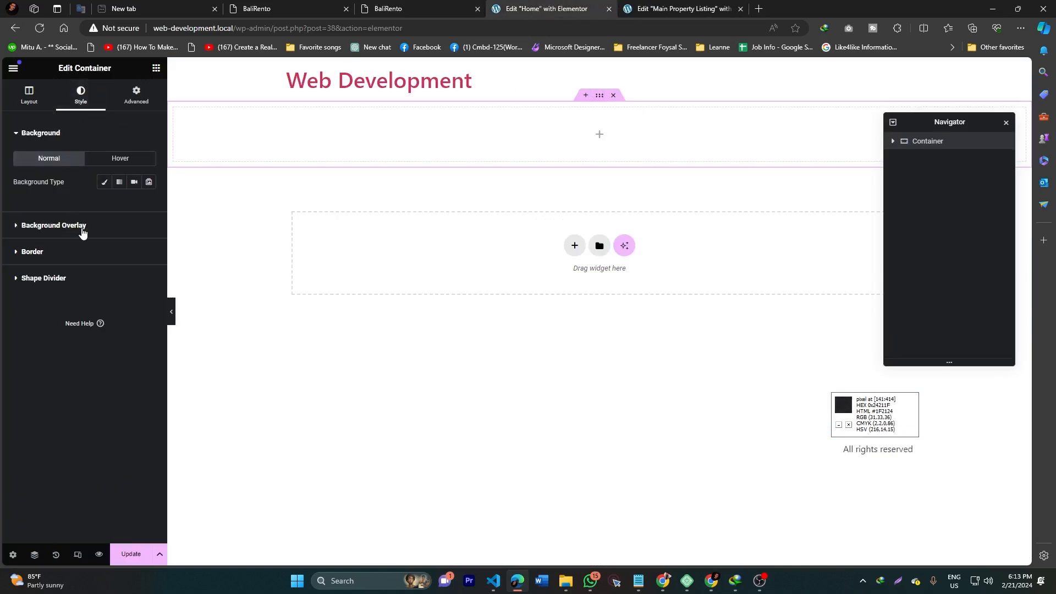
pyautogui.click(104, 183)
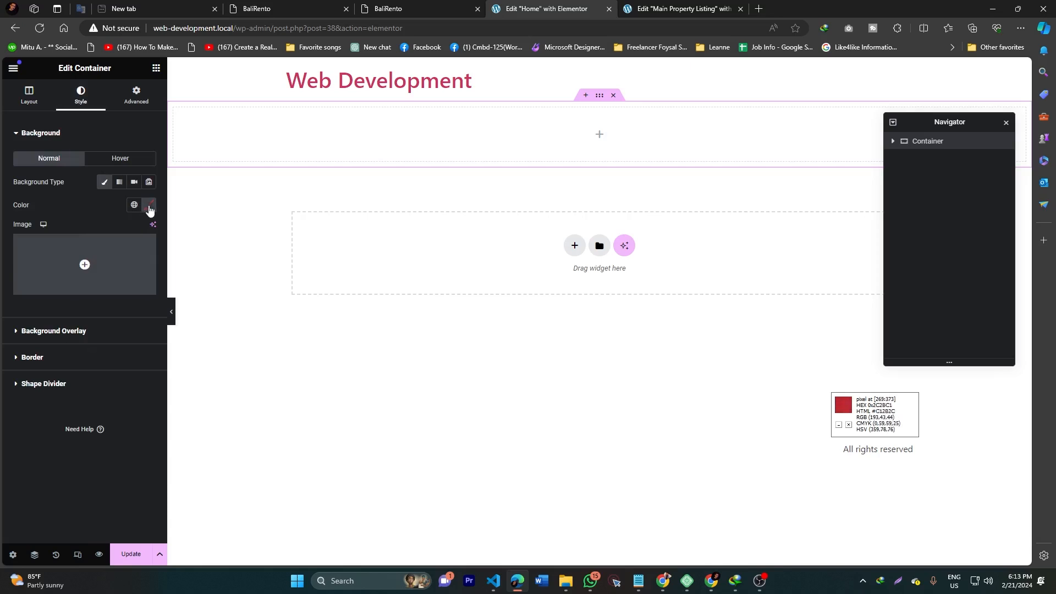
pyautogui.click(148, 205)
pyautogui.write('#F3F7F9')
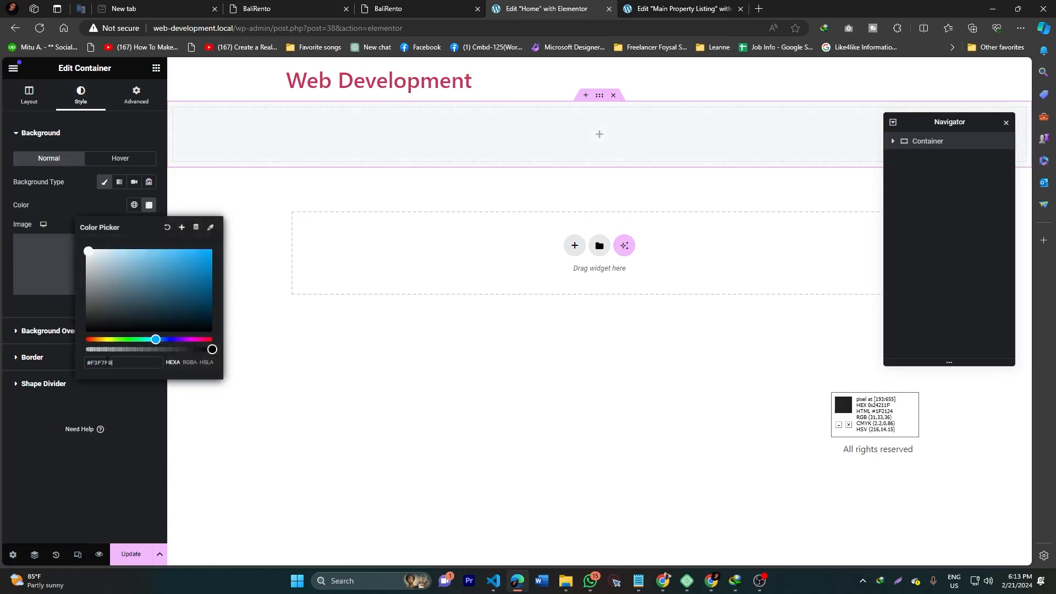
pyautogui.click(127, 491)
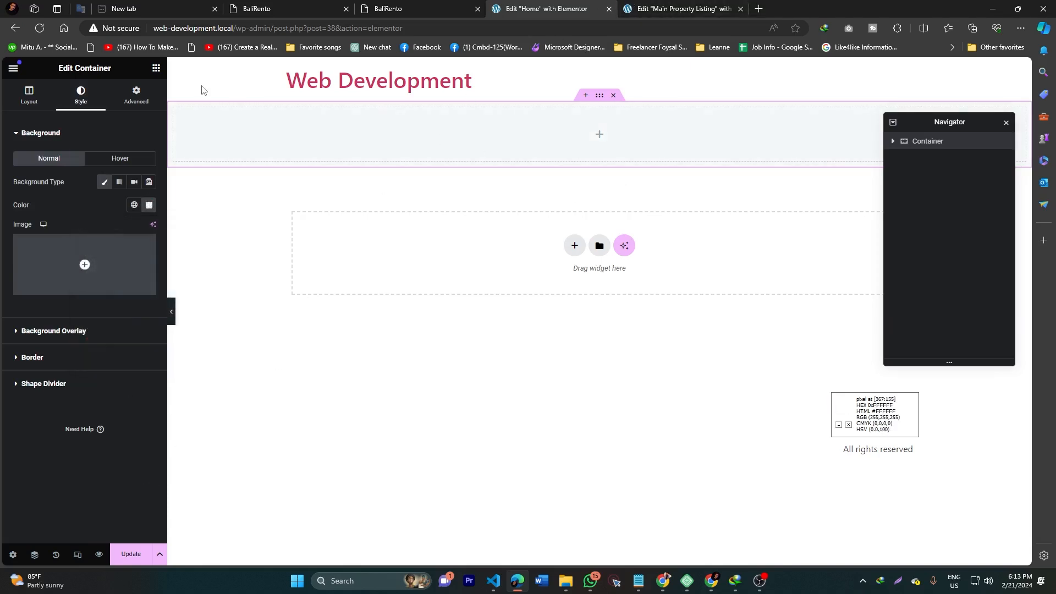
# Find the Listing Grid widget and place it inside the Home page container
pyautogui.click(155, 69)
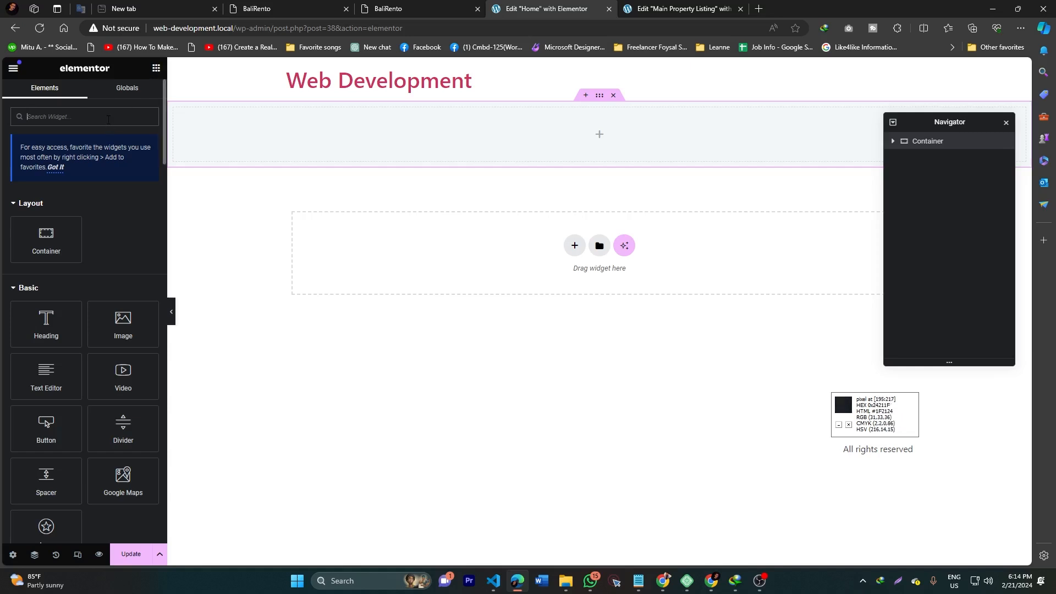
pyautogui.write('lis')
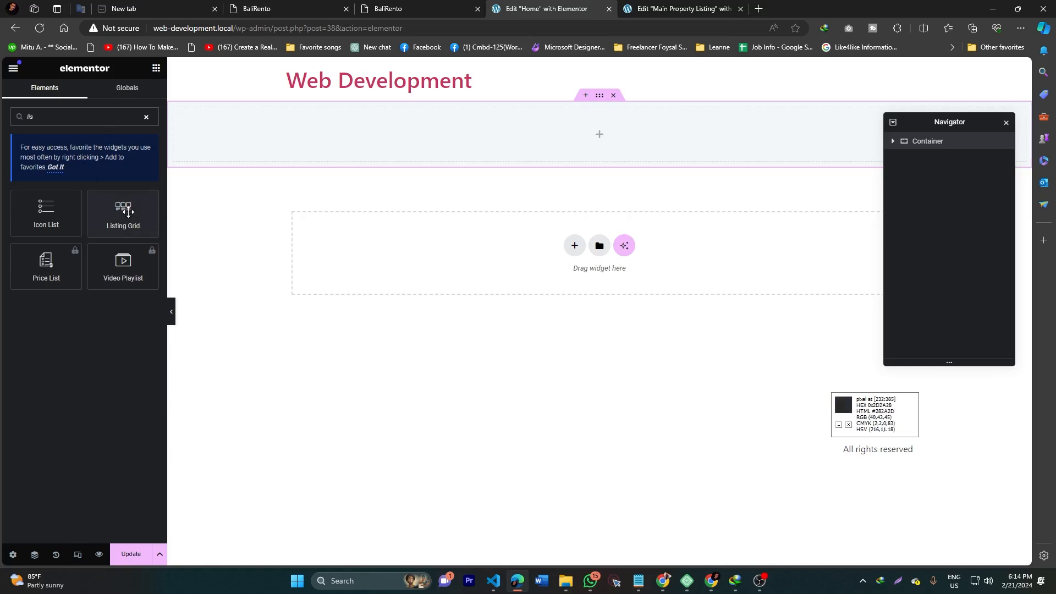
pyautogui.moveTo(119, 223); pyautogui.dragTo(614, 146)
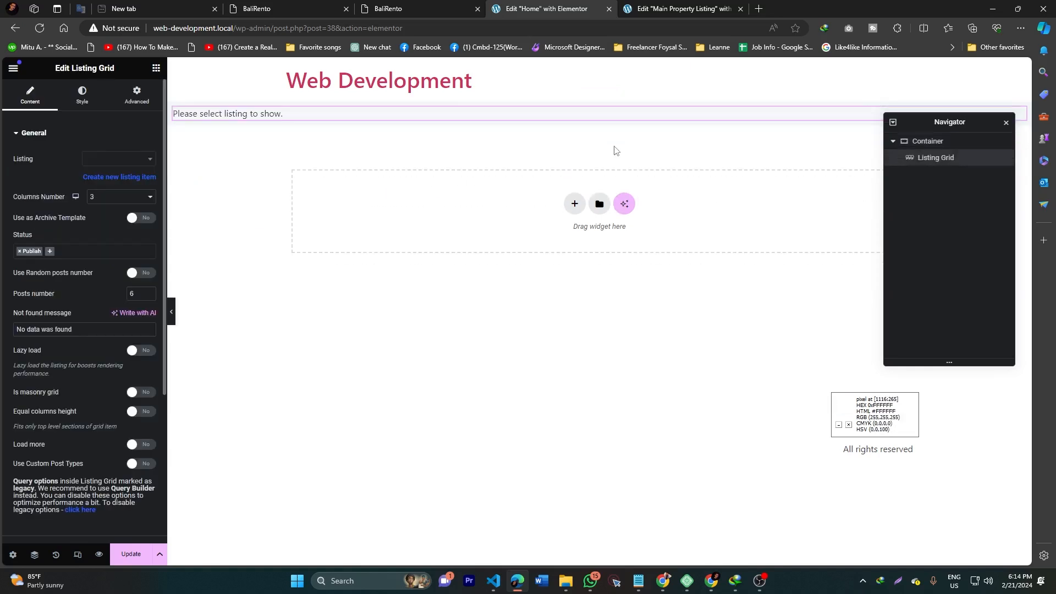
# Check the listing item's name in the JetEngine listings and assign Main Property Listing to the Listing Grid
pyautogui.click(109, 162)
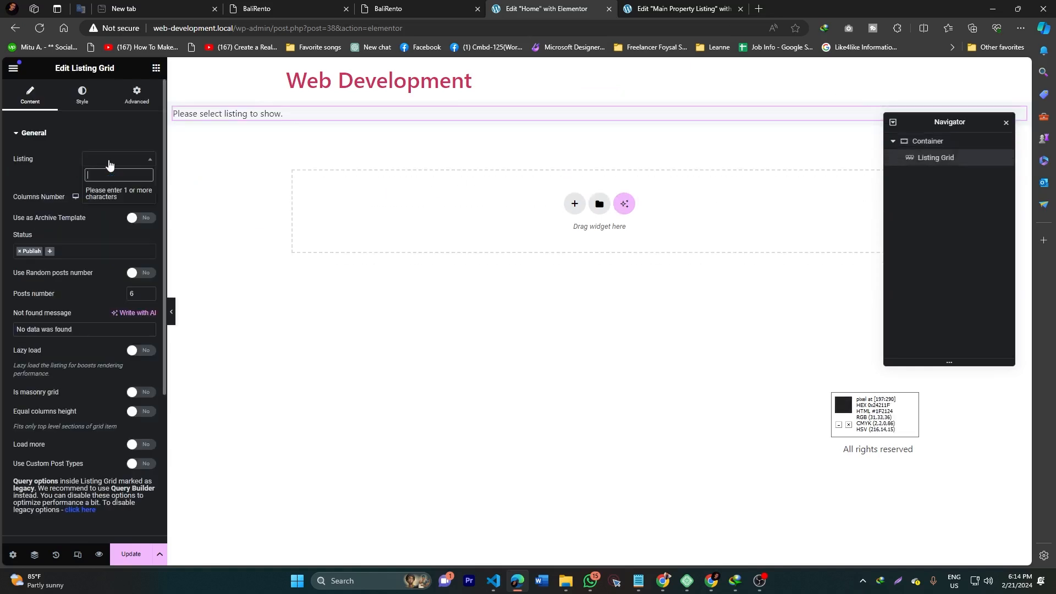
pyautogui.hotkey('ctrl', 'Tab')
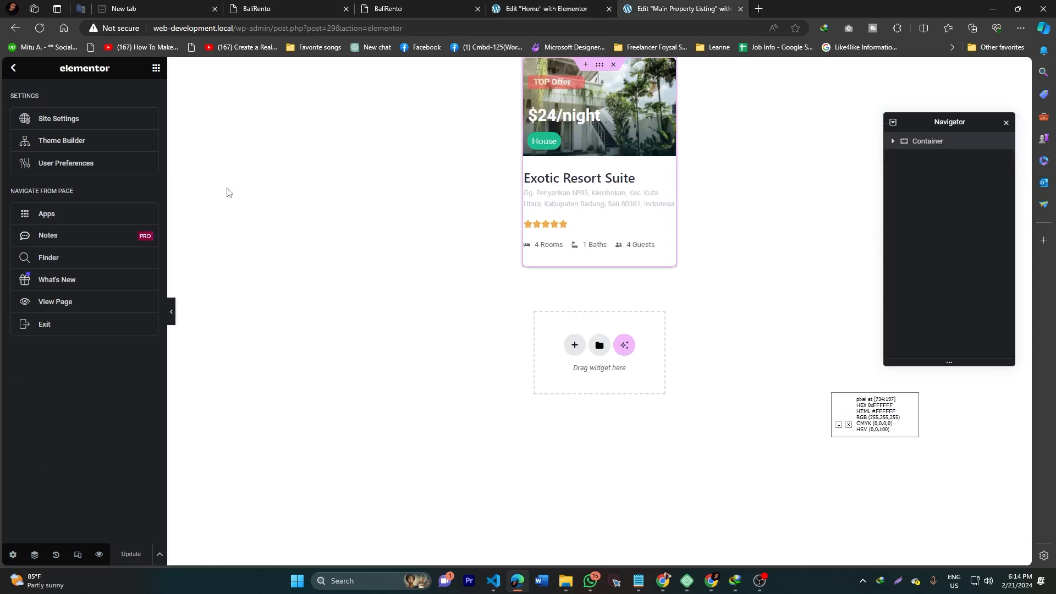
pyautogui.click(517, 9)
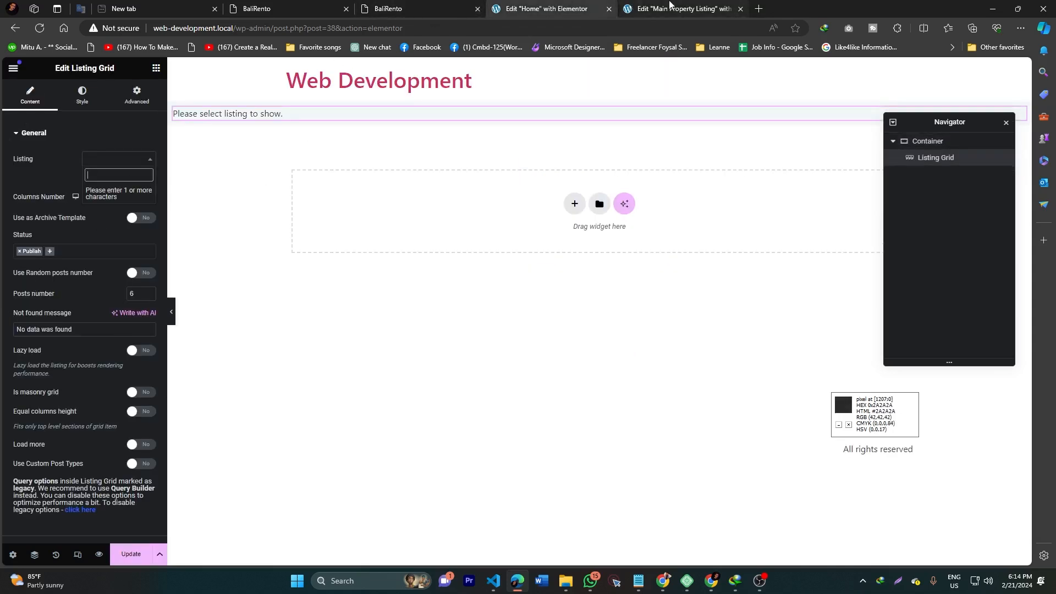
pyautogui.click(669, 8)
pyautogui.click(64, 332)
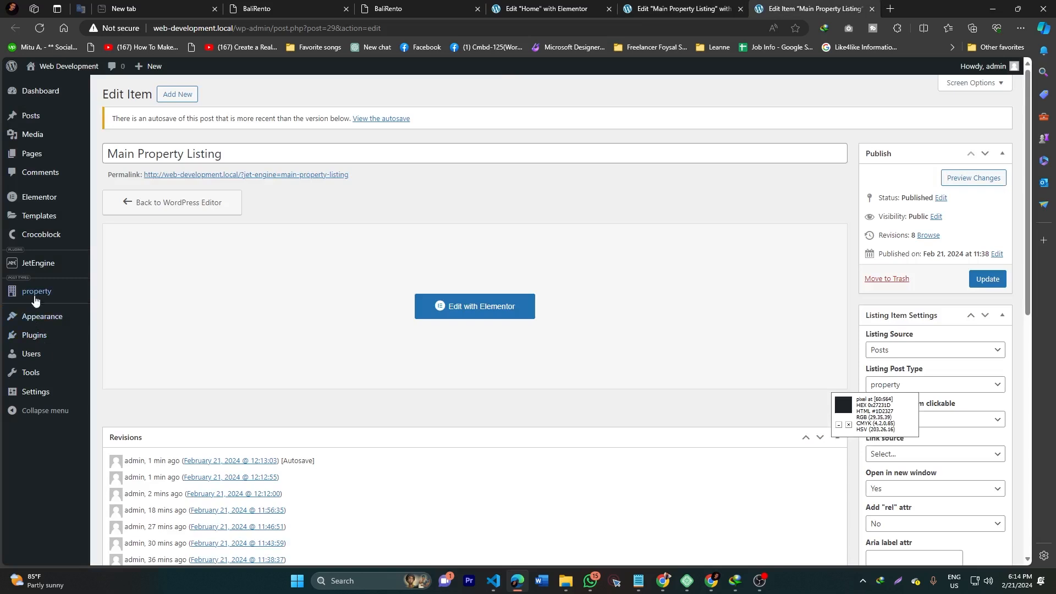
pyautogui.moveTo(35, 263)
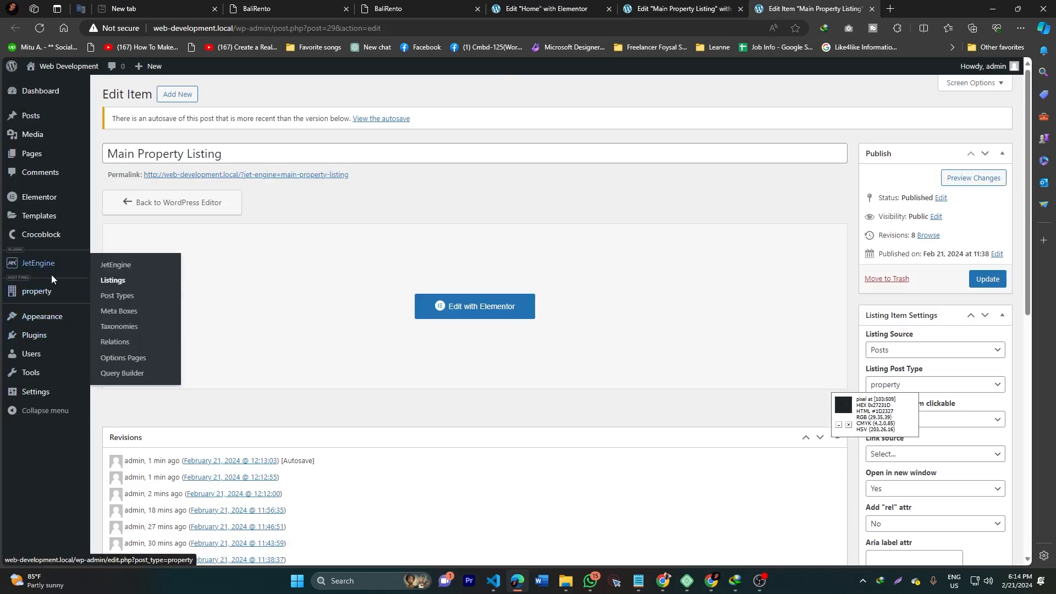
pyautogui.click(119, 287)
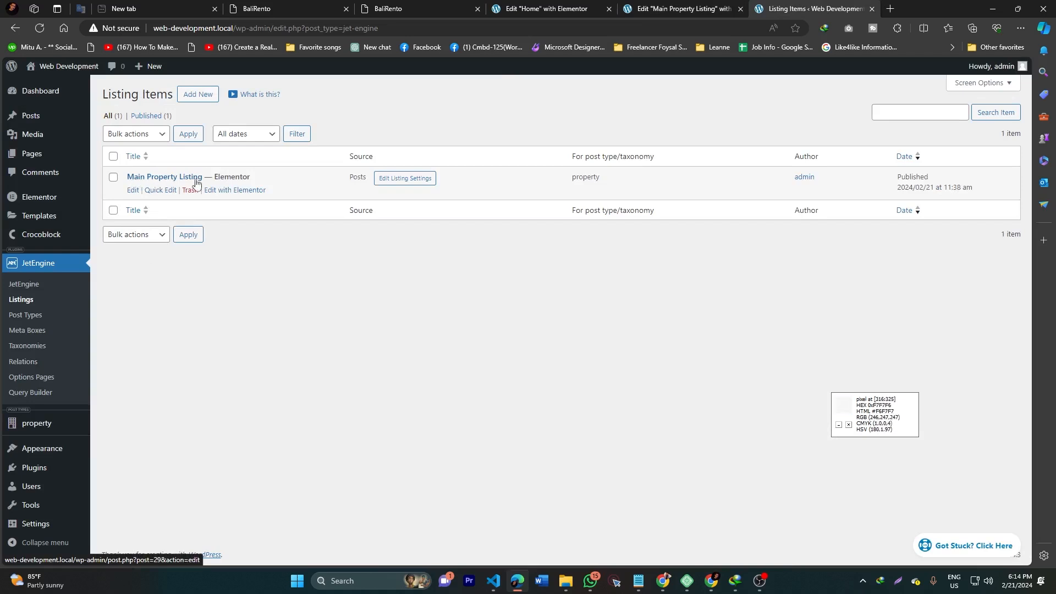
pyautogui.click(581, 7)
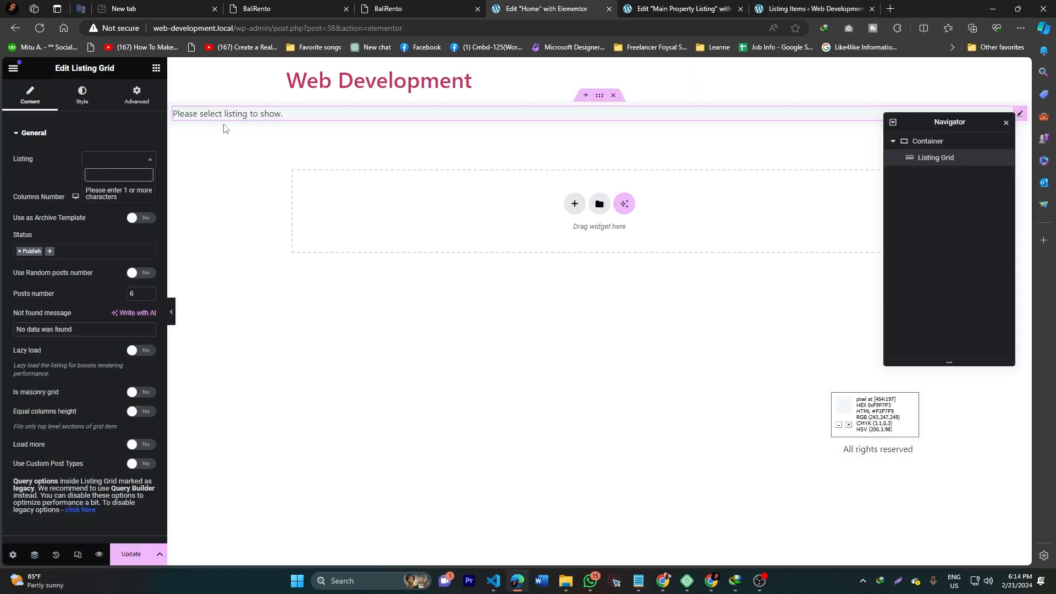
pyautogui.write('main')
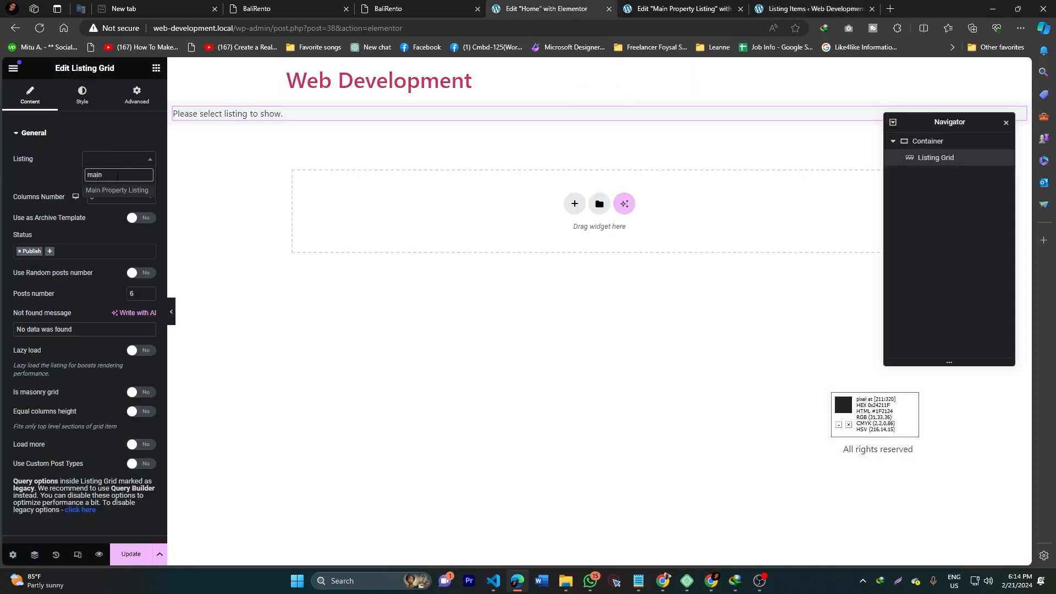
pyautogui.click(116, 190)
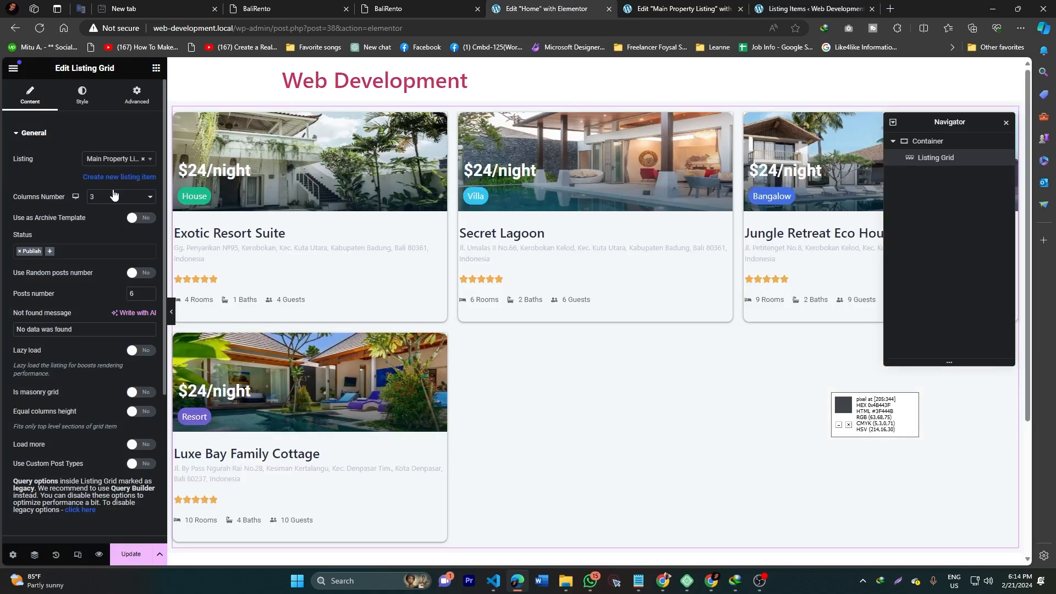
# Delete the Home page's existing container and add a new single-column container with its content width set to Full Width
pyautogui.moveTo(957, 122); pyautogui.dragTo(950, 253)
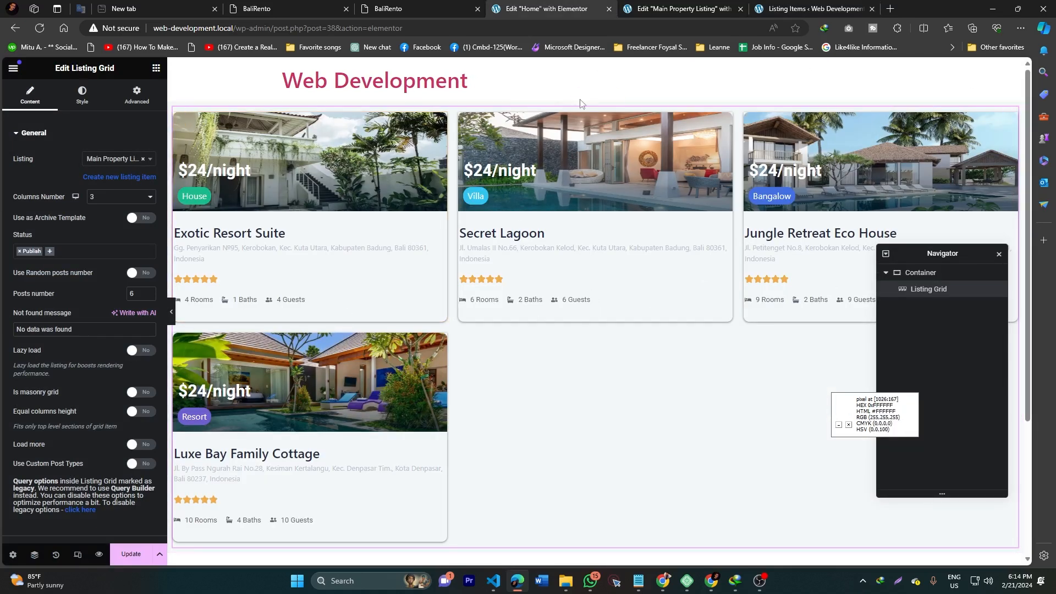
pyautogui.click(596, 95)
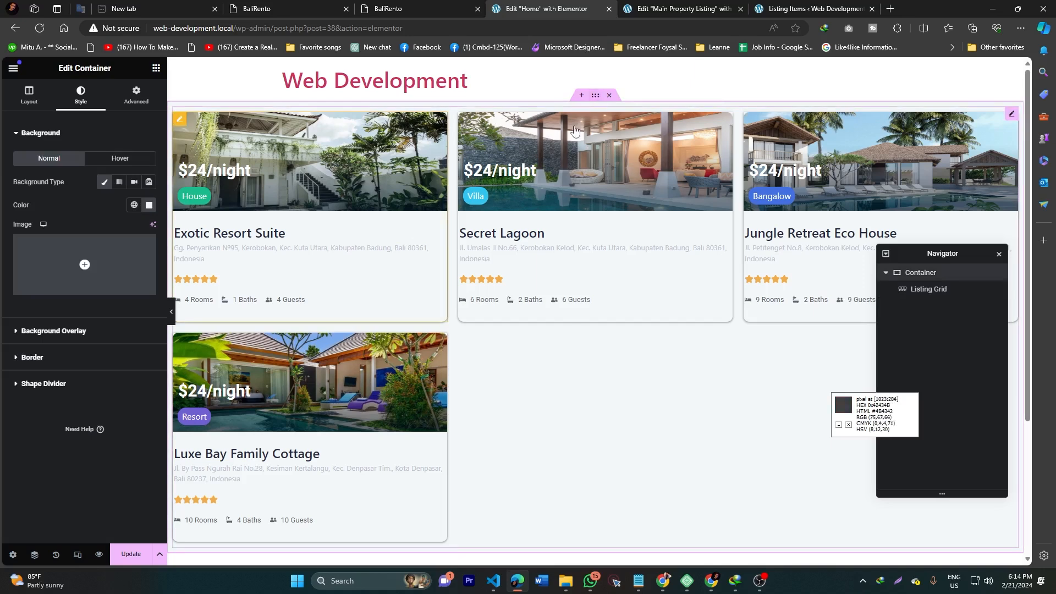
pyautogui.click(609, 95)
pyautogui.click(574, 194)
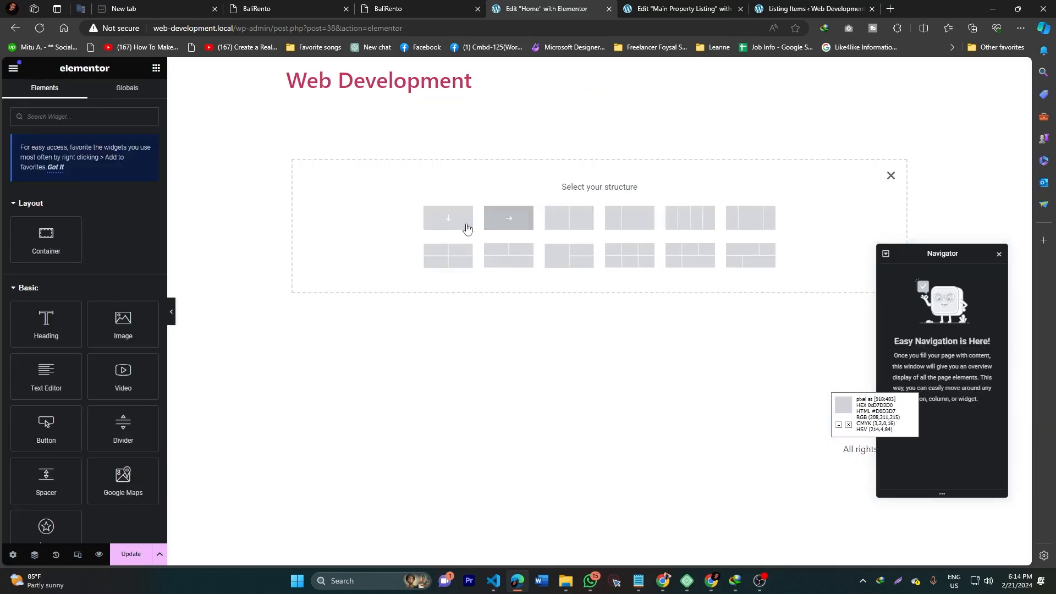
pyautogui.click(463, 224)
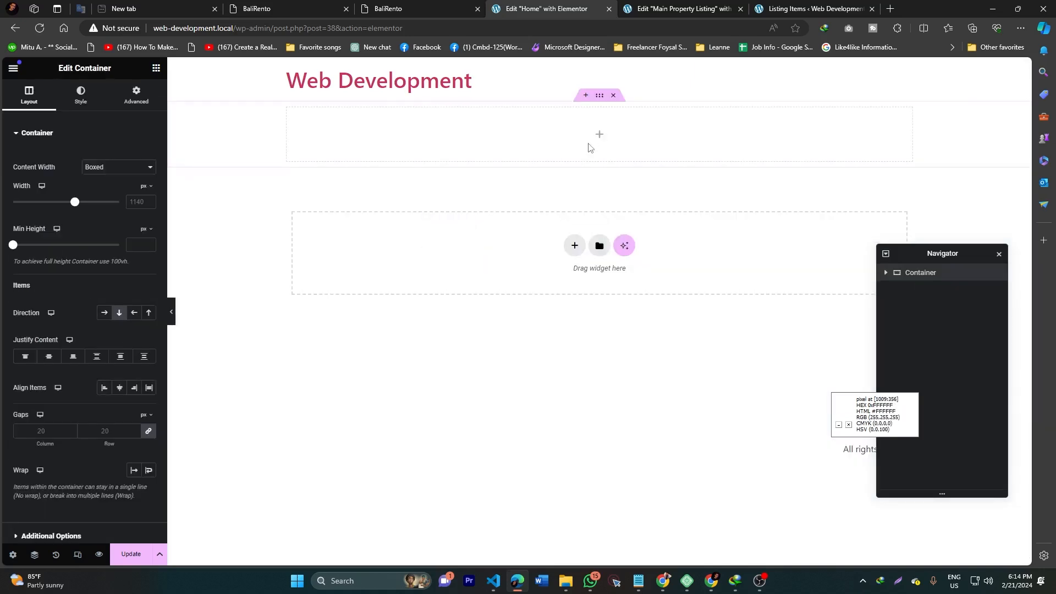
pyautogui.click(116, 167)
pyautogui.click(99, 186)
pyautogui.click(159, 69)
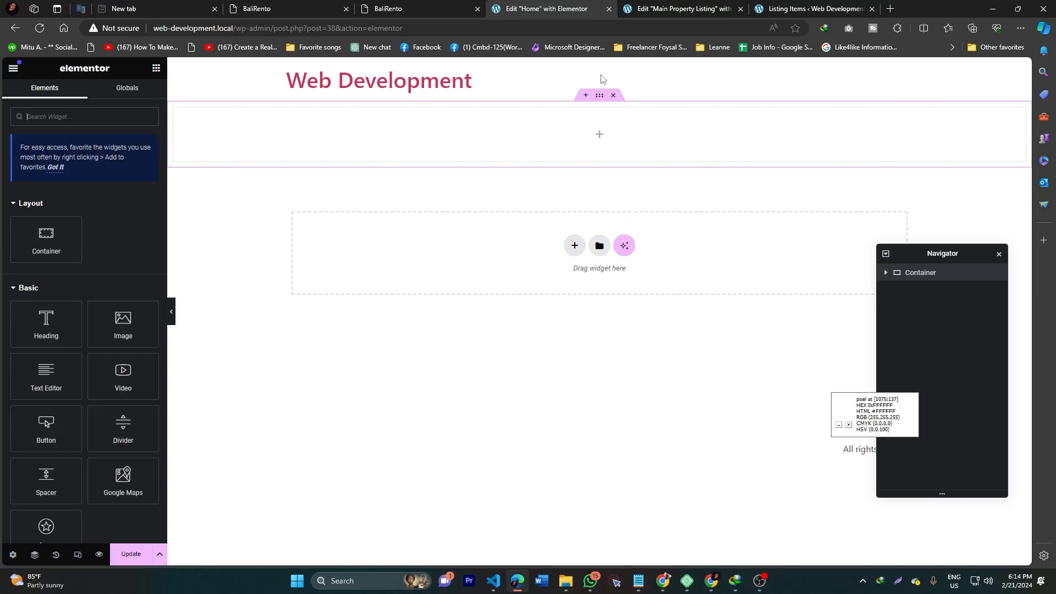
# Give the new full-width container a classic background with the color #F3F7F9
pyautogui.click(599, 95)
pyautogui.click(80, 95)
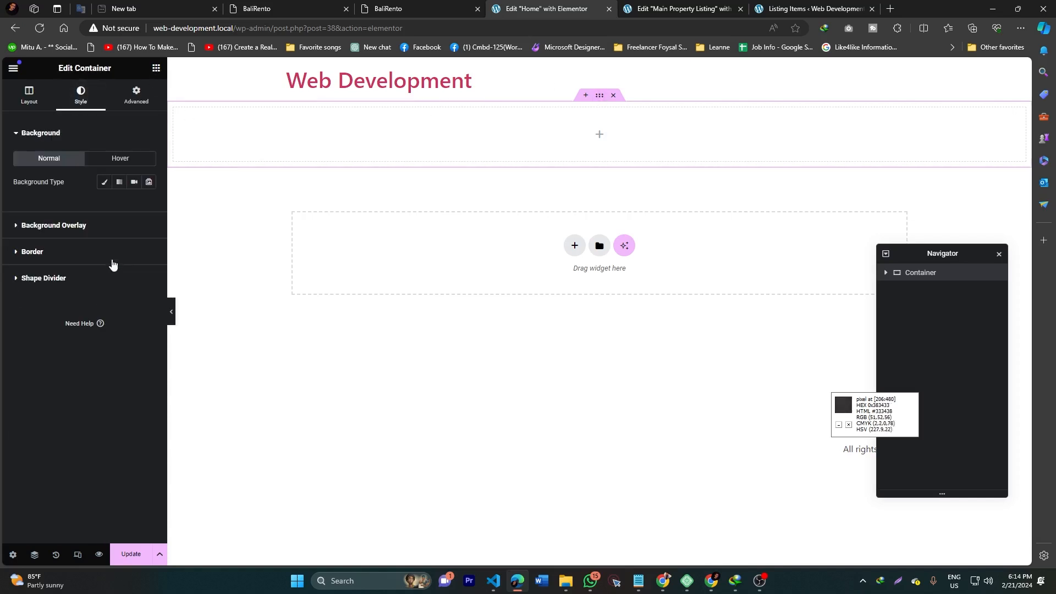
pyautogui.click(105, 185)
pyautogui.click(149, 206)
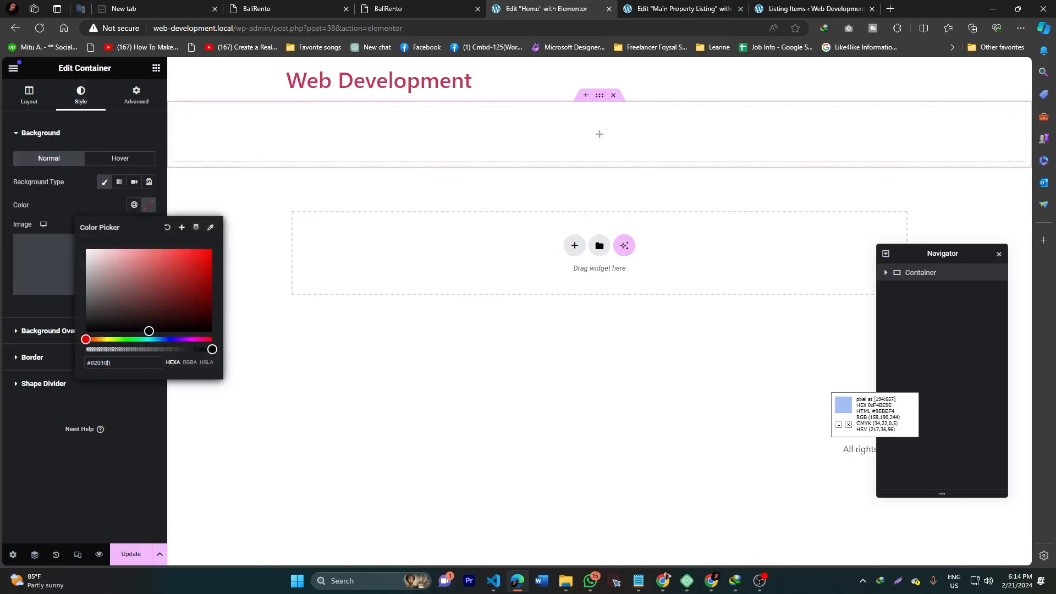
pyautogui.press('super+v')
pyautogui.click(150, 464)
pyautogui.click(60, 448)
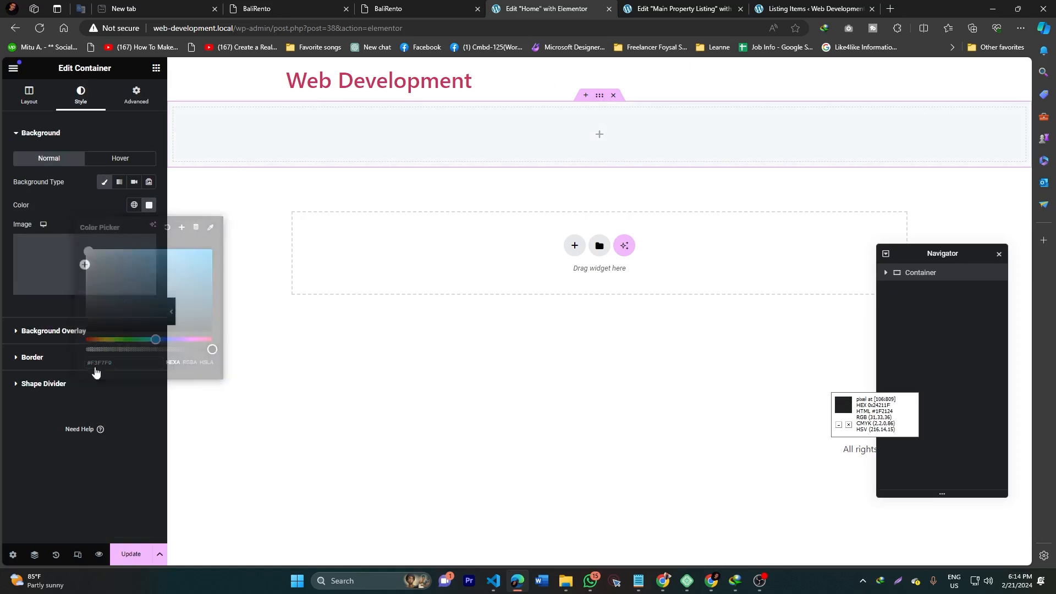
# Nest a boxed container inside the full-width container and place a Listing Grid widget in it
pyautogui.click(156, 68)
pyautogui.moveTo(46, 239); pyautogui.dragTo(602, 131)
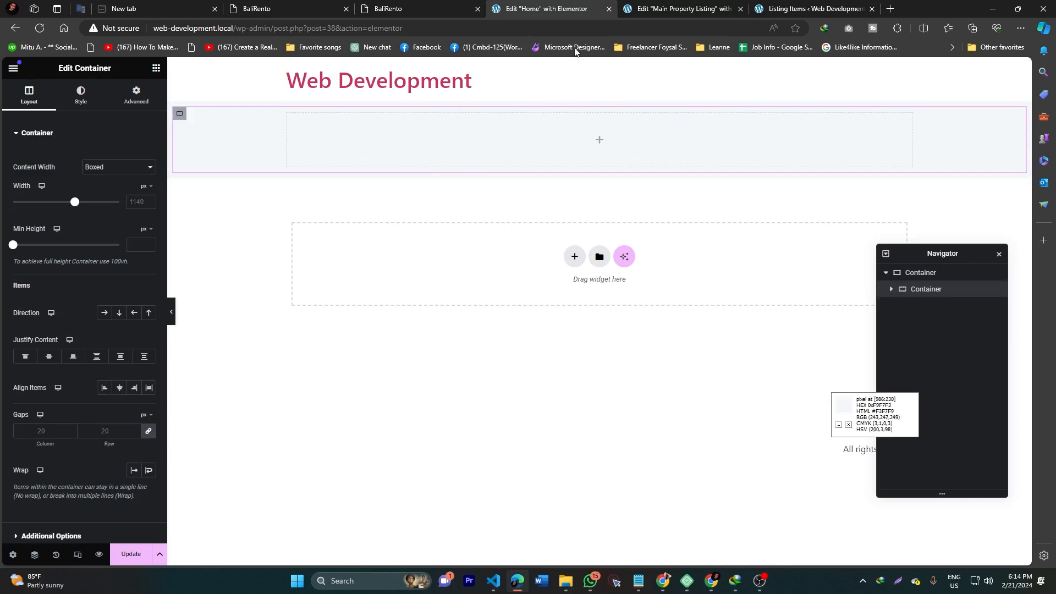
pyautogui.click(156, 68)
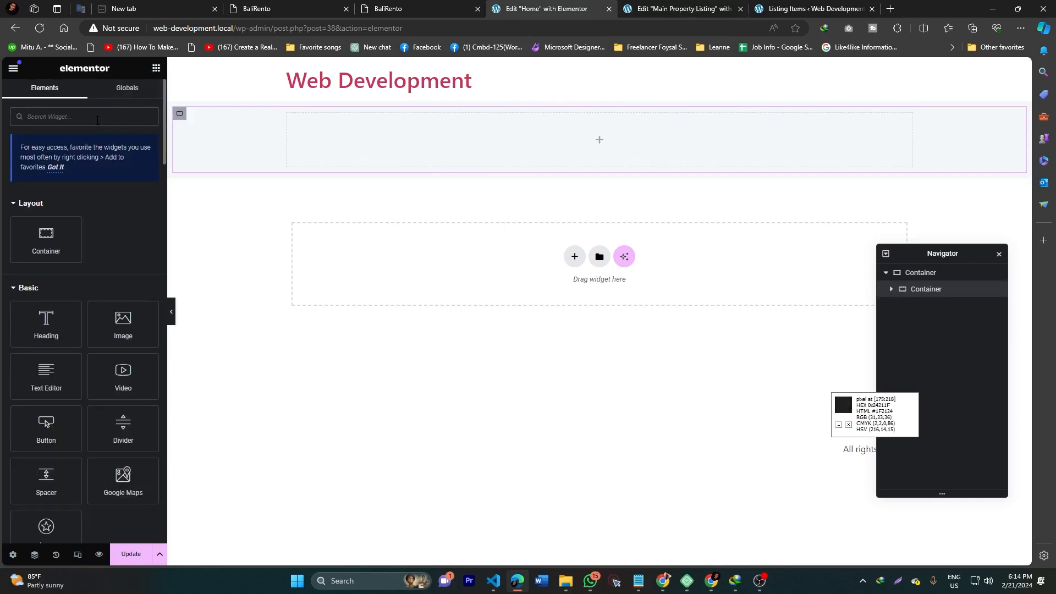
pyautogui.write('listing')
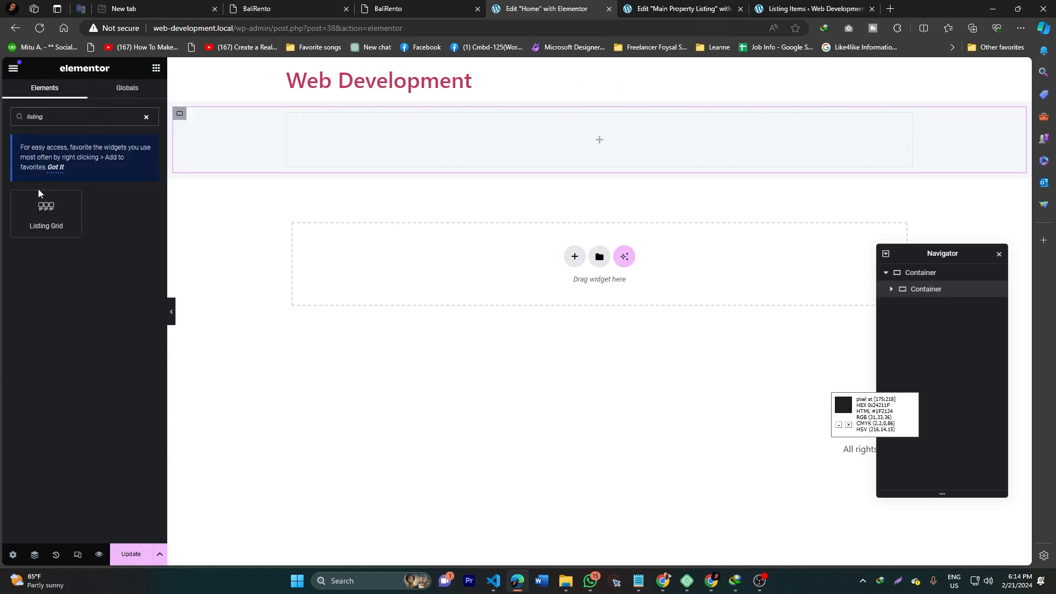
pyautogui.moveTo(39, 192); pyautogui.dragTo(513, 156)
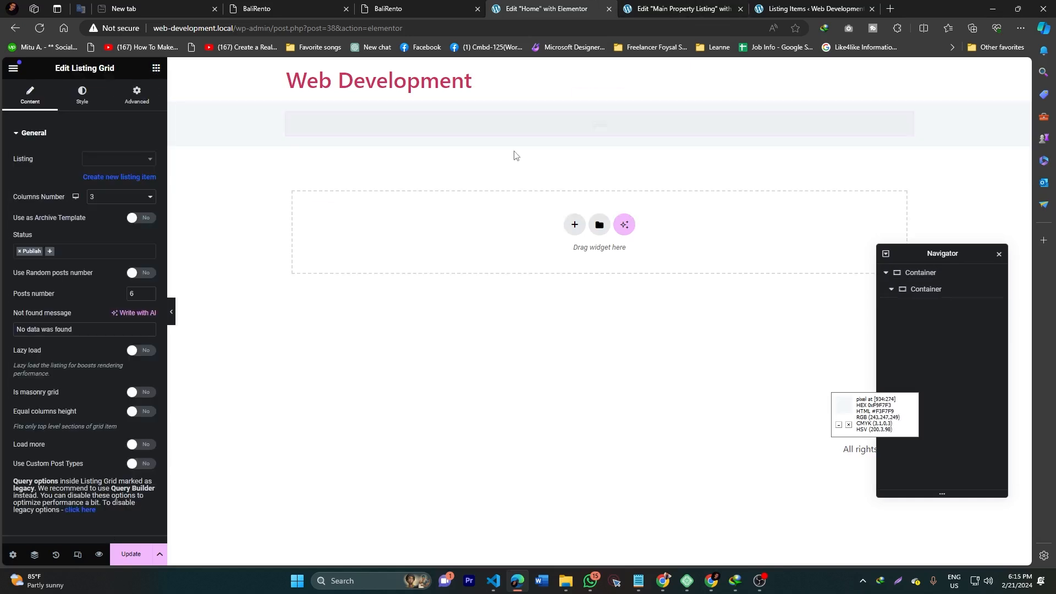
# Assign Main Property Listing as the listing of the new Listing Grid
pyautogui.click(102, 160)
pyautogui.write('main')
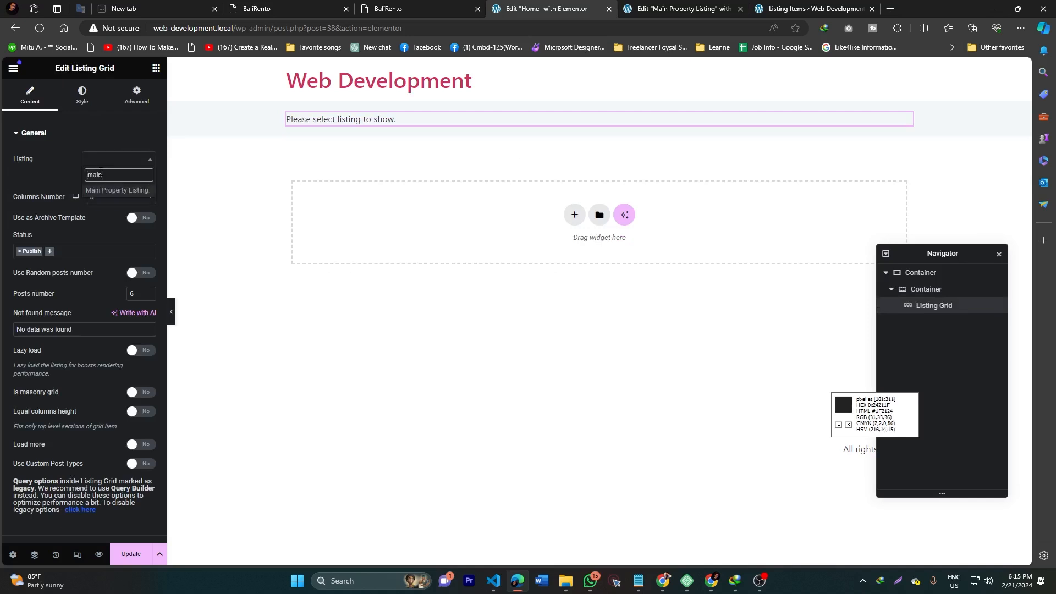
pyautogui.click(102, 190)
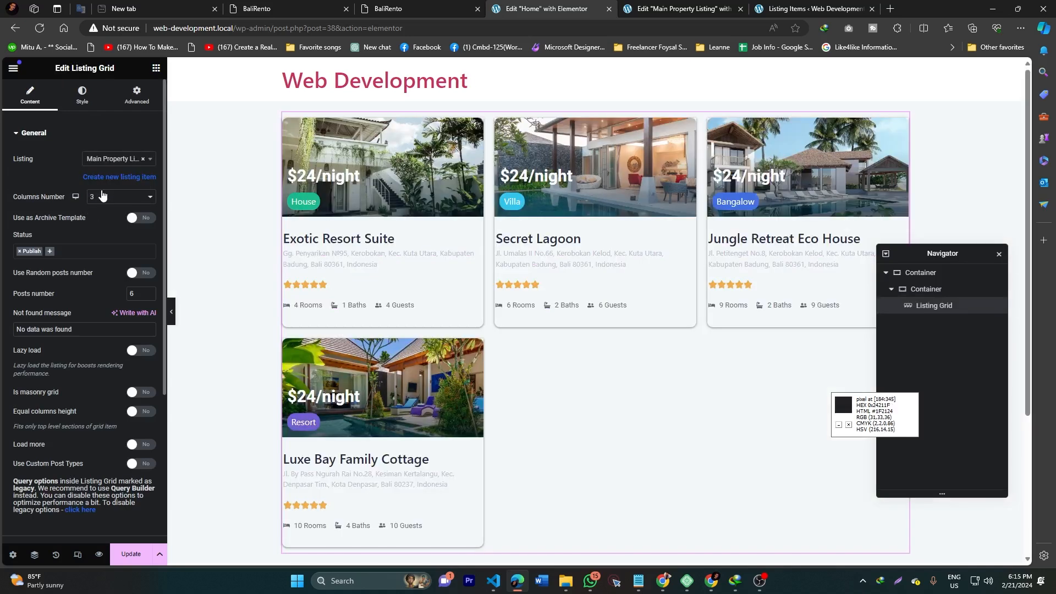
# Check the demo's featured homes layout and set the Listing Grid's columns number to 4
pyautogui.click(117, 200)
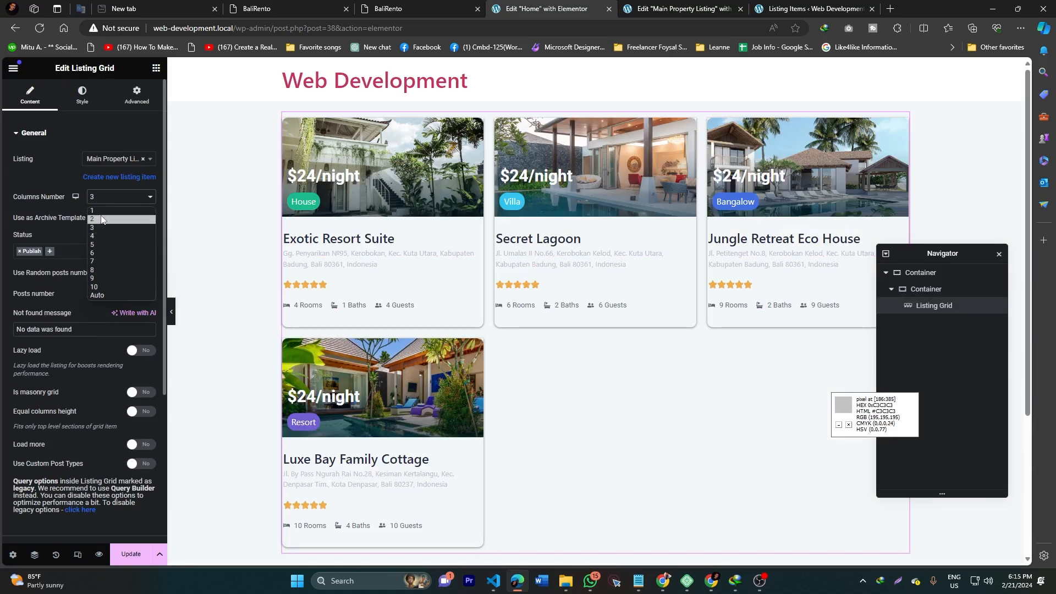
pyautogui.click(101, 219)
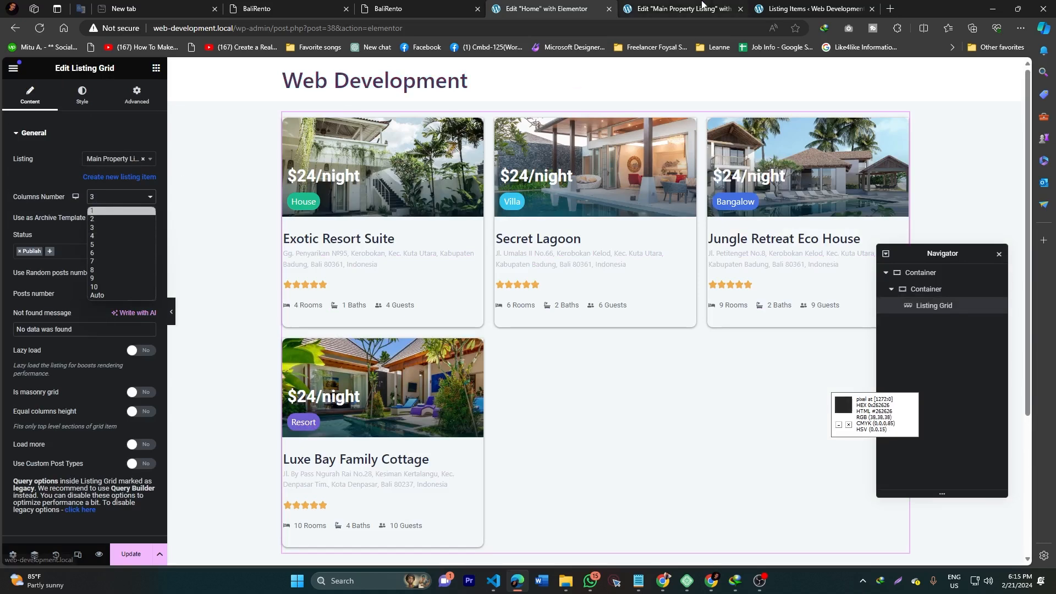
pyautogui.click(418, 8)
pyautogui.click(544, 8)
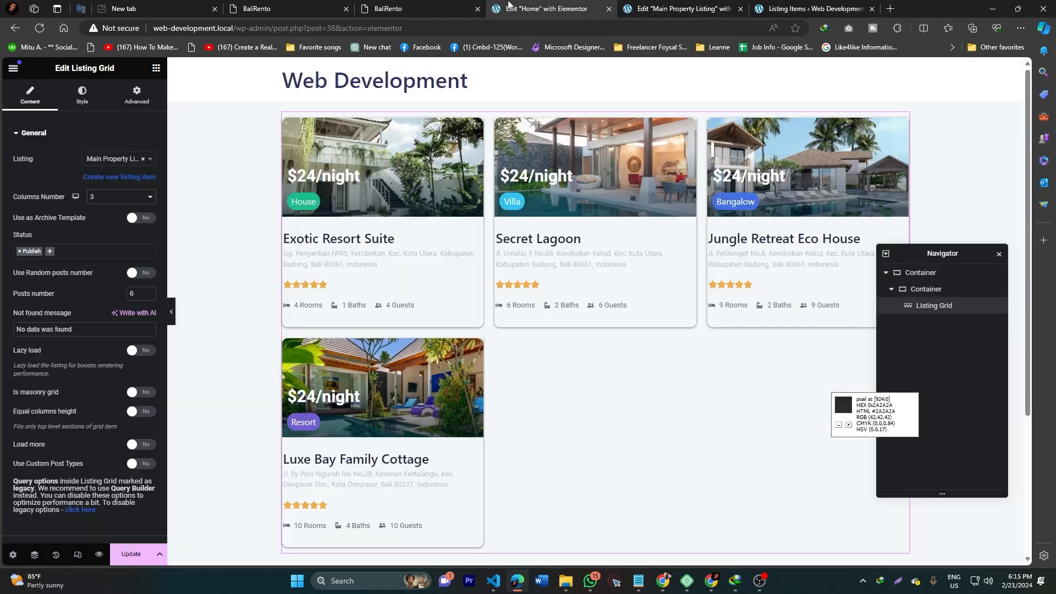
pyautogui.click(99, 197)
pyautogui.click(95, 236)
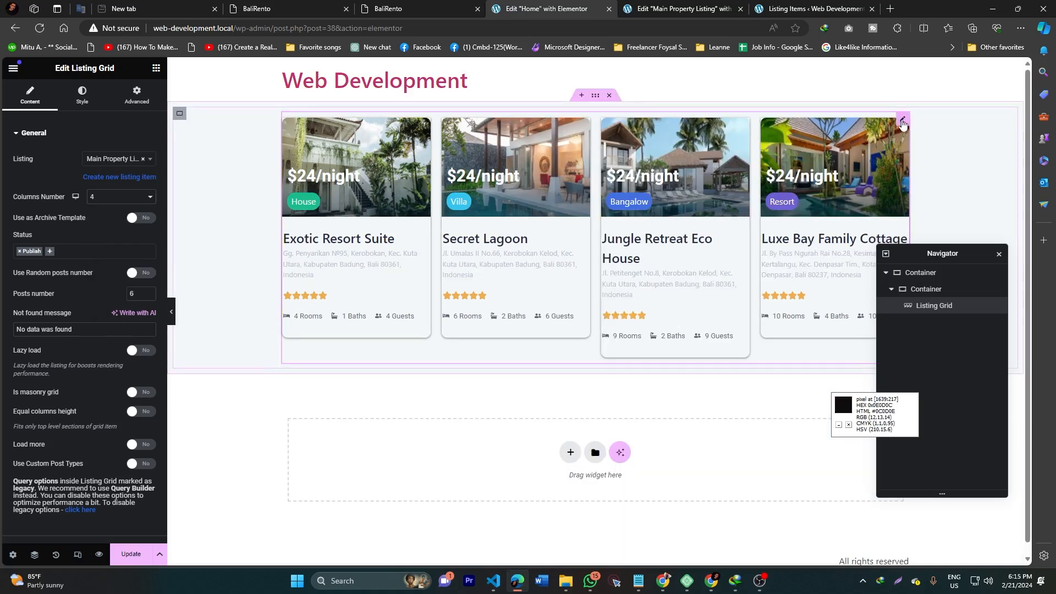
# Turn on equal columns height for the Listing Grid and update the Home page
pyautogui.click(137, 94)
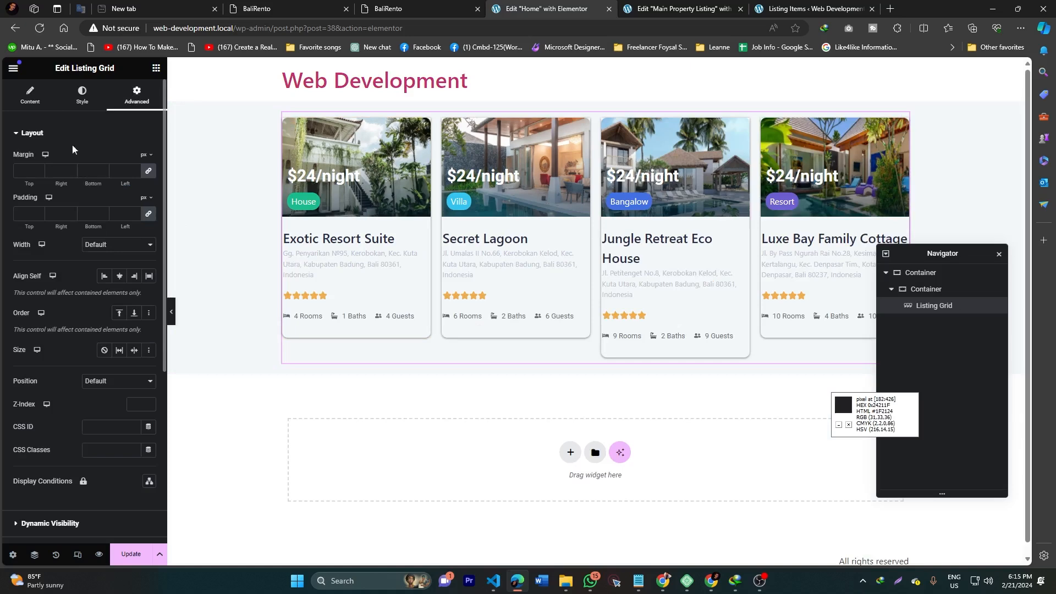
pyautogui.click(22, 97)
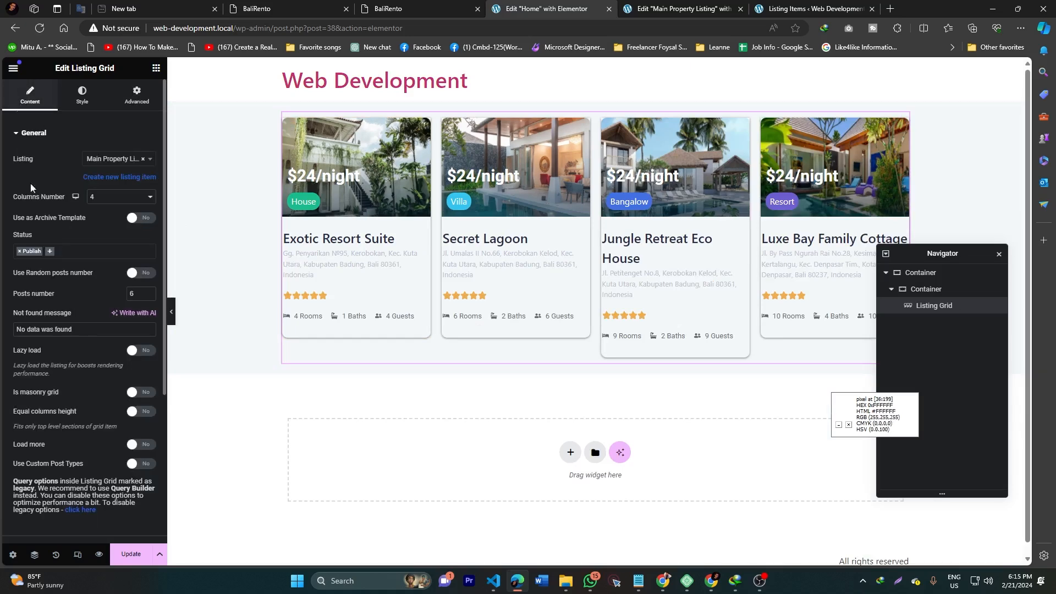
pyautogui.click(132, 411)
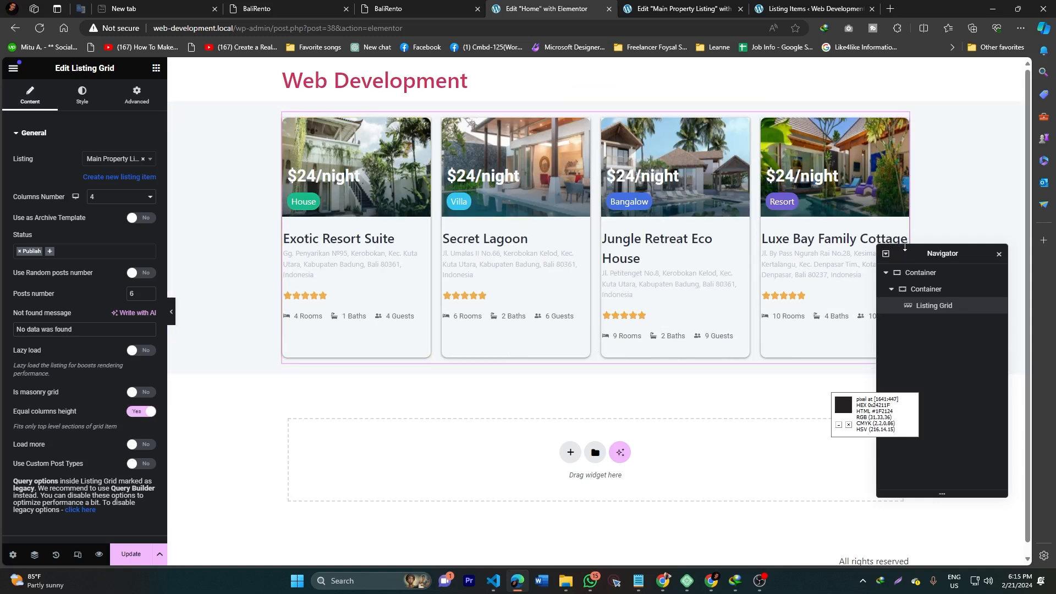
pyautogui.moveTo(926, 258); pyautogui.dragTo(911, 324)
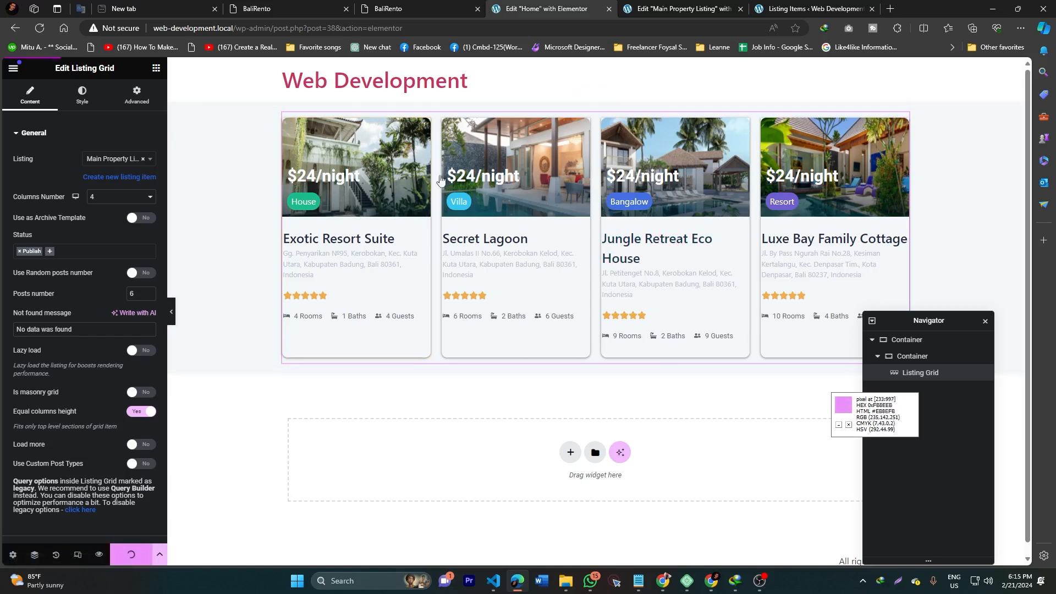
# In the Main Property Listing template, set the property title link's typography size to 18 px and update the template
pyautogui.click(655, 5)
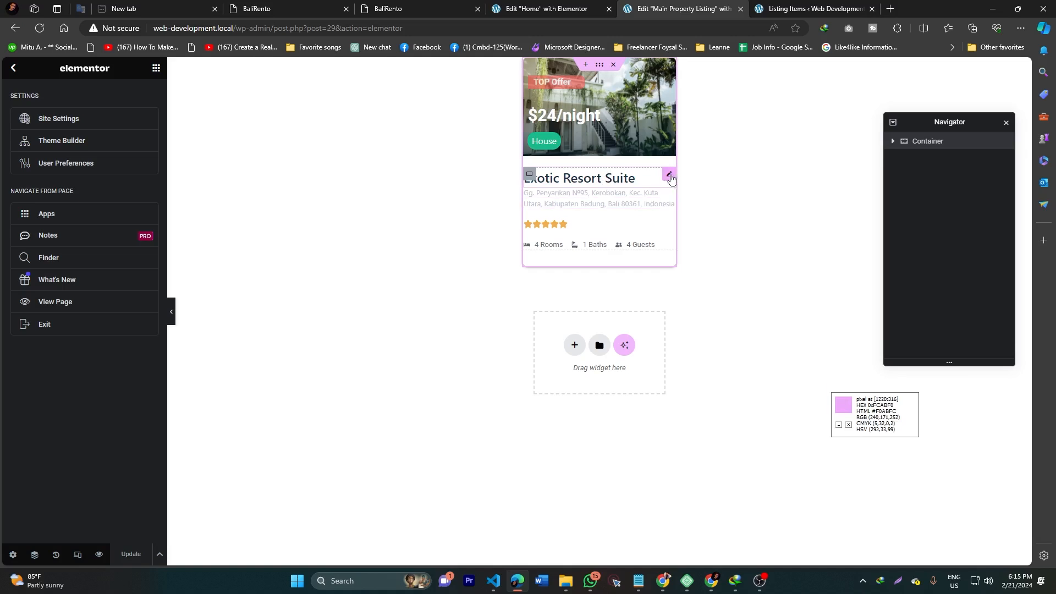
pyautogui.click(670, 174)
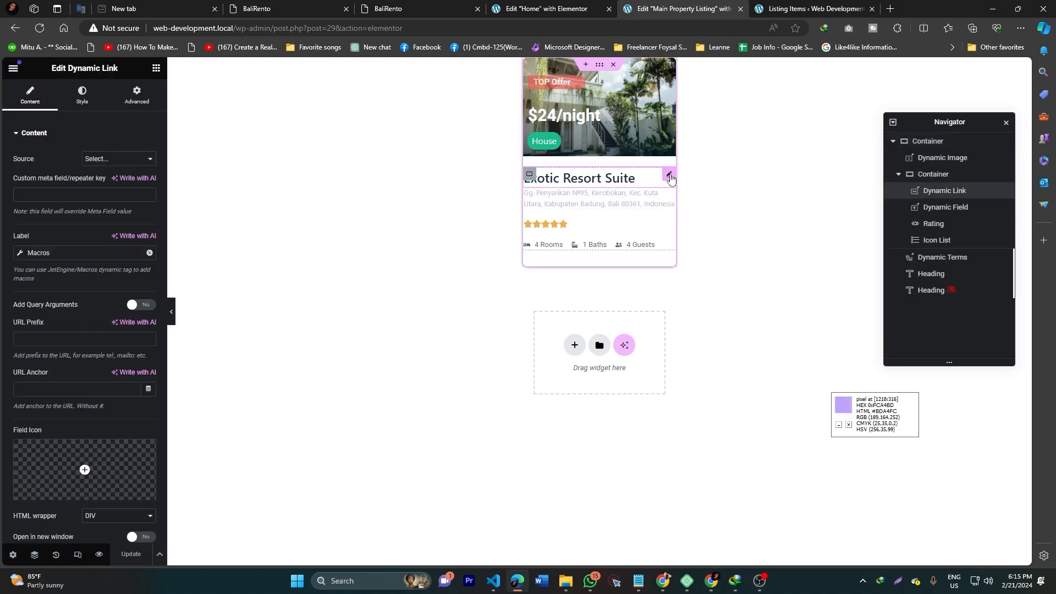
pyautogui.click(82, 95)
pyautogui.click(148, 158)
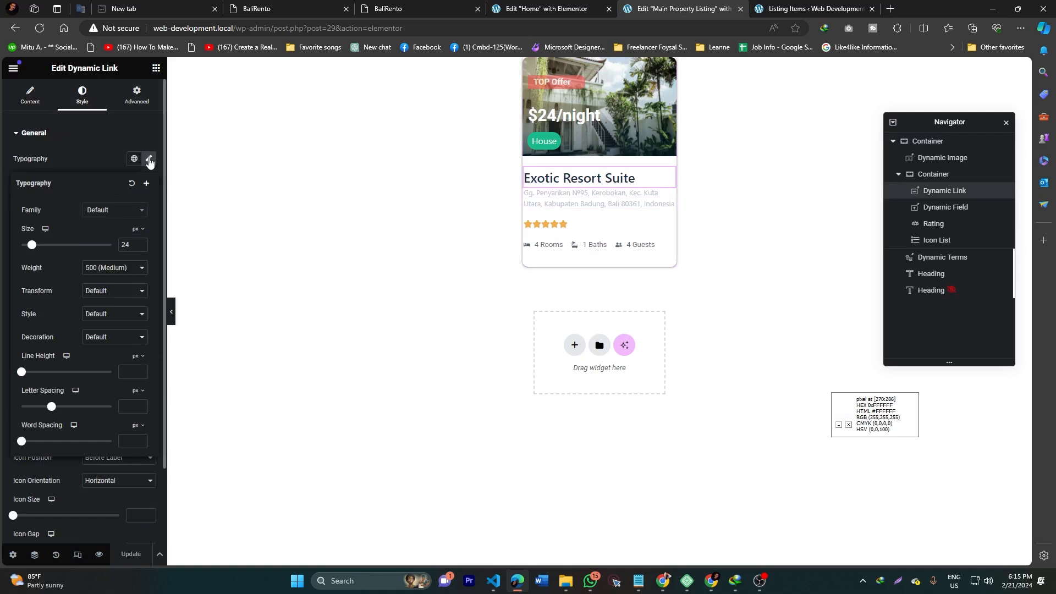
pyautogui.click(31, 245)
pyautogui.moveTo(34, 245); pyautogui.dragTo(33, 245)
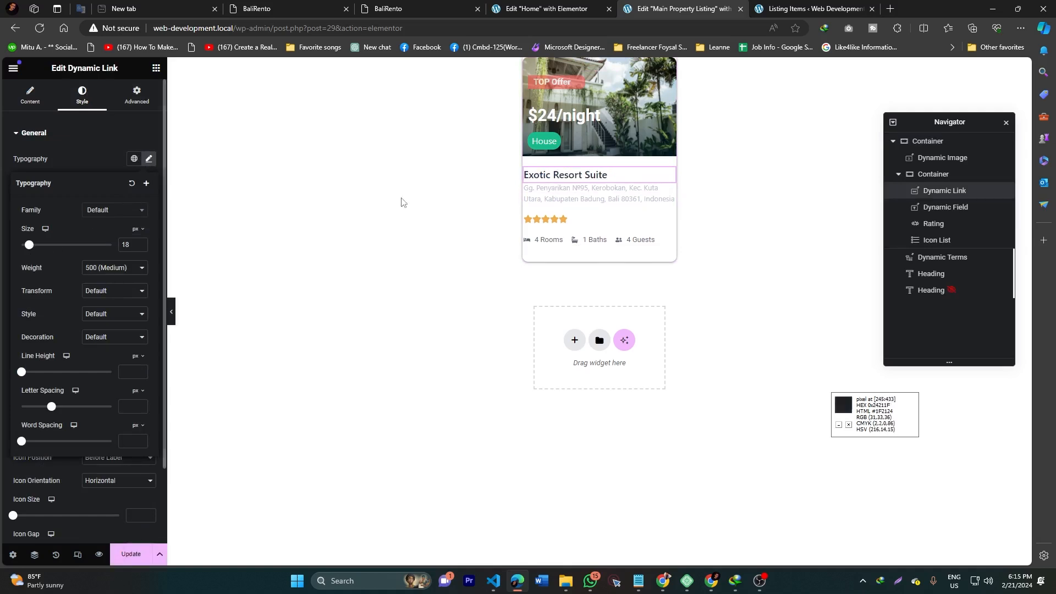
pyautogui.click(131, 554)
# Reload the Home page editor to refresh the listing grid and close the Navigator
pyautogui.click(596, 12)
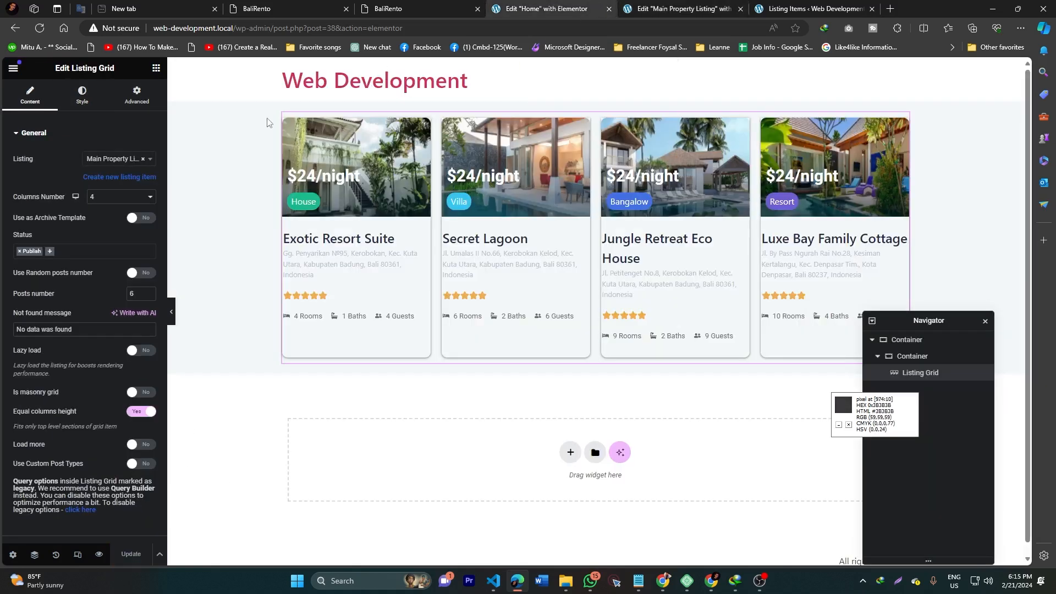
pyautogui.click(39, 29)
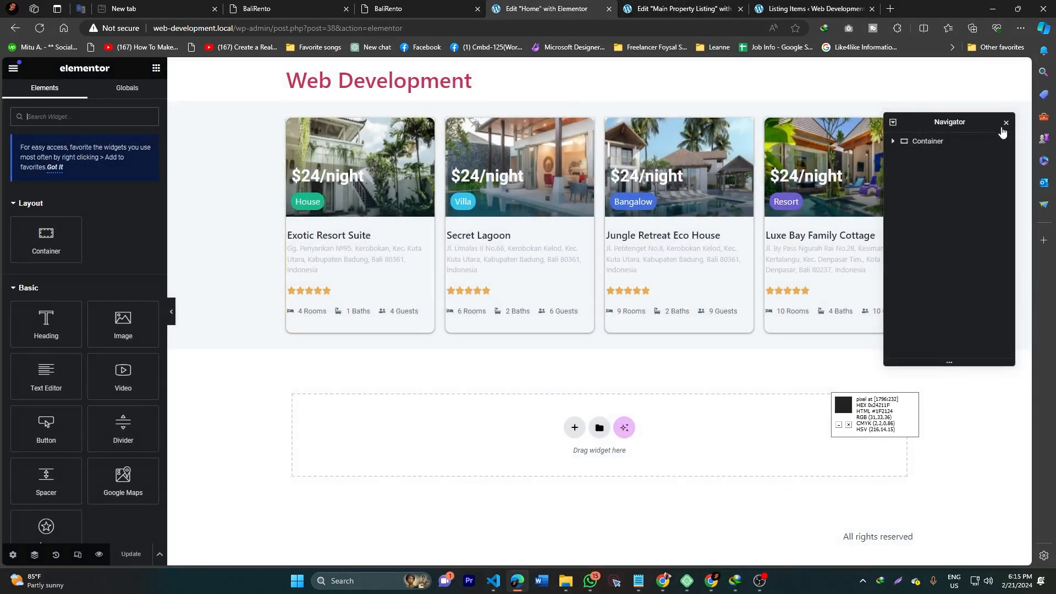
pyautogui.click(1009, 128)
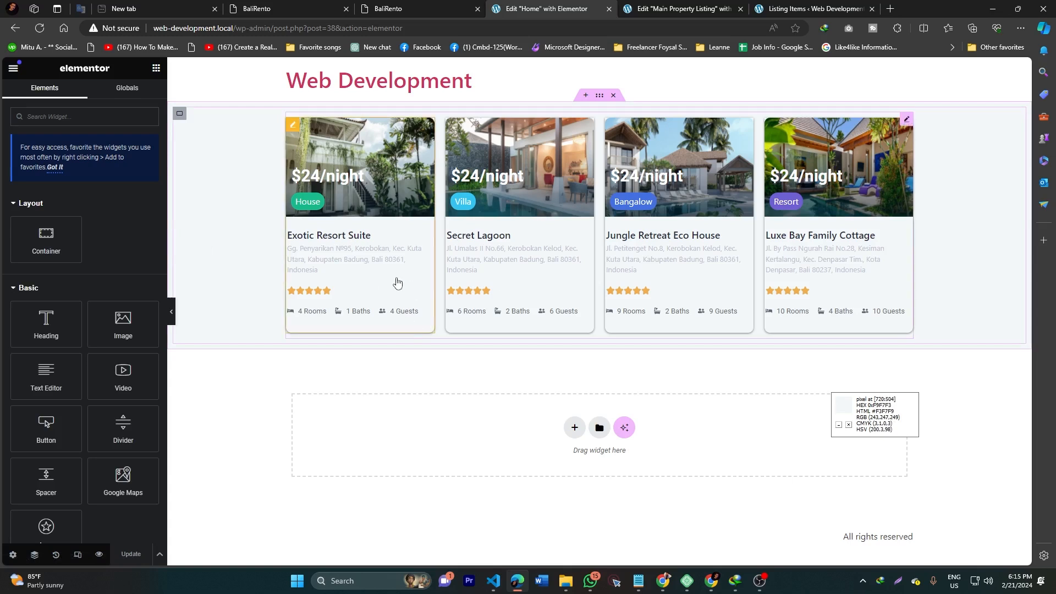
# Compare the Home page grid with the BaliRento demo's featured homes and open the demo's Ocean-View Villa property
pyautogui.click(388, 9)
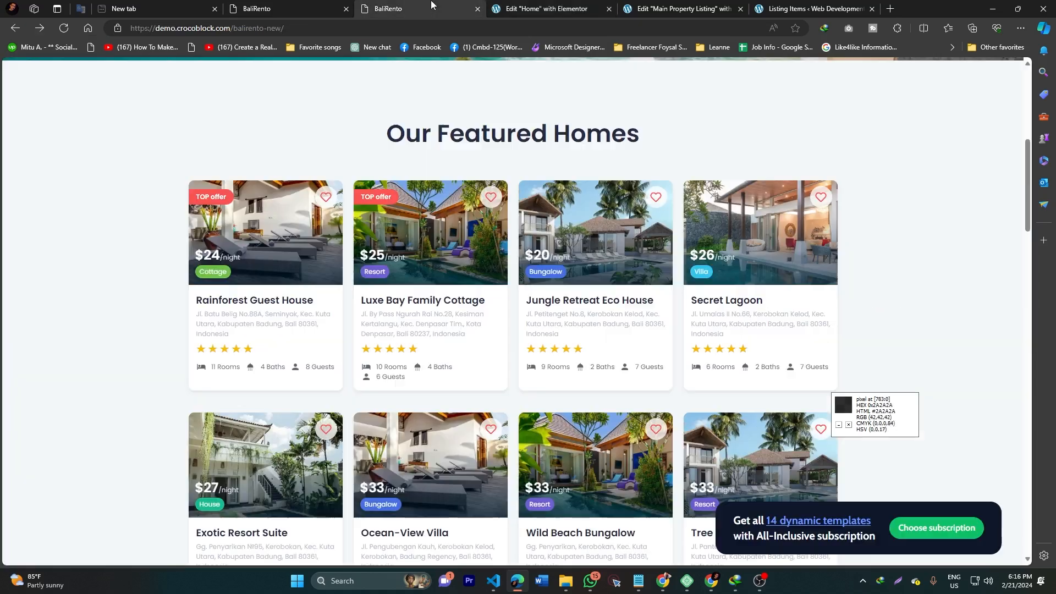
pyautogui.scroll(-5, 428, 356)
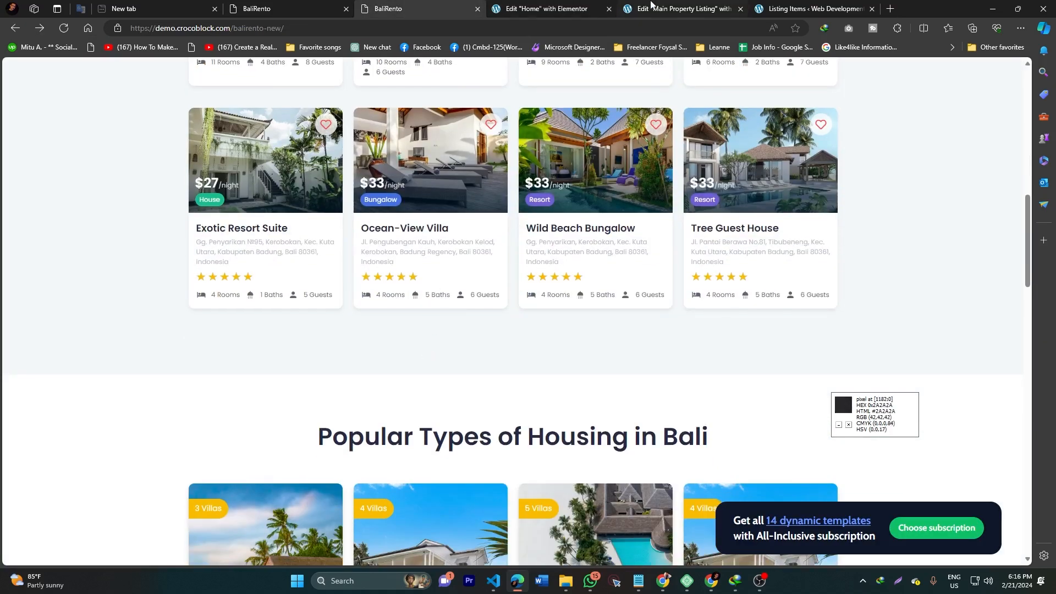
pyautogui.click(591, 8)
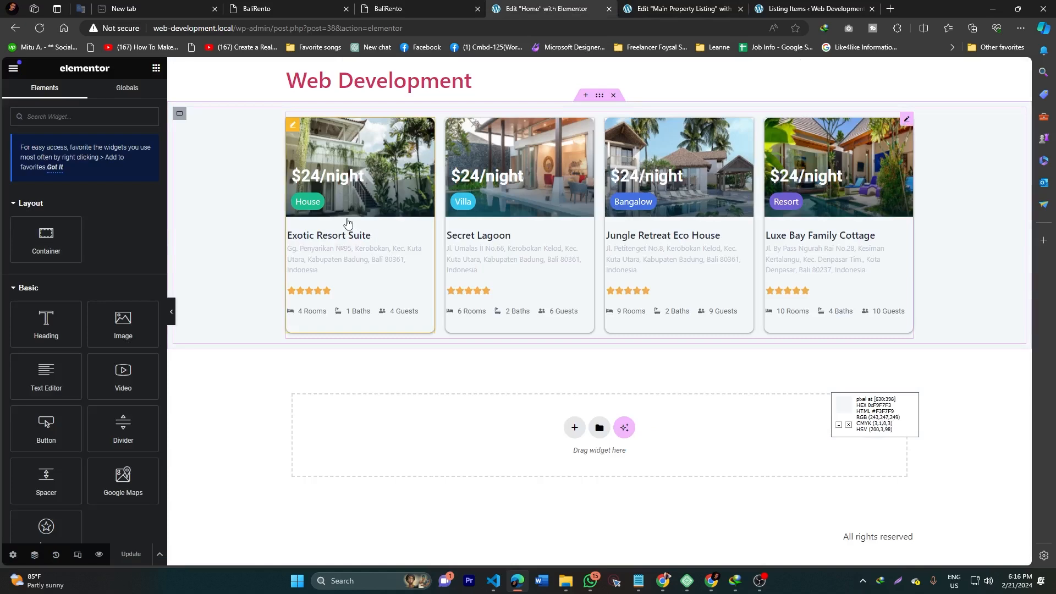
pyautogui.click(417, 8)
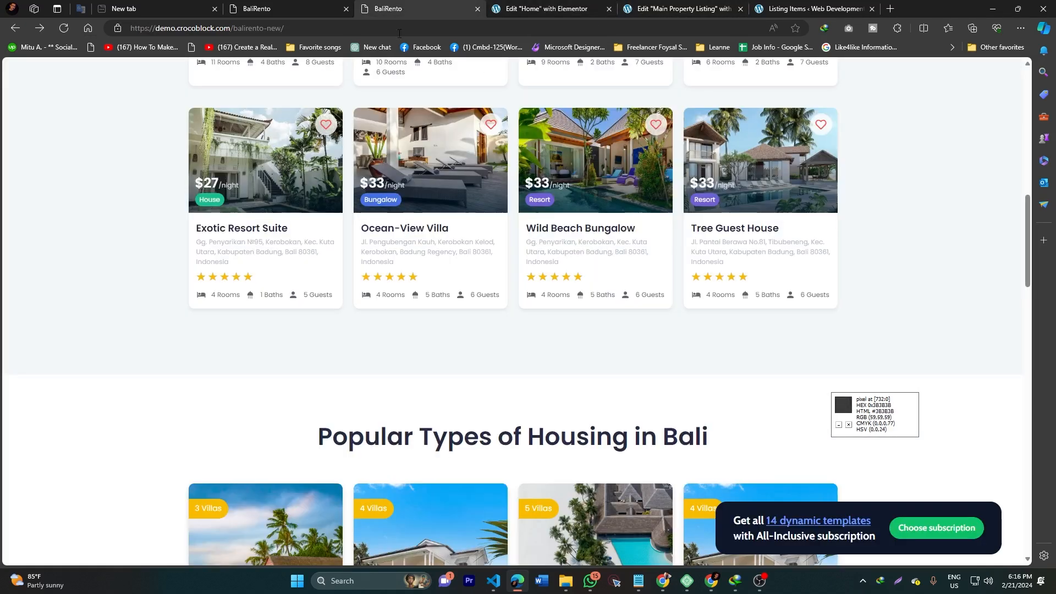
pyautogui.click(426, 236)
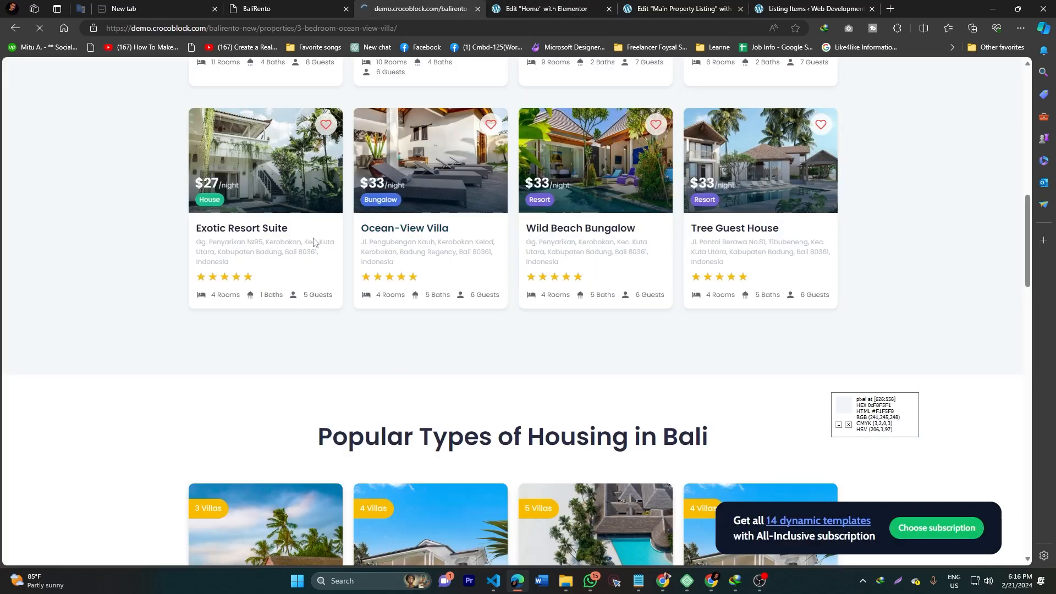